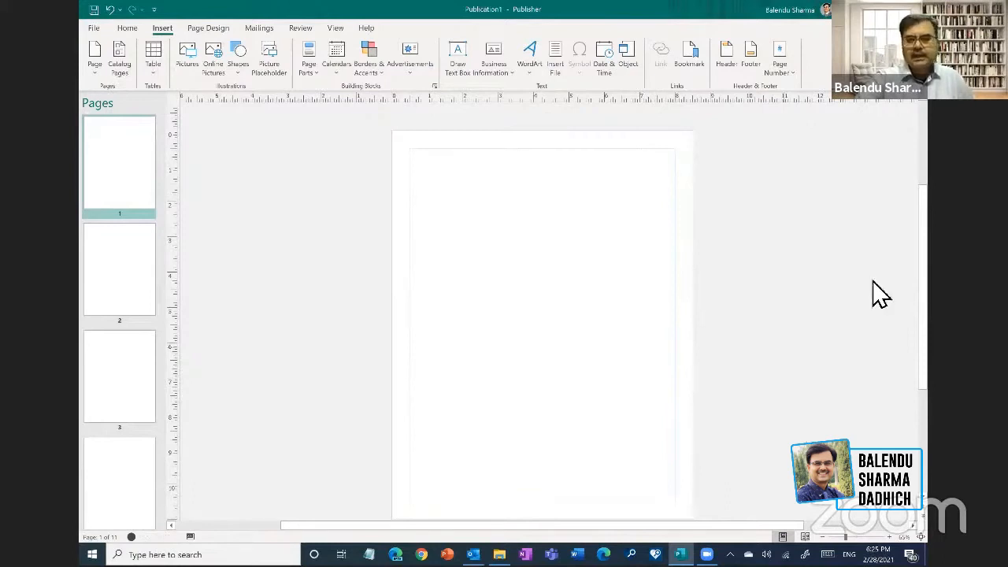
- Insert an empty picture placeholder on page 1 and enlarge it to about 8.39 x 8.39 in
{"action": "left_click_drag", "start_coordinate": [846, 537], "coordinate": [854, 537]}
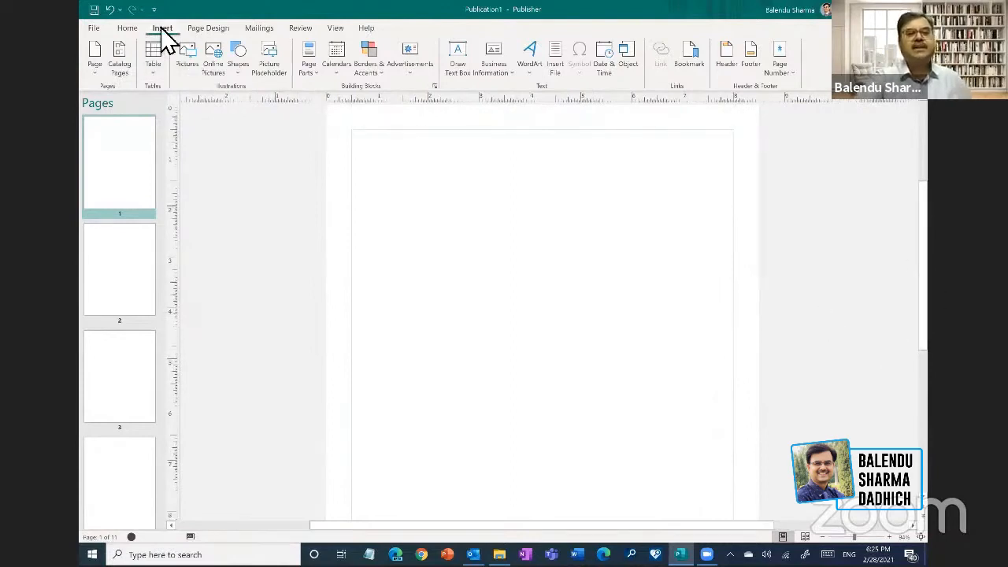
{"action": "left_click", "coordinate": [272, 62]}
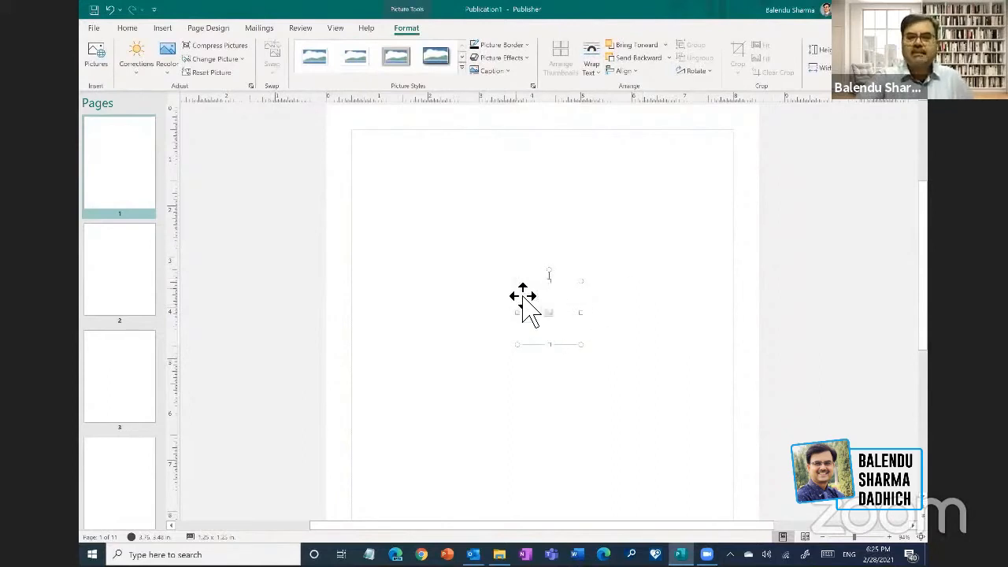
{"action": "left_click_drag", "start_coordinate": [361, 161], "coordinate": [342, 147]}
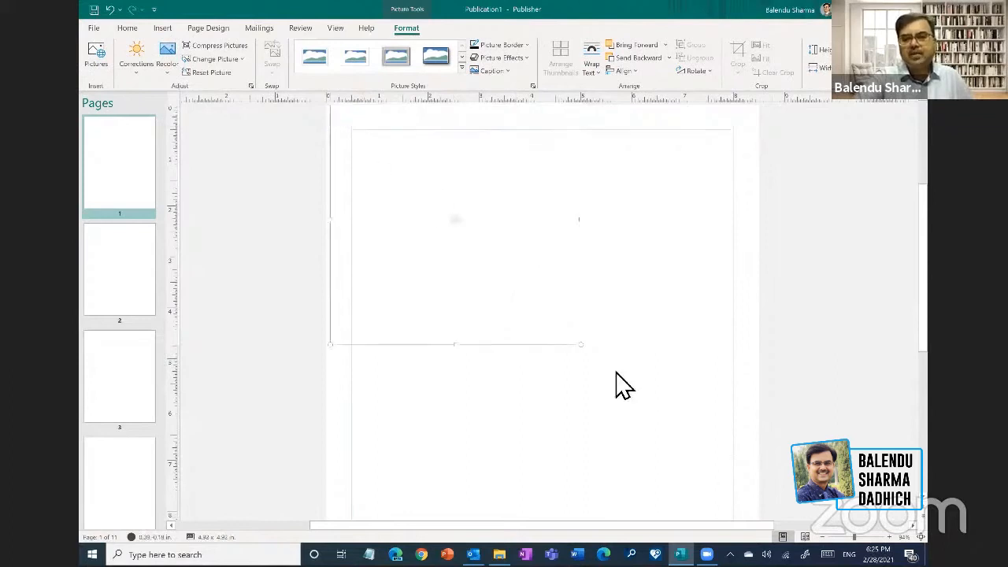
{"action": "left_click_drag", "start_coordinate": [590, 351], "coordinate": [770, 513]}
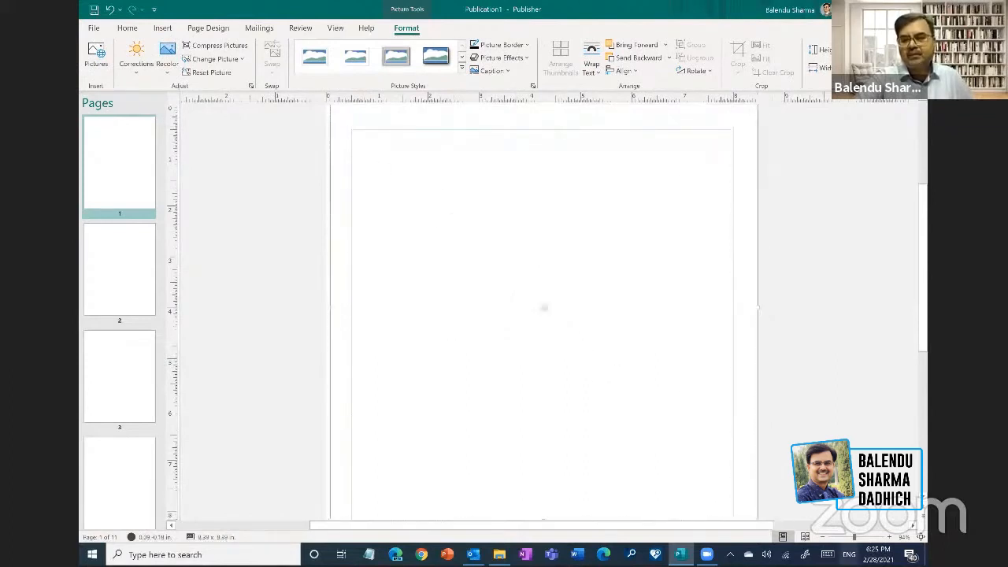
- Align the placeholder with the page's top-left corner and stretch it to about 8.49 x 10.97 in to cover page 1
{"action": "left_click_drag", "start_coordinate": [855, 537], "coordinate": [850, 537]}
{"action": "left_click_drag", "start_coordinate": [563, 140], "coordinate": [556, 157]}
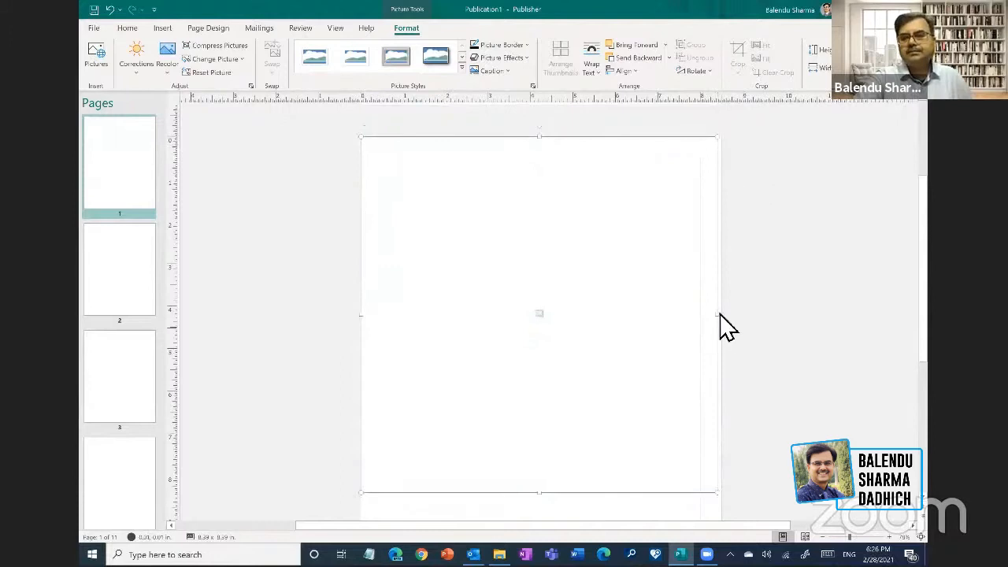
{"action": "left_click_drag", "start_coordinate": [728, 321], "coordinate": [737, 331]}
{"action": "left_click_drag", "start_coordinate": [925, 207], "coordinate": [926, 334]}
{"action": "left_click_drag", "start_coordinate": [545, 203], "coordinate": [560, 318]}
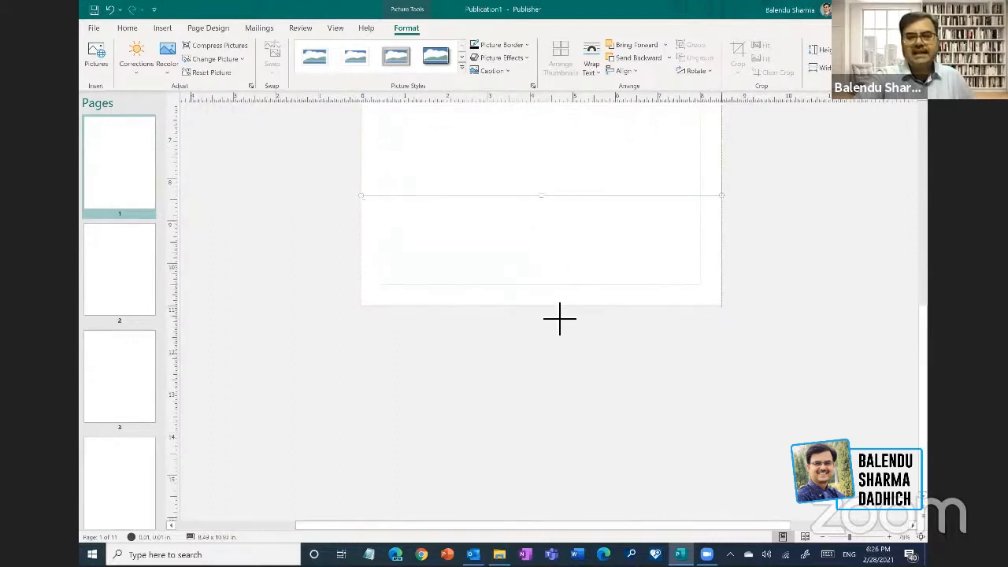
{"action": "left_click_drag", "start_coordinate": [924, 342], "coordinate": [925, 189]}
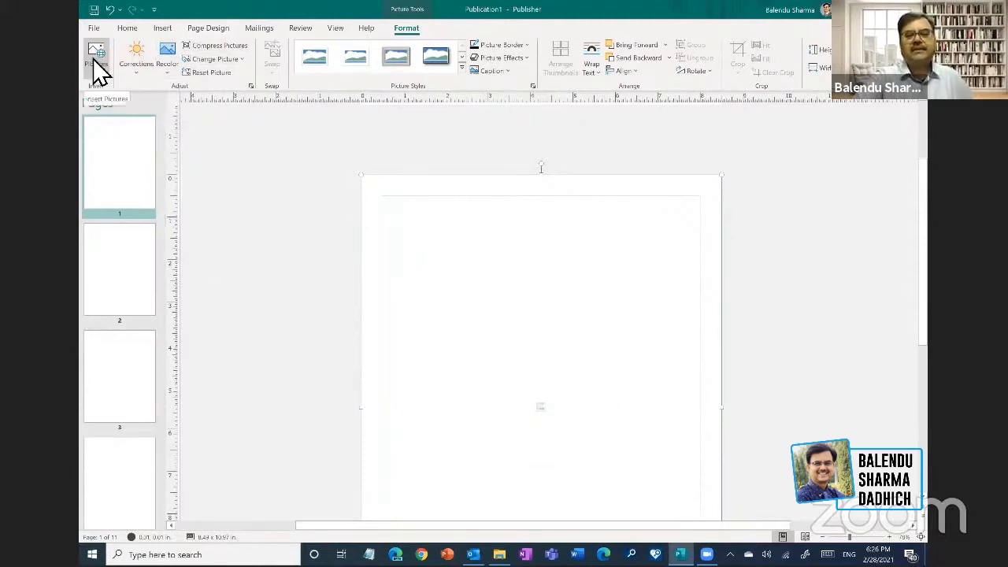
- Start inserting a picture into the page 1 placeholder and browse to Desktop > Publishing workshop > images
{"action": "left_click", "coordinate": [850, 279]}
{"action": "left_click", "coordinate": [580, 233]}
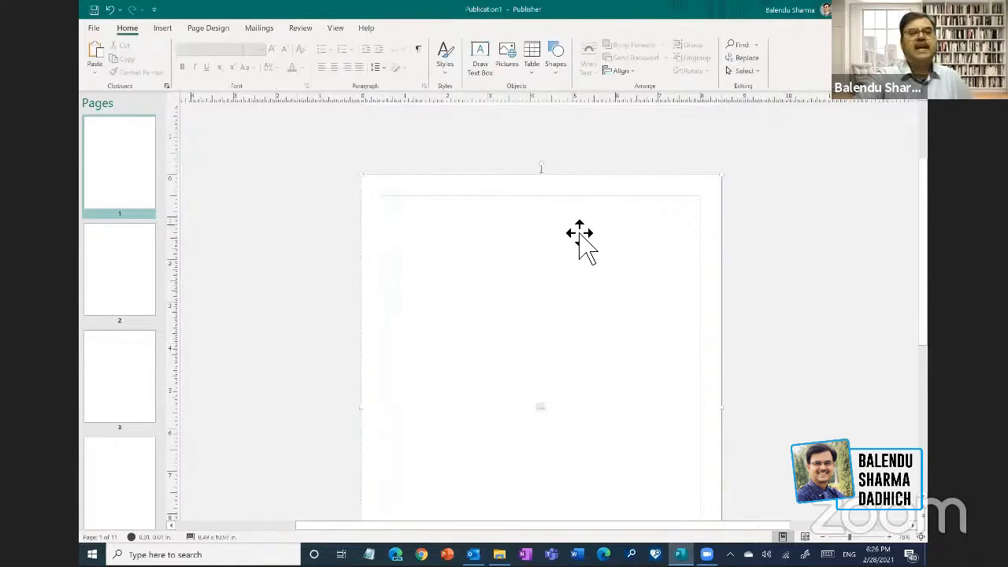
{"action": "left_click", "coordinate": [162, 29]}
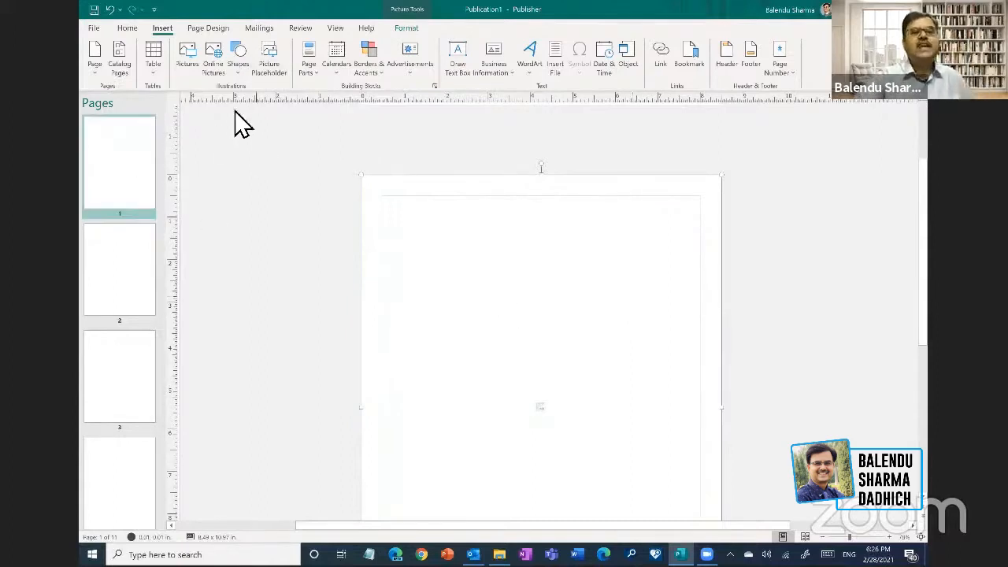
{"action": "left_click", "coordinate": [189, 66]}
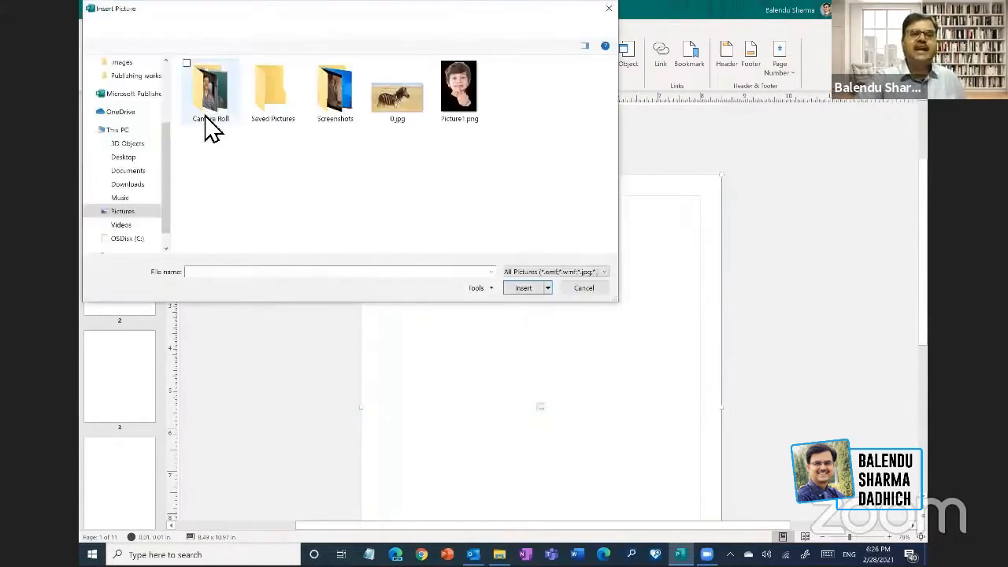
{"action": "scroll", "coordinate": [149, 102], "scroll_direction": "up", "scroll_amount": 3}
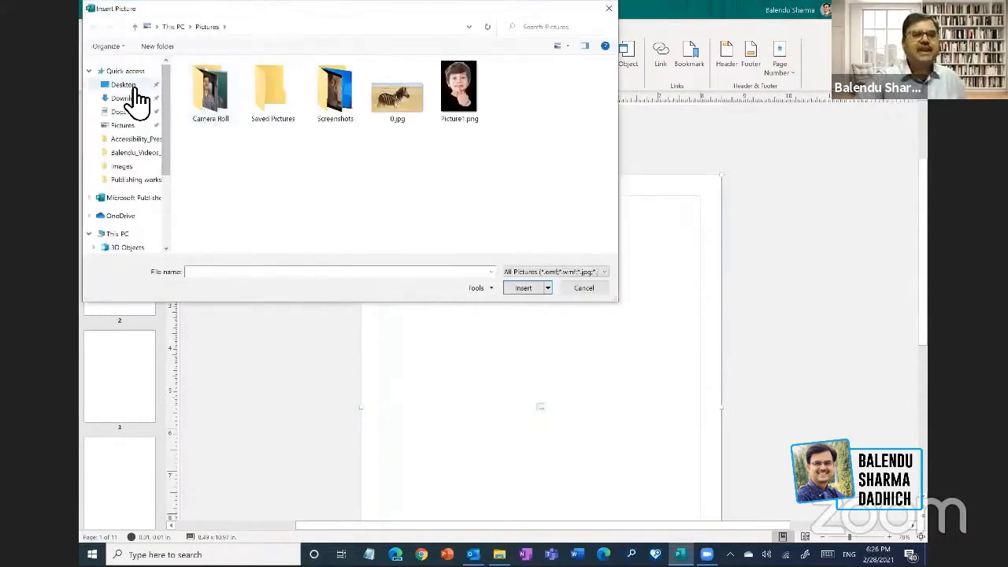
{"action": "left_click", "coordinate": [124, 85]}
{"action": "double_click", "coordinate": [341, 105]}
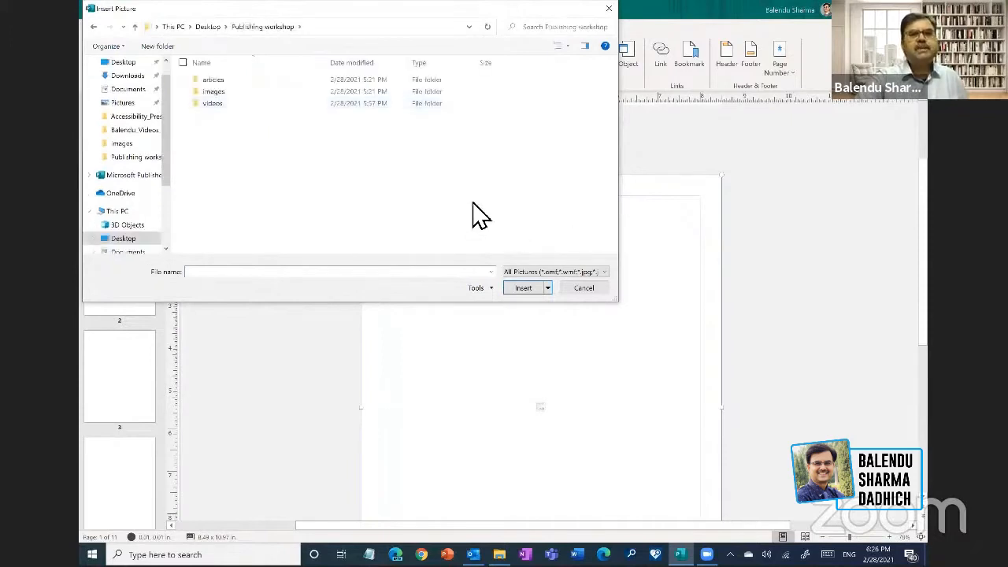
{"action": "double_click", "coordinate": [214, 92]}
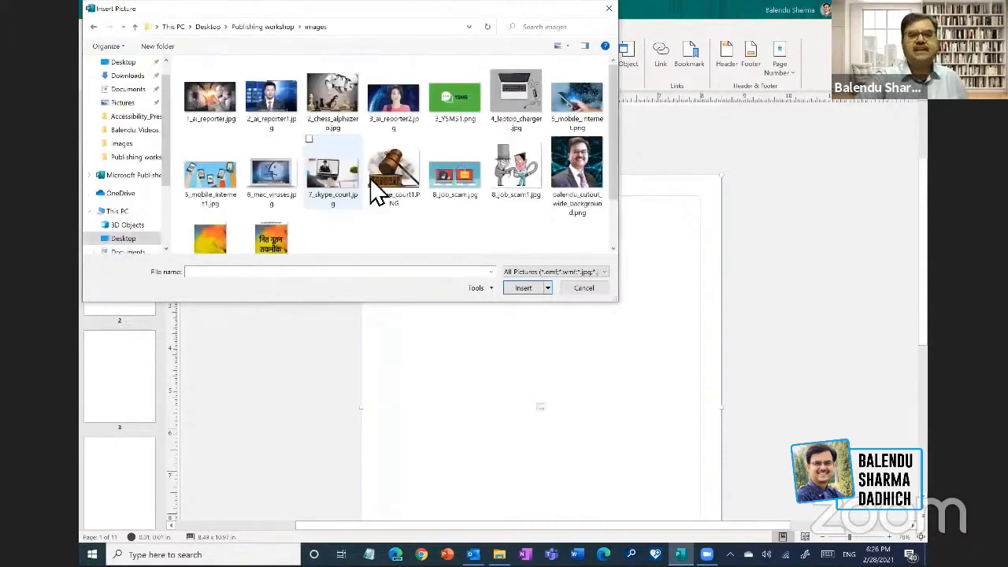
- Insert book_cover.png from the images folder into the placeholder
{"action": "scroll", "coordinate": [441, 223], "scroll_direction": "down", "scroll_amount": 2}
{"action": "scroll", "coordinate": [441, 223], "scroll_direction": "up", "scroll_amount": 2}
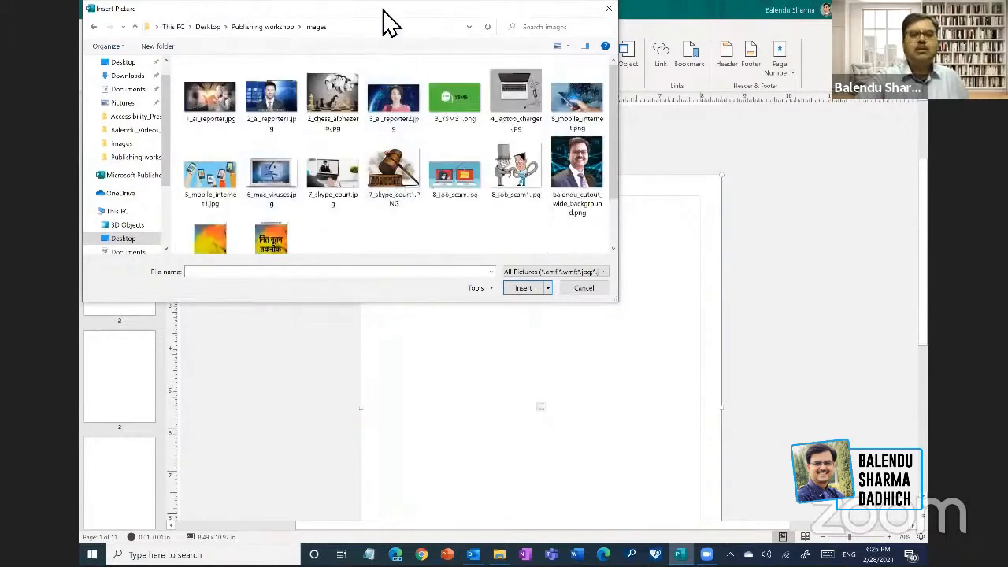
{"action": "scroll", "coordinate": [562, 268], "scroll_direction": "down", "scroll_amount": 2}
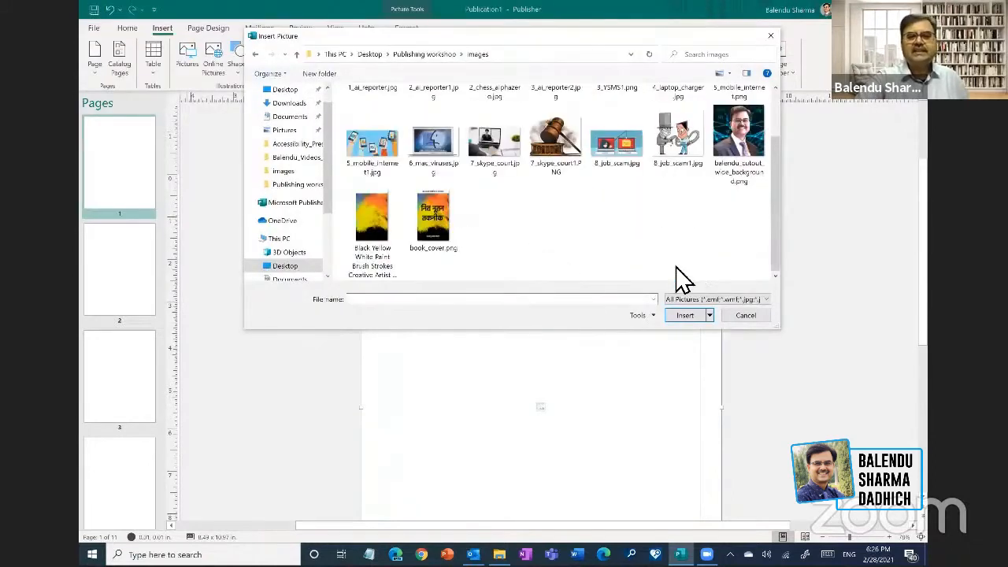
{"action": "left_click", "coordinate": [438, 228]}
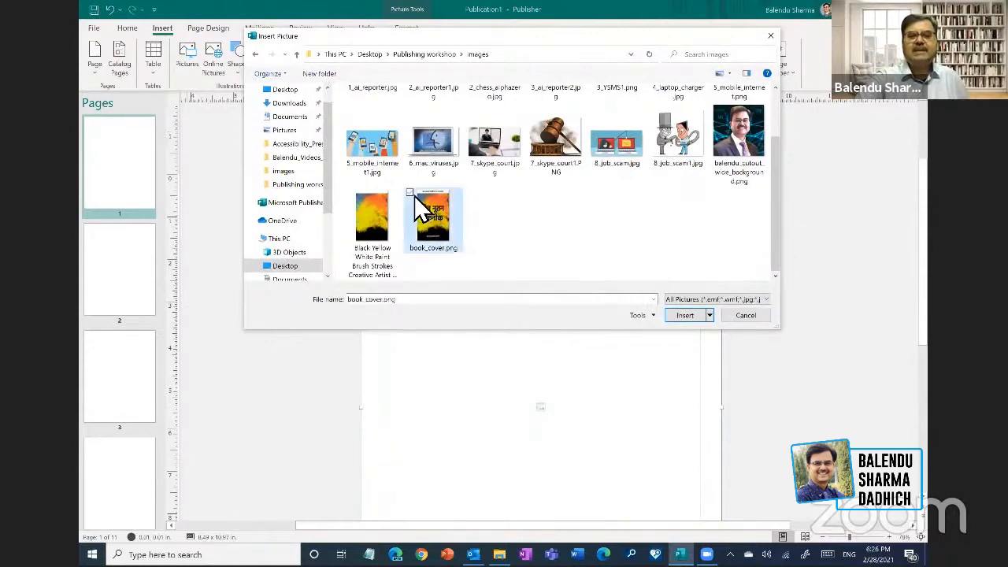
{"action": "left_click", "coordinate": [685, 317]}
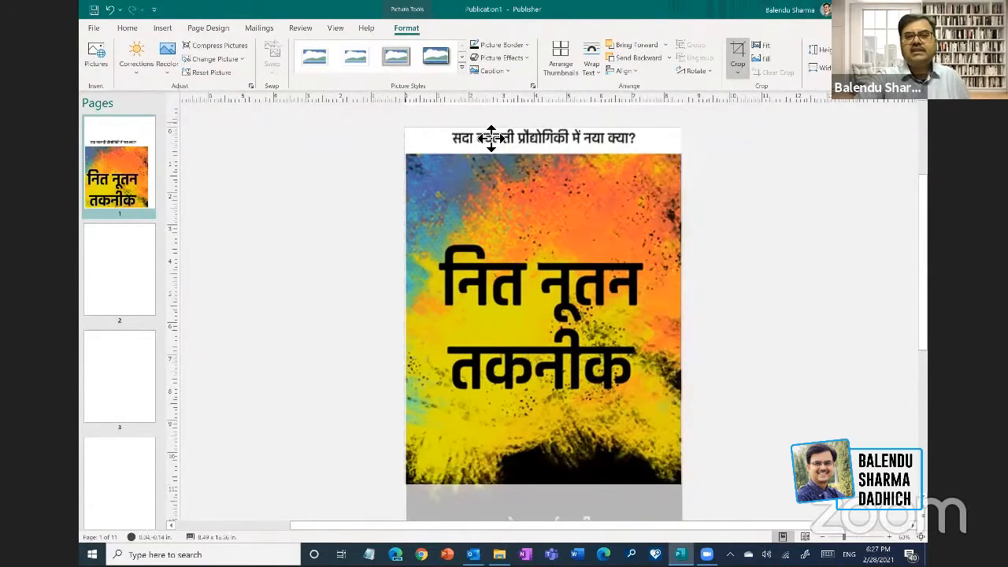
- Align the cover picture with the top of page 1 and fit its height to about 11.01 in, then deselect it
{"action": "left_click_drag", "start_coordinate": [484, 138], "coordinate": [483, 137]}
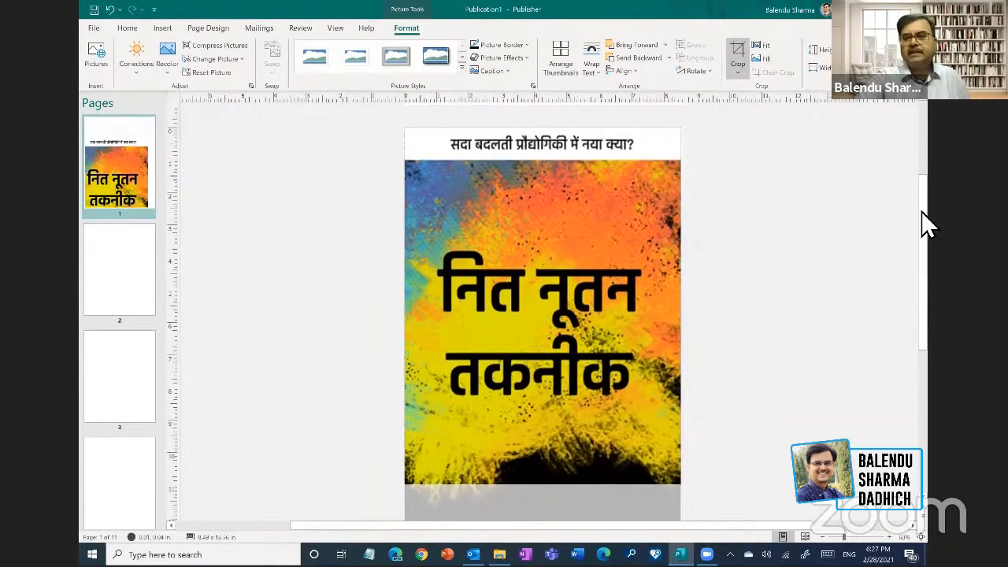
{"action": "scroll", "coordinate": [922, 252], "scroll_direction": "down", "scroll_amount": 2}
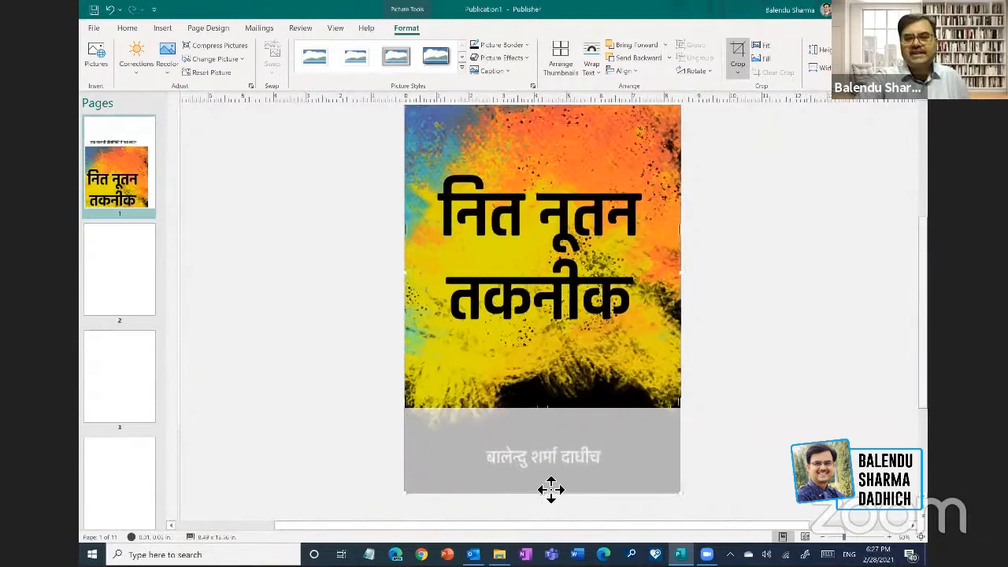
{"action": "left_click_drag", "start_coordinate": [555, 411], "coordinate": [560, 418]}
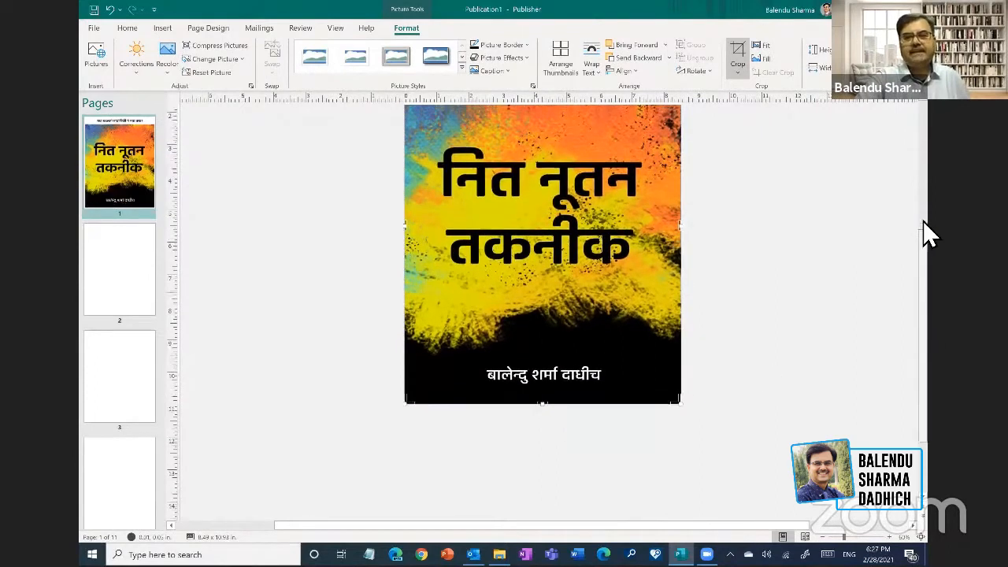
{"action": "scroll", "coordinate": [567, 207], "scroll_direction": "up", "scroll_amount": 3}
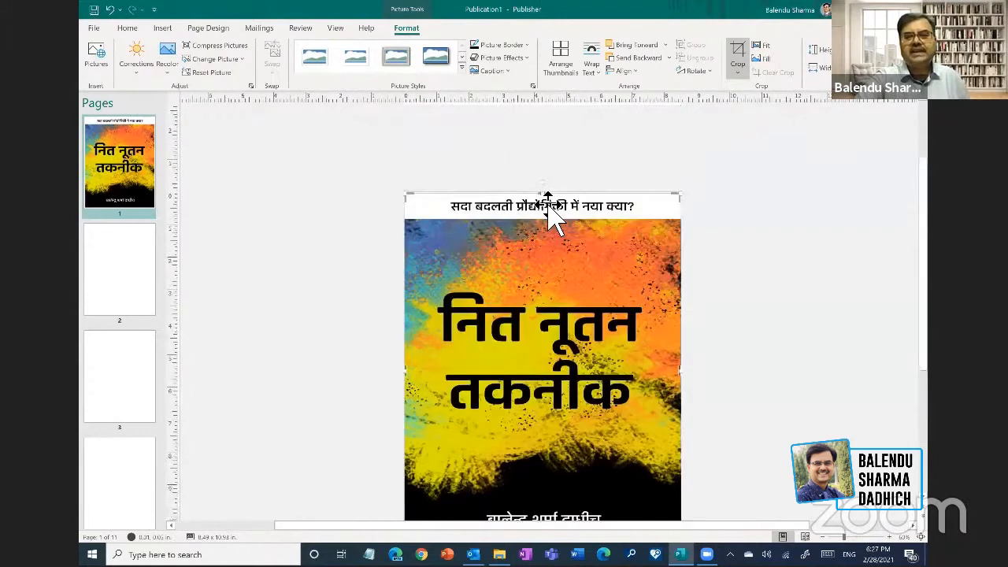
{"action": "left_click", "coordinate": [558, 199]}
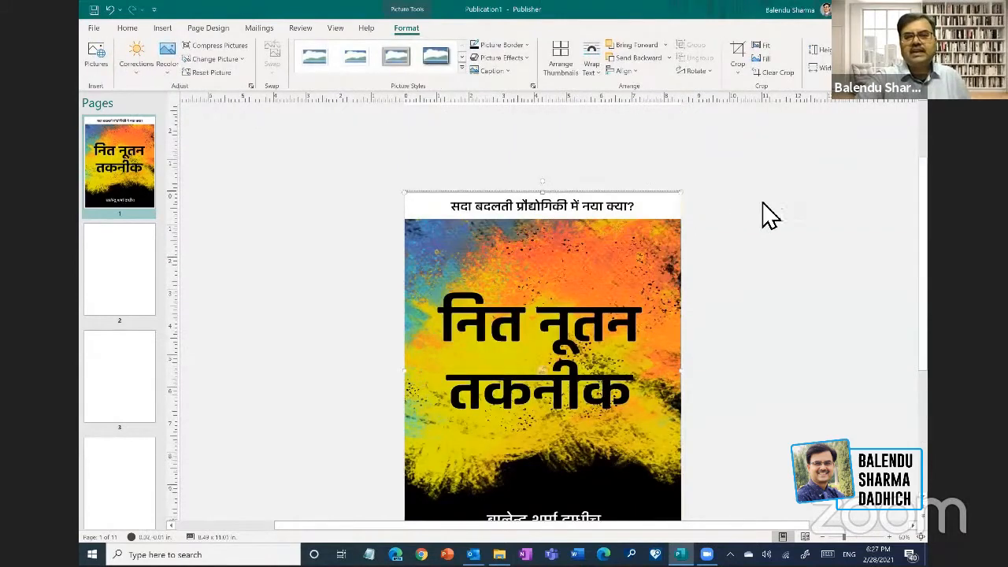
{"action": "key", "text": "Escape"}
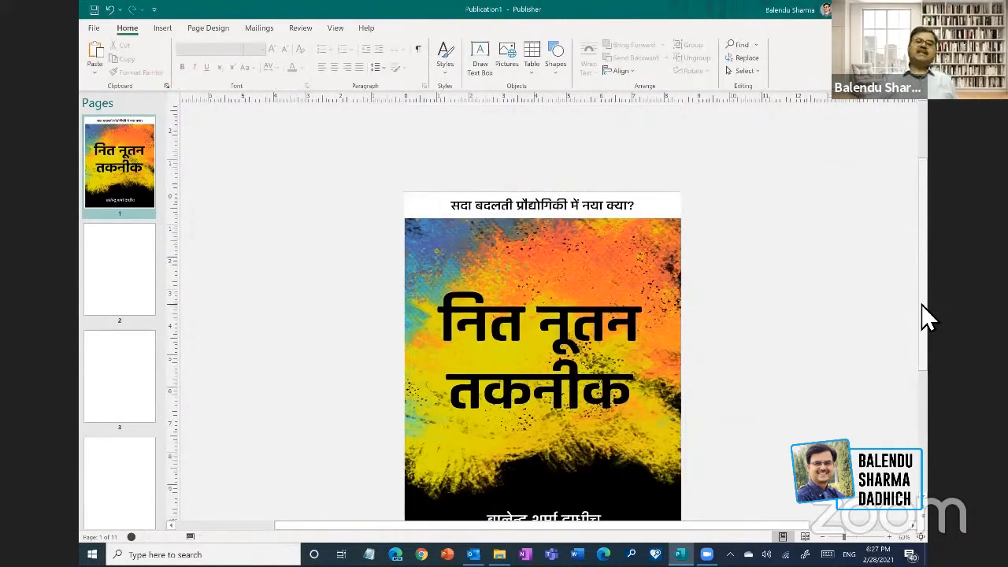
- Go to page 2 and review its page options, including the page number positions
{"action": "left_click", "coordinate": [133, 275]}
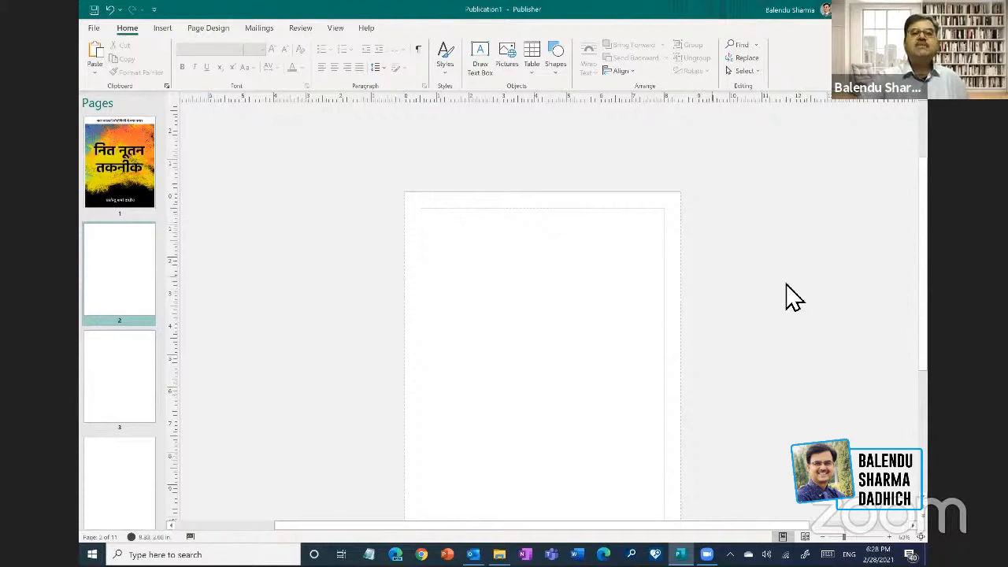
{"action": "scroll", "coordinate": [772, 286], "scroll_direction": "down", "scroll_amount": 2}
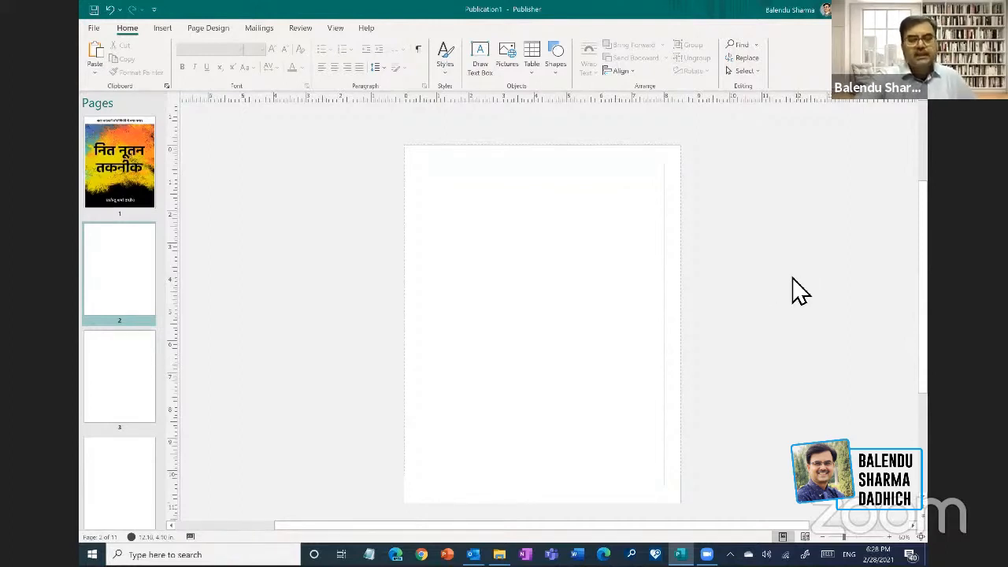
{"action": "right_click", "coordinate": [134, 259]}
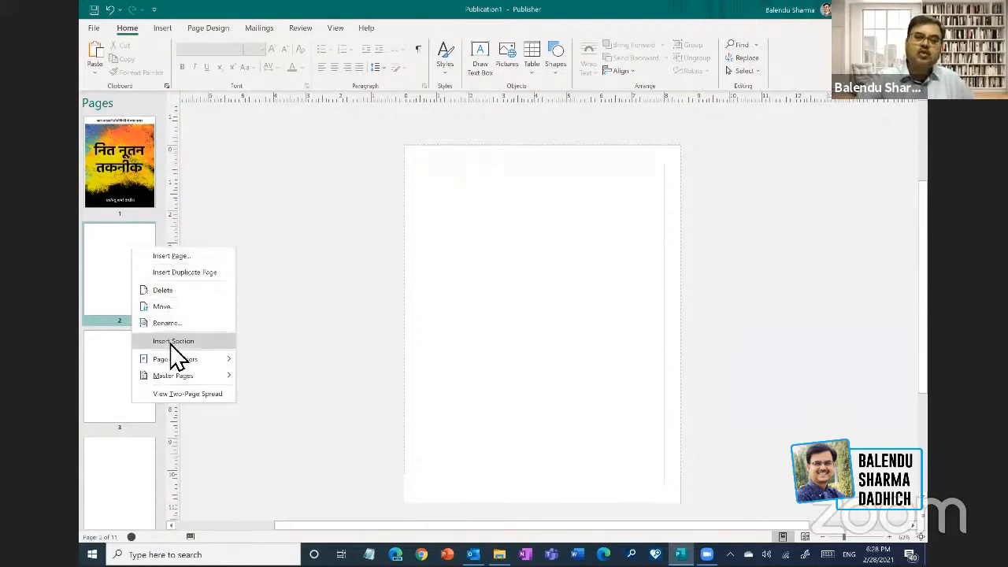
{"action": "mouse_move", "coordinate": [198, 365]}
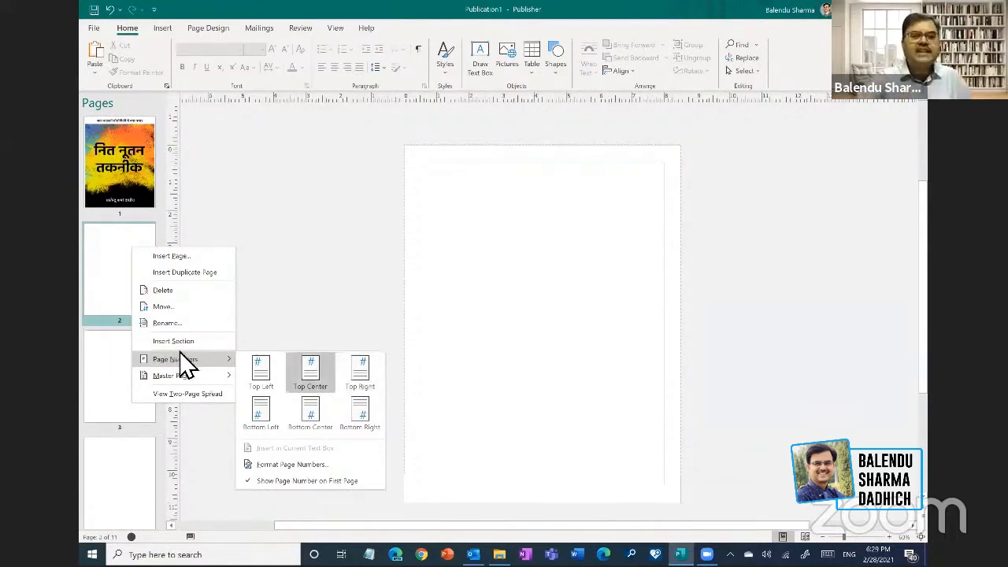
{"action": "left_click", "coordinate": [263, 247]}
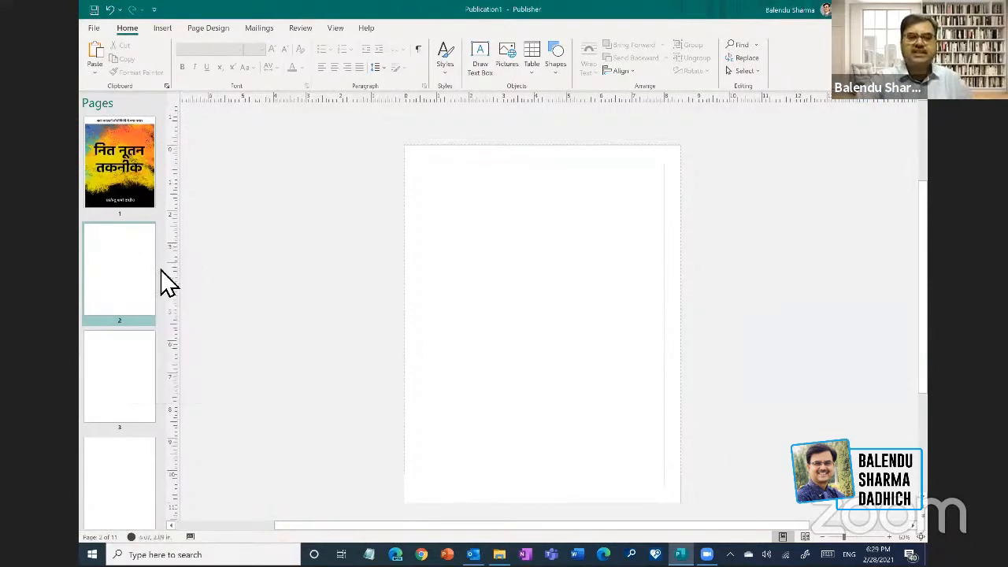
- Open the master page for editing from page 2's options, look it over, and close the master page view
{"action": "right_click", "coordinate": [128, 266]}
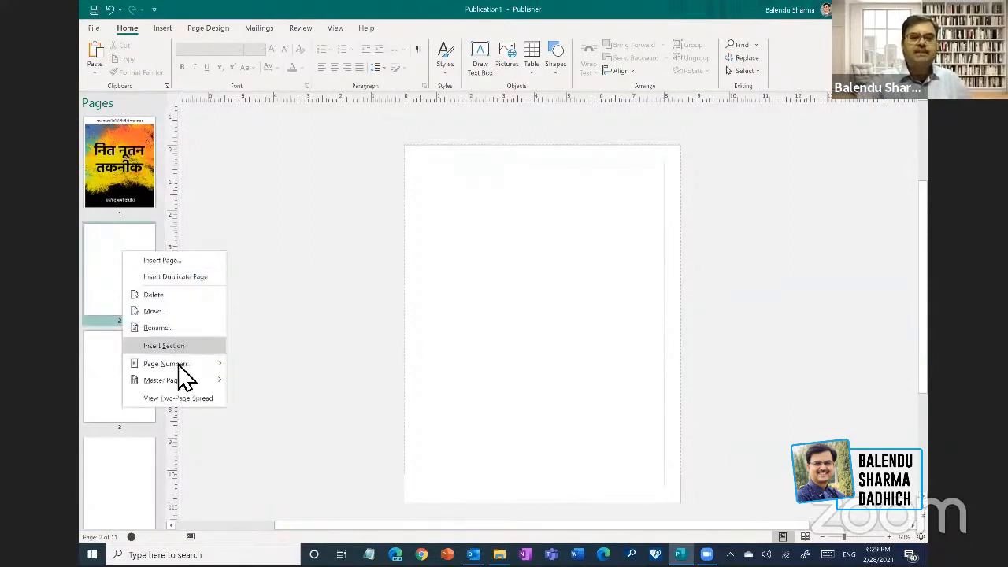
{"action": "mouse_move", "coordinate": [179, 367]}
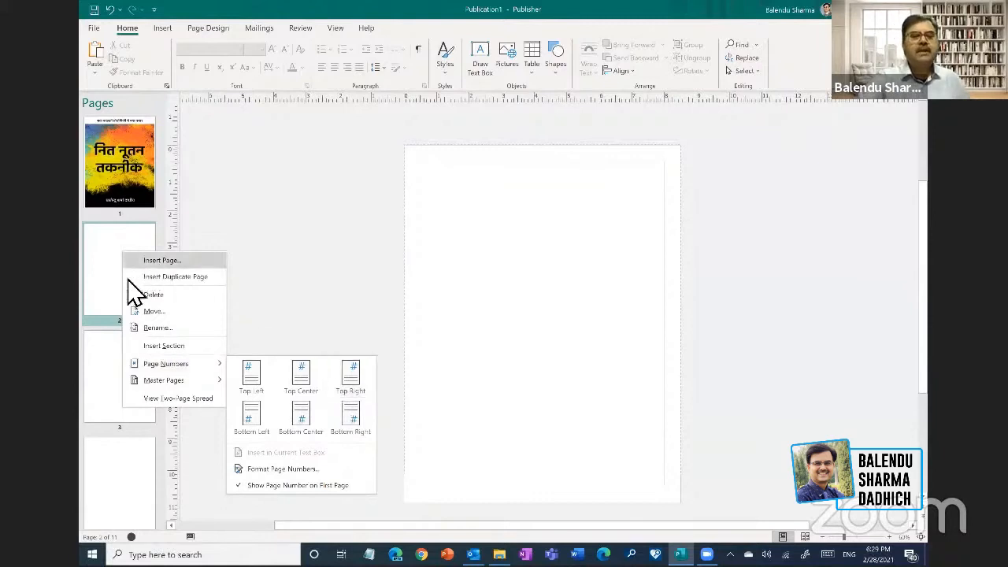
{"action": "mouse_move", "coordinate": [156, 382]}
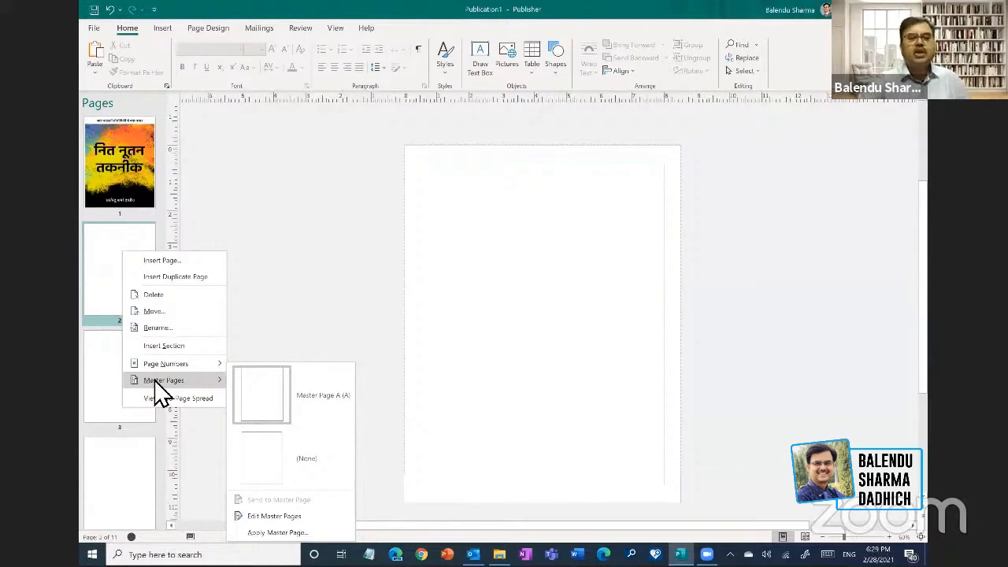
{"action": "left_click", "coordinate": [276, 518]}
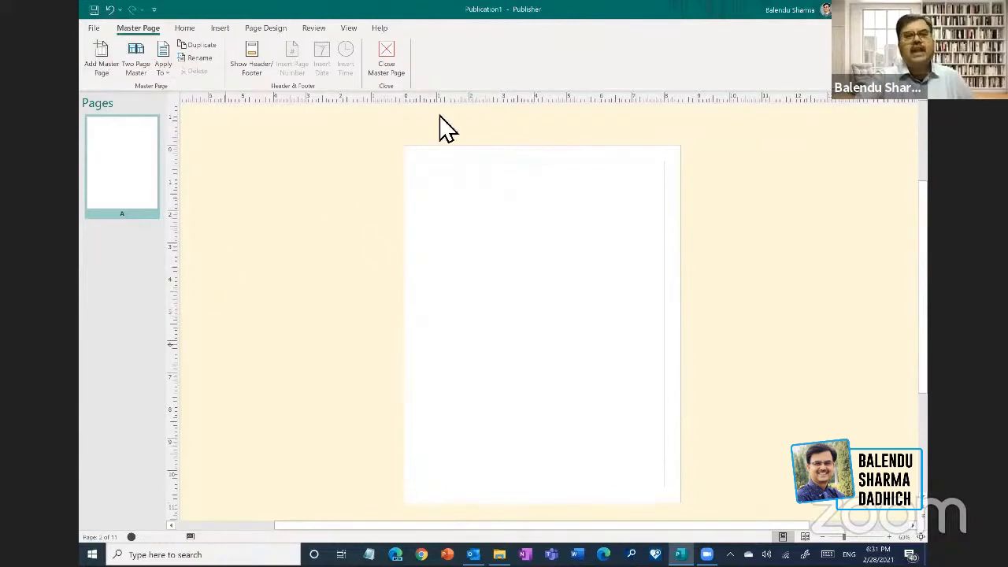
{"action": "left_click", "coordinate": [386, 57]}
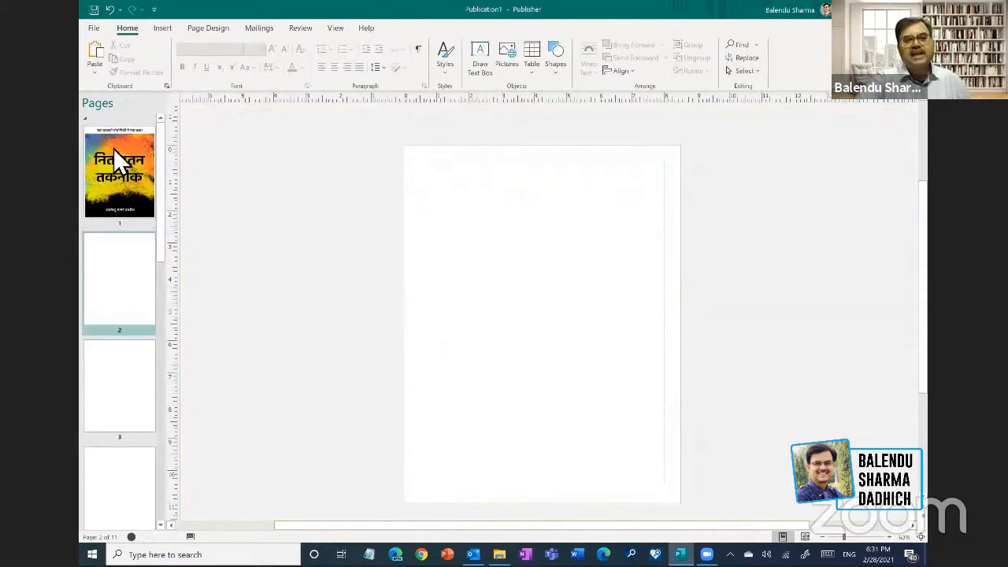
- Open the master pages for editing from page 2's options and add a new two-page master page with ID B
{"action": "right_click", "coordinate": [120, 264]}
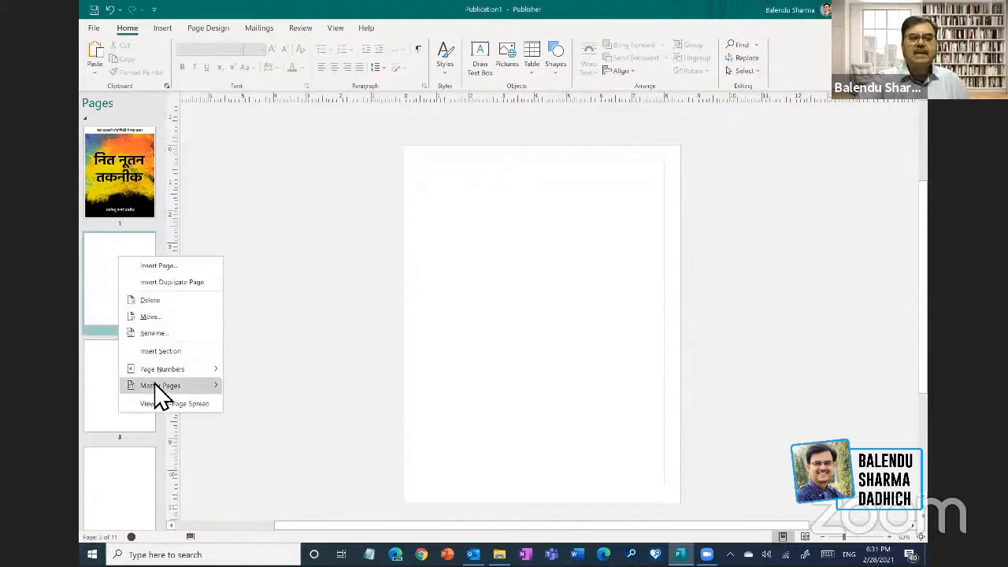
{"action": "mouse_move", "coordinate": [155, 387]}
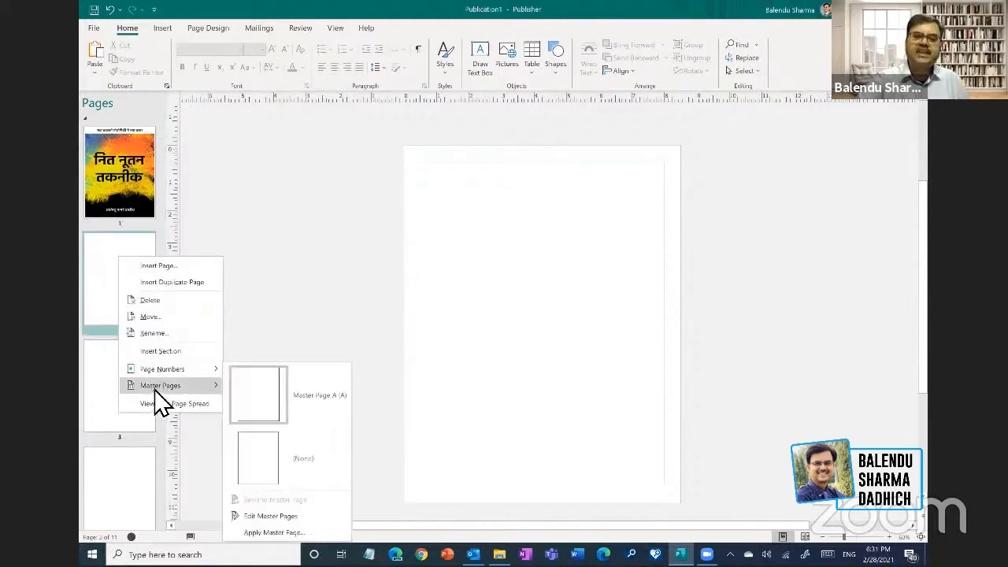
{"action": "left_click", "coordinate": [267, 517]}
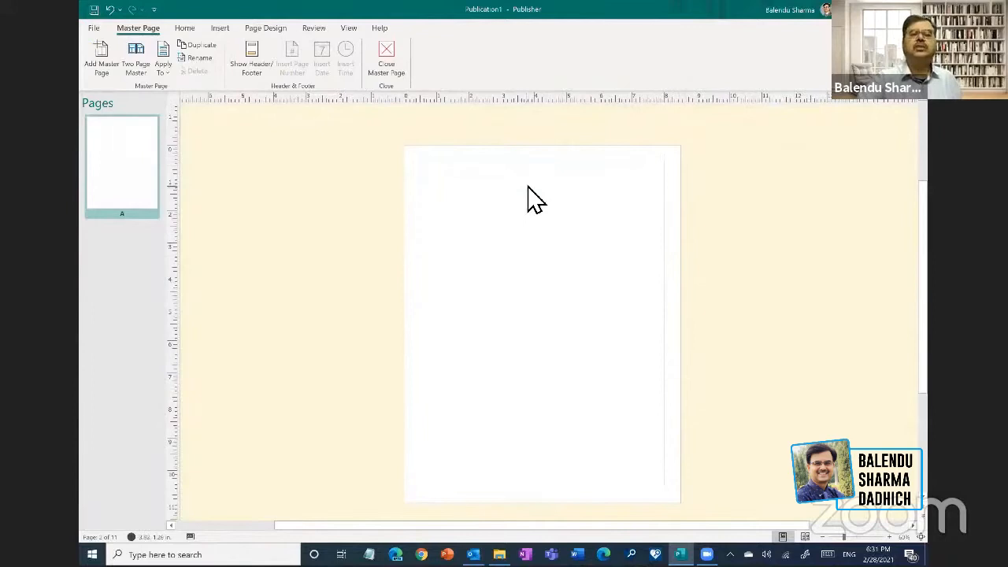
{"action": "right_click", "coordinate": [127, 243]}
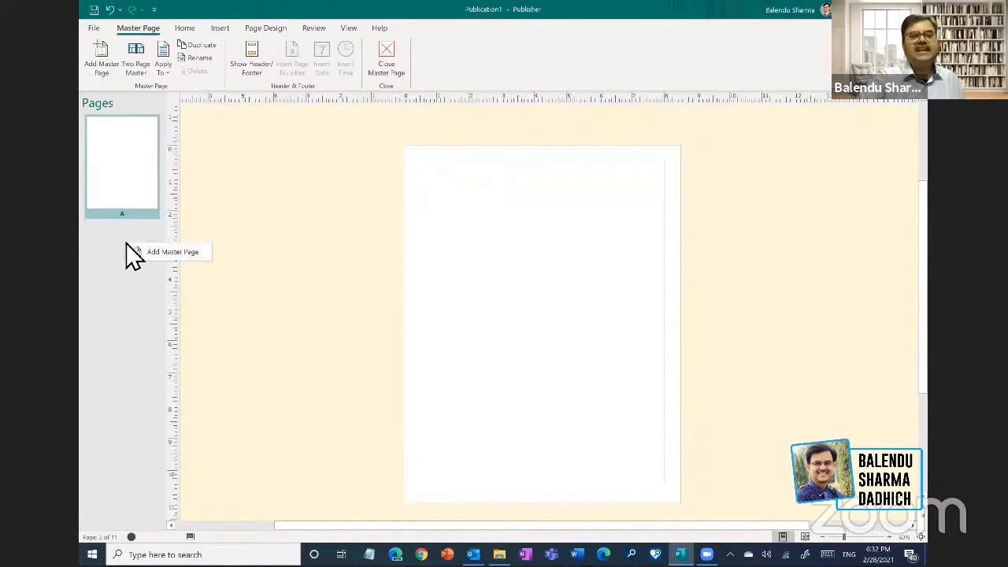
{"action": "left_click", "coordinate": [174, 252]}
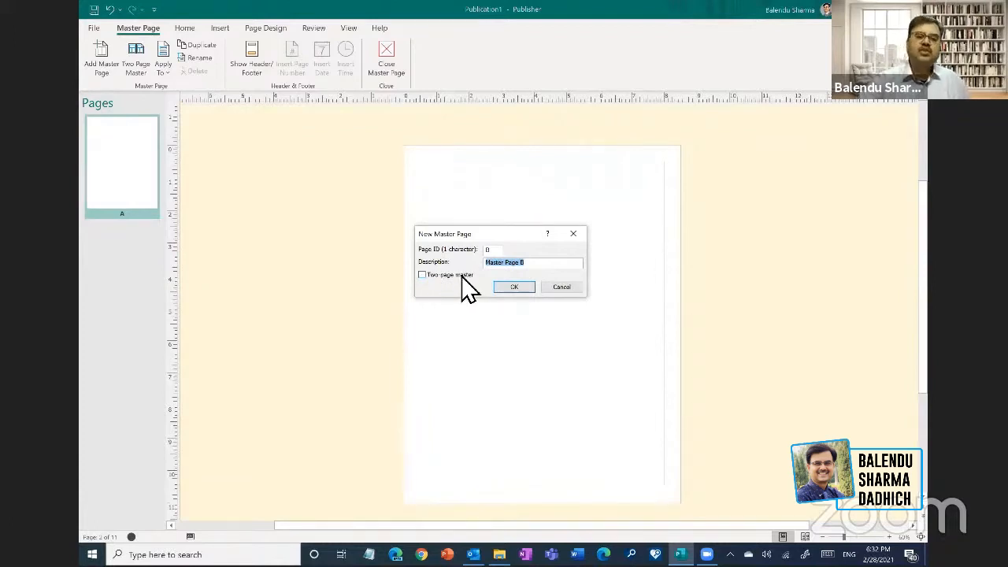
{"action": "left_click", "coordinate": [421, 276]}
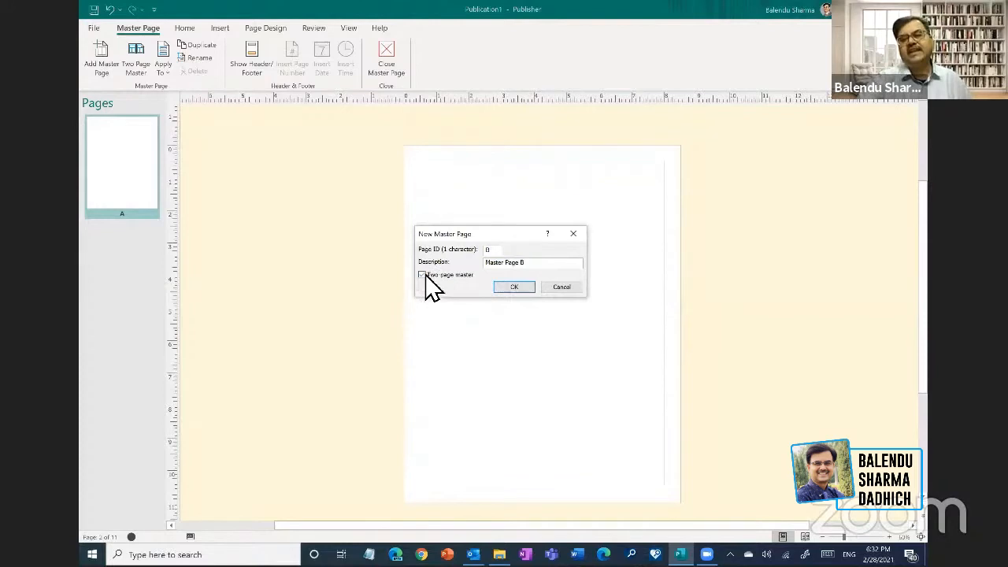
{"action": "left_click", "coordinate": [510, 287]}
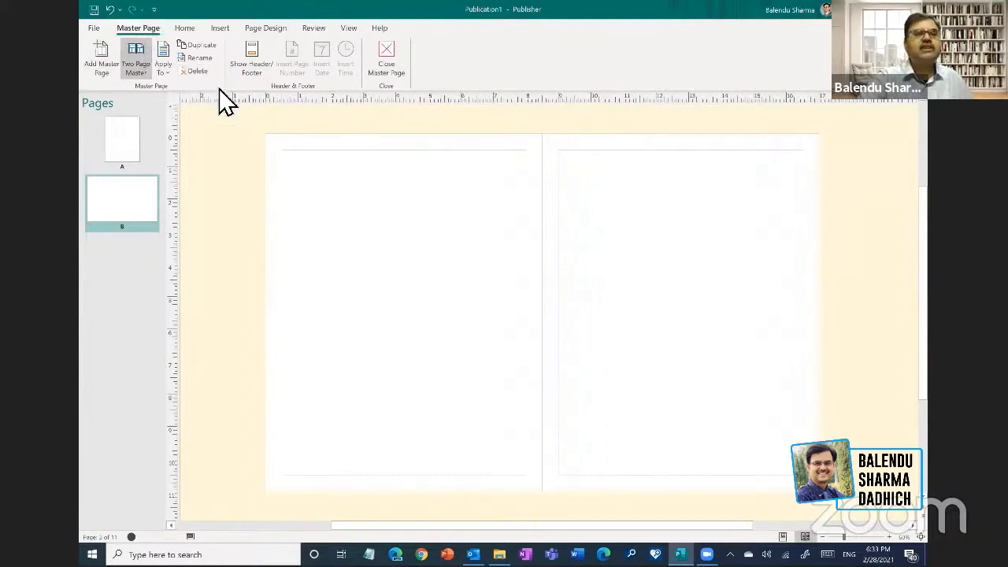
- Show the header and footer areas on master page B and look over both areas of the spread
{"action": "left_click", "coordinate": [253, 62]}
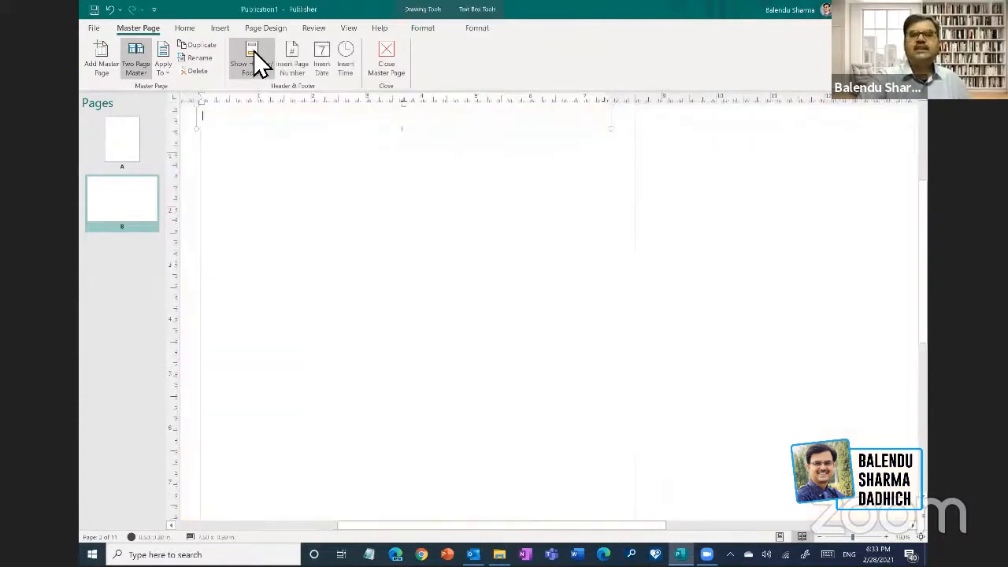
{"action": "left_click", "coordinate": [534, 228]}
{"action": "scroll", "coordinate": [535, 227], "scroll_direction": "down", "scroll_amount": 5}
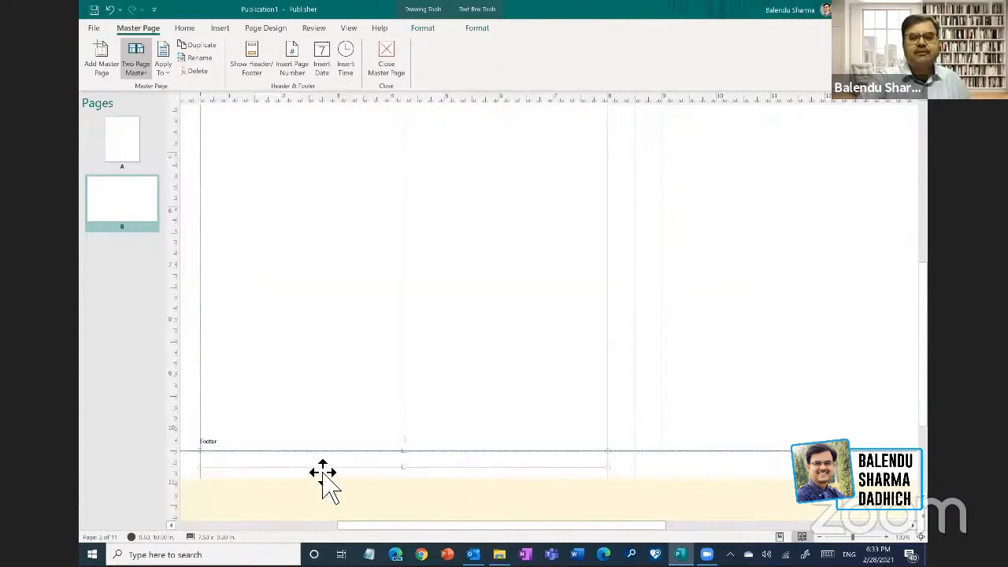
{"action": "left_click", "coordinate": [327, 463]}
{"action": "scroll", "coordinate": [344, 330], "scroll_direction": "up", "scroll_amount": 5}
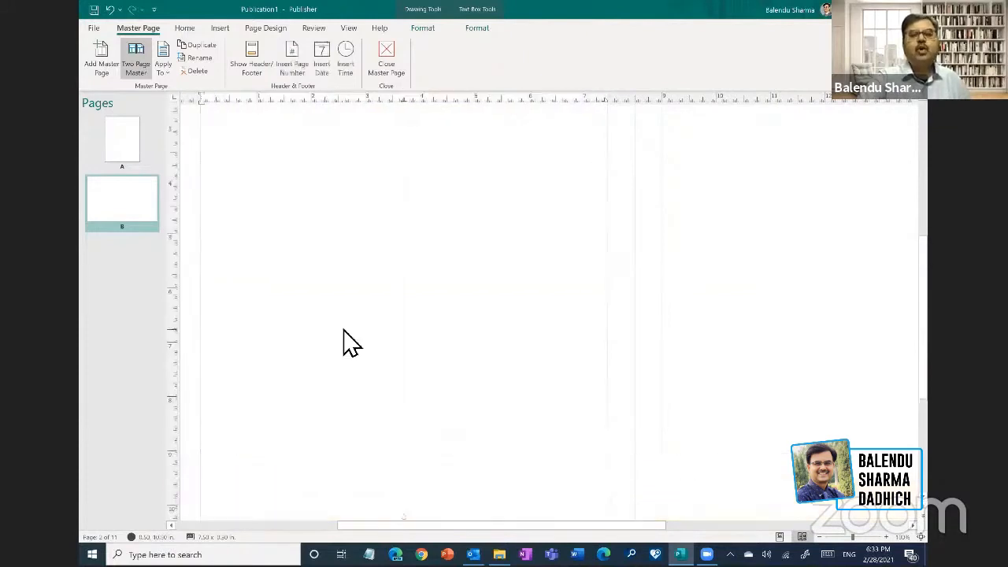
{"action": "scroll", "coordinate": [344, 343], "scroll_direction": "up", "scroll_amount": 1}
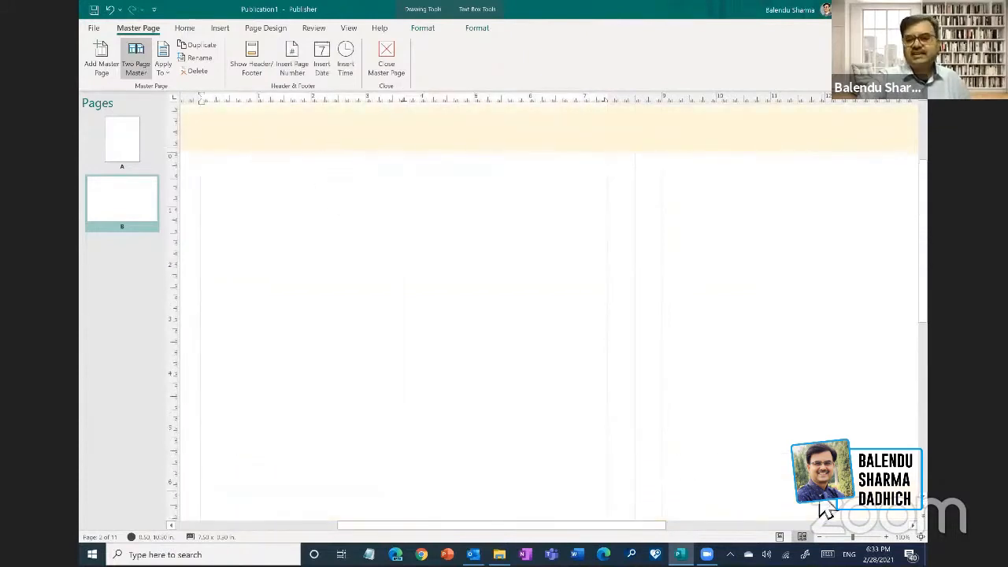
{"action": "left_click_drag", "start_coordinate": [853, 537], "coordinate": [848, 537]}
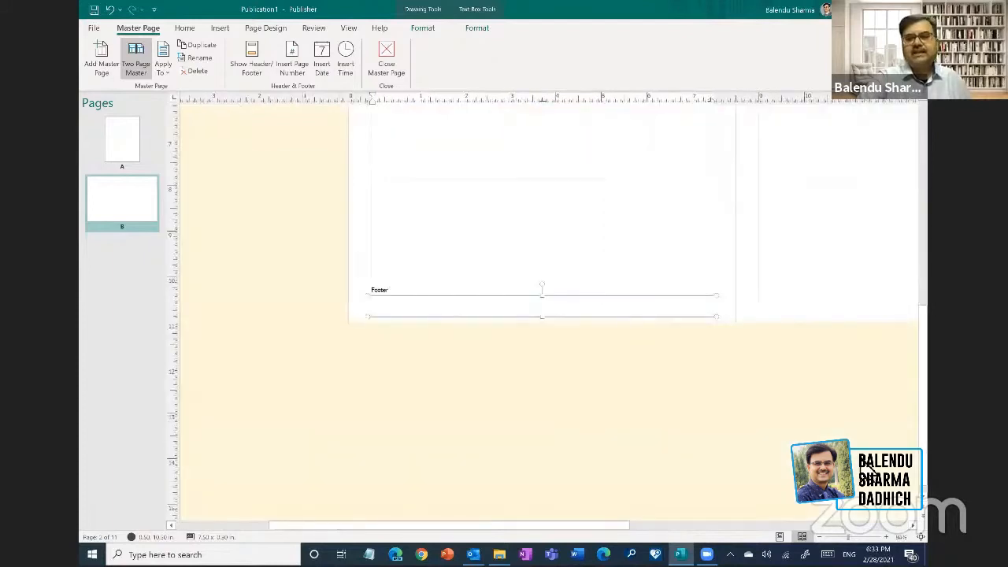
{"action": "scroll", "coordinate": [859, 457], "scroll_direction": "up", "scroll_amount": 5}
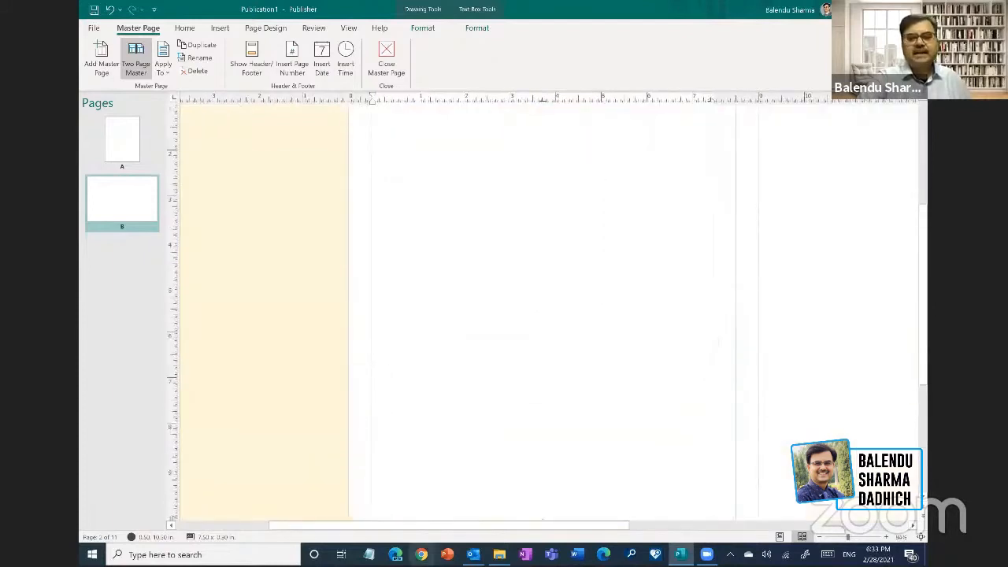
{"action": "scroll", "coordinate": [412, 333], "scroll_direction": "right", "scroll_amount": 4}
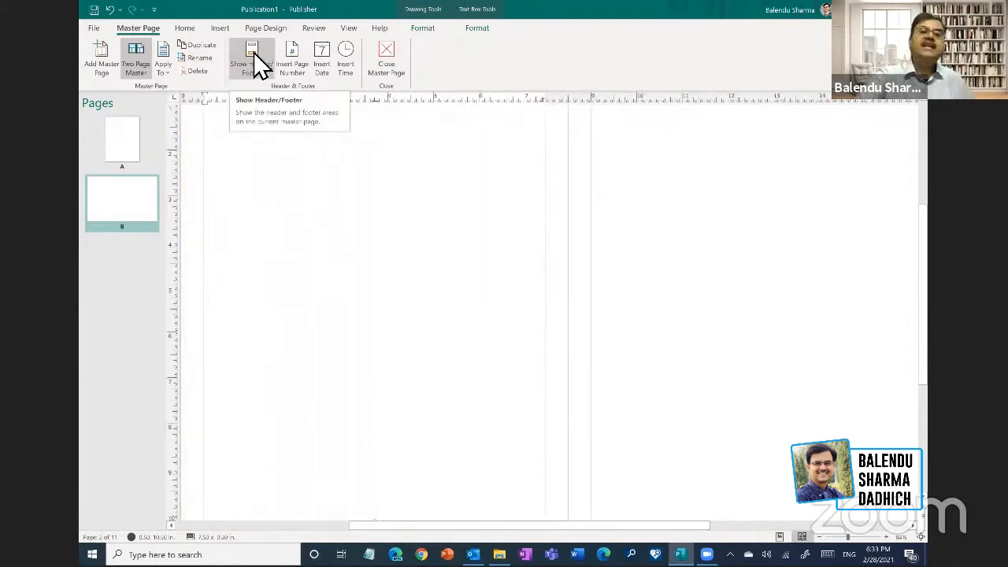
- Insert an automatic page number in the header of the spread's left page
{"action": "scroll", "coordinate": [285, 195], "scroll_direction": "up", "scroll_amount": 2}
{"action": "left_click", "coordinate": [284, 180]}
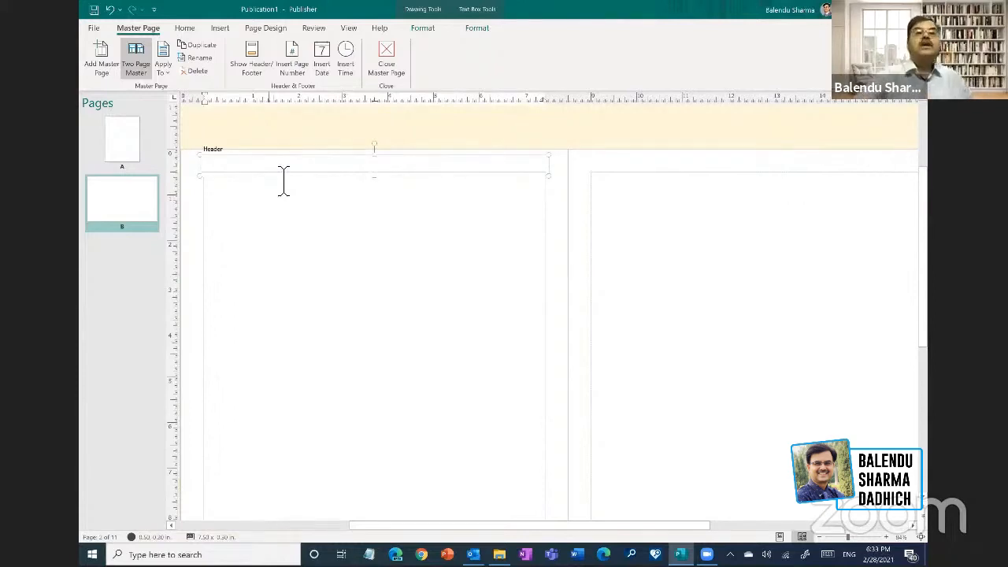
{"action": "left_click", "coordinate": [292, 54]}
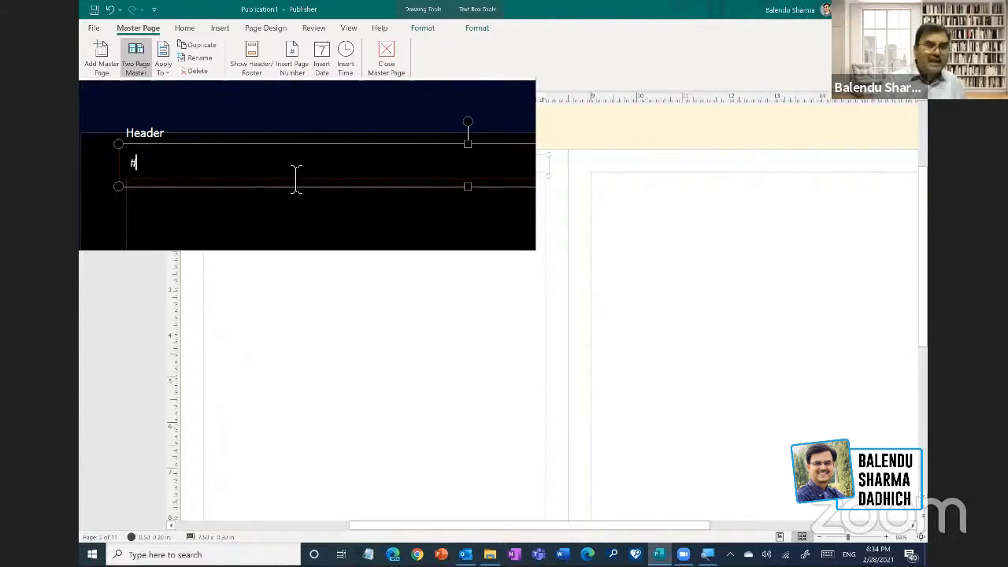
{"action": "key", "text": "super+Escape"}
{"action": "left_click", "coordinate": [389, 213]}
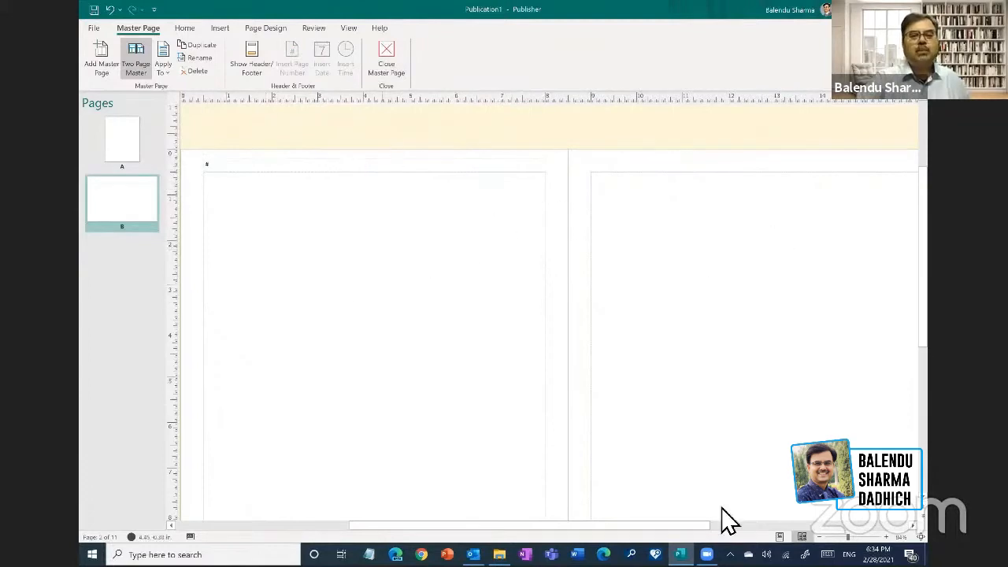
{"action": "left_click_drag", "start_coordinate": [848, 537], "coordinate": [844, 537]}
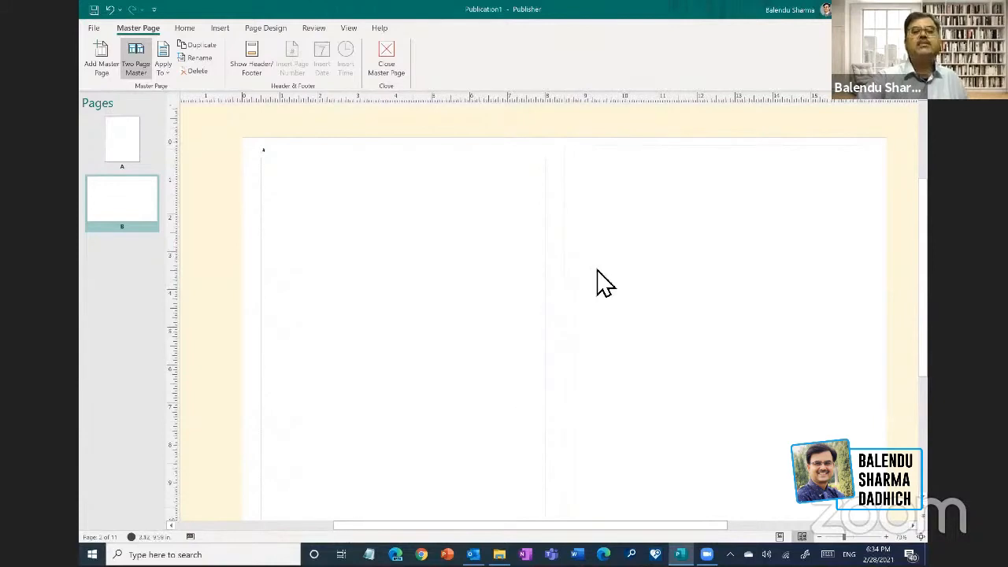
{"action": "left_click", "coordinate": [294, 164]}
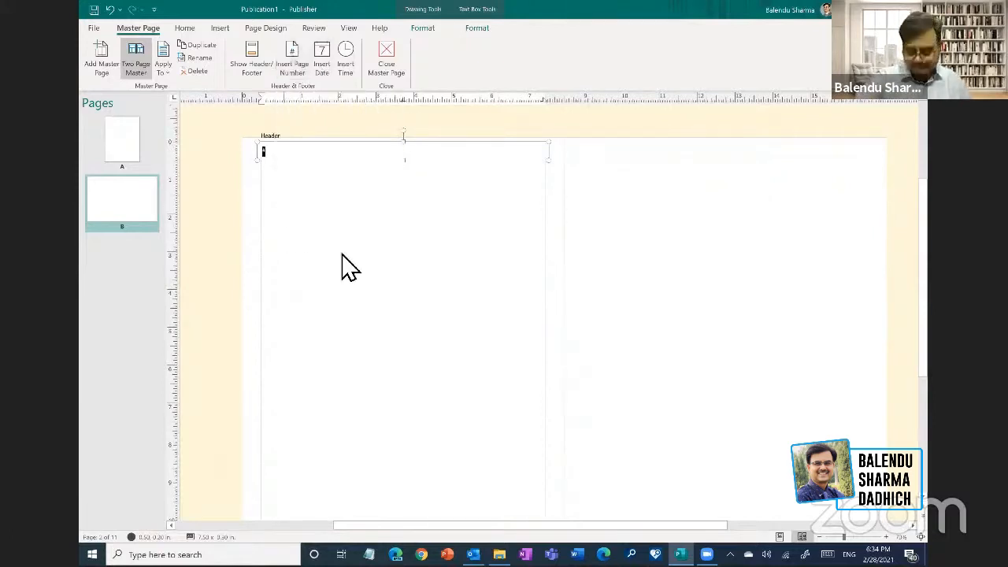
{"action": "left_click", "coordinate": [293, 65]}
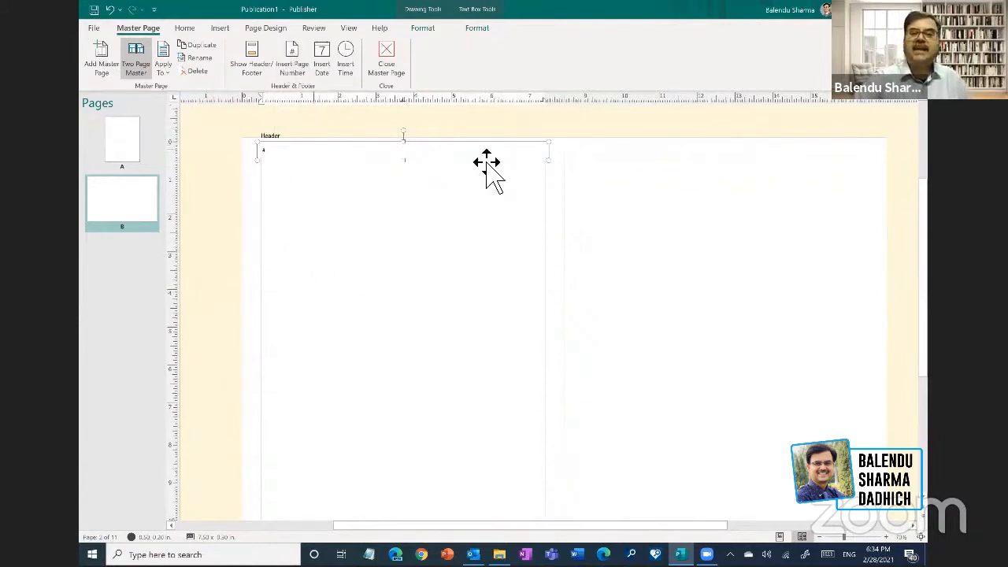
- Insert an automatic page number in the header of the spread's right page and align it right
{"action": "left_click", "coordinate": [617, 158]}
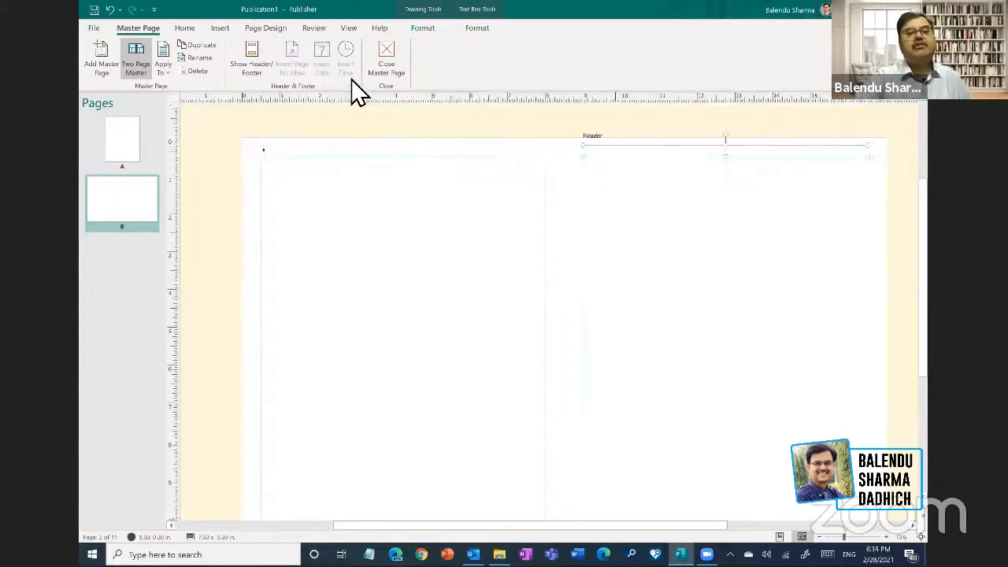
{"action": "left_click", "coordinate": [624, 162]}
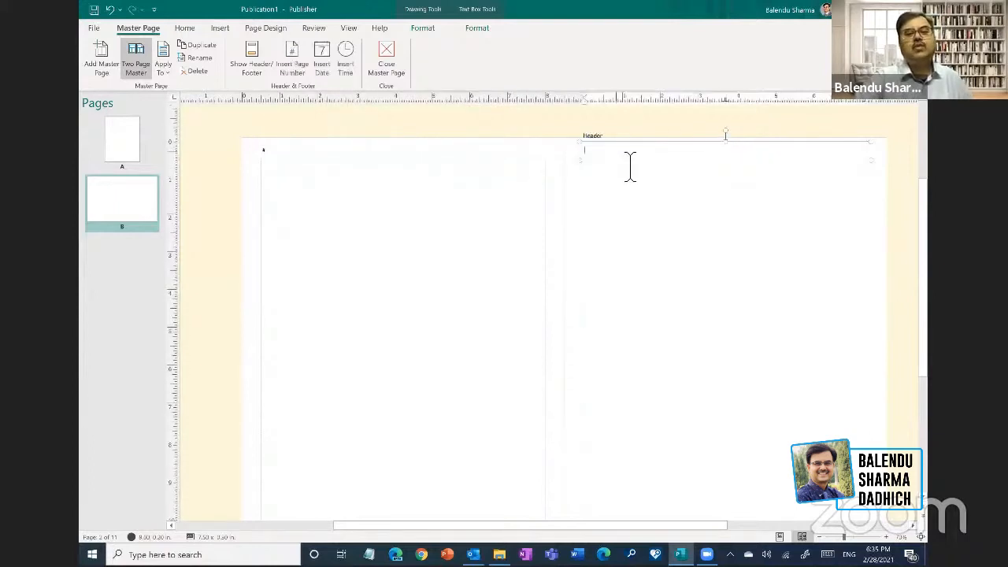
{"action": "left_click", "coordinate": [292, 61]}
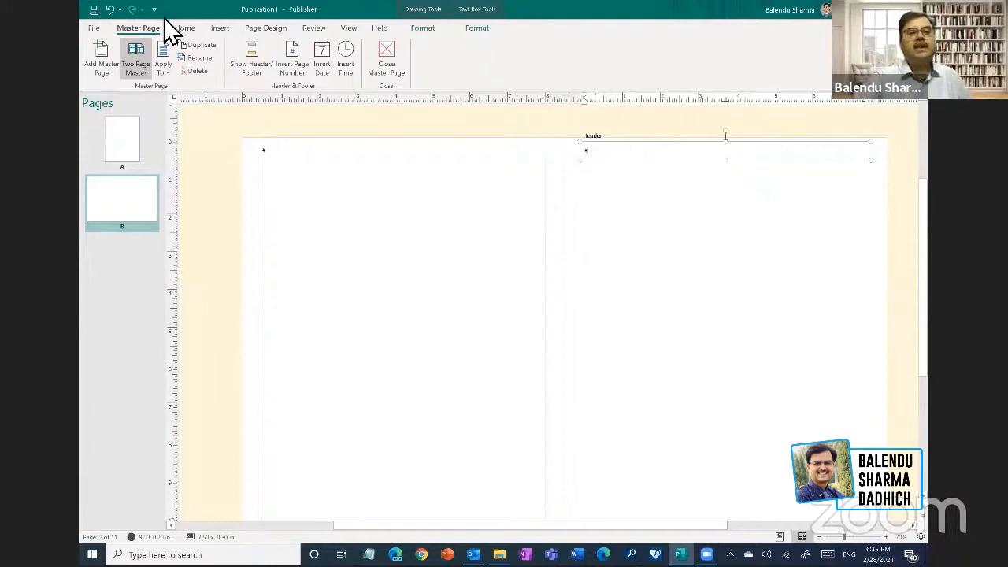
{"action": "left_click", "coordinate": [189, 30]}
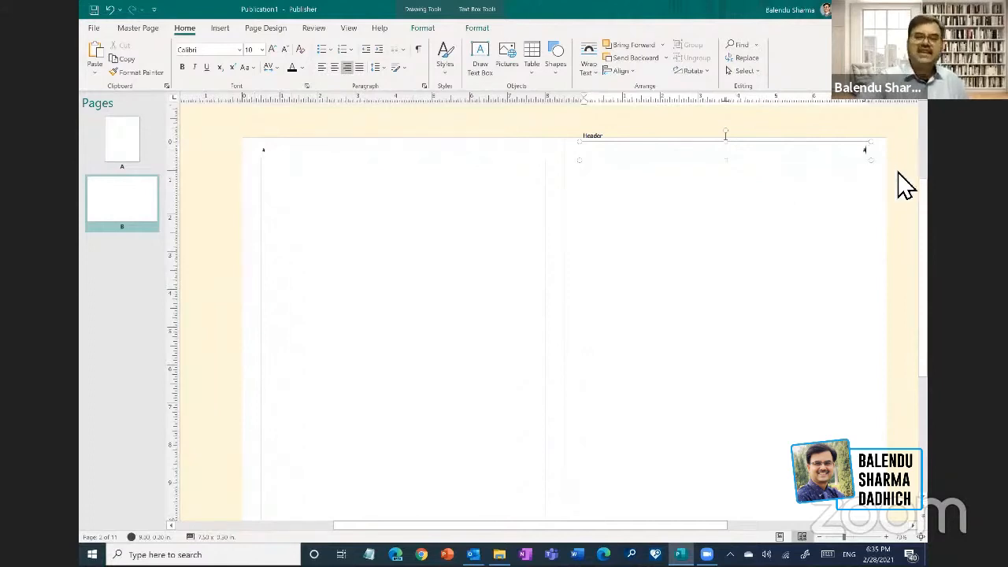
- Enter the book title "नित नूतन तकनीक" in the footer of the spread's left page
{"action": "scroll", "coordinate": [911, 204], "scroll_direction": "down", "scroll_amount": 5}
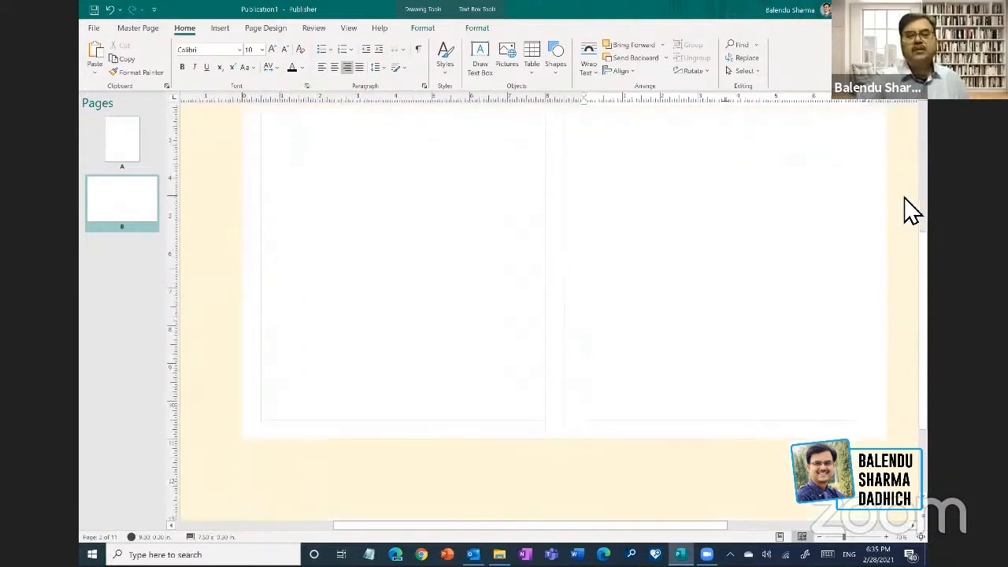
{"action": "left_click", "coordinate": [528, 441]}
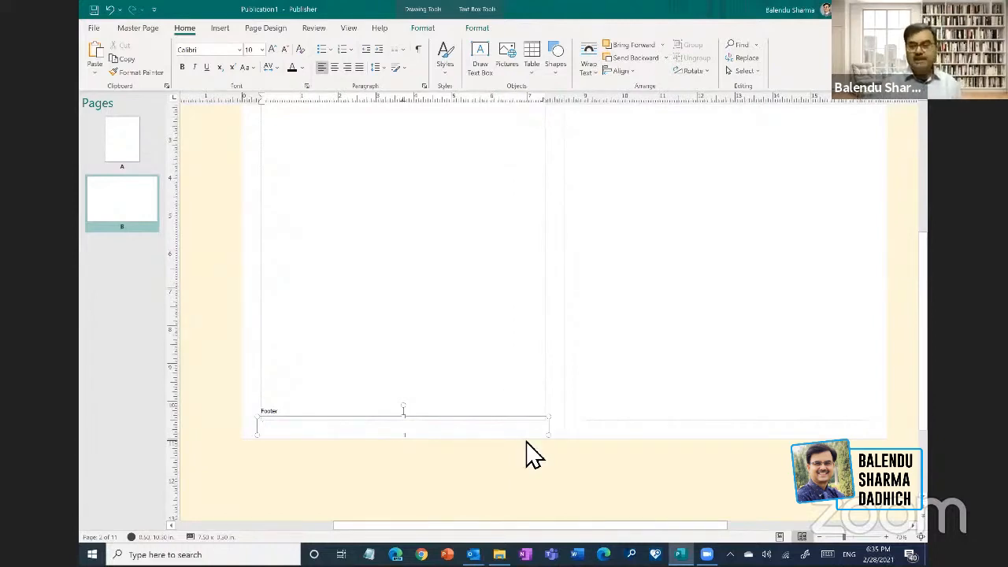
{"action": "type", "text": "न"}
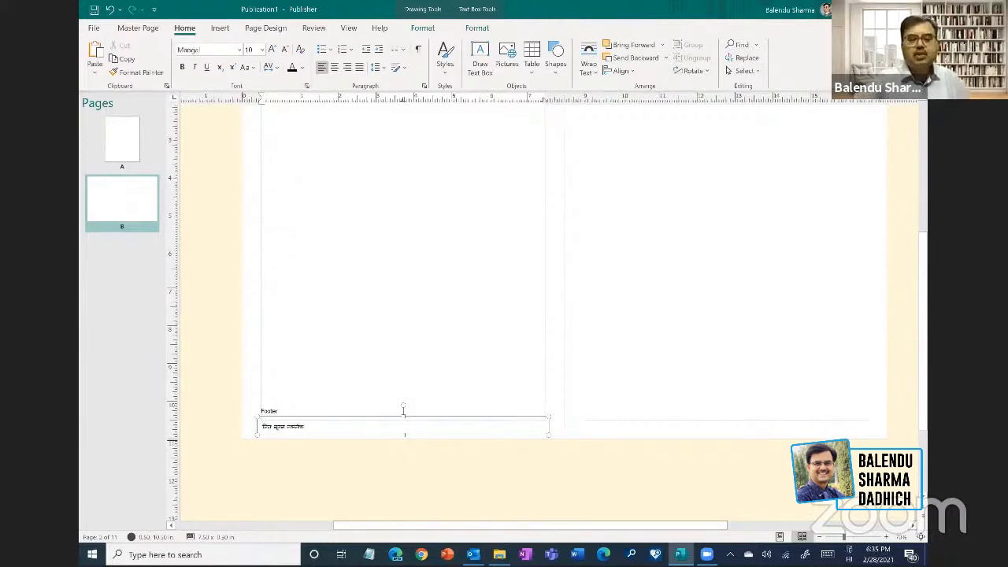
- Set the left page's footer text to the Utsaah font at size 16
{"action": "key", "text": "ctrl+a"}
{"action": "left_click", "coordinate": [227, 50]}
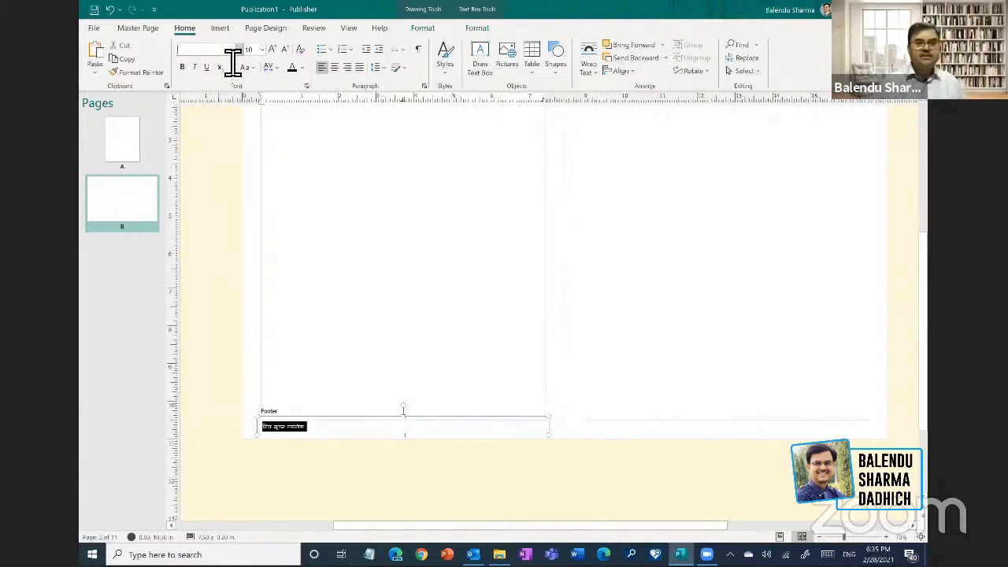
{"action": "type", "text": "Utsaah"}
{"action": "key", "text": "Return"}
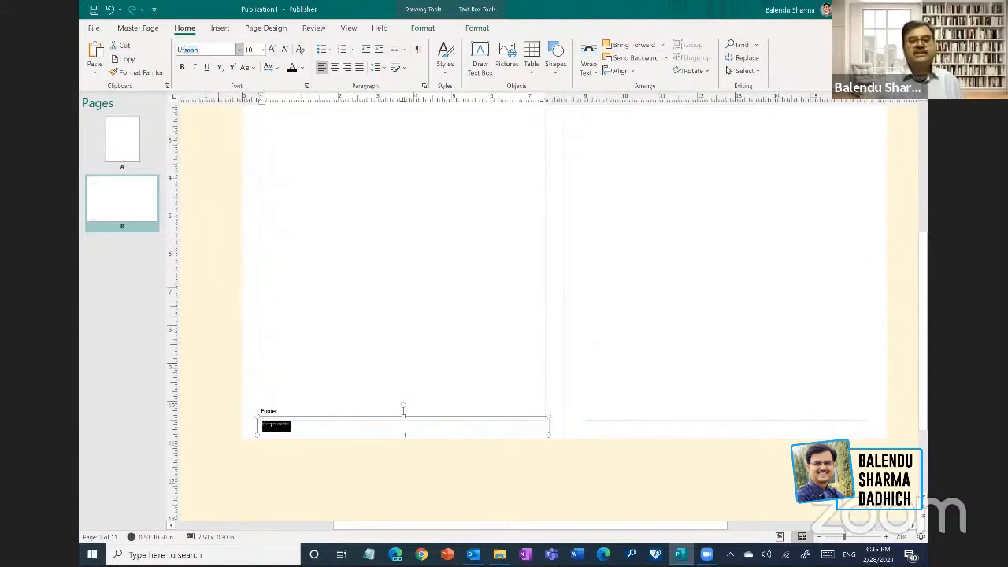
{"action": "left_click", "coordinate": [262, 50]}
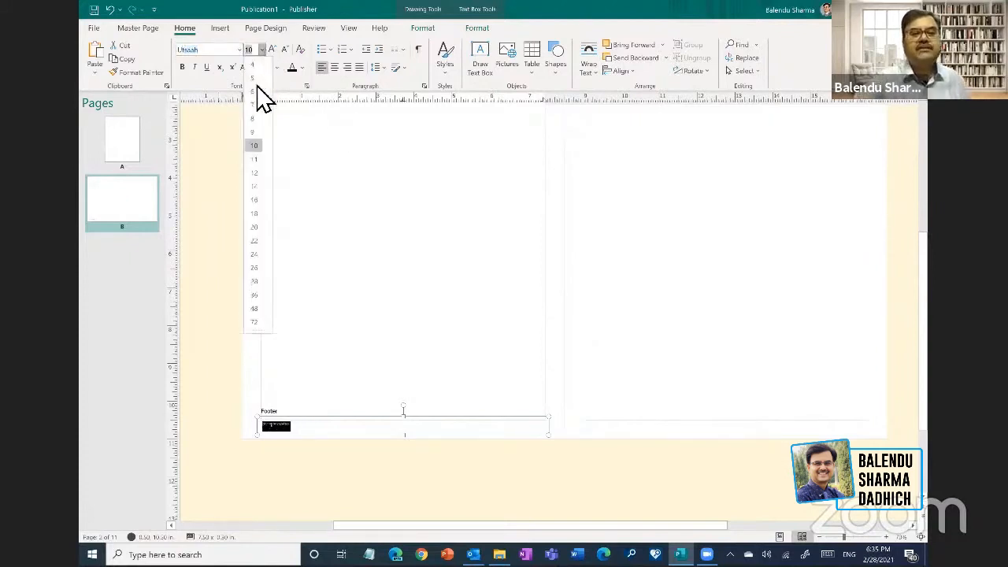
{"action": "left_click", "coordinate": [268, 202]}
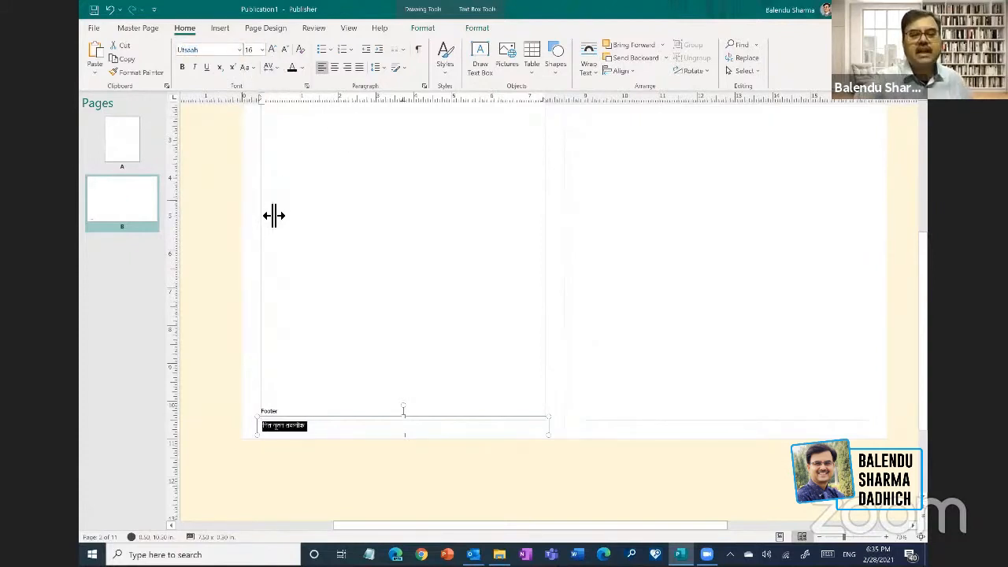
- Copy the left page's footer text into the right page's footer and align it right
{"action": "left_click", "coordinate": [324, 443]}
{"action": "left_click_drag", "start_coordinate": [319, 441], "coordinate": [262, 428]}
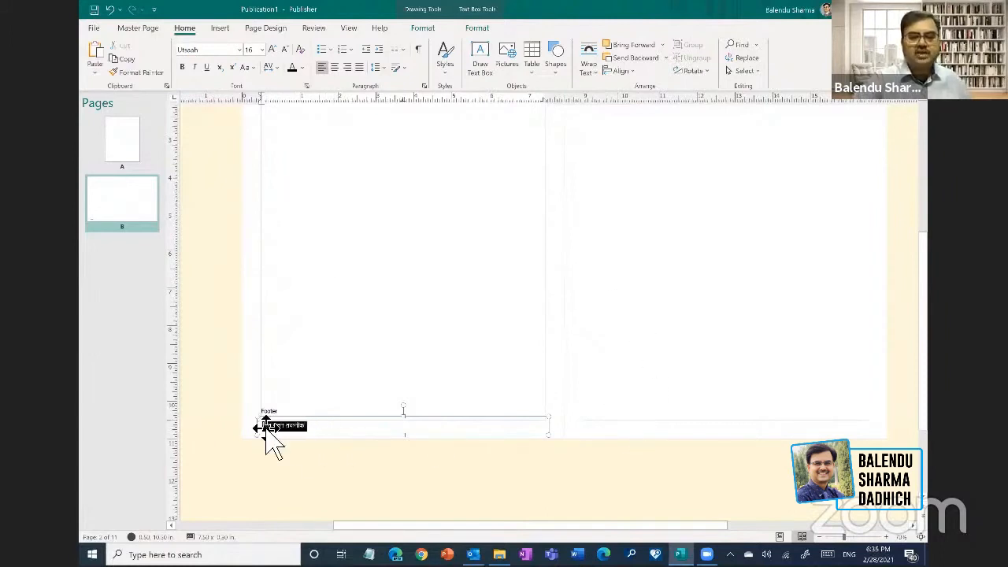
{"action": "left_click", "coordinate": [648, 438]}
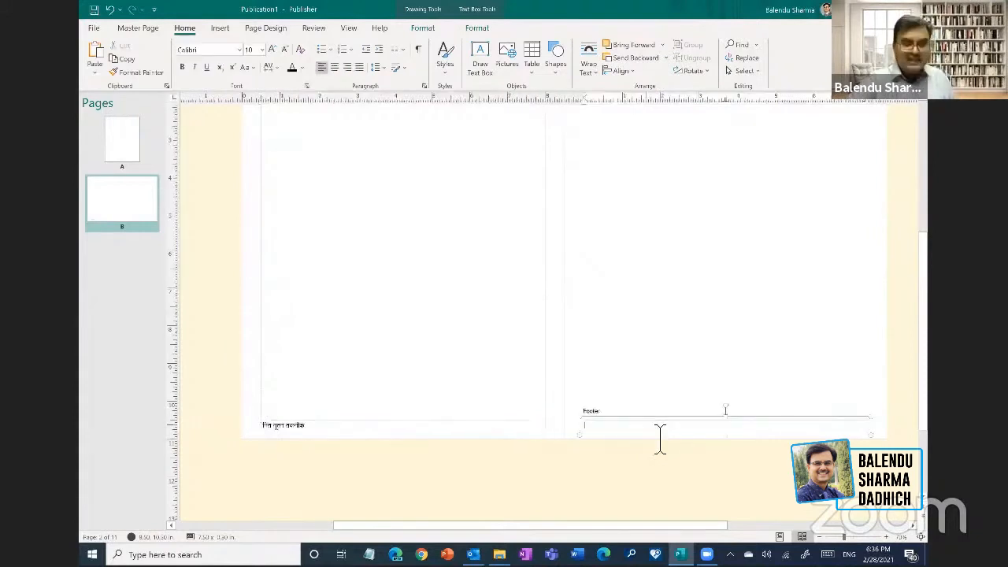
{"action": "key", "text": "ctrl+v"}
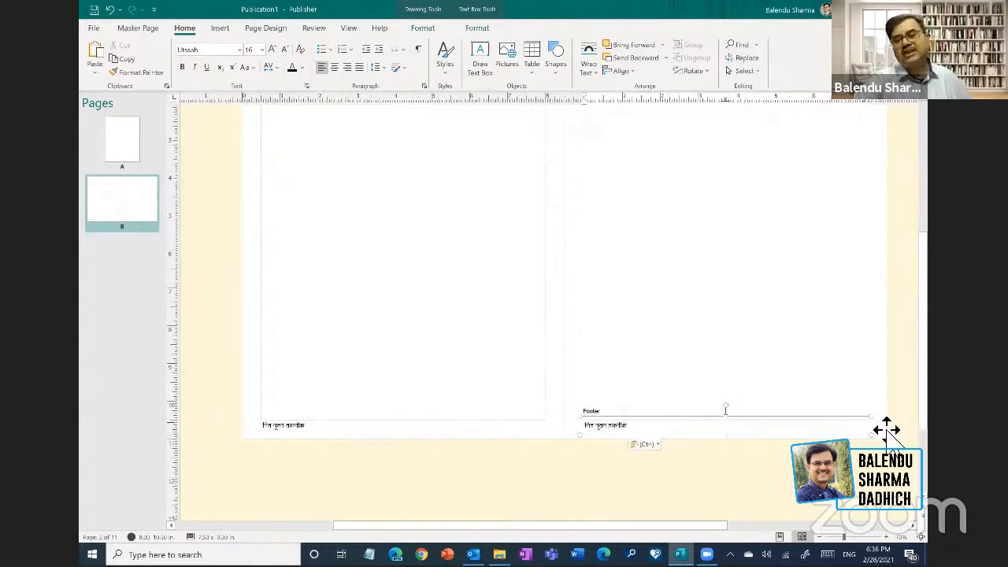
{"action": "left_click", "coordinate": [347, 68]}
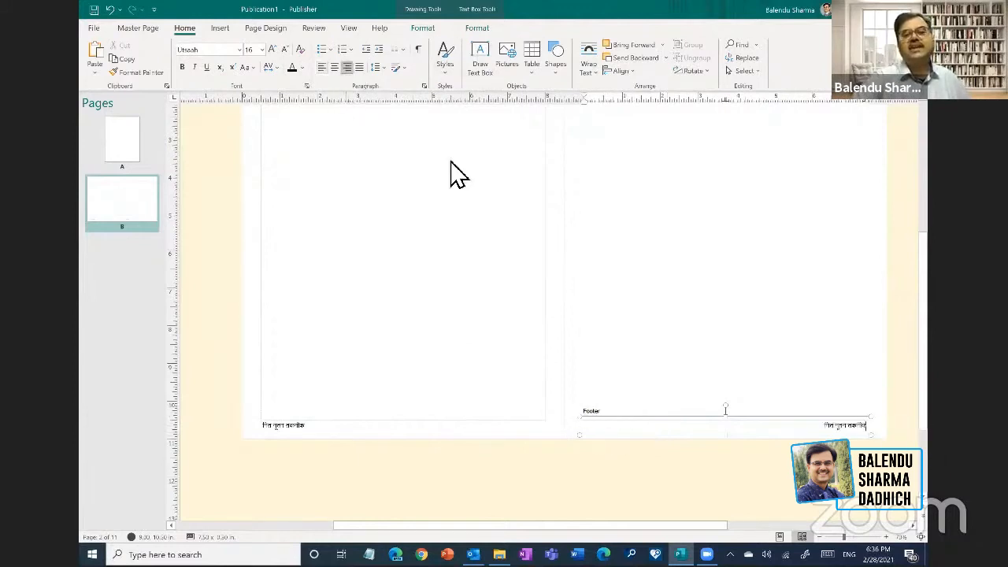
- Close master page editing and return to the publication's regular pages
{"action": "left_click", "coordinate": [916, 386]}
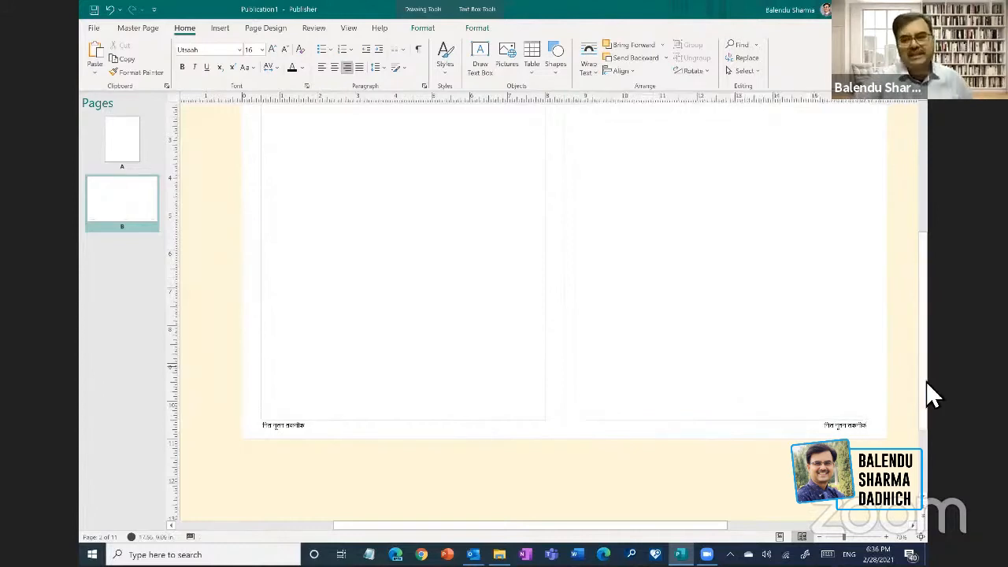
{"action": "left_click_drag", "start_coordinate": [926, 360], "coordinate": [926, 304]}
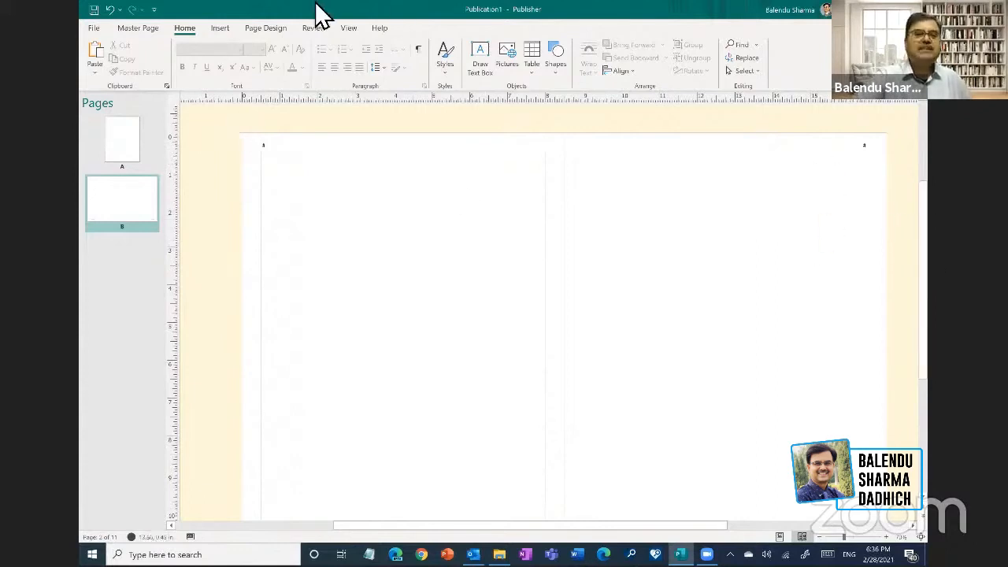
{"action": "left_click", "coordinate": [139, 36]}
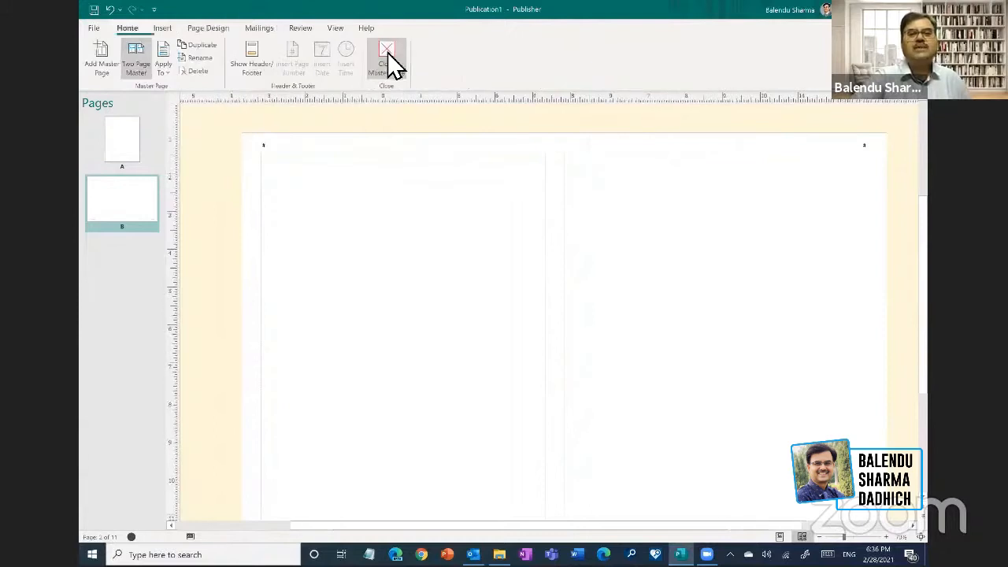
{"action": "left_click", "coordinate": [391, 63]}
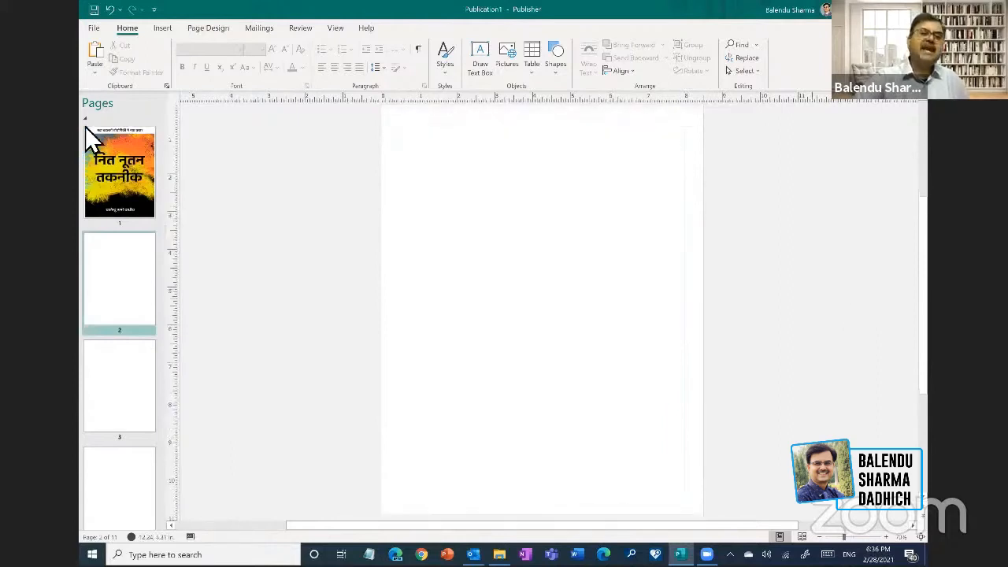
- Try applying Master Page B to the single page 2 and check its header and footer
{"action": "mouse_move", "coordinate": [920, 224]}
{"action": "left_mouse_down"}
{"action": "mouse_move", "coordinate": [919, 183]}
{"action": "mouse_move", "coordinate": [911, 231]}
{"action": "left_mouse_up"}
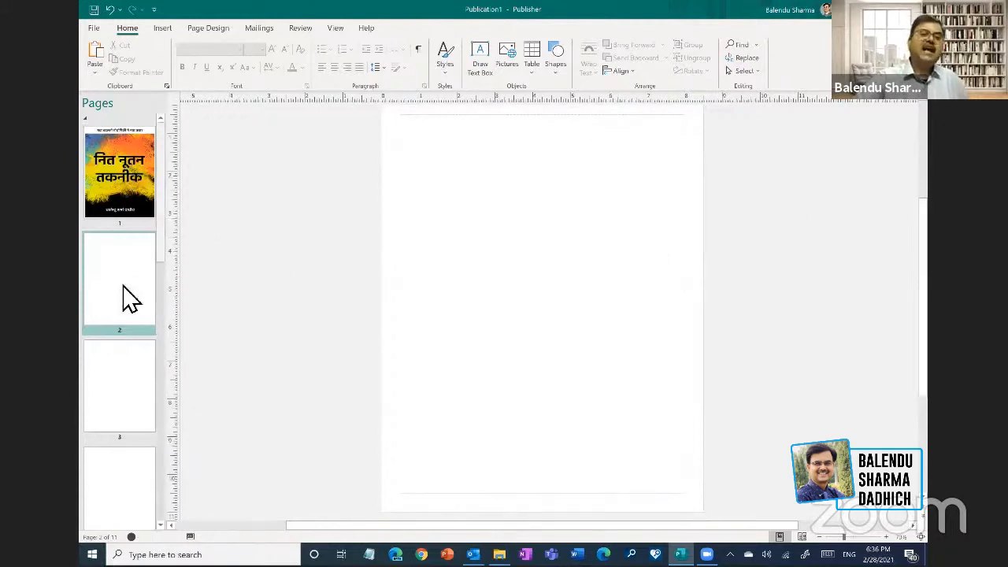
{"action": "scroll", "coordinate": [139, 281], "scroll_direction": "down", "scroll_amount": 4}
{"action": "scroll", "coordinate": [140, 281], "scroll_direction": "down", "scroll_amount": 8}
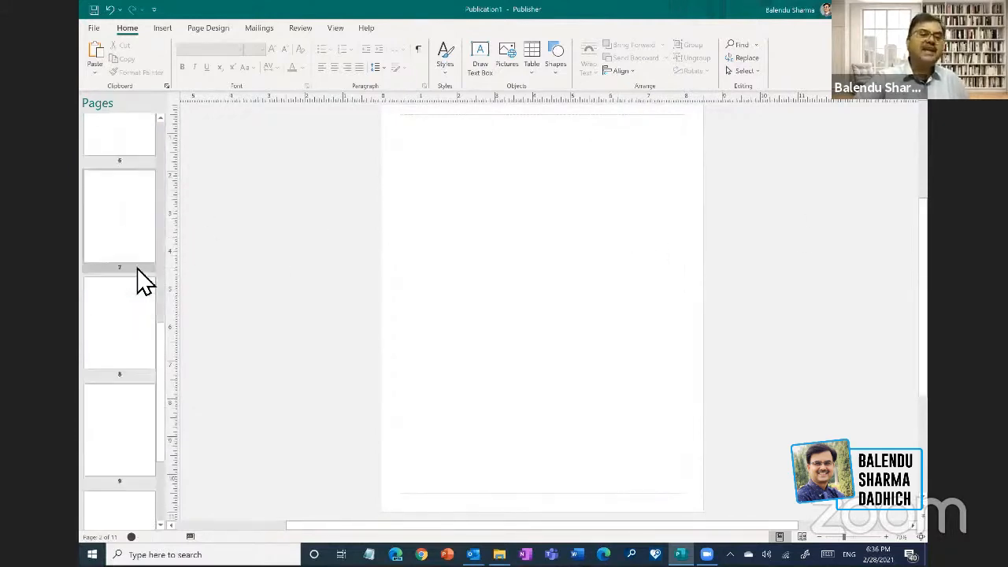
{"action": "scroll", "coordinate": [138, 270], "scroll_direction": "up", "scroll_amount": 12}
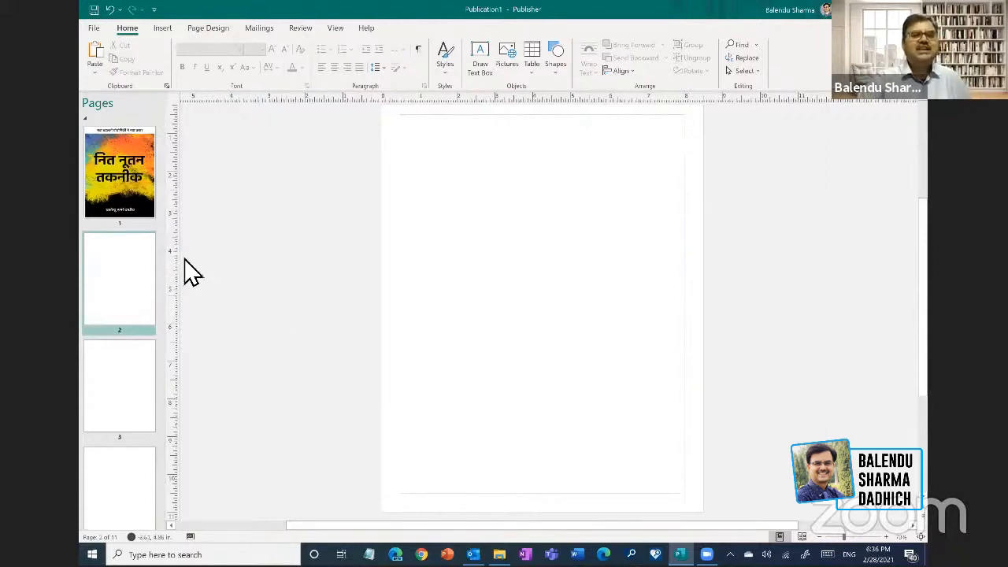
{"action": "right_click", "coordinate": [132, 272]}
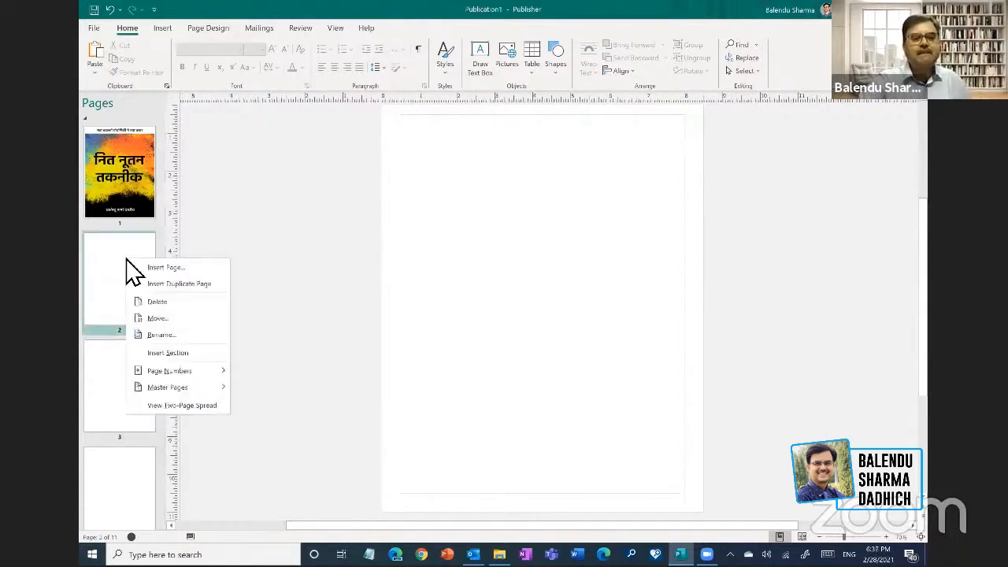
{"action": "mouse_move", "coordinate": [169, 387]}
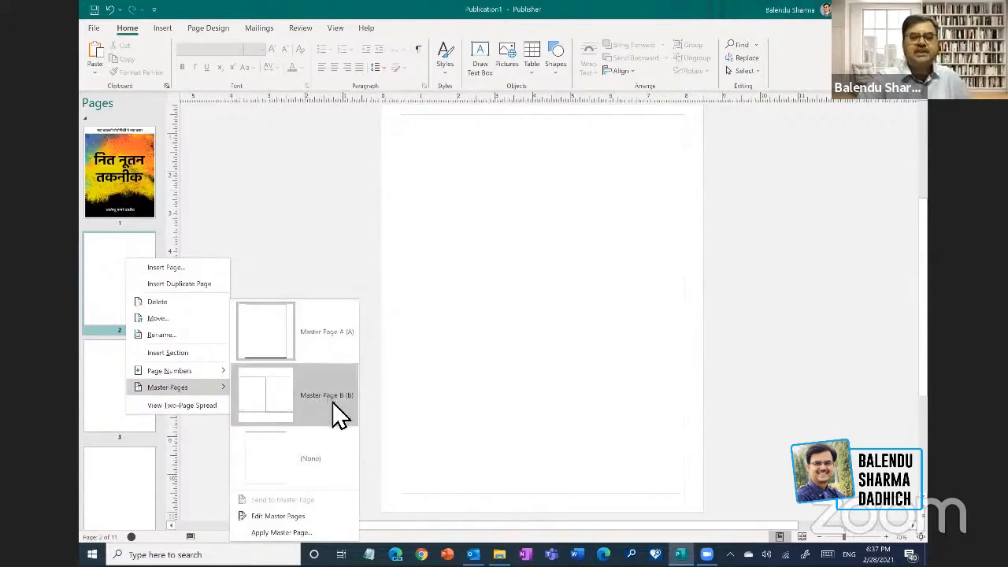
{"action": "left_click", "coordinate": [276, 408]}
{"action": "scroll", "coordinate": [847, 354], "scroll_direction": "down", "scroll_amount": 1}
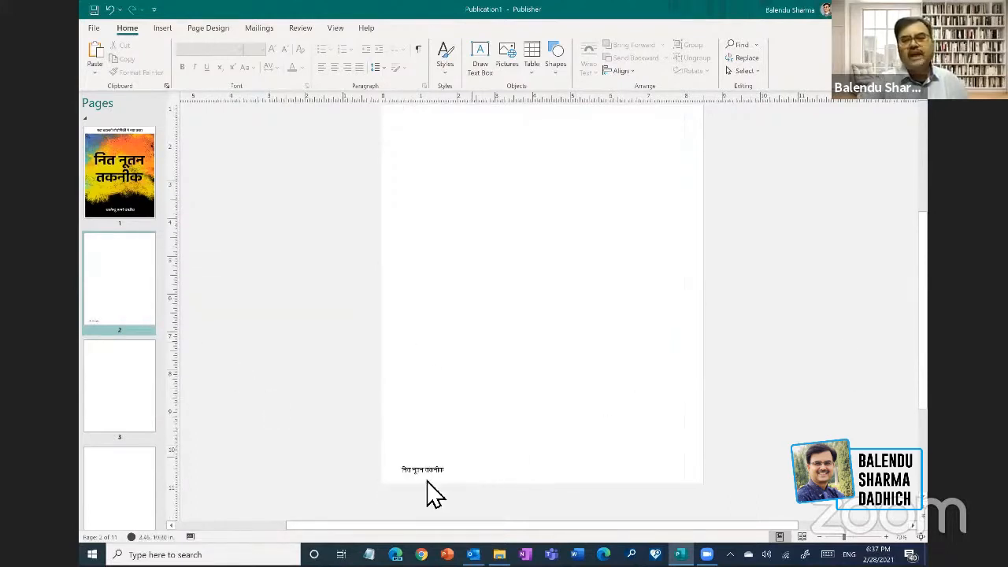
{"action": "scroll", "coordinate": [519, 438], "scroll_direction": "up", "scroll_amount": 5}
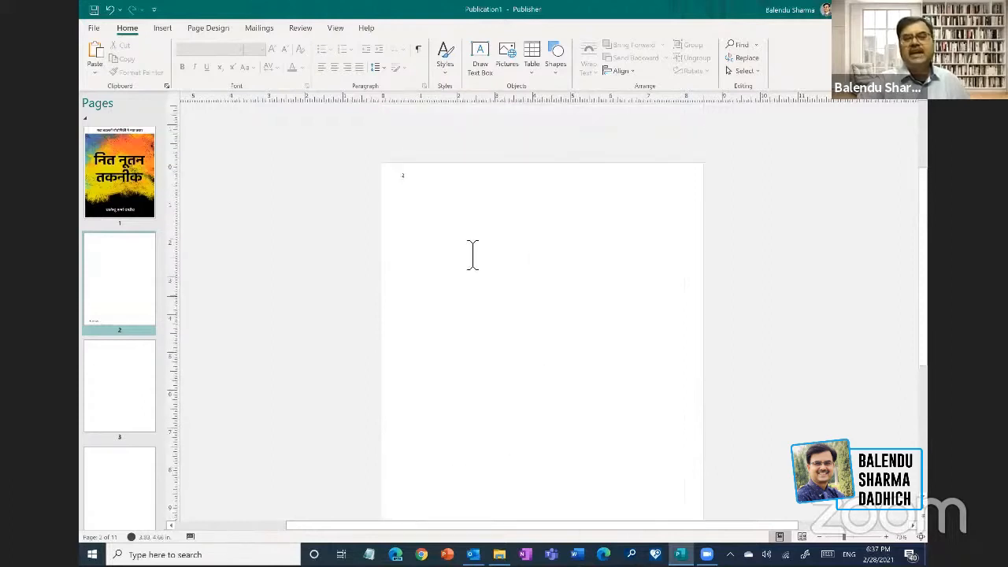
- Check pages 3 and 4, and undo the Master Page B assignment on page 2
{"action": "left_click", "coordinate": [130, 402]}
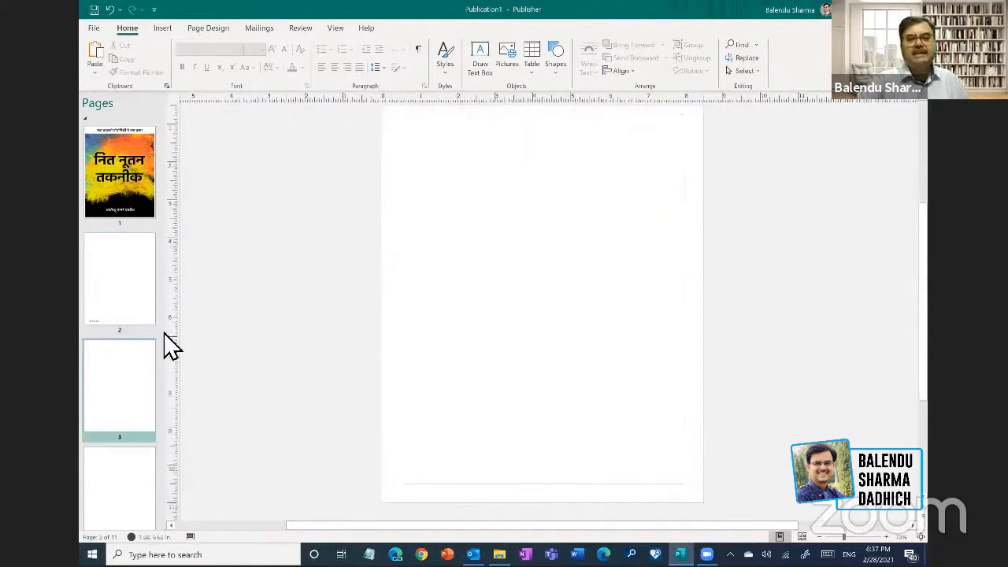
{"action": "scroll", "coordinate": [101, 427], "scroll_direction": "down", "scroll_amount": 3}
{"action": "left_click", "coordinate": [123, 390]}
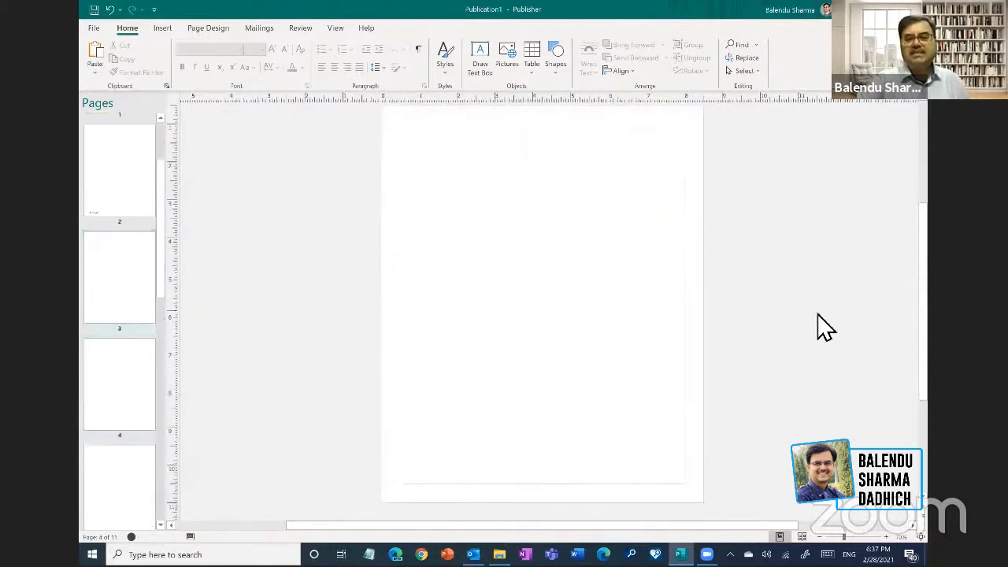
{"action": "scroll", "coordinate": [819, 327], "scroll_direction": "up", "scroll_amount": 5}
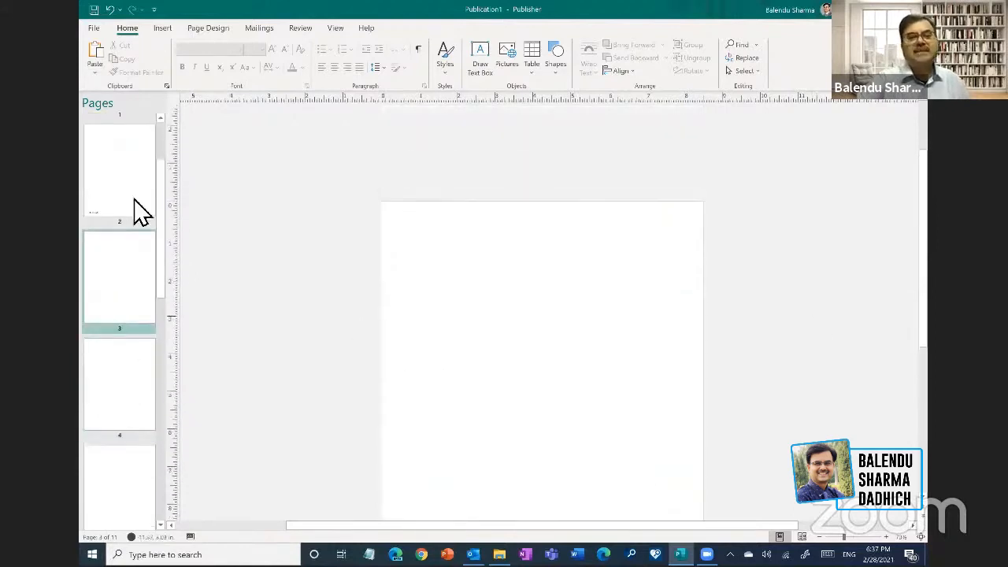
{"action": "scroll", "coordinate": [138, 236], "scroll_direction": "up", "scroll_amount": 2}
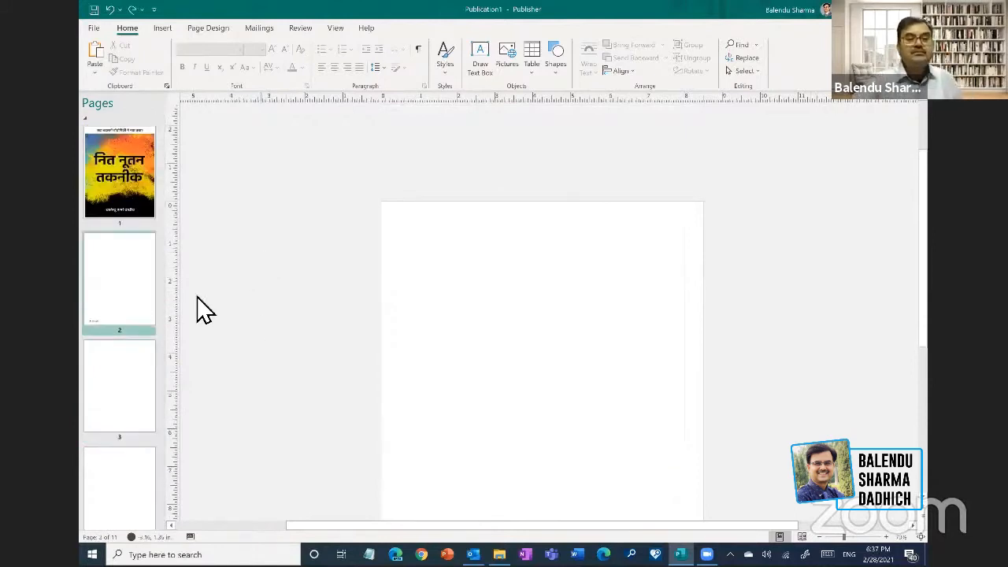
{"action": "scroll", "coordinate": [819, 349], "scroll_direction": "up", "scroll_amount": 5}
{"action": "scroll", "coordinate": [816, 339], "scroll_direction": "down", "scroll_amount": 2}
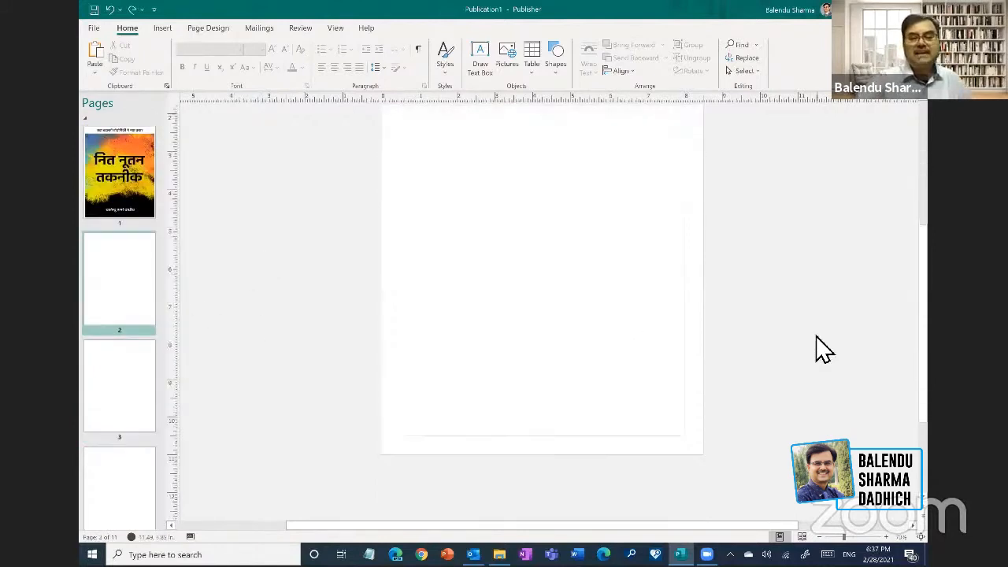
- Display the publication's pages as two-page spreads
{"action": "left_click", "coordinate": [91, 238]}
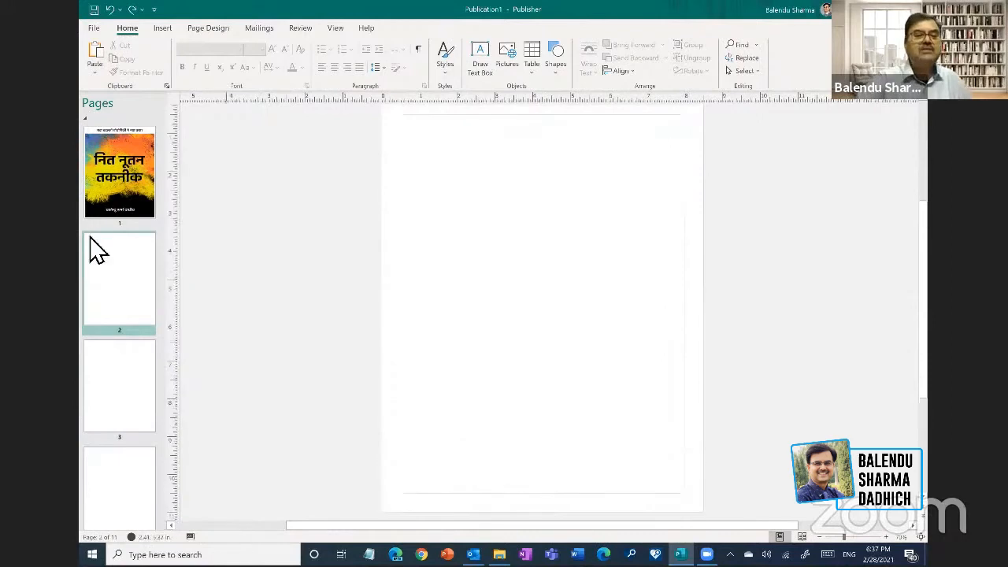
{"action": "right_click", "coordinate": [122, 270]}
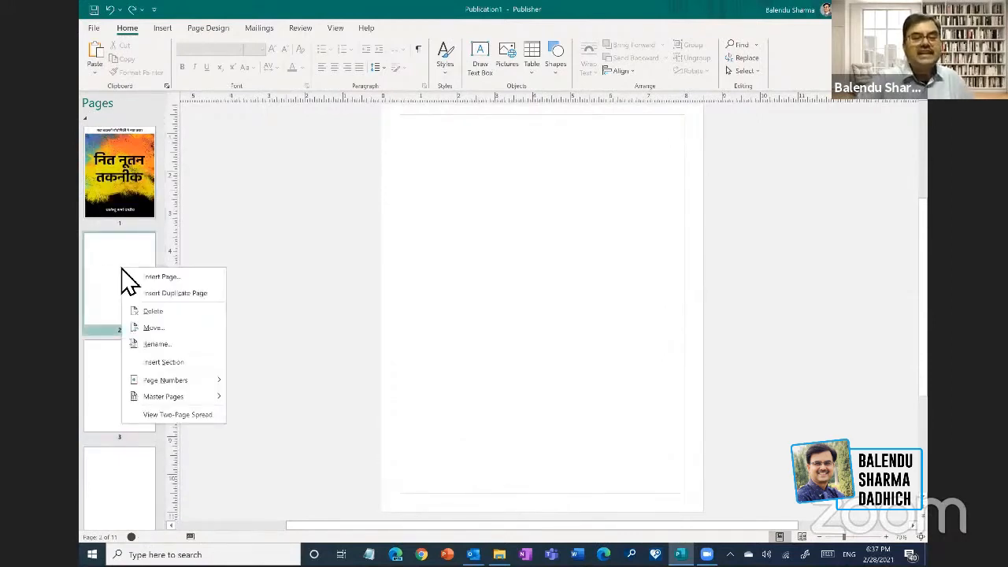
{"action": "left_click", "coordinate": [183, 414]}
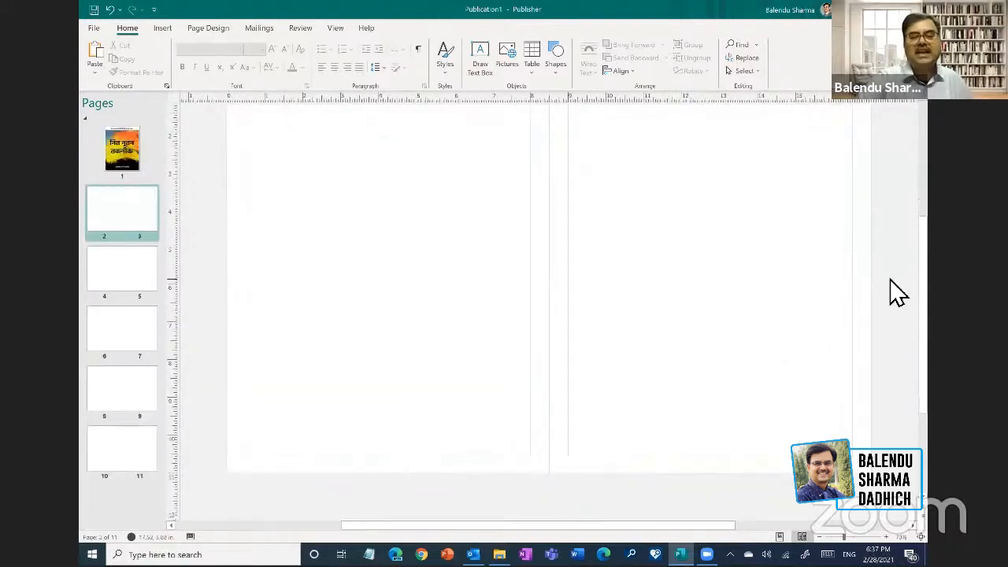
{"action": "scroll", "coordinate": [891, 280], "scroll_direction": "up", "scroll_amount": 1}
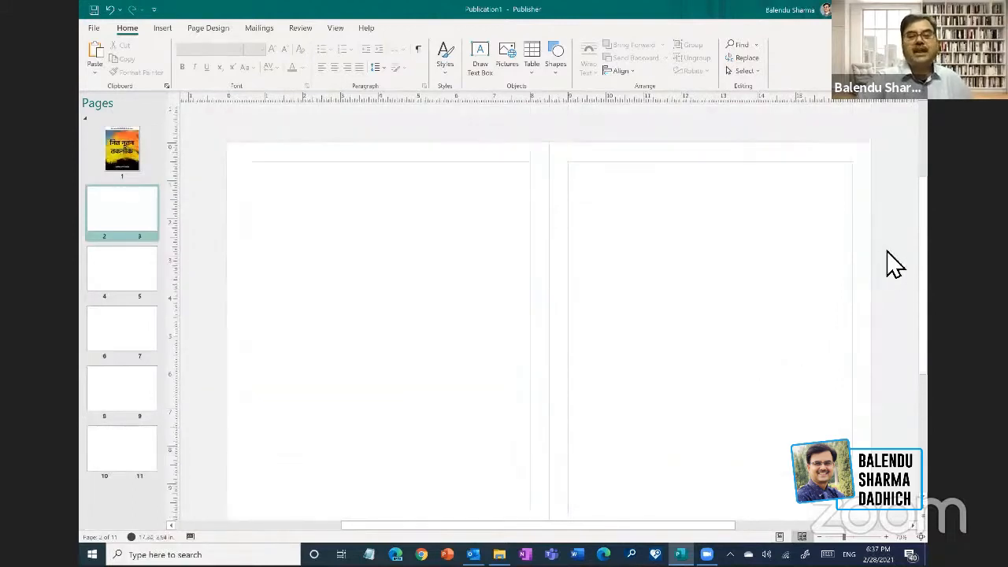
- Apply Master Page B to the spread of pages 2 and 3 and check its page numbers and footers
{"action": "left_click", "coordinate": [124, 272]}
{"action": "left_click", "coordinate": [133, 222]}
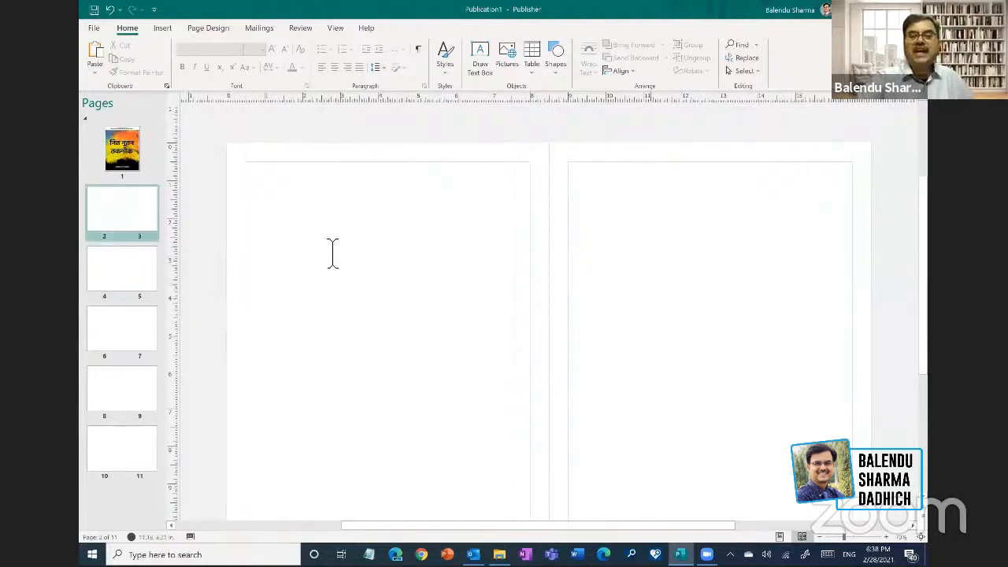
{"action": "right_click", "coordinate": [131, 222]}
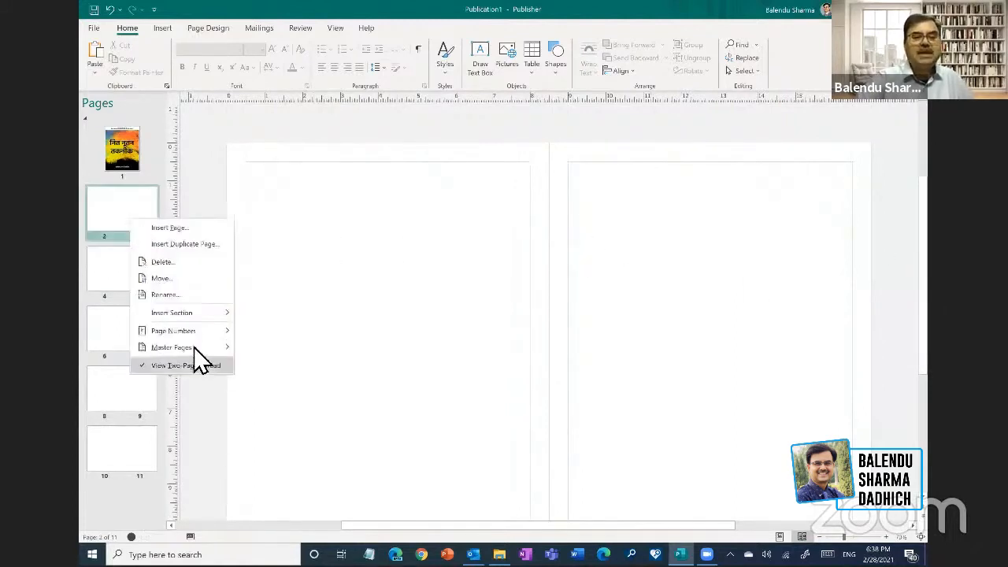
{"action": "mouse_move", "coordinate": [197, 348]}
{"action": "left_click", "coordinate": [342, 409]}
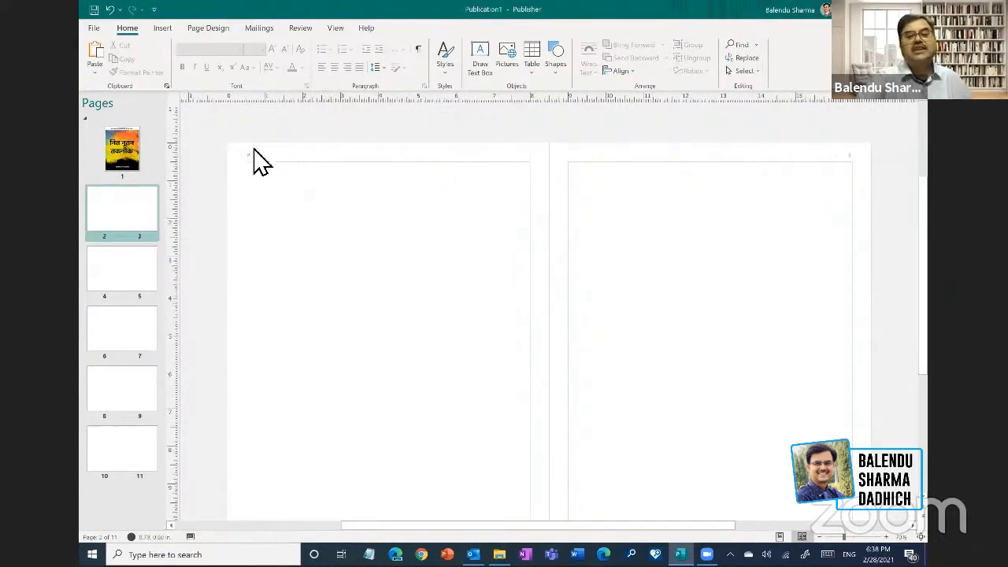
{"action": "left_click_drag", "start_coordinate": [923, 228], "coordinate": [928, 281]}
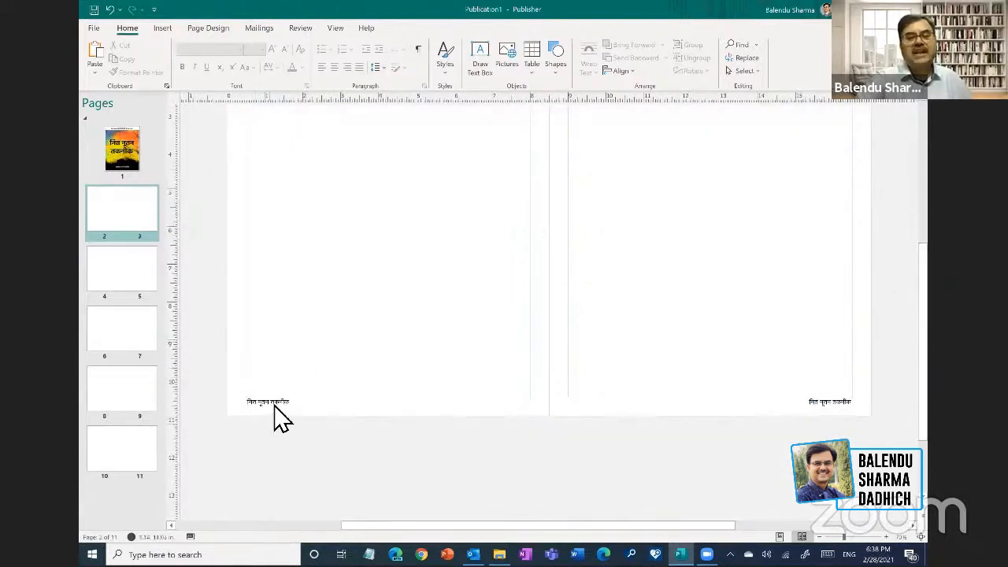
- Apply Master Page B to the spread of pages 4 and 5
{"action": "left_click", "coordinate": [140, 286]}
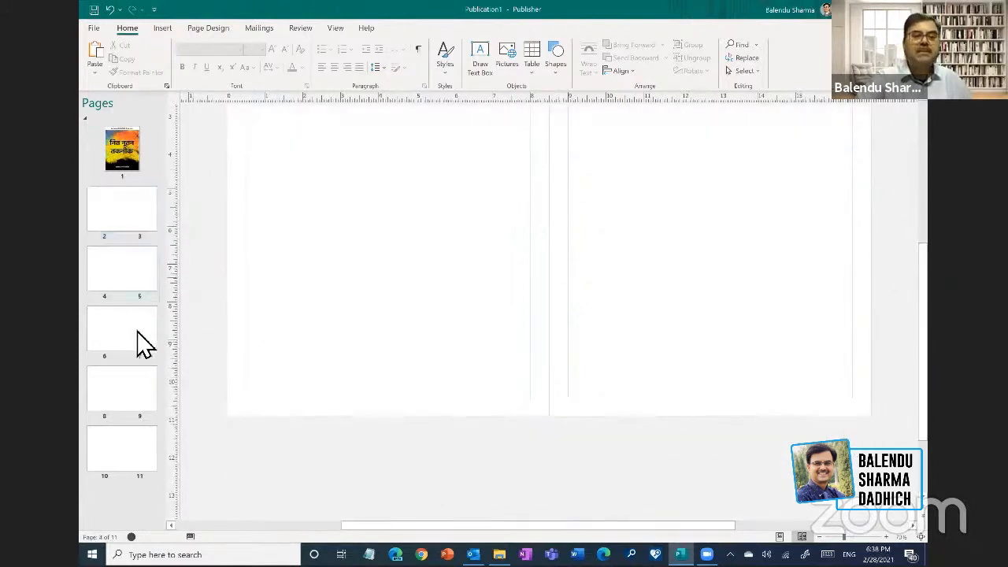
{"action": "right_click", "coordinate": [132, 280]}
{"action": "mouse_move", "coordinate": [184, 409]}
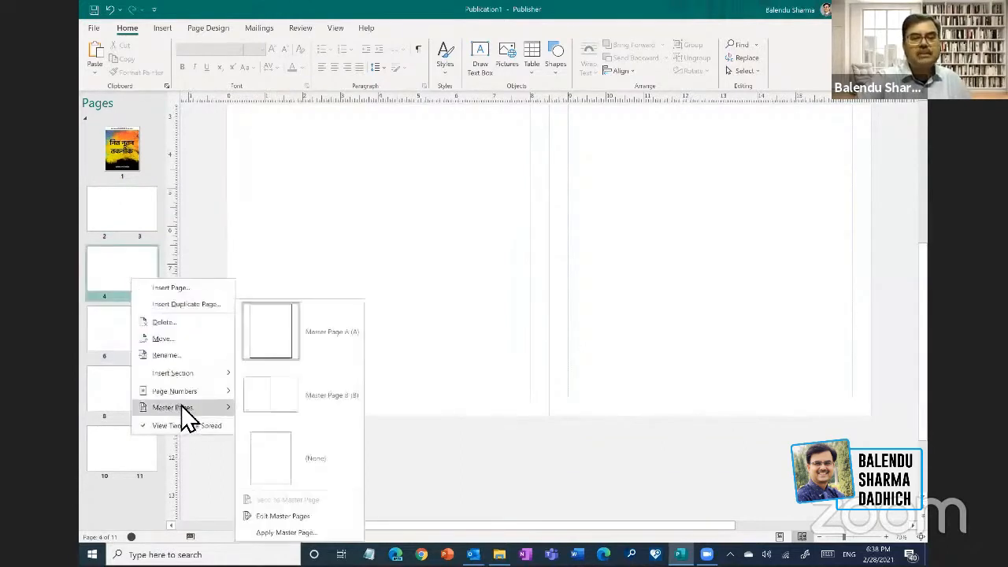
{"action": "left_click", "coordinate": [341, 400]}
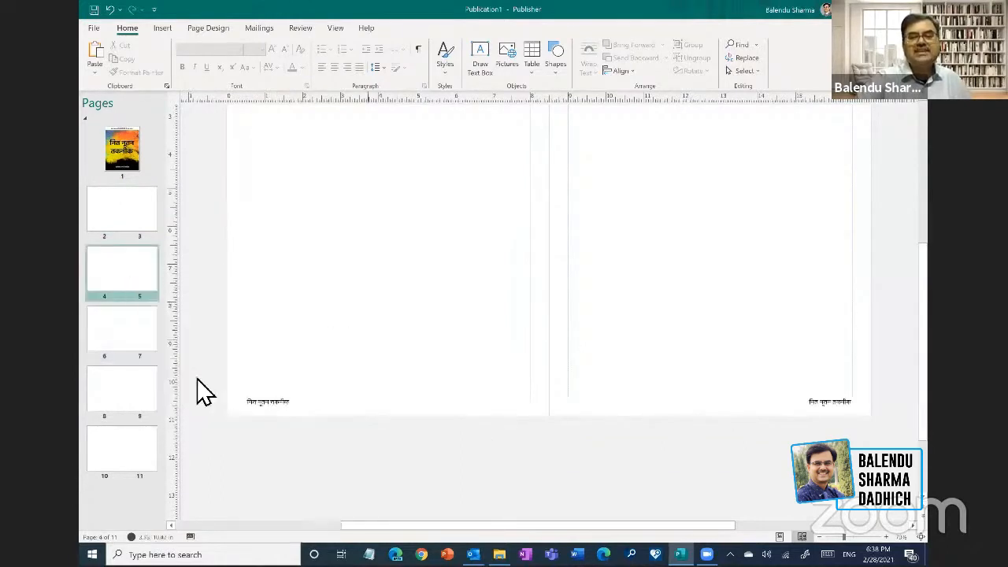
- Apply Master Page B to all spreads from page 2 to page 11 together and check the page numbers on several spreads
{"action": "left_click", "coordinate": [137, 352]}
{"action": "left_click", "coordinate": [138, 227]}
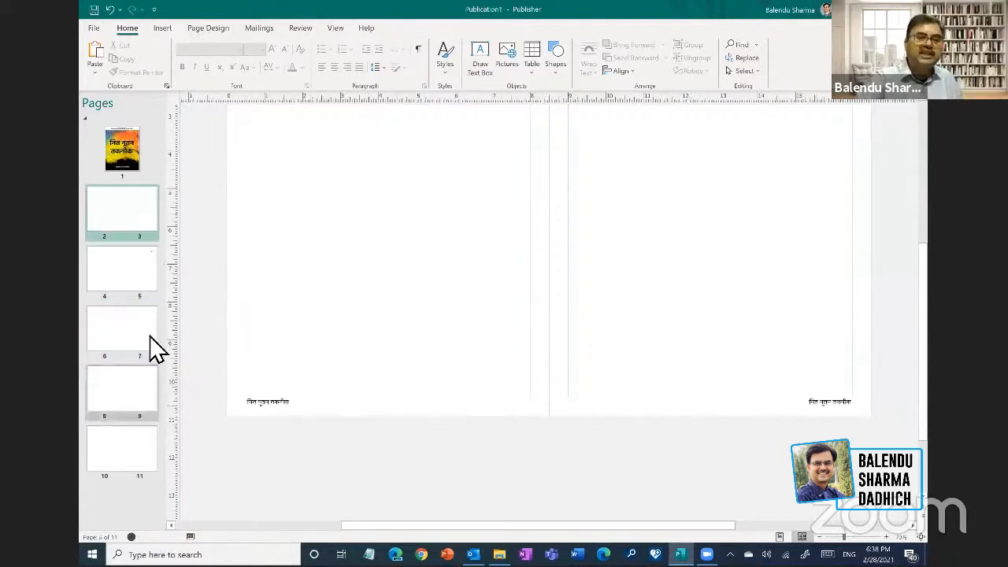
{"action": "left_click", "coordinate": [128, 451], "text": "shift"}
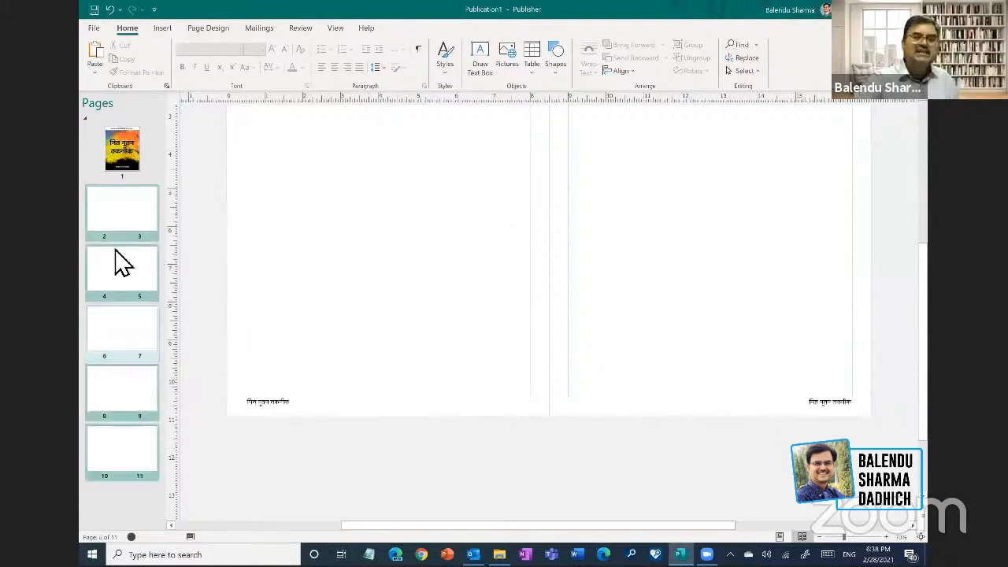
{"action": "right_click", "coordinate": [142, 212]}
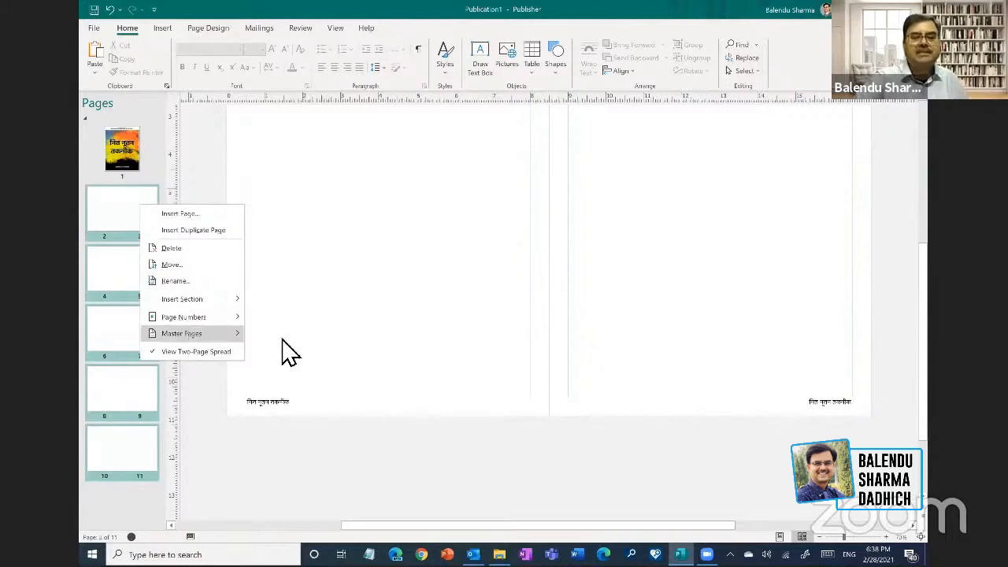
{"action": "mouse_move", "coordinate": [194, 334]}
{"action": "left_click", "coordinate": [309, 394]}
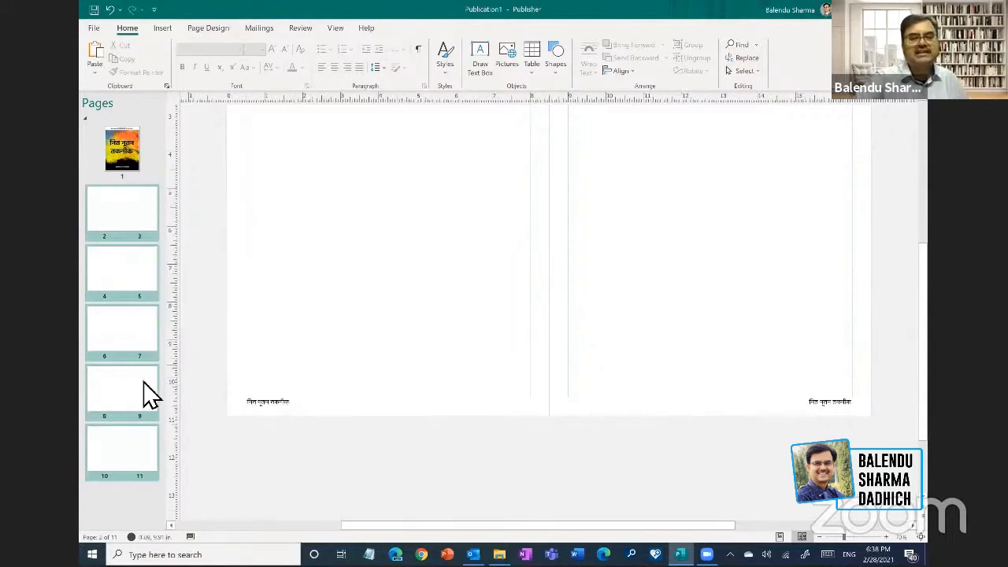
{"action": "left_click", "coordinate": [147, 455]}
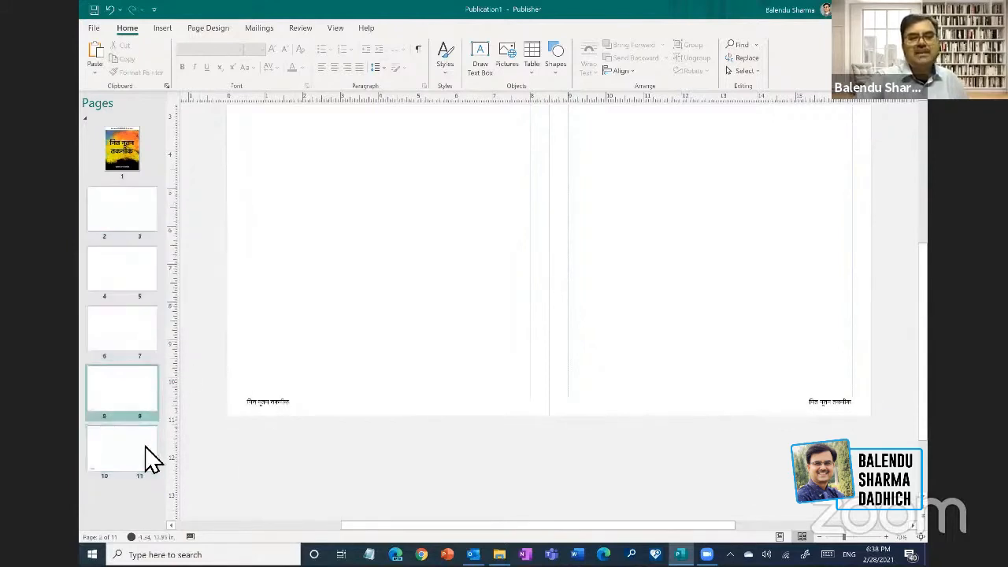
{"action": "scroll", "coordinate": [716, 185], "scroll_direction": "up", "scroll_amount": 5}
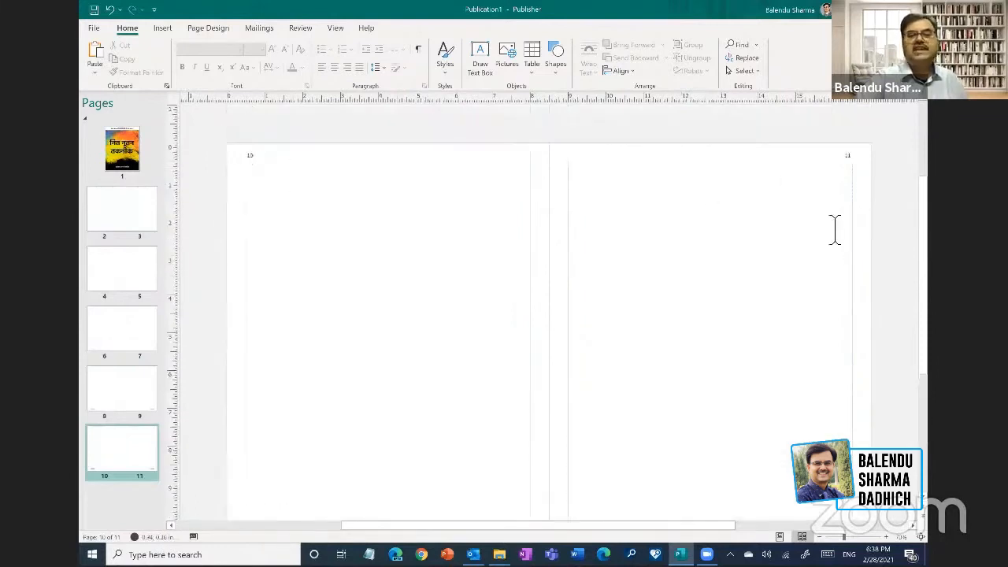
{"action": "left_click", "coordinate": [102, 400]}
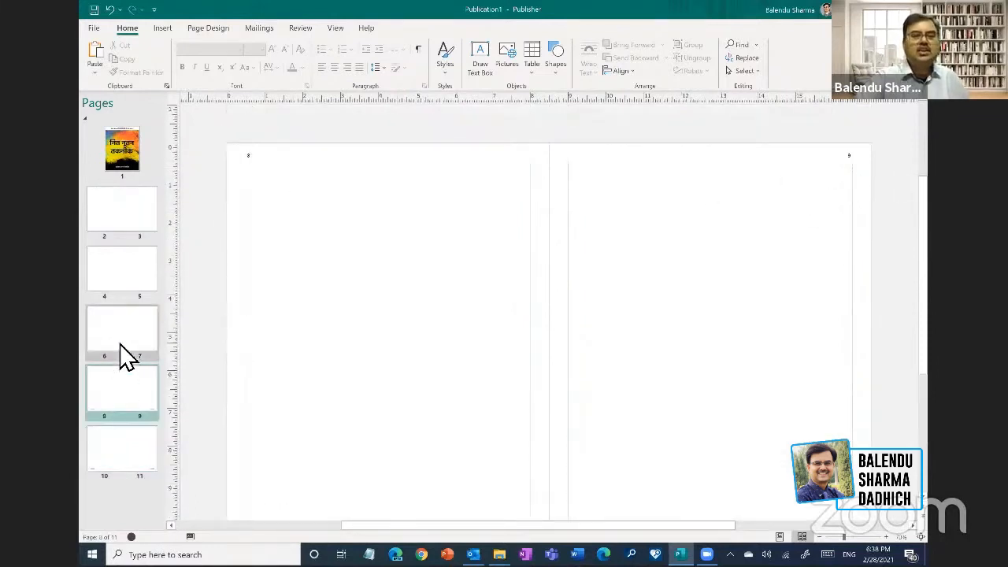
{"action": "left_click", "coordinate": [124, 290]}
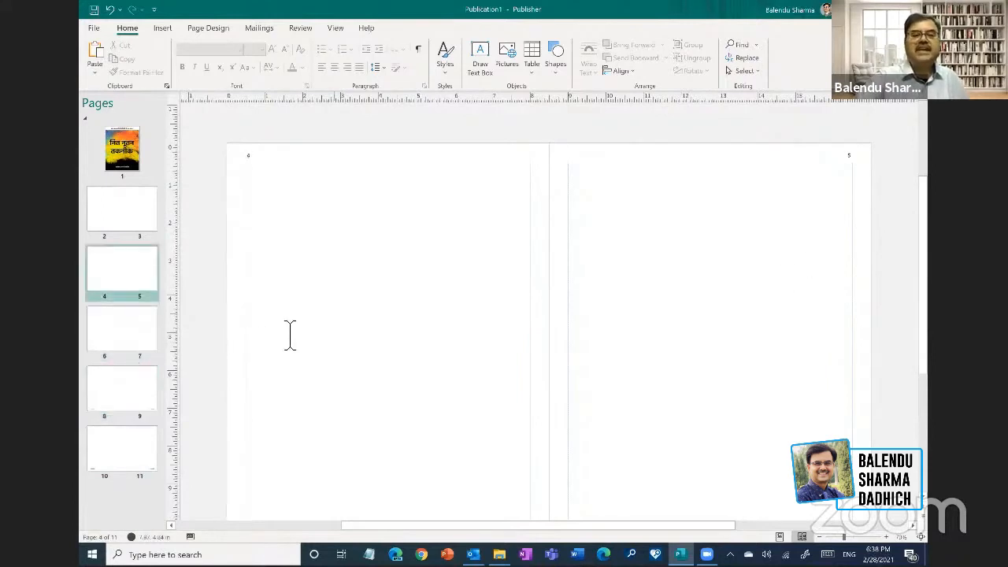
- Zoom the spread of pages 4 and 5 to 100% and examine the page number and margins of page 4
{"action": "scroll", "coordinate": [291, 337], "scroll_direction": "down", "scroll_amount": 1}
{"action": "scroll", "coordinate": [549, 311], "scroll_direction": "up", "scroll_amount": 6}
{"action": "left_click_drag", "start_coordinate": [926, 299], "coordinate": [928, 214]}
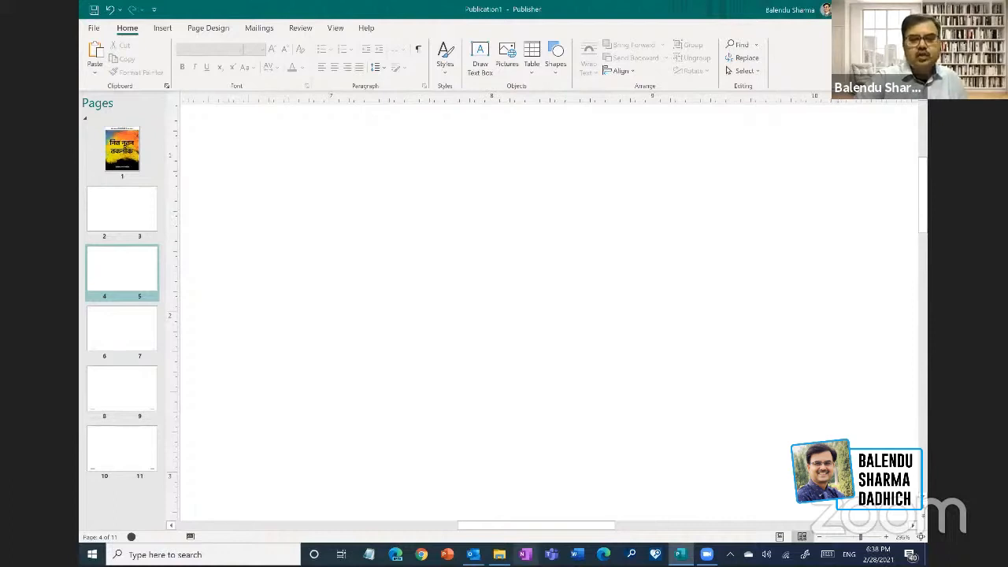
{"action": "left_click_drag", "start_coordinate": [500, 523], "coordinate": [437, 523]}
{"action": "scroll", "coordinate": [410, 514], "scroll_direction": "left", "scroll_amount": 3}
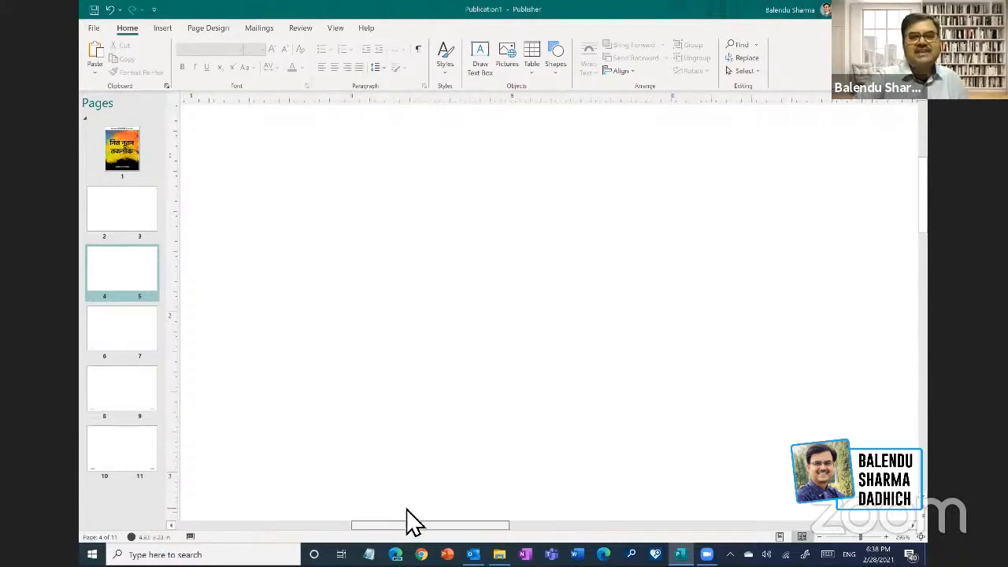
{"action": "left_click_drag", "start_coordinate": [923, 209], "coordinate": [922, 177]}
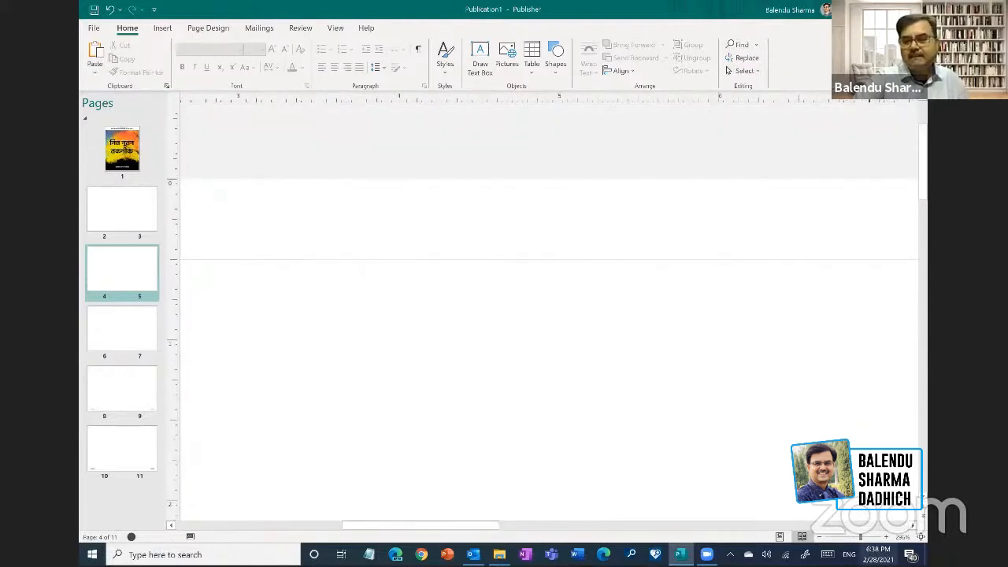
{"action": "left_click_drag", "start_coordinate": [861, 537], "coordinate": [853, 537]}
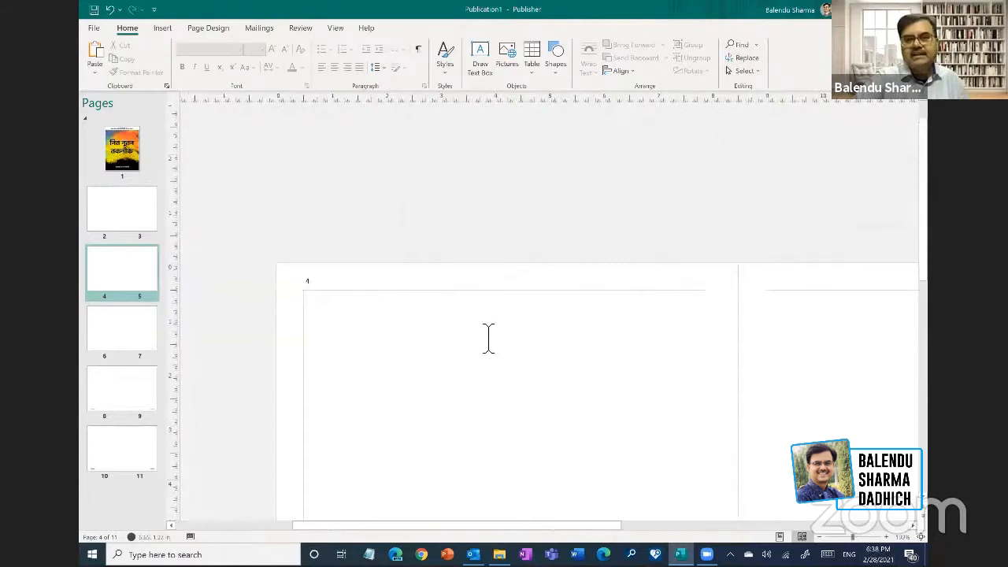
{"action": "left_click_drag", "start_coordinate": [926, 223], "coordinate": [927, 276]}
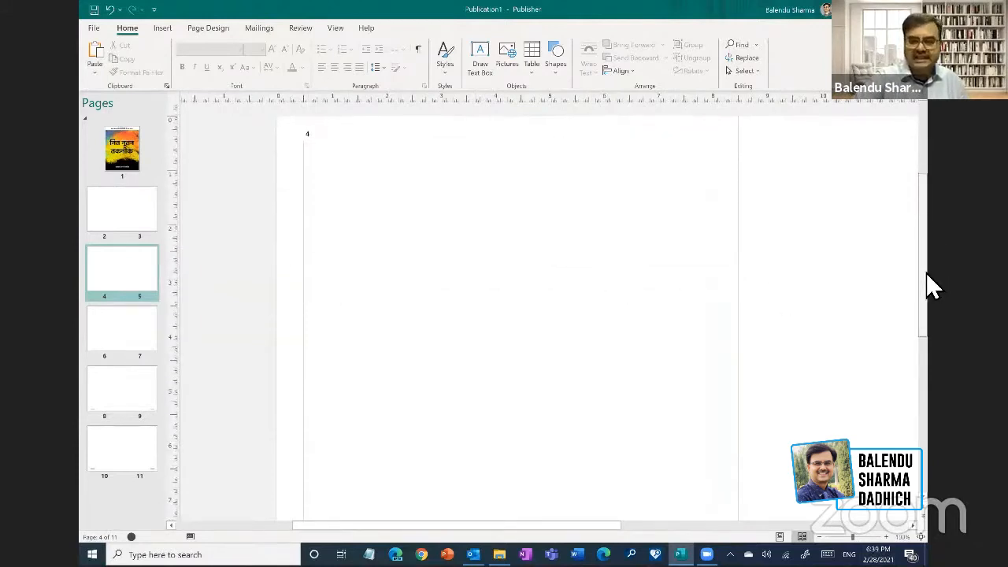
- Insert the text of book_details.docx from the Publishing workshop articles folder on page 2, allowing autoflow into the text box on page 4
{"action": "left_click", "coordinate": [142, 214]}
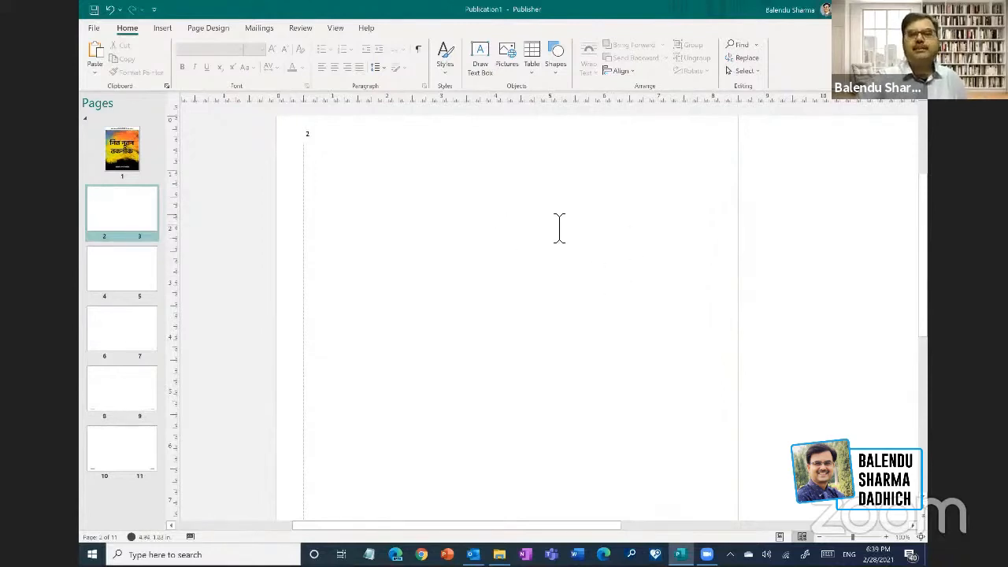
{"action": "left_click", "coordinate": [162, 29]}
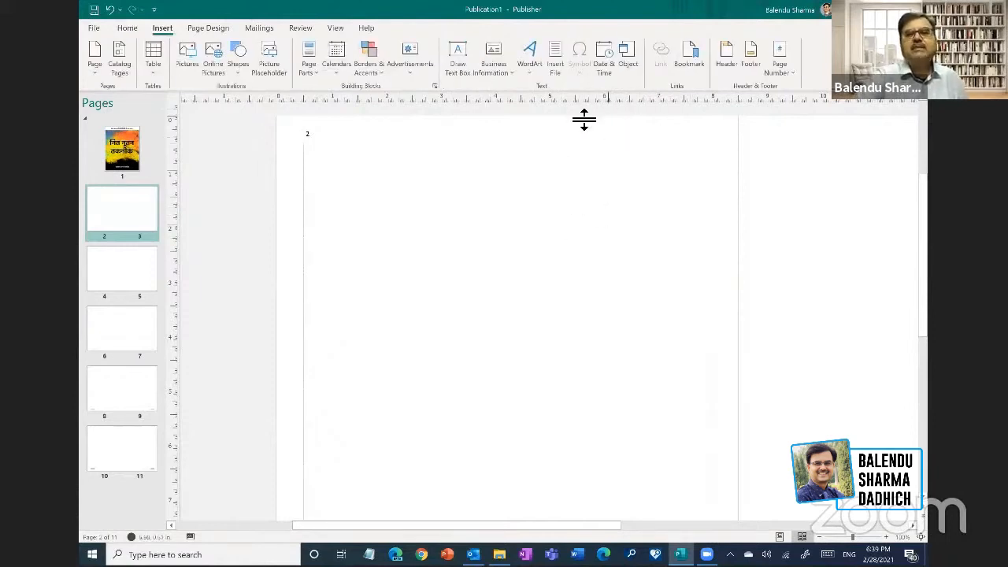
{"action": "left_click", "coordinate": [555, 53]}
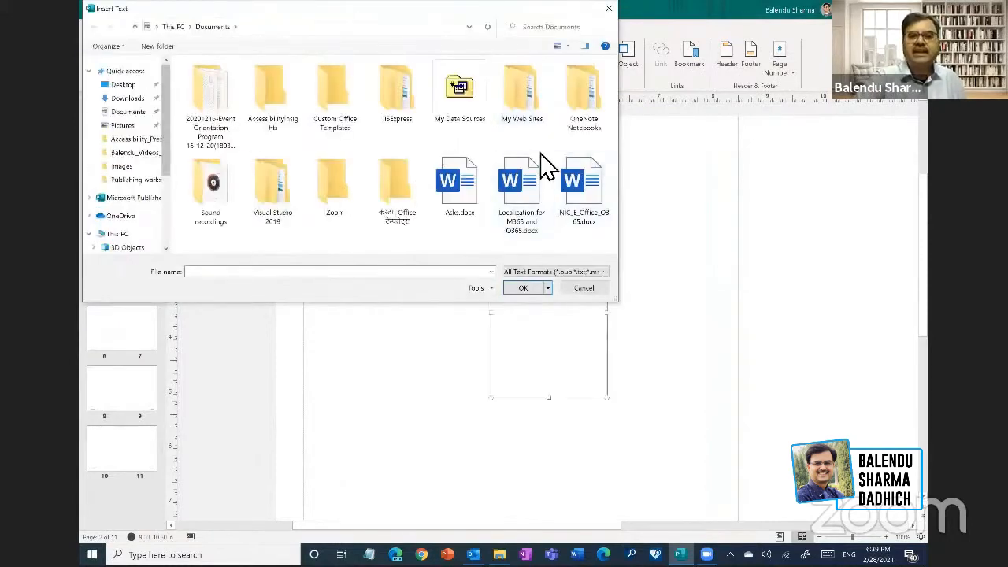
{"action": "left_click", "coordinate": [124, 84]}
{"action": "double_click", "coordinate": [333, 95]}
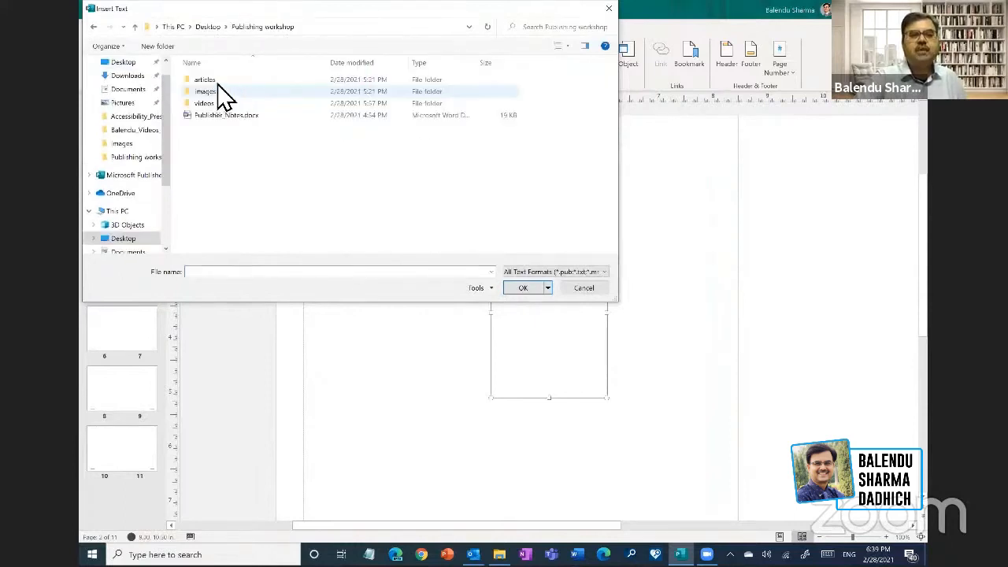
{"action": "double_click", "coordinate": [206, 80]}
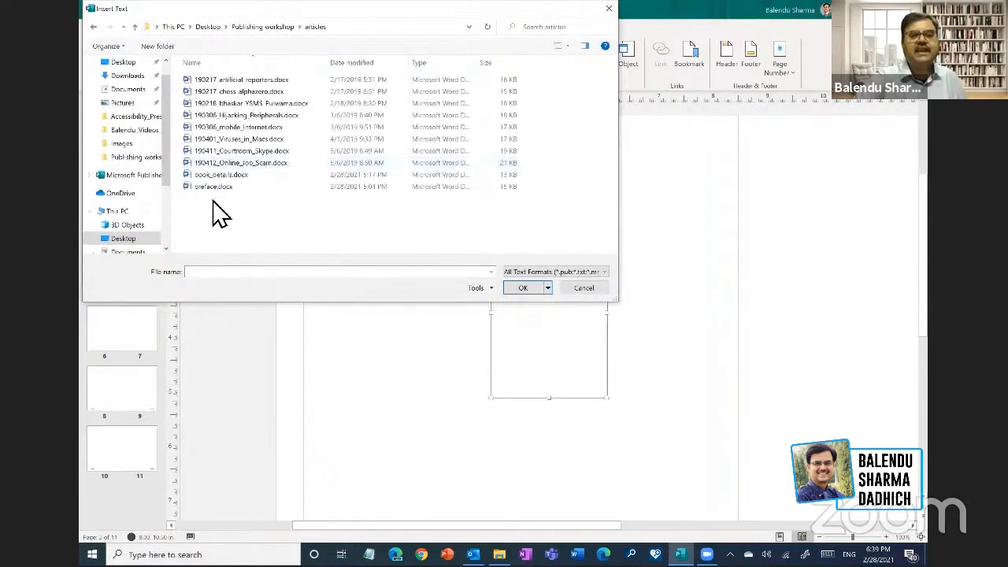
{"action": "left_click", "coordinate": [205, 175]}
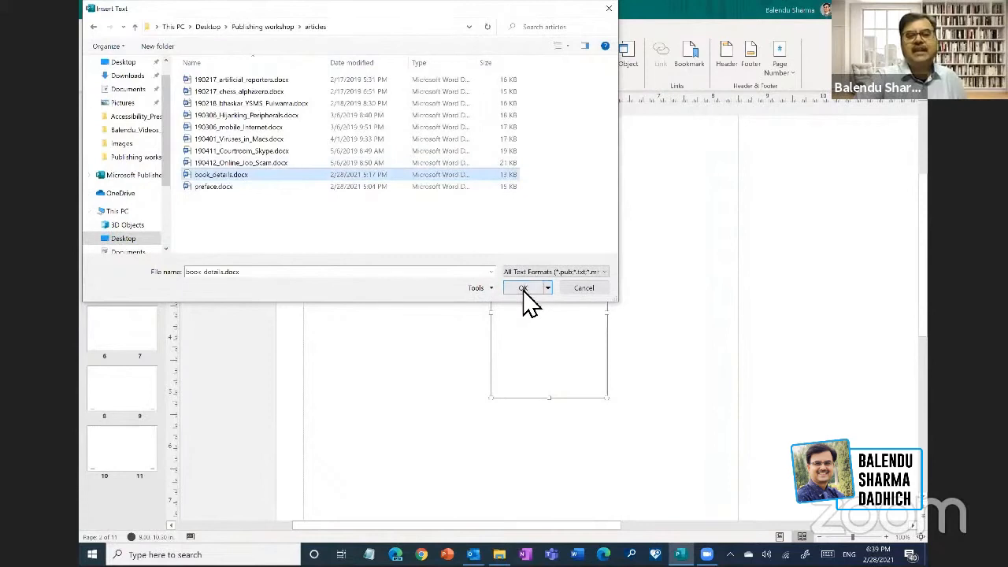
{"action": "left_click", "coordinate": [524, 288]}
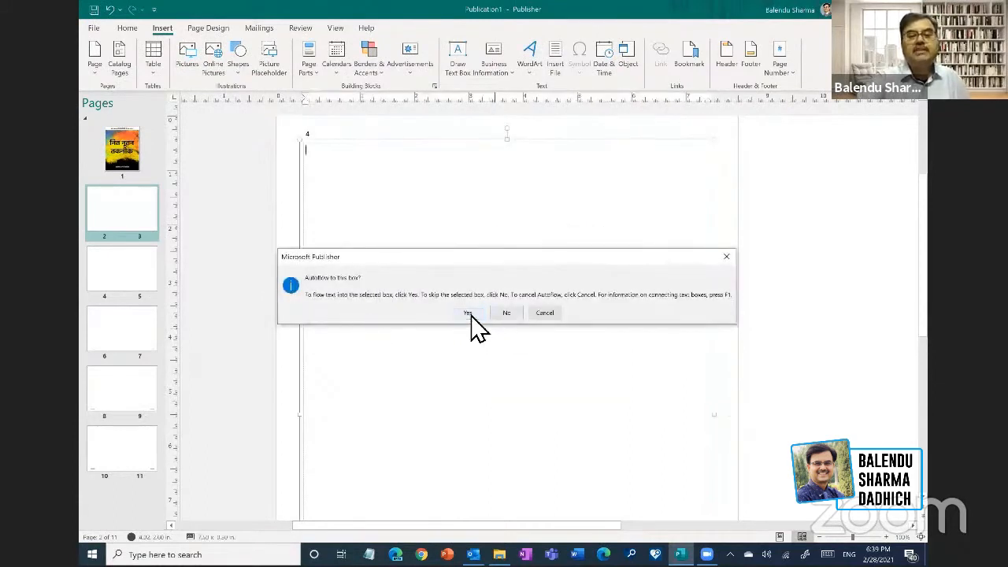
{"action": "left_click", "coordinate": [469, 313]}
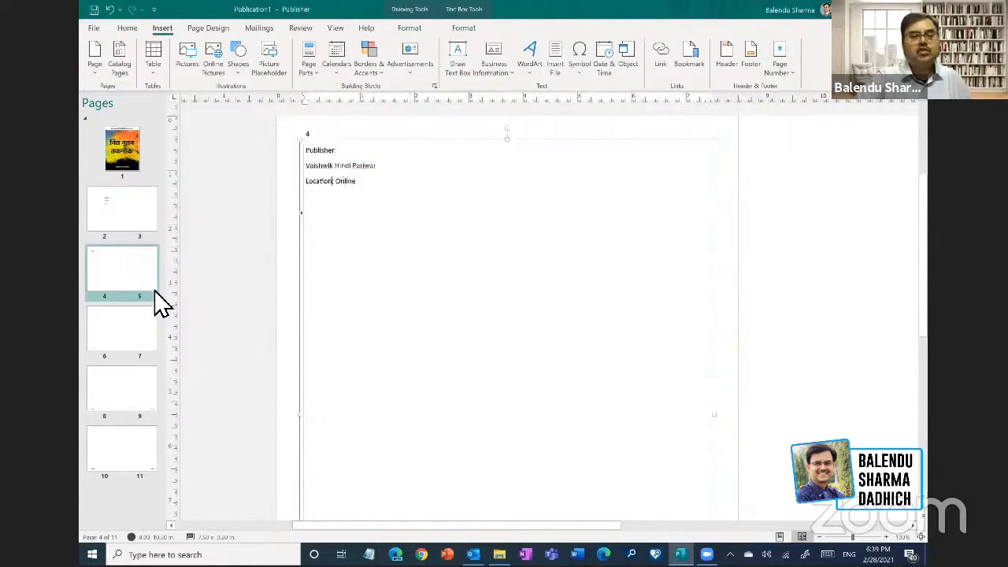
- Enlarge the book-details text box on page 2 to about 6.8 by 8.6 in so it fills most of the area inside the margins
{"action": "left_click", "coordinate": [130, 218]}
{"action": "left_click", "coordinate": [542, 277]}
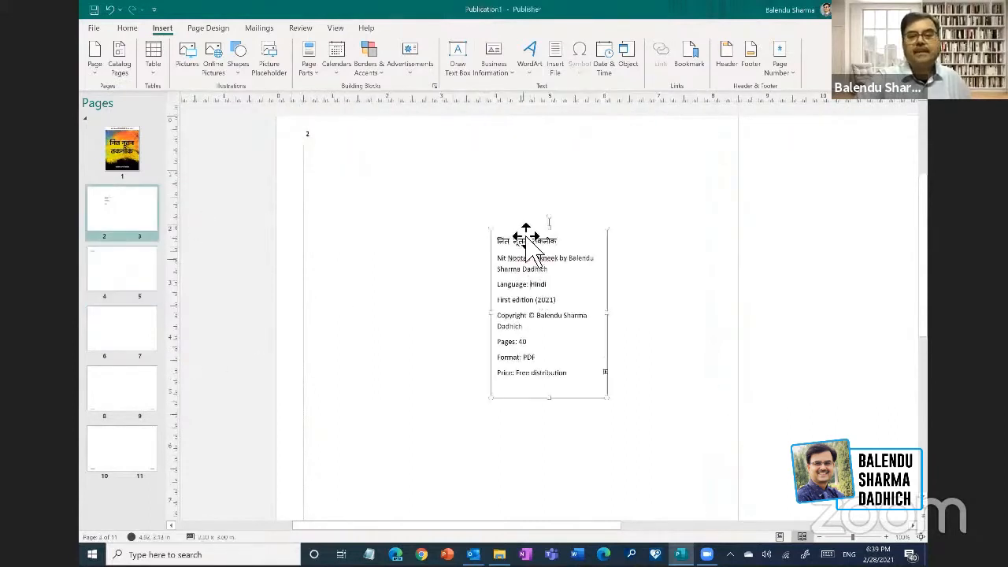
{"action": "left_click_drag", "start_coordinate": [551, 232], "coordinate": [535, 180]}
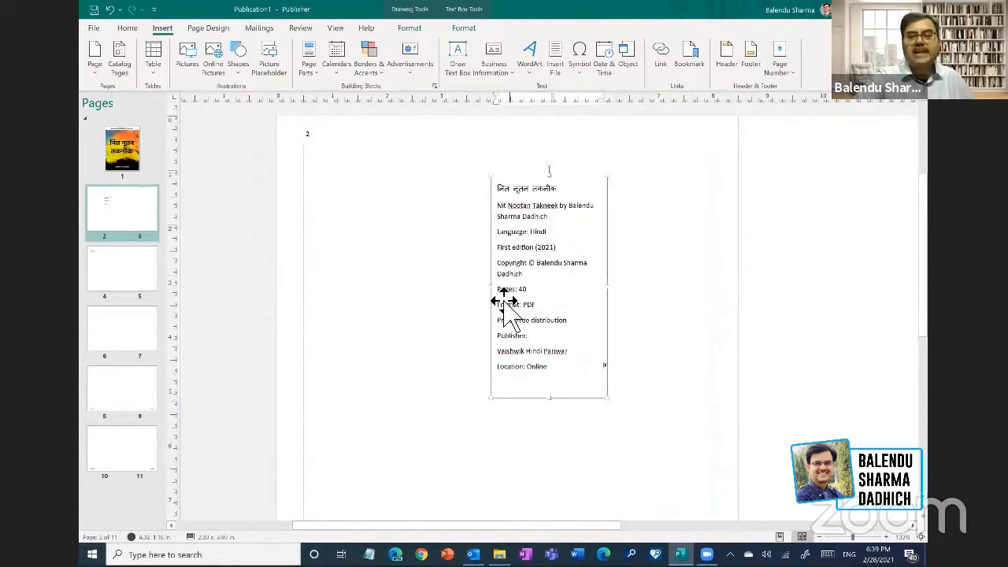
{"action": "left_click_drag", "start_coordinate": [496, 287], "coordinate": [322, 289]}
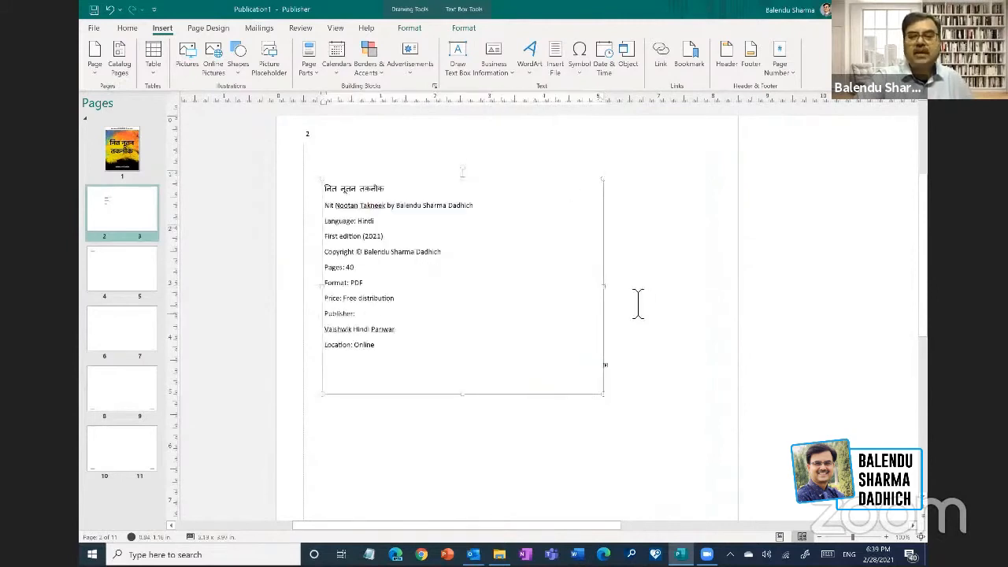
{"action": "left_click_drag", "start_coordinate": [604, 286], "coordinate": [706, 309]}
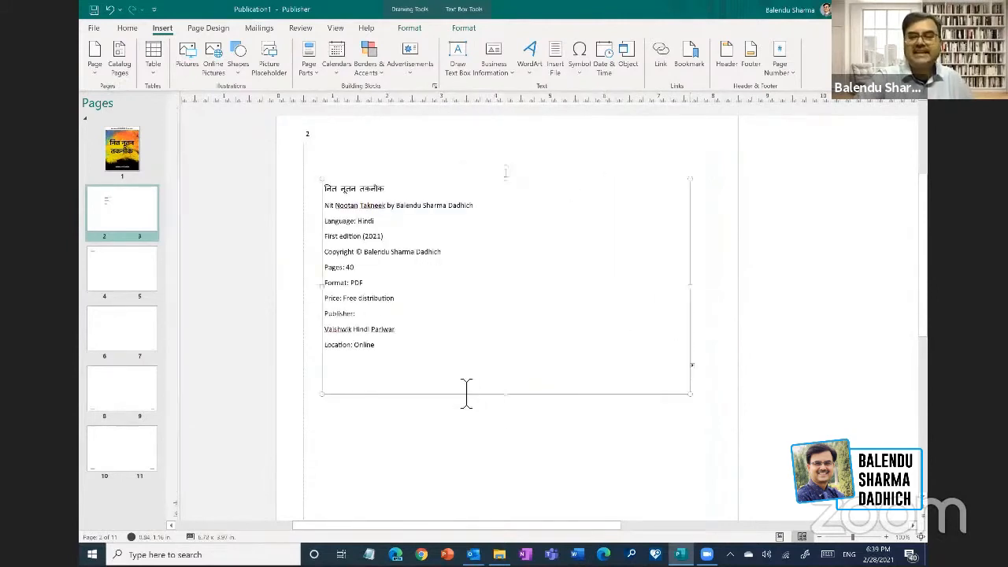
{"action": "scroll", "coordinate": [923, 244], "scroll_direction": "down", "scroll_amount": 3}
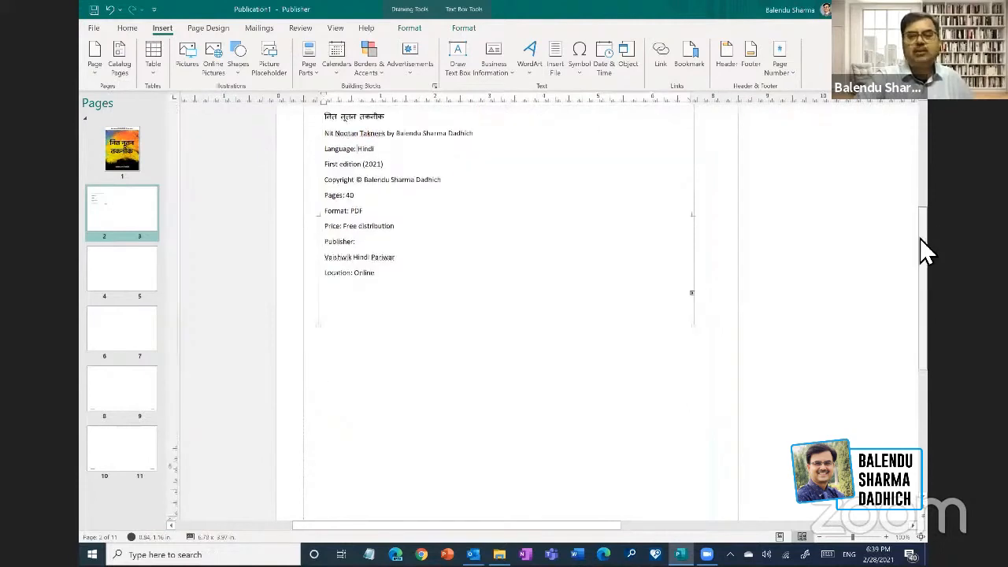
{"action": "left_click_drag", "start_coordinate": [509, 301], "coordinate": [491, 496]}
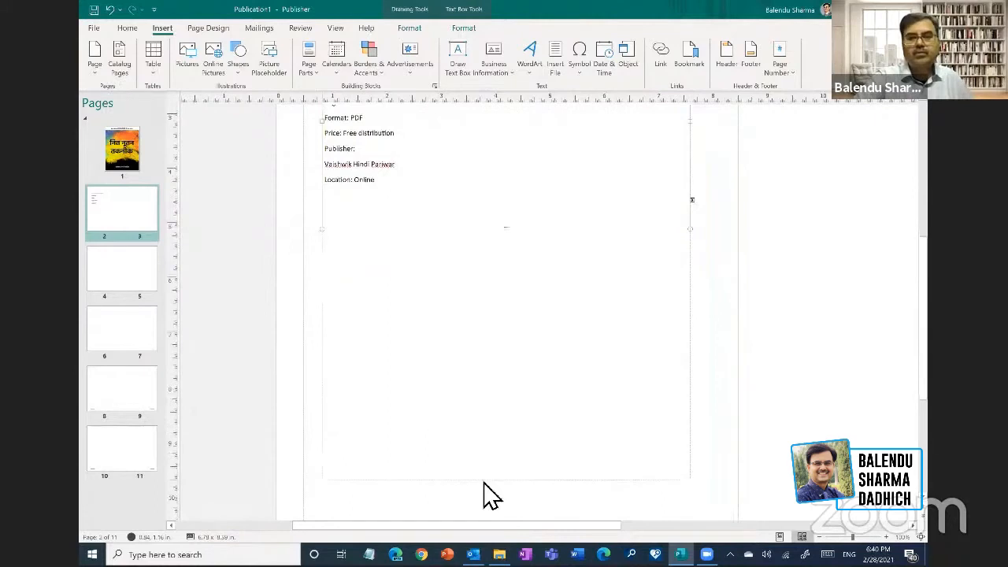
{"action": "left_click_drag", "start_coordinate": [930, 284], "coordinate": [927, 225]}
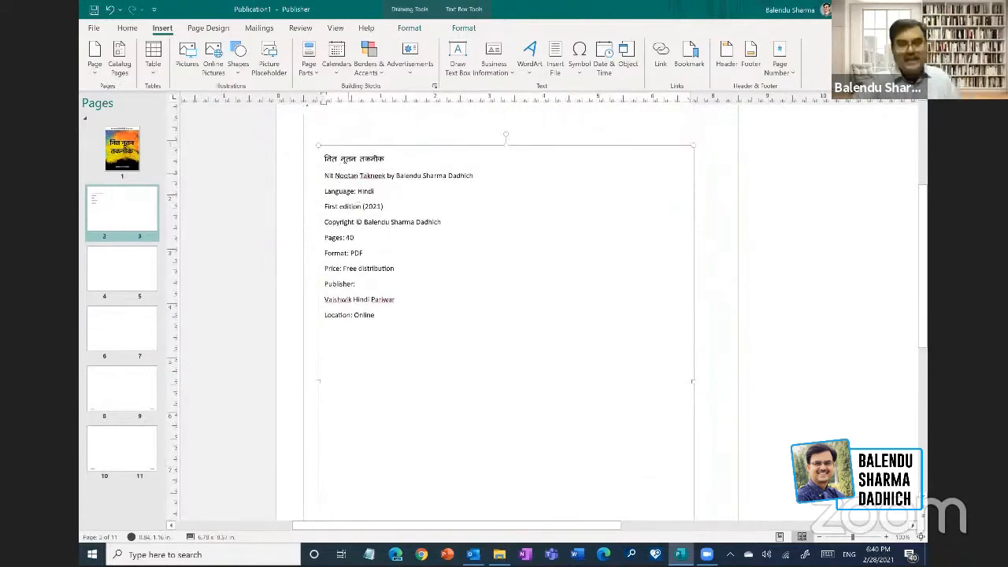
- Insert nine blank lines above the Hindi title in the book-details text box to move the text down
{"action": "key", "text": "Return"}
{"action": "key", "text": "Return"}
{"action": "key", "text": "Return"}
{"action": "key", "text": "Return"}
{"action": "key", "text": "Return"}
{"action": "key", "text": "Return"}
{"action": "key", "text": "Return"}
{"action": "key", "text": "Return"}
{"action": "key", "text": "Return"}
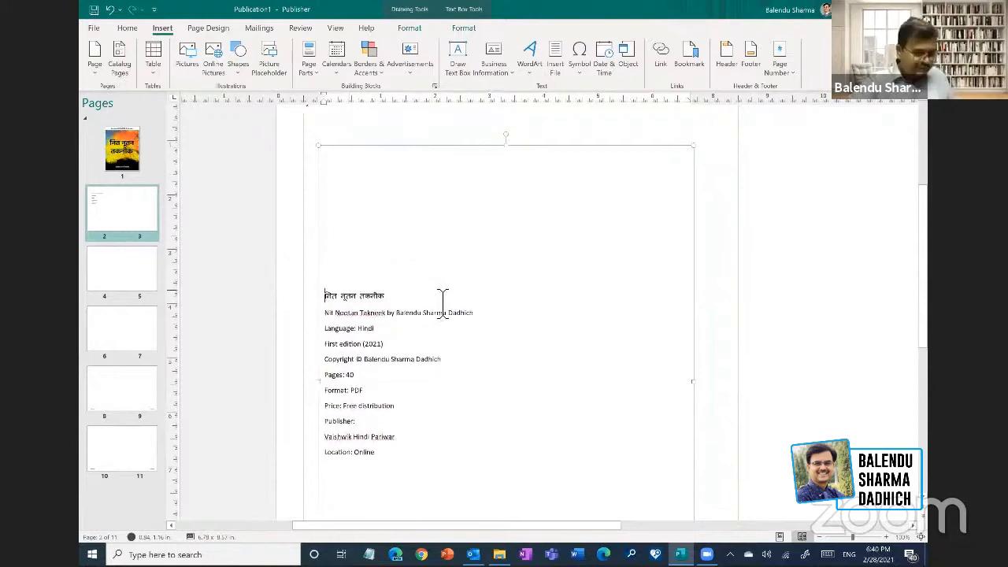
- Format all the book-details text on page 2 in the Utsaah font at 14 pt
{"action": "key", "text": "ctrl+a"}
{"action": "left_click", "coordinate": [126, 29]}
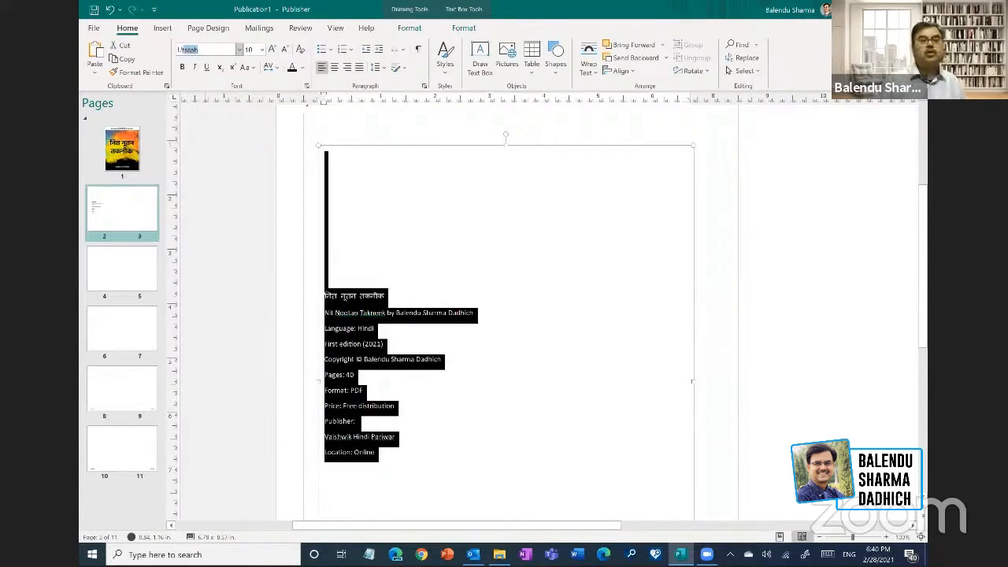
{"action": "key", "text": "Return"}
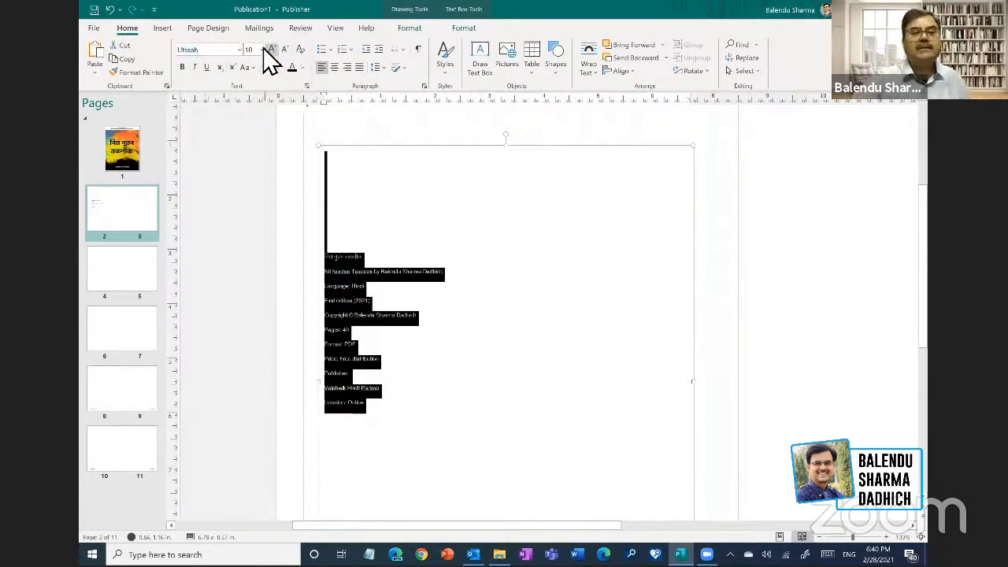
{"action": "left_click", "coordinate": [262, 49]}
{"action": "left_click", "coordinate": [253, 187]}
{"action": "left_click", "coordinate": [513, 315]}
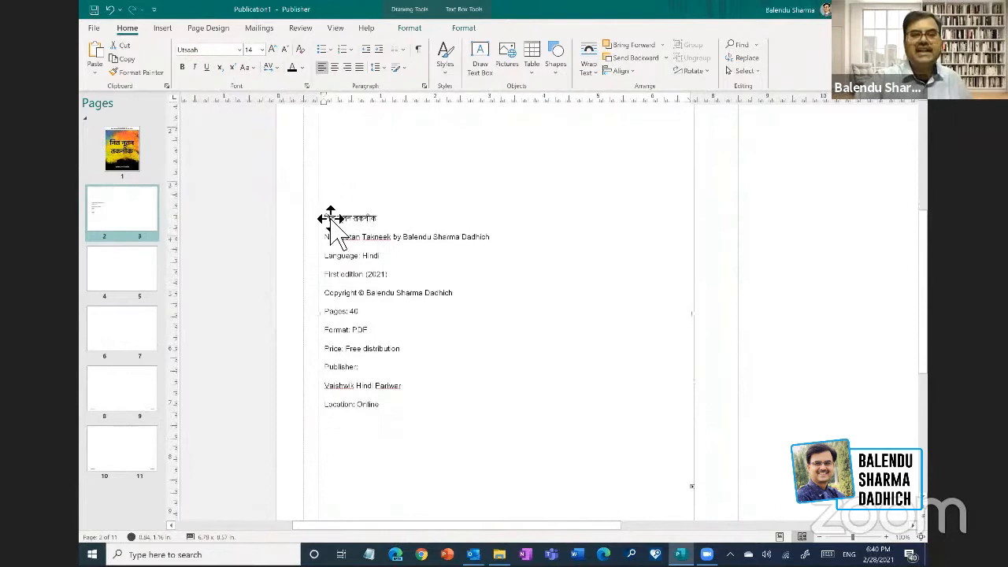
- Make the Hindi title line and the "Nit Nootan Takneek" byline below it bold
{"action": "left_click_drag", "start_coordinate": [382, 221], "coordinate": [337, 203]}
{"action": "left_click", "coordinate": [182, 68]}
{"action": "left_click", "coordinate": [521, 254]}
{"action": "left_click_drag", "start_coordinate": [471, 251], "coordinate": [331, 255]}
{"action": "left_click", "coordinate": [182, 70]}
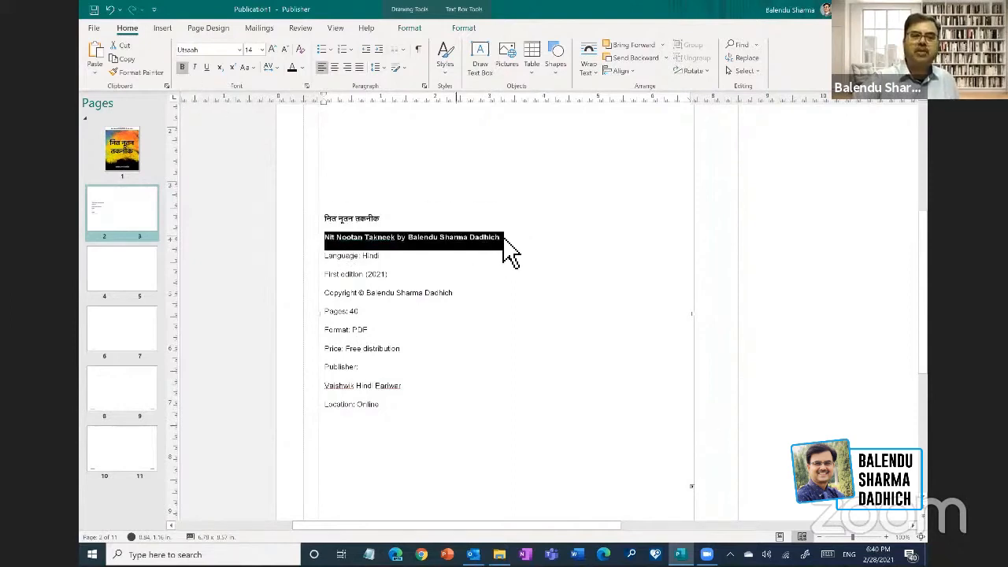
- Add more blank lines above the bold title so the book details sit at the lower end of page 2's text box
{"action": "left_click", "coordinate": [463, 206]}
{"action": "key", "text": "Return"}
{"action": "key", "text": "Return"}
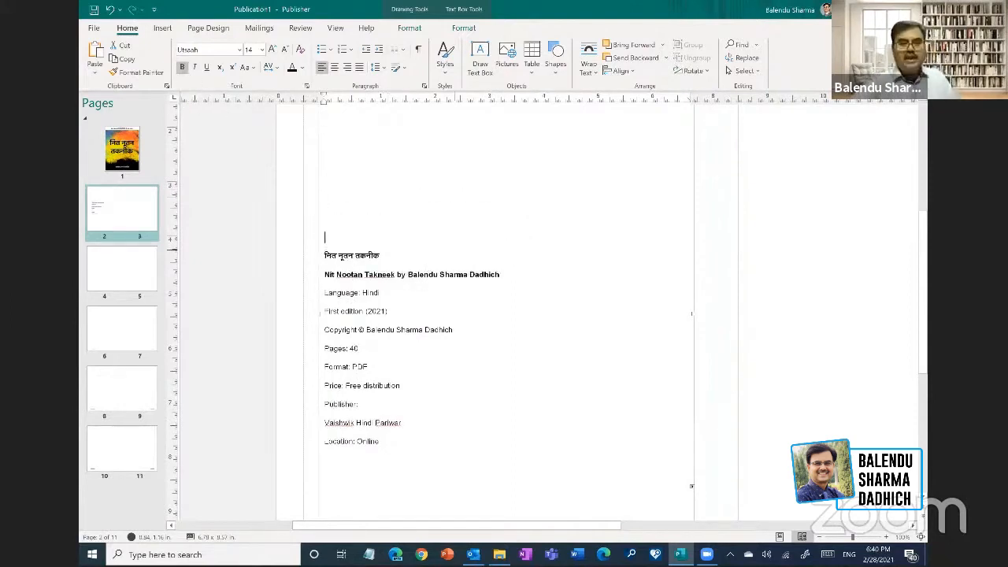
{"action": "scroll", "coordinate": [585, 263], "scroll_direction": "down", "scroll_amount": 2}
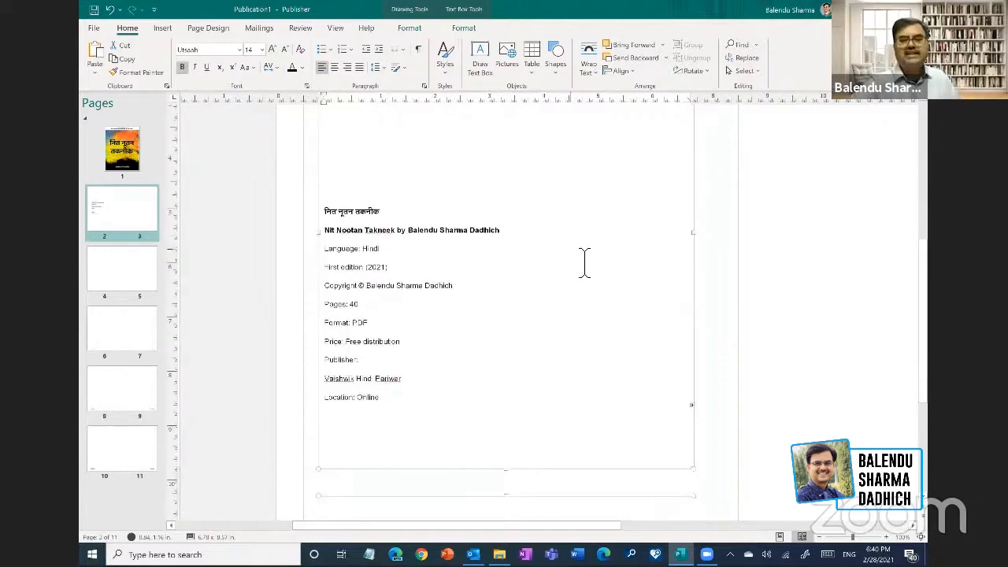
{"action": "key", "text": "Return"}
{"action": "key", "text": "Return"}
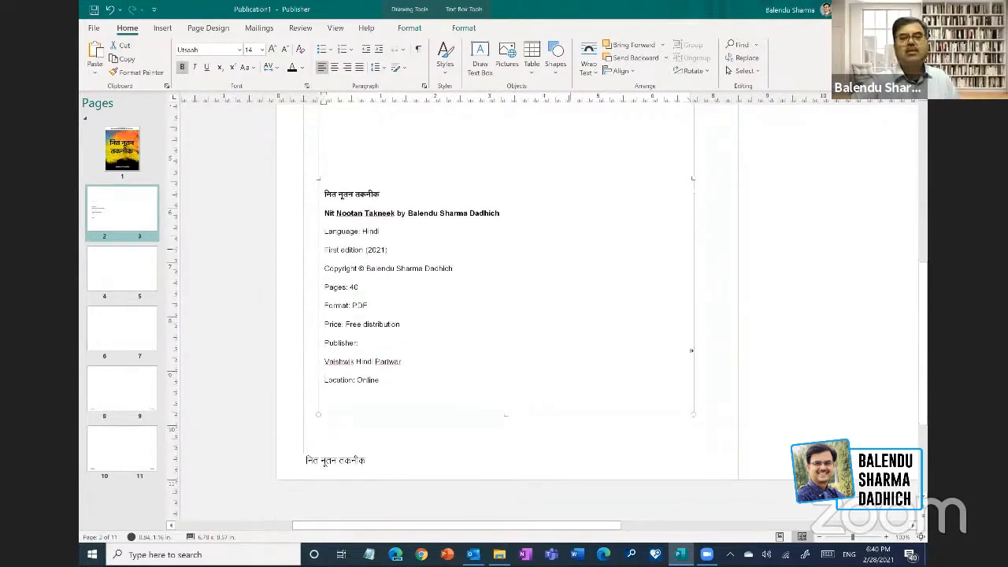
{"action": "key", "text": "Return"}
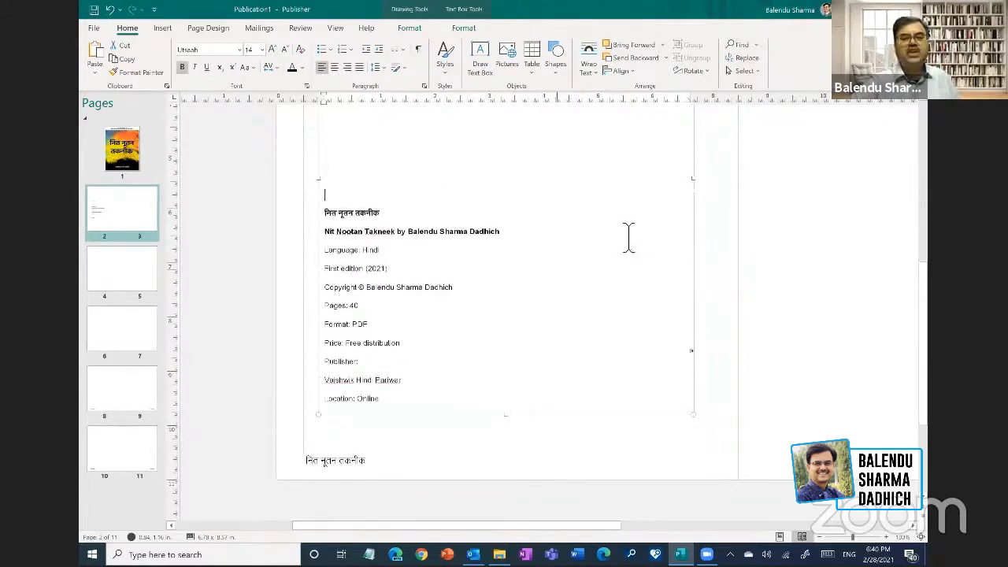
- Add a text box near the top of page 3, enter the title "नित नूतन तकनीक" in it and select the text
{"action": "left_click", "coordinate": [130, 142]}
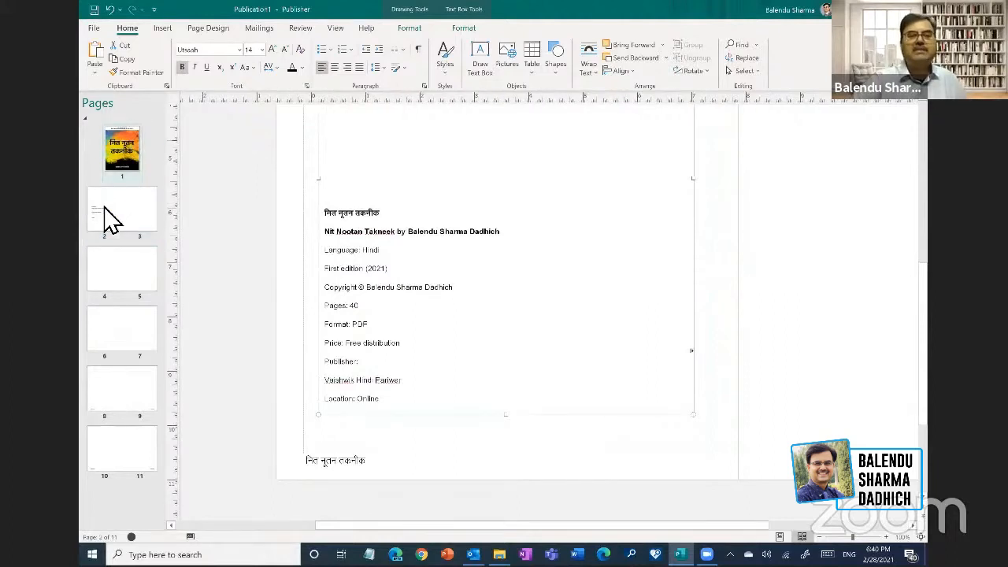
{"action": "left_click", "coordinate": [126, 228]}
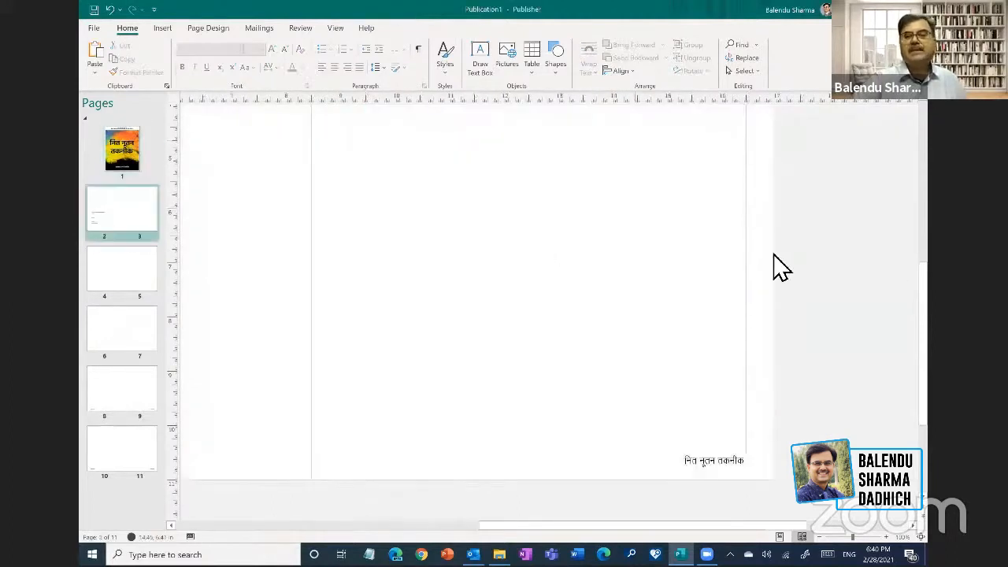
{"action": "scroll", "coordinate": [904, 317], "scroll_direction": "up", "scroll_amount": 3}
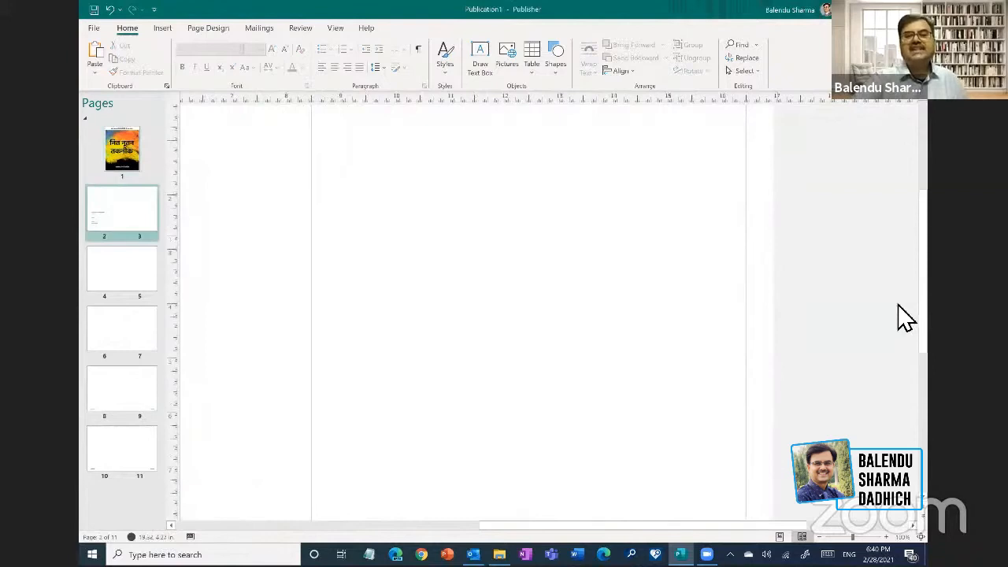
{"action": "scroll", "coordinate": [904, 316], "scroll_direction": "up", "scroll_amount": 2}
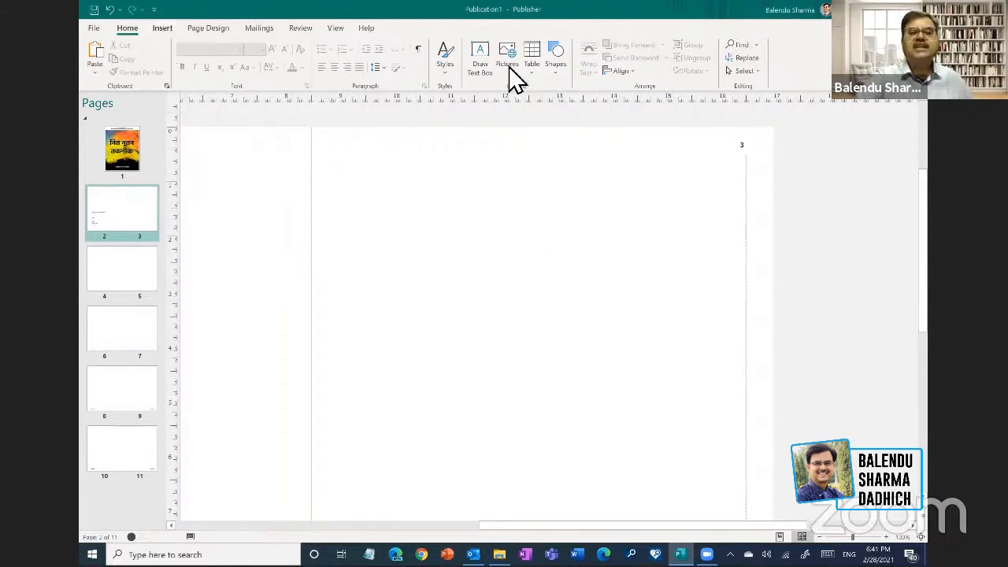
{"action": "left_click", "coordinate": [482, 61]}
{"action": "mouse_move", "coordinate": [453, 182]}
{"action": "left_mouse_down"}
{"action": "mouse_move", "coordinate": [635, 244]}
{"action": "mouse_move", "coordinate": [688, 237]}
{"action": "left_mouse_up"}
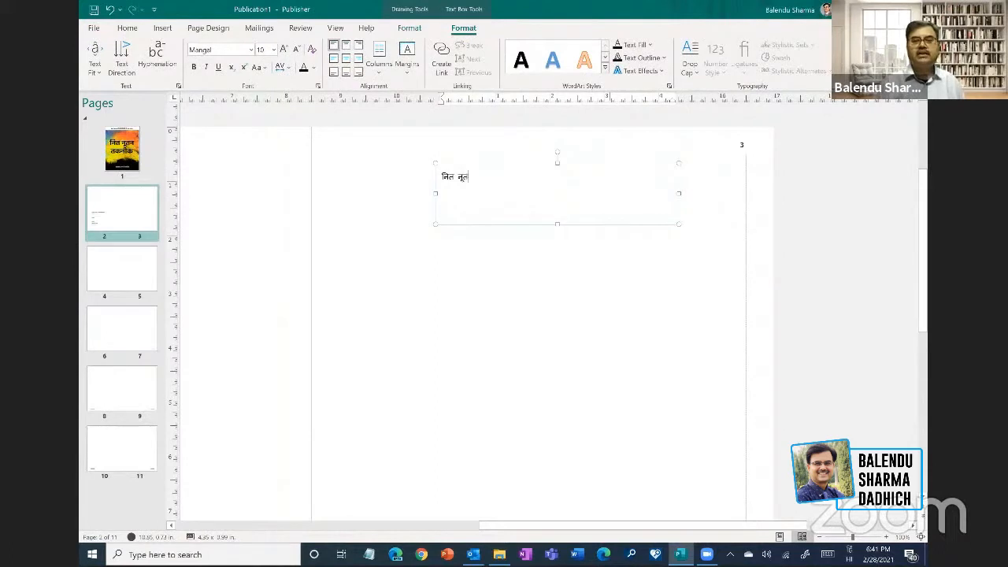
{"action": "key", "text": "ctrl+a"}
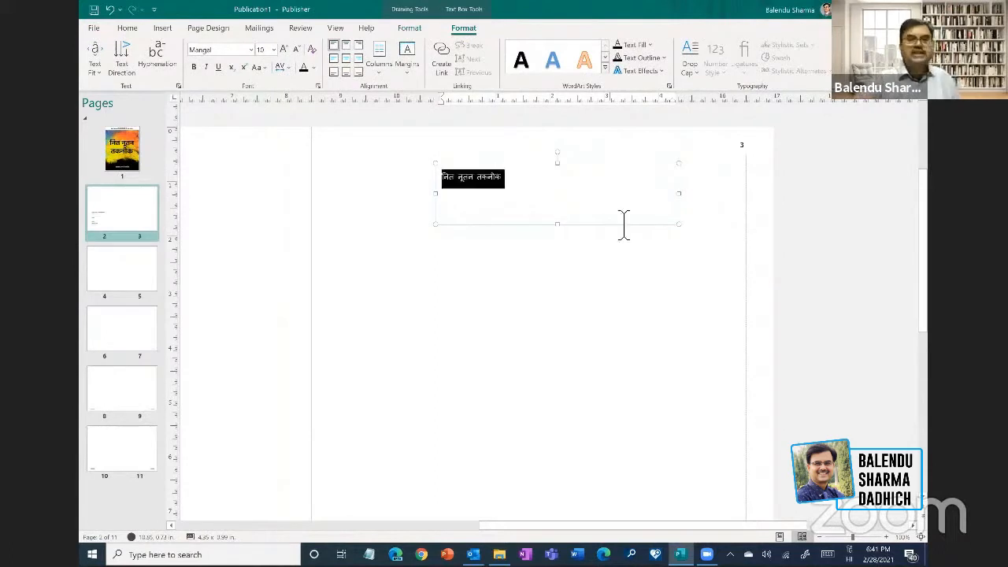
- Format the page 3 title in bold Utsaah at 36 pt and shift its text box slightly to the right
{"action": "left_click", "coordinate": [273, 50]}
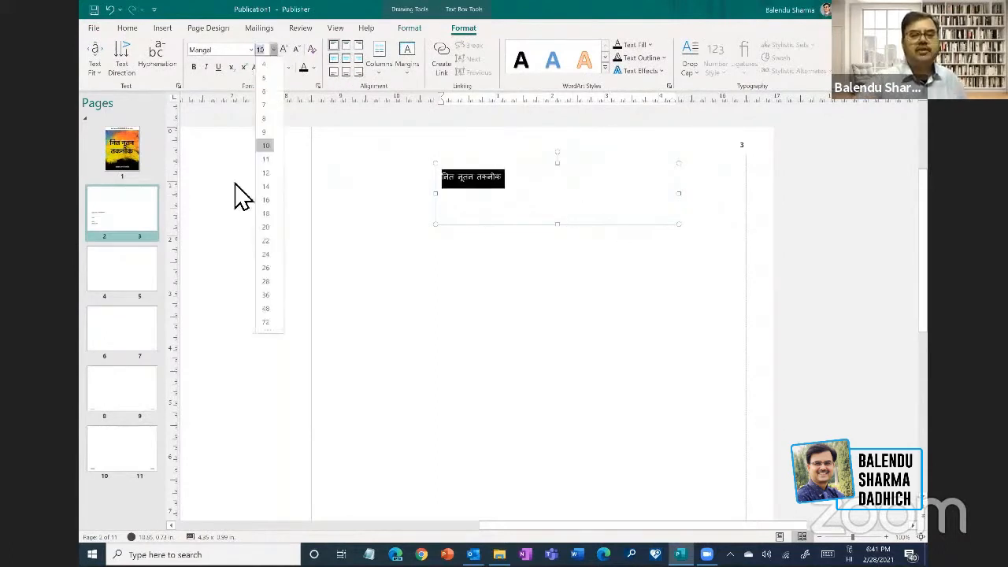
{"action": "left_click", "coordinate": [266, 254]}
{"action": "left_click", "coordinate": [274, 50]}
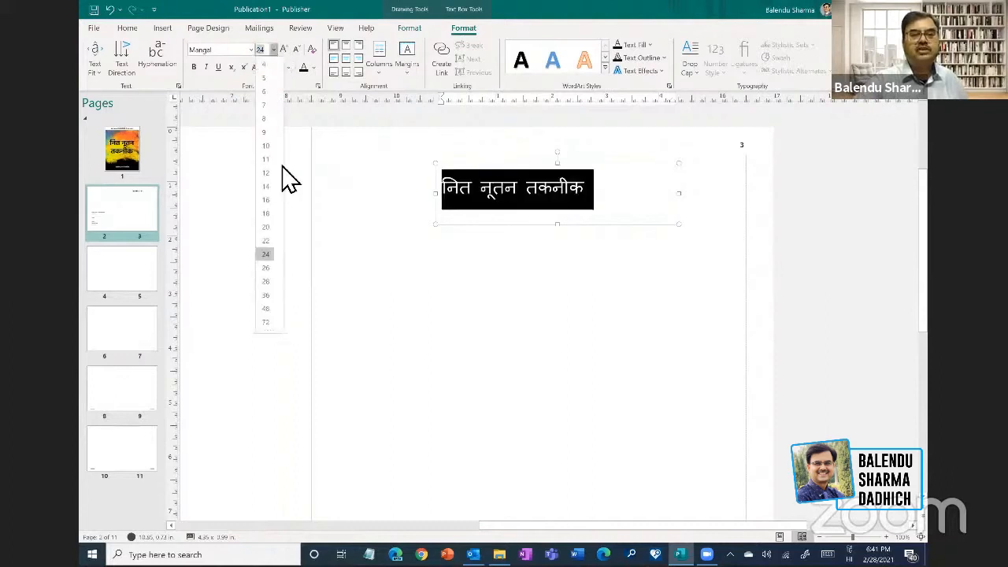
{"action": "left_click", "coordinate": [265, 295]}
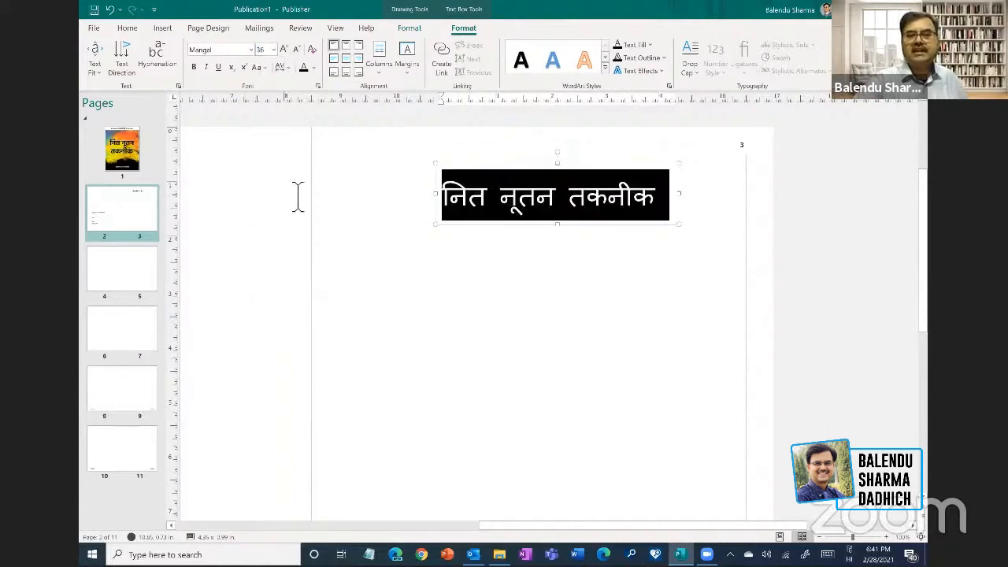
{"action": "left_click", "coordinate": [233, 52]}
{"action": "type", "text": "Utsaah"}
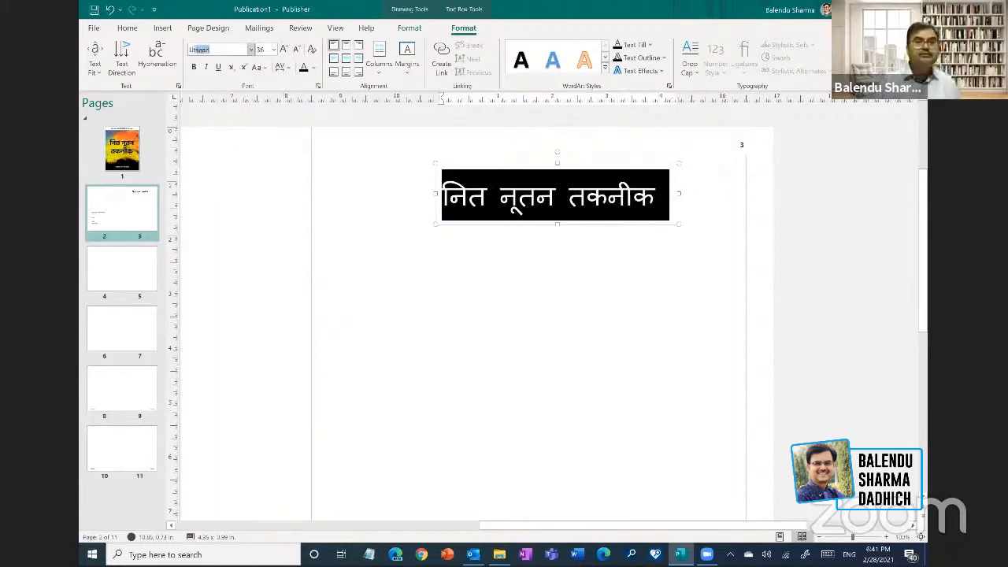
{"action": "key", "text": "Return"}
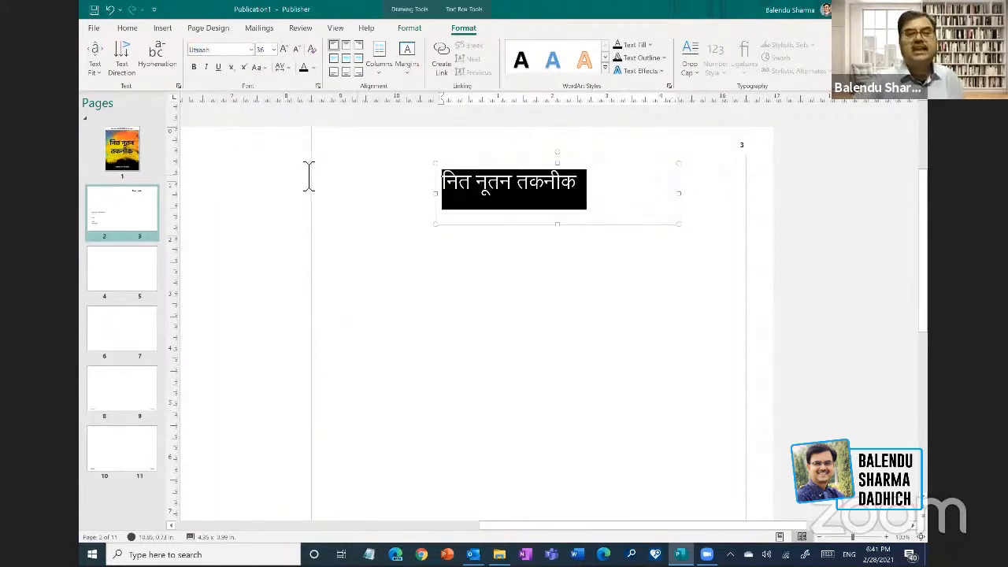
{"action": "left_click", "coordinate": [195, 69]}
{"action": "left_click_drag", "start_coordinate": [594, 167], "coordinate": [611, 175]}
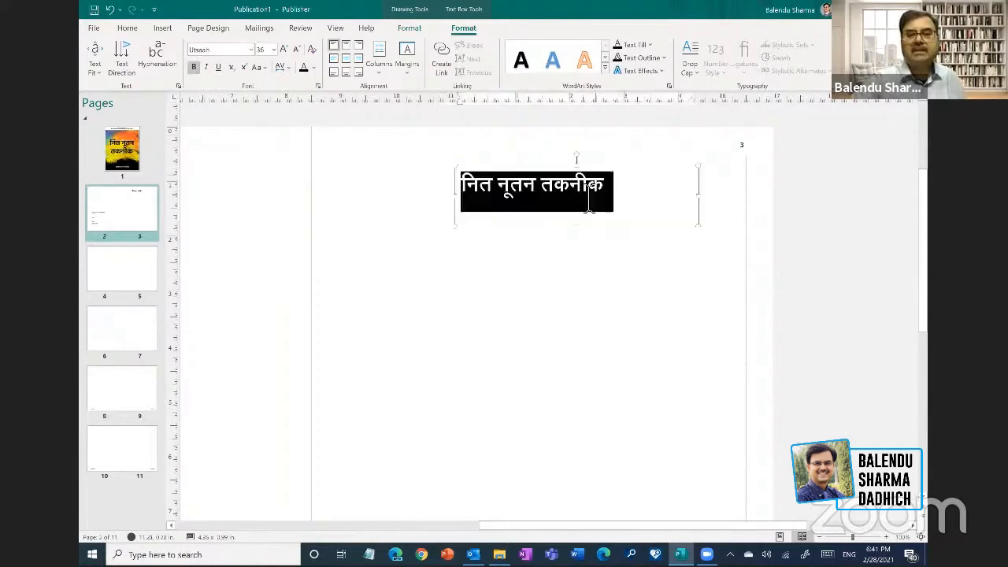
{"action": "left_click", "coordinate": [605, 233]}
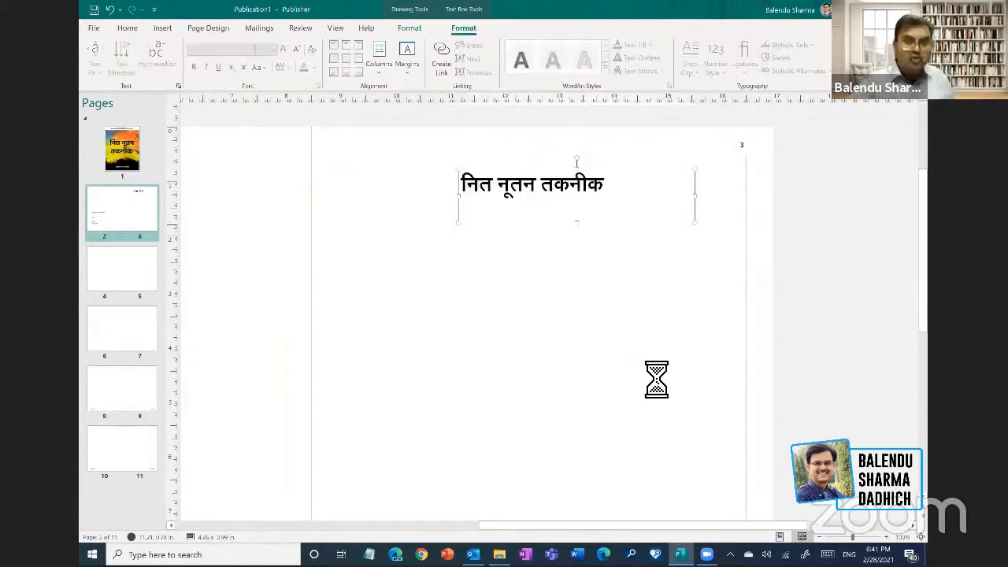
- Copy the title text box to the middle of page 3, replace its text with the author's full name in Hindi and select it
{"action": "scroll", "coordinate": [657, 364], "scroll_direction": "down", "scroll_amount": 2}
{"action": "left_click_drag", "start_coordinate": [579, 191], "coordinate": [558, 396]}
{"action": "triple_click", "coordinate": [525, 356]}
{"action": "type", "text": "yensv"}
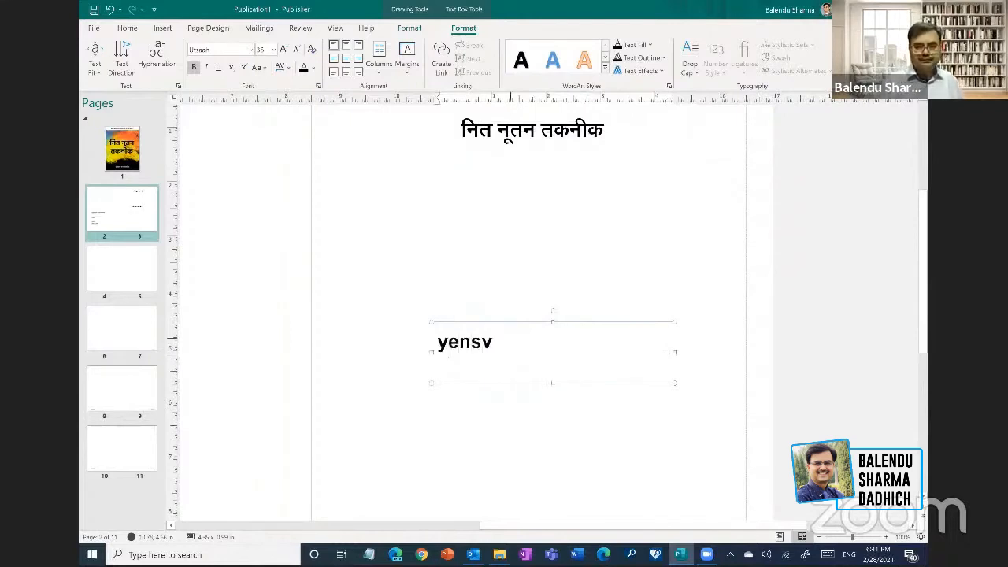
{"action": "type", "text": "dogबालेन्दु शर्मा दाधीच"}
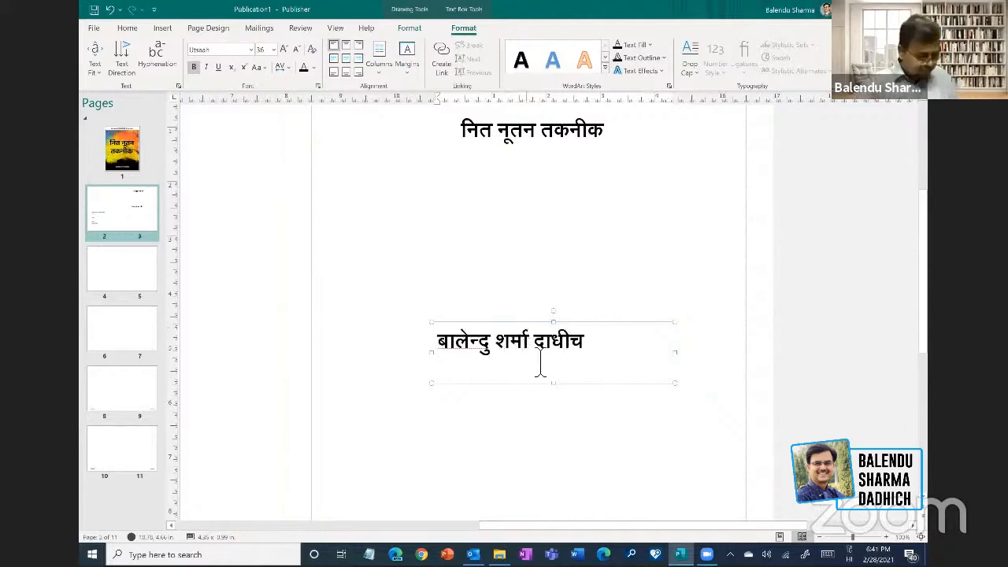
{"action": "key", "text": "ctrl+a"}
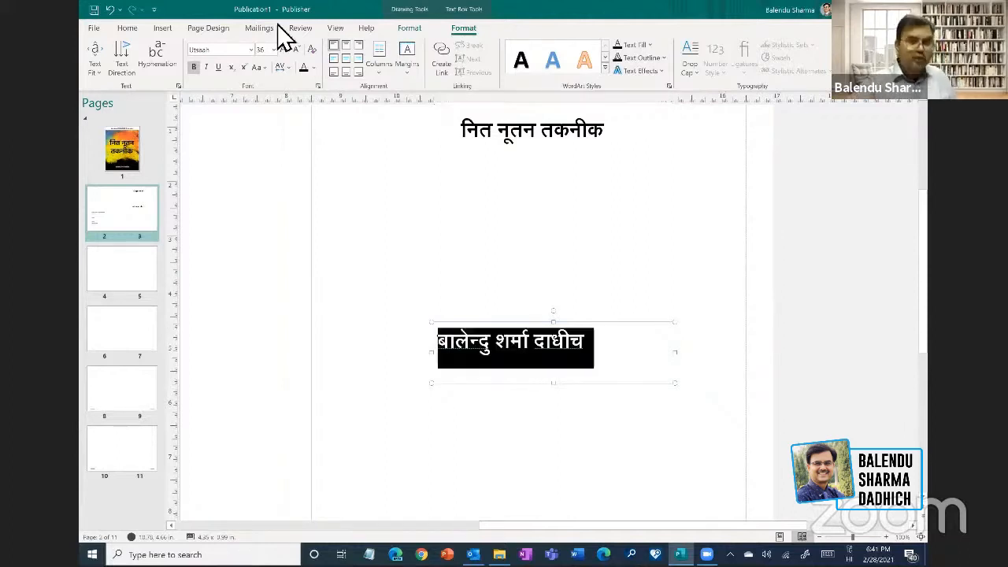
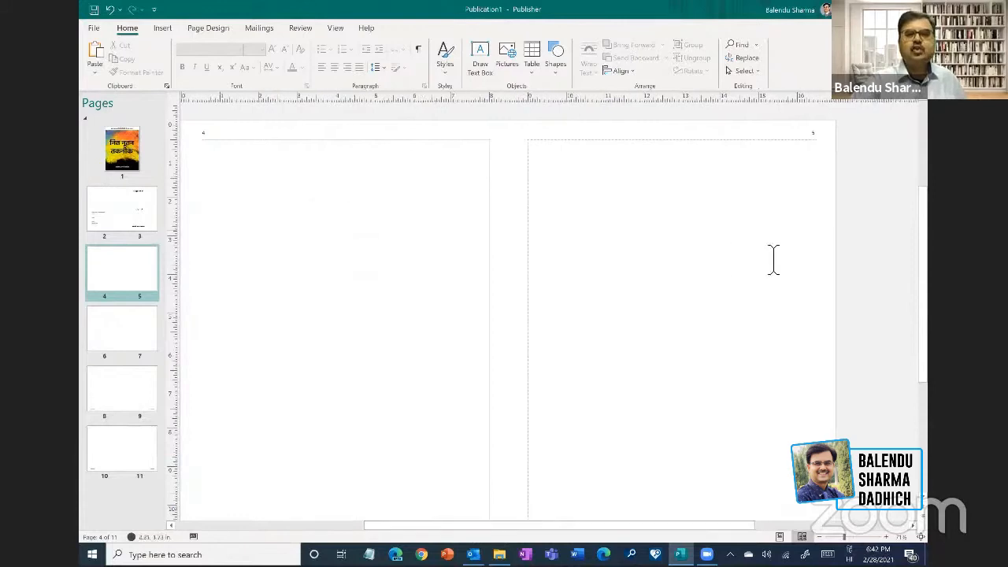
{"action": "left_click", "coordinate": [600, 183]}
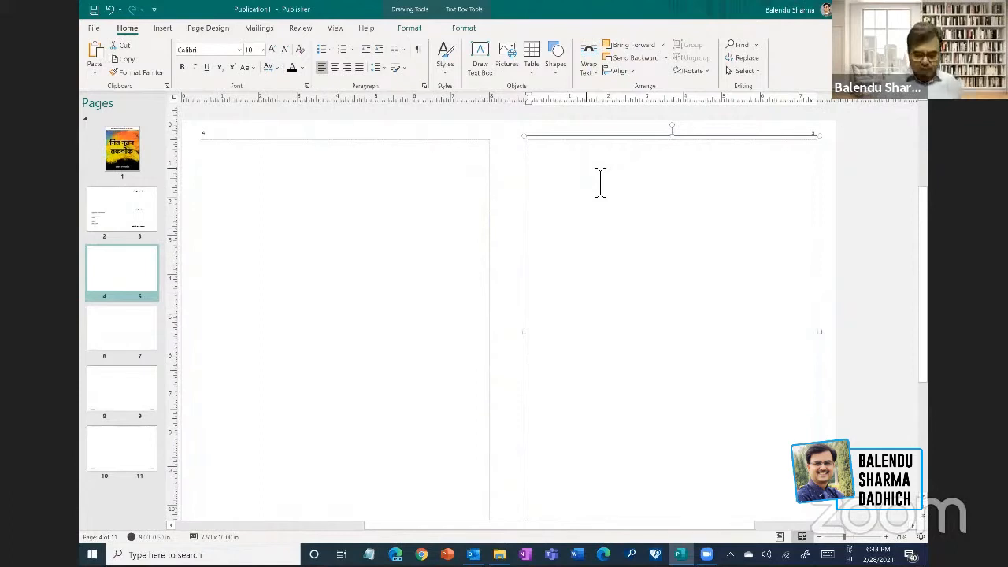
{"action": "type", "text": "अ"}
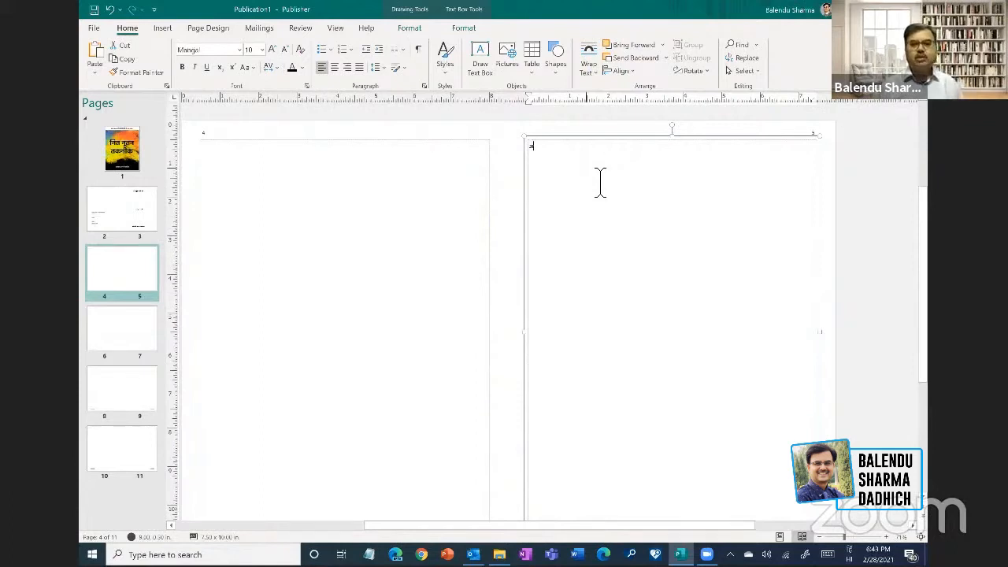
{"action": "type", "text": "अ"}
{"action": "type", "text": "णिका"}
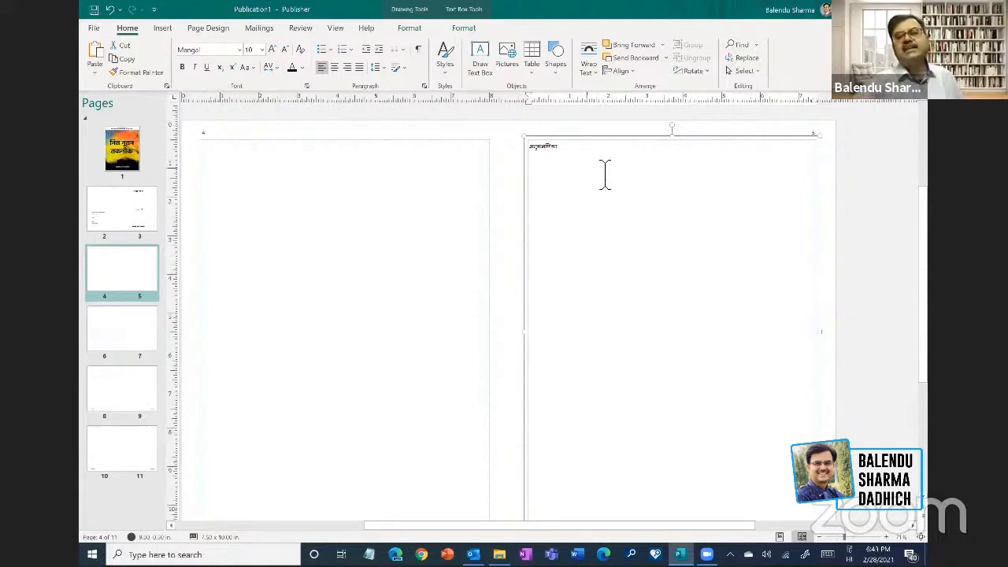
{"action": "left_click_drag", "start_coordinate": [604, 173], "coordinate": [522, 158]}
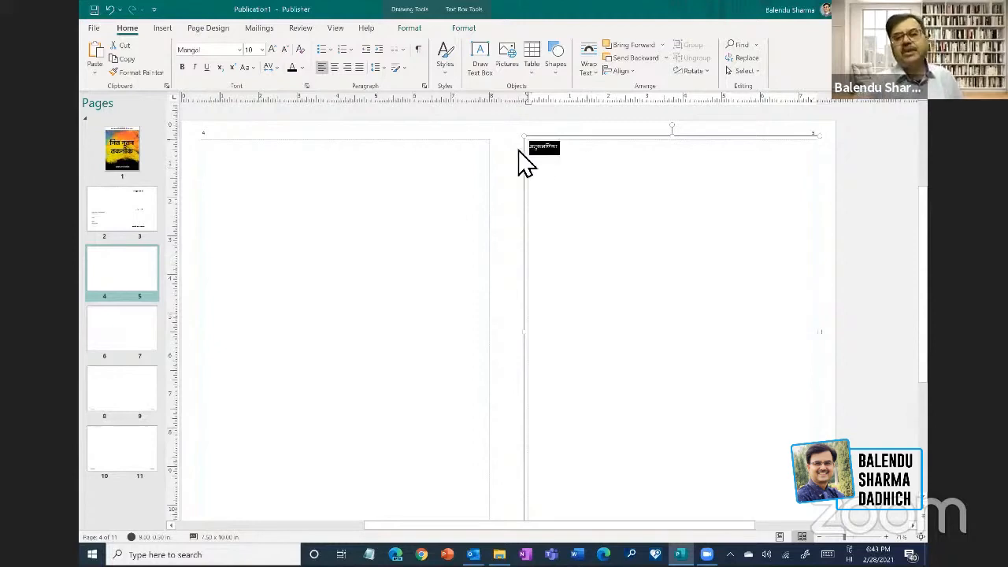
{"action": "key", "text": "BackSpace"}
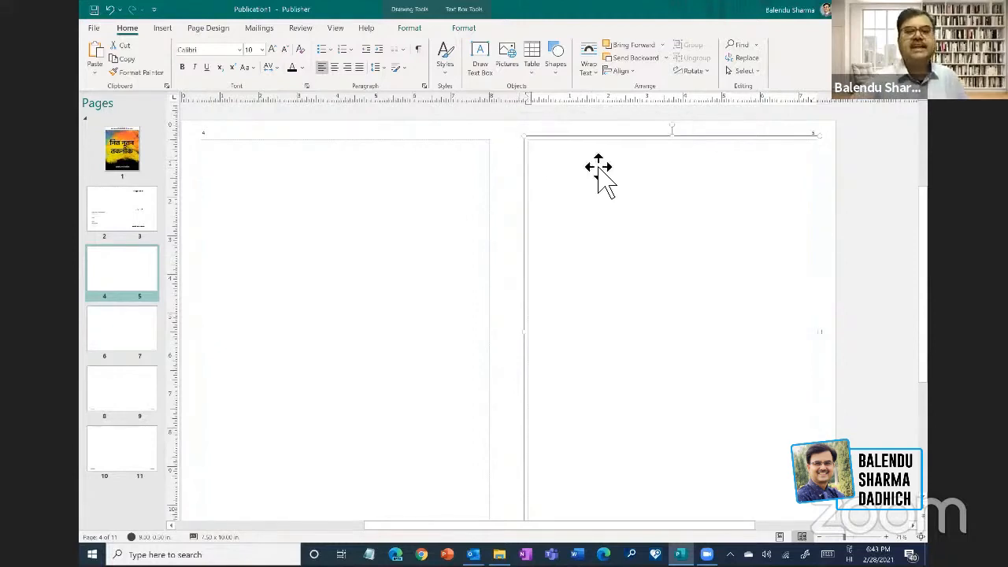
- Insert the text of preface.docx into the text box on page 5
{"action": "left_click", "coordinate": [160, 29]}
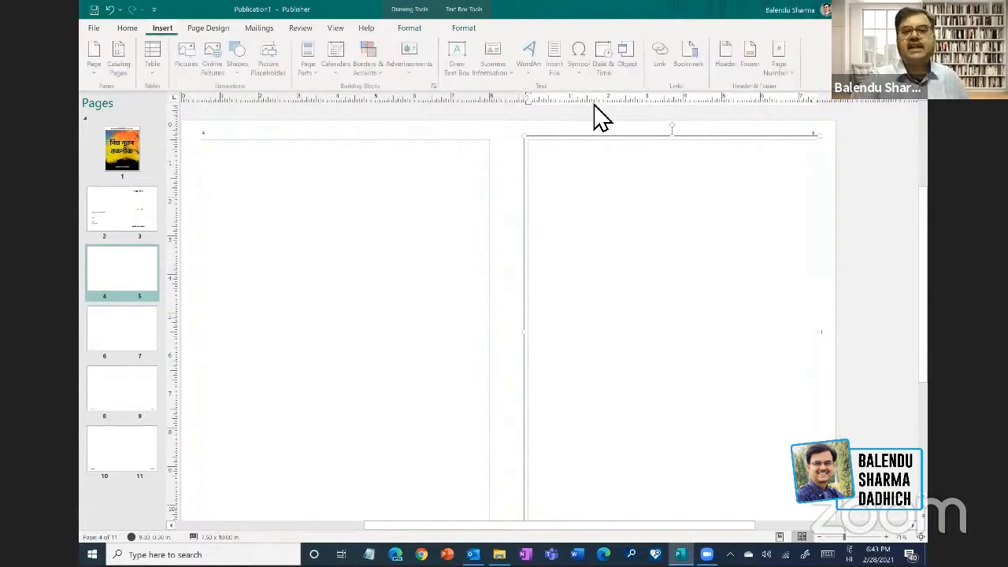
{"action": "left_click", "coordinate": [559, 71]}
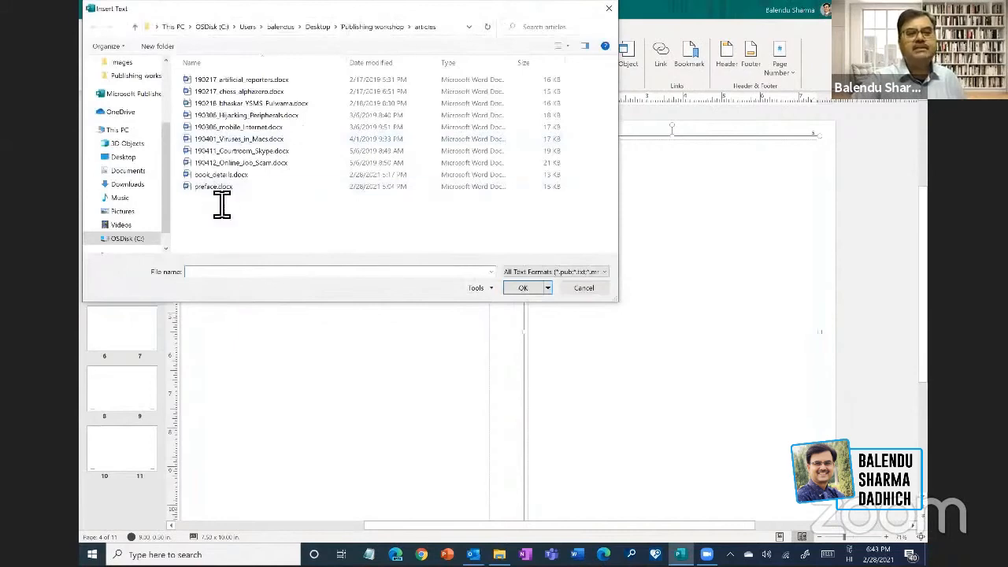
{"action": "left_click", "coordinate": [215, 187]}
{"action": "left_click", "coordinate": [525, 288]}
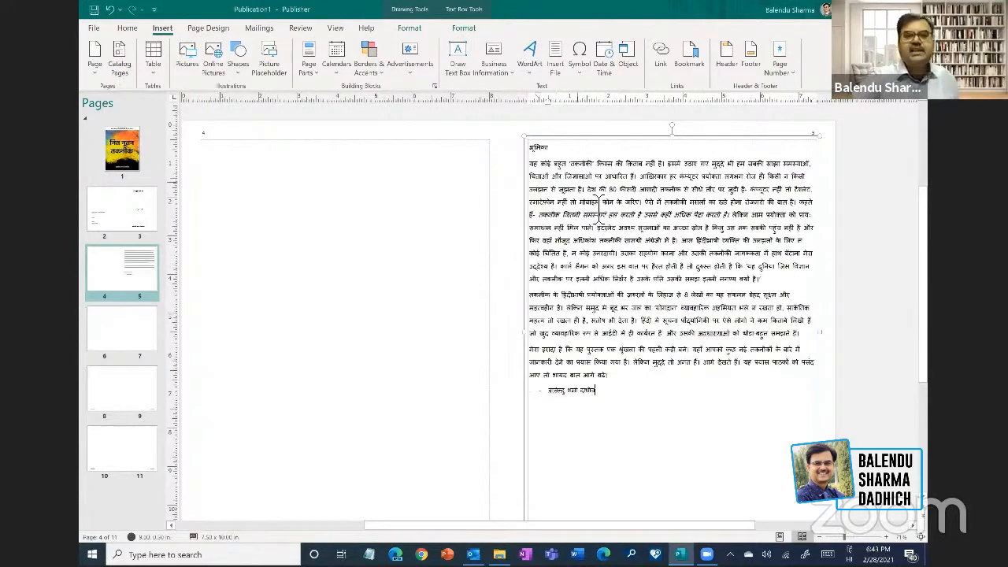
- Add a blank line between the heading "भूमिका" and the first paragraph of the preface
{"action": "key", "text": "ctrl+a"}
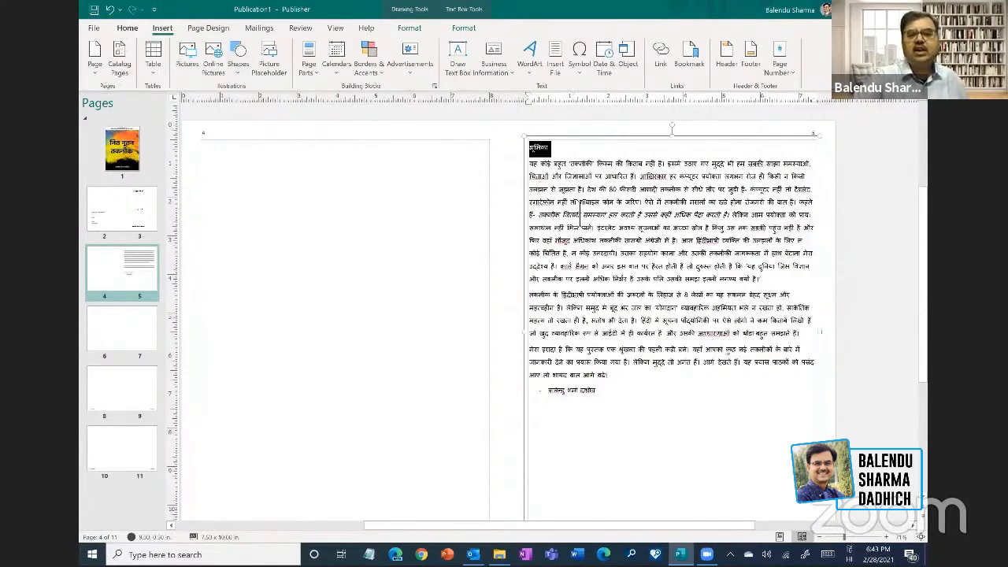
{"action": "left_click", "coordinate": [547, 168]}
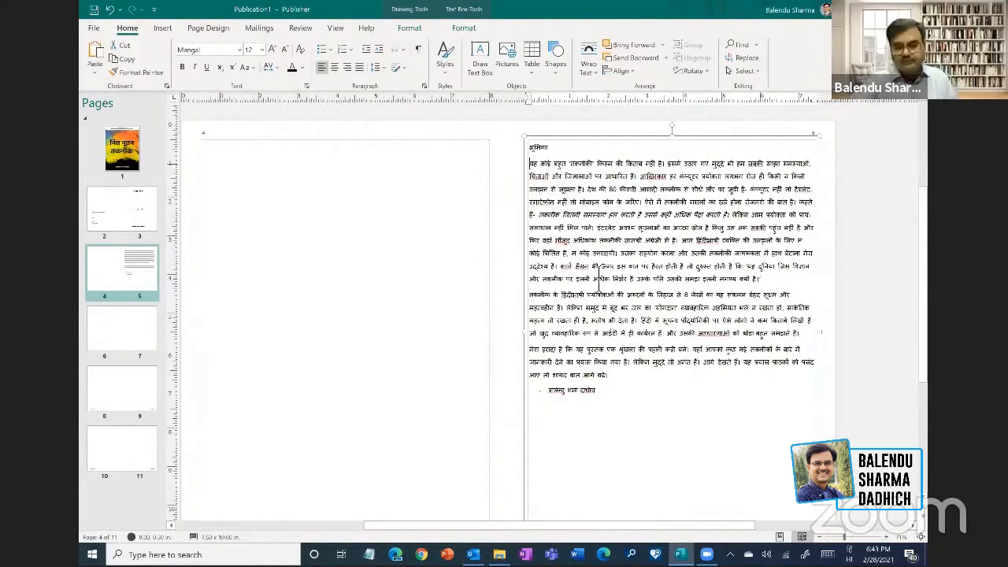
{"action": "key", "text": "Return"}
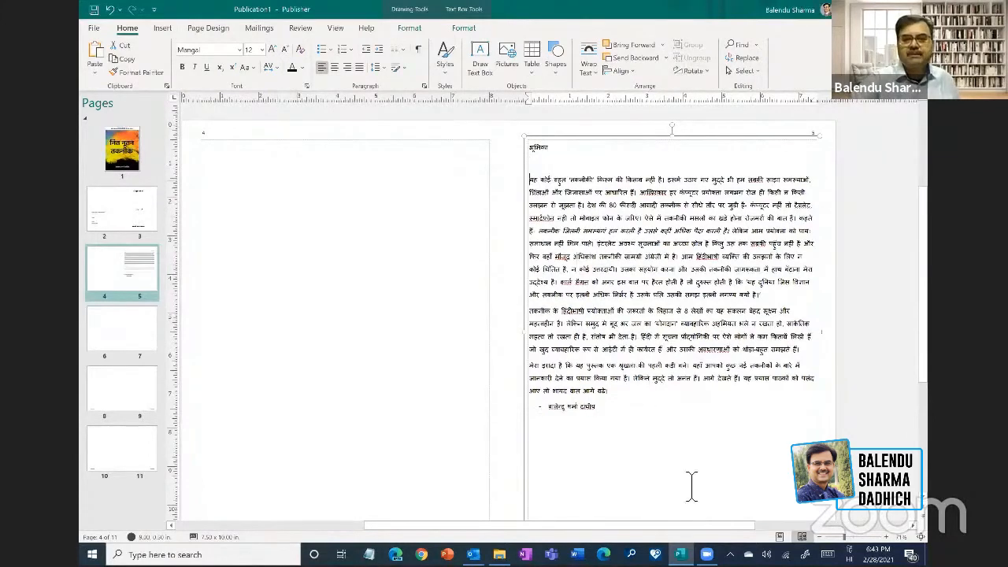
{"action": "left_click", "coordinate": [580, 165]}
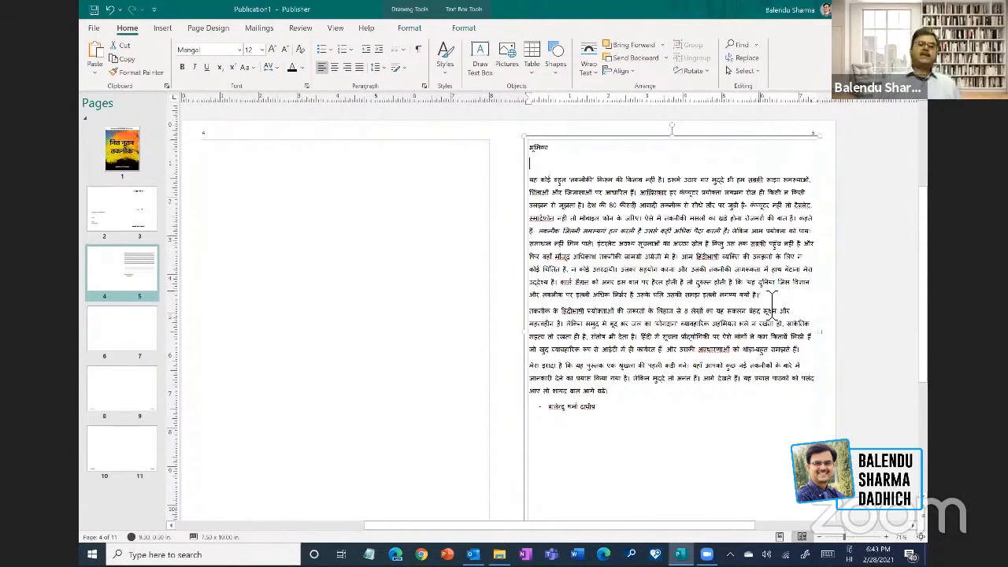
{"action": "left_click", "coordinate": [870, 456]}
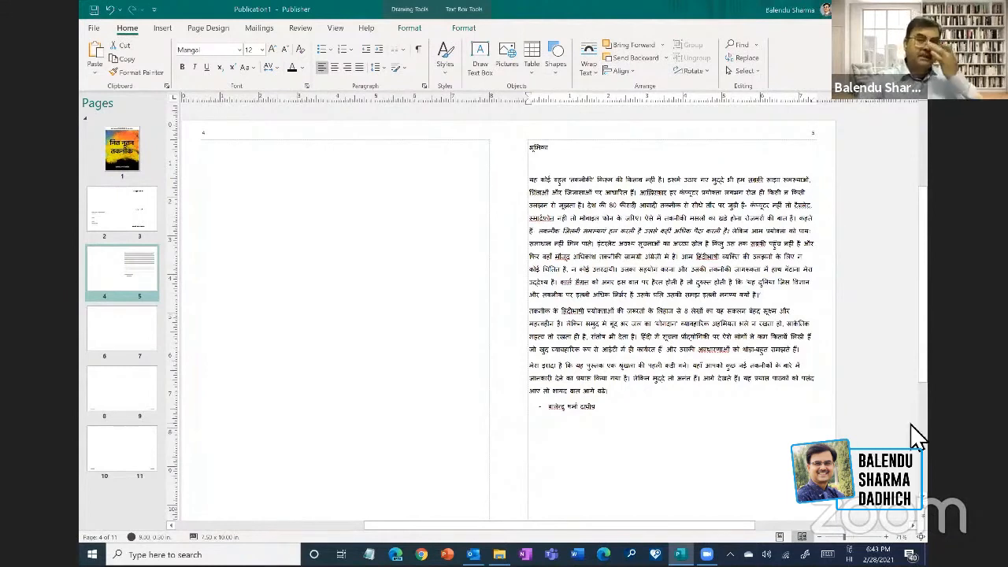
{"action": "left_click", "coordinate": [552, 160]}
{"action": "left_click_drag", "start_coordinate": [551, 160], "coordinate": [531, 148]}
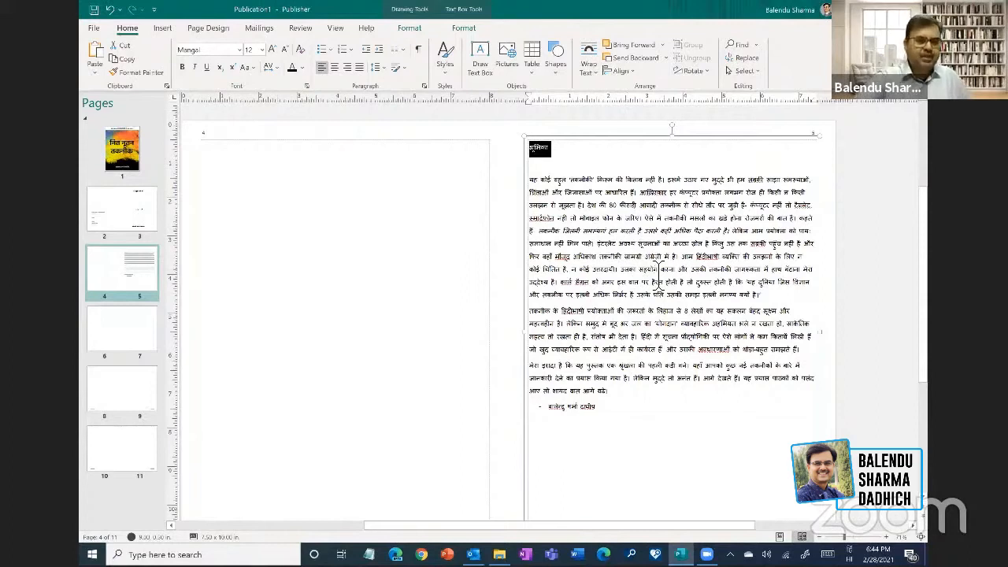
{"action": "left_click", "coordinate": [571, 156]}
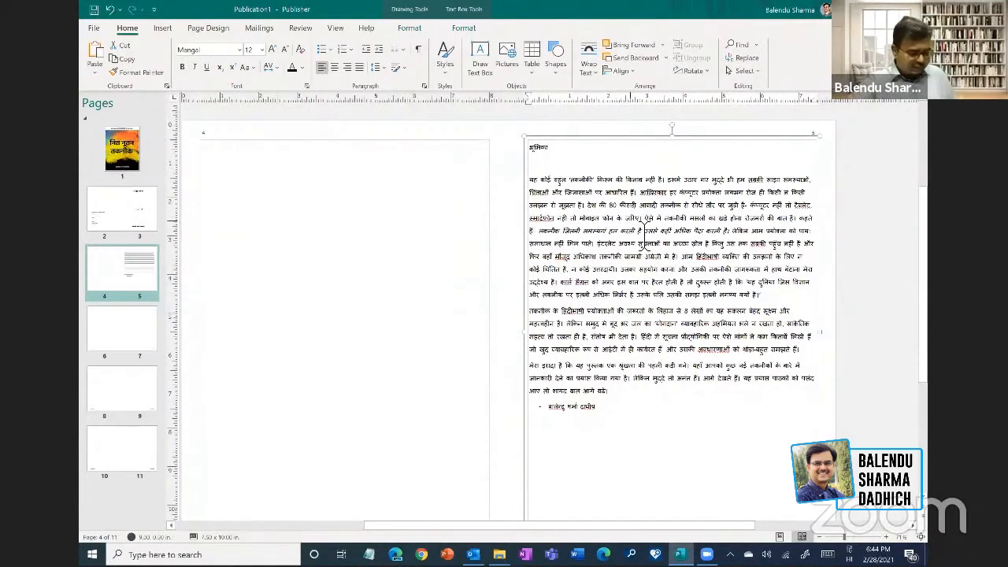
{"action": "key", "text": "ctrl+a"}
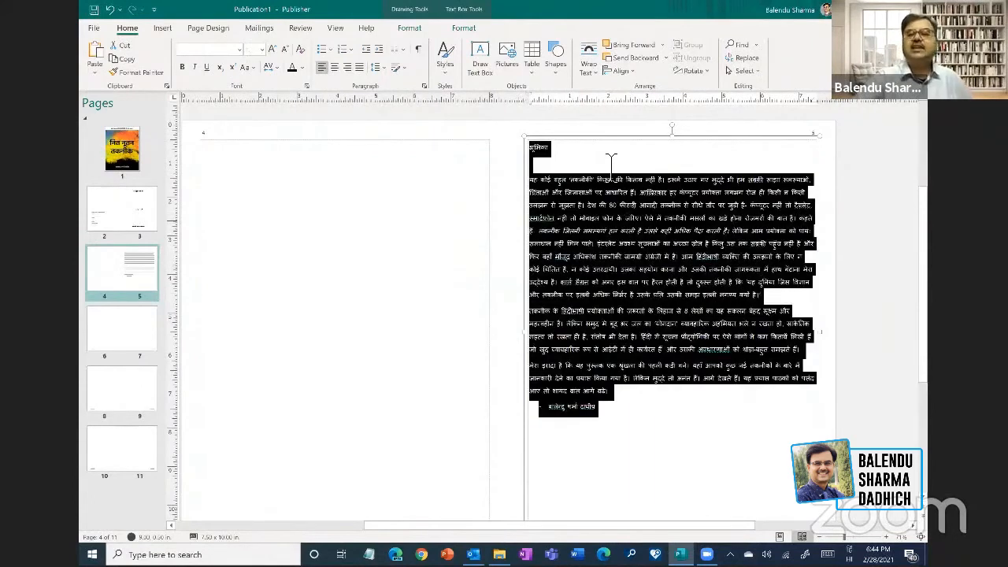
{"action": "left_click", "coordinate": [656, 251]}
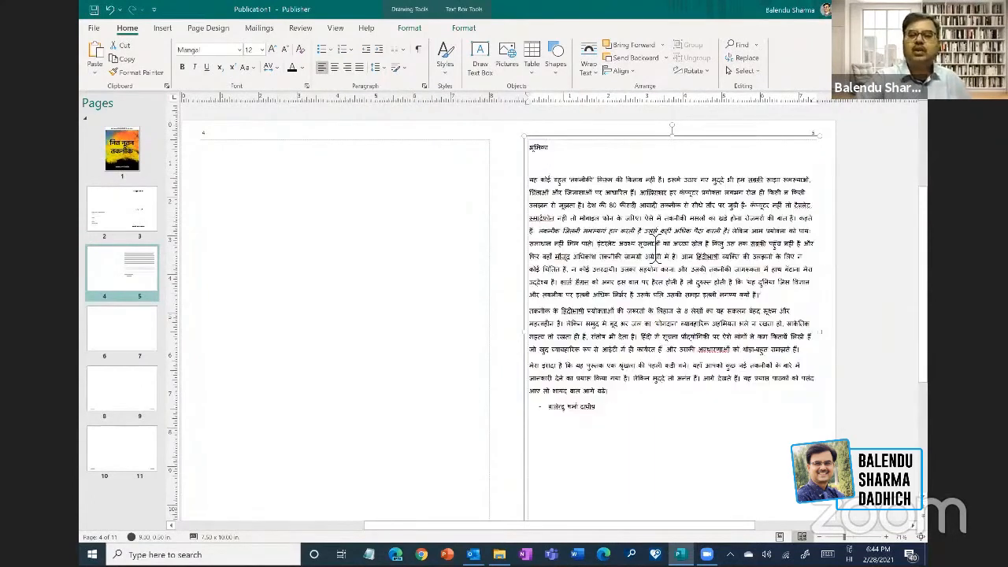
- Select the preface heading "भूमिका" and start a new text style named "शीर्षक"
{"action": "double_click", "coordinate": [540, 147]}
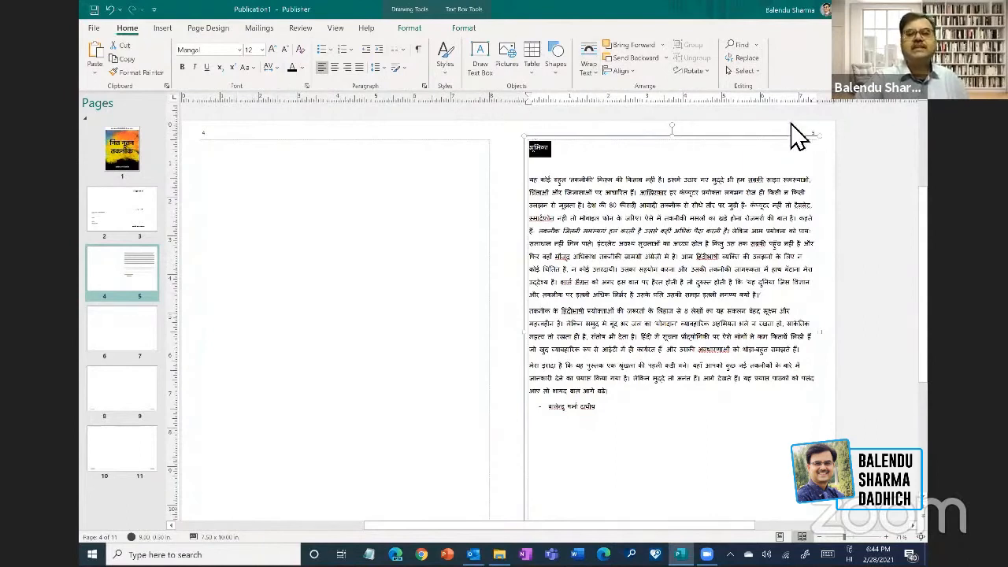
{"action": "left_click", "coordinate": [444, 79]}
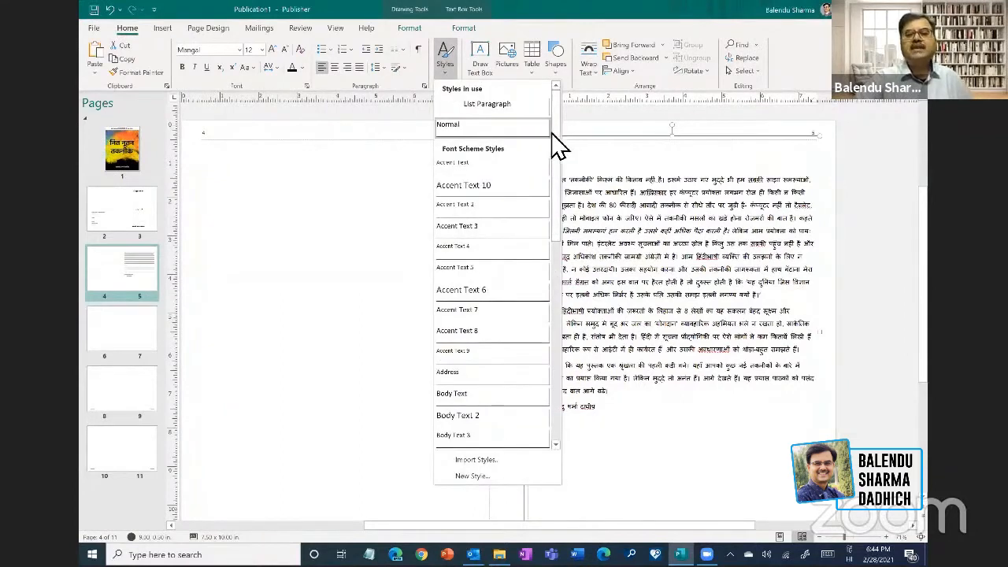
{"action": "mouse_move", "coordinate": [556, 143]}
{"action": "left_mouse_down"}
{"action": "mouse_move", "coordinate": [567, 378]}
{"action": "mouse_move", "coordinate": [560, 142]}
{"action": "left_mouse_up"}
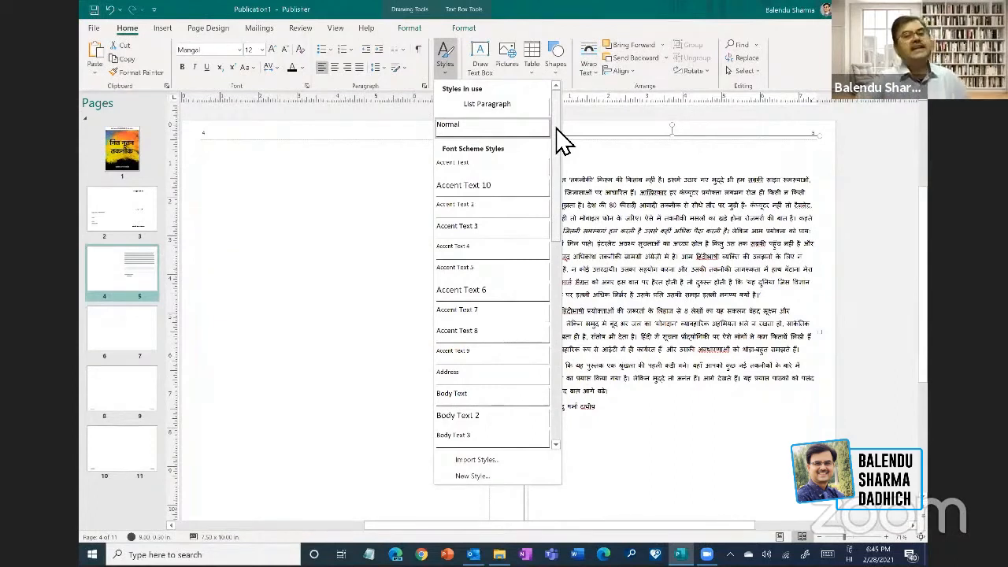
{"action": "left_click", "coordinate": [626, 166]}
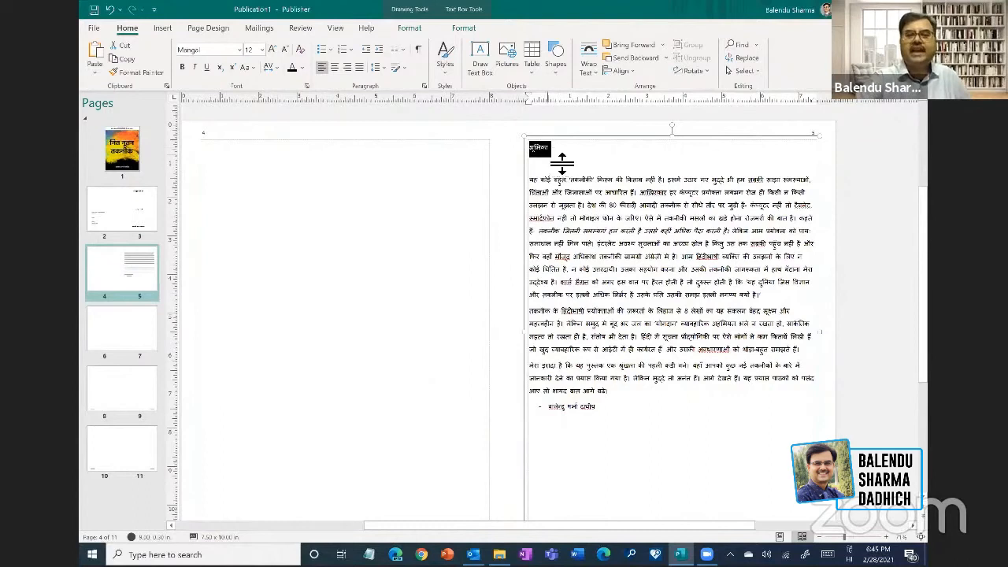
{"action": "left_click", "coordinate": [445, 73]}
{"action": "scroll", "coordinate": [472, 237], "scroll_direction": "down", "scroll_amount": 8}
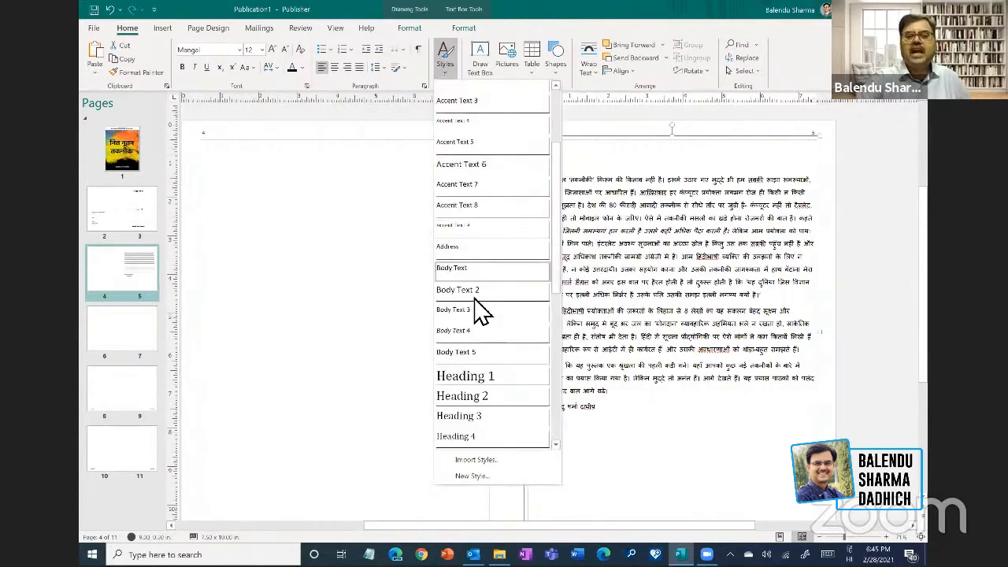
{"action": "left_click", "coordinate": [504, 476]}
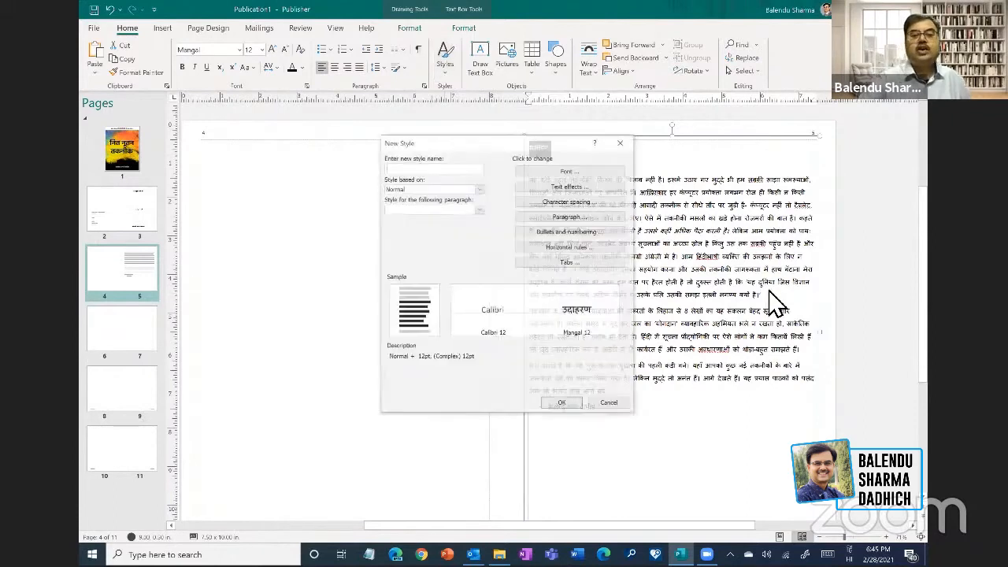
{"action": "left_click_drag", "start_coordinate": [537, 142], "coordinate": [530, 115]}
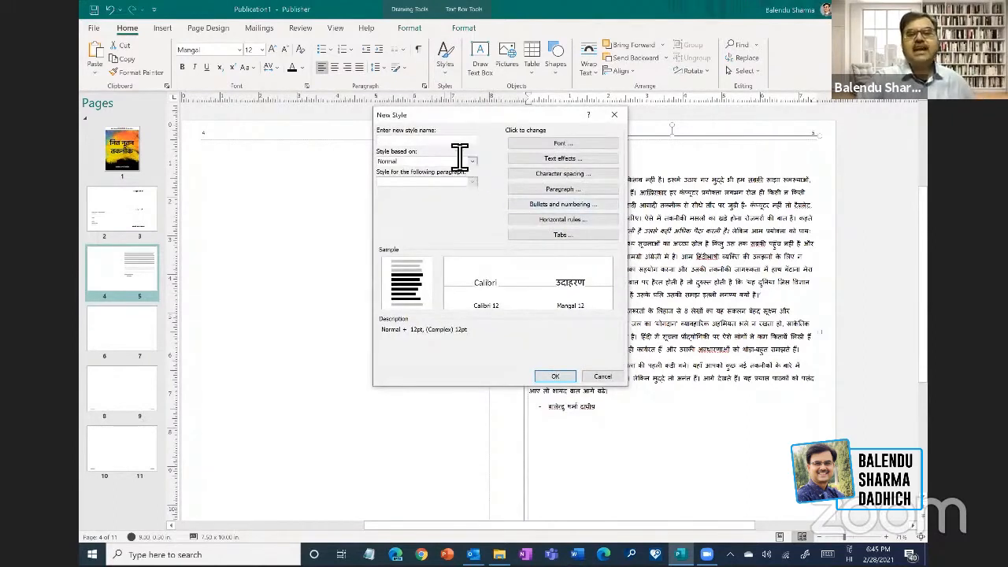
{"action": "type", "text": "शीर्षक"}
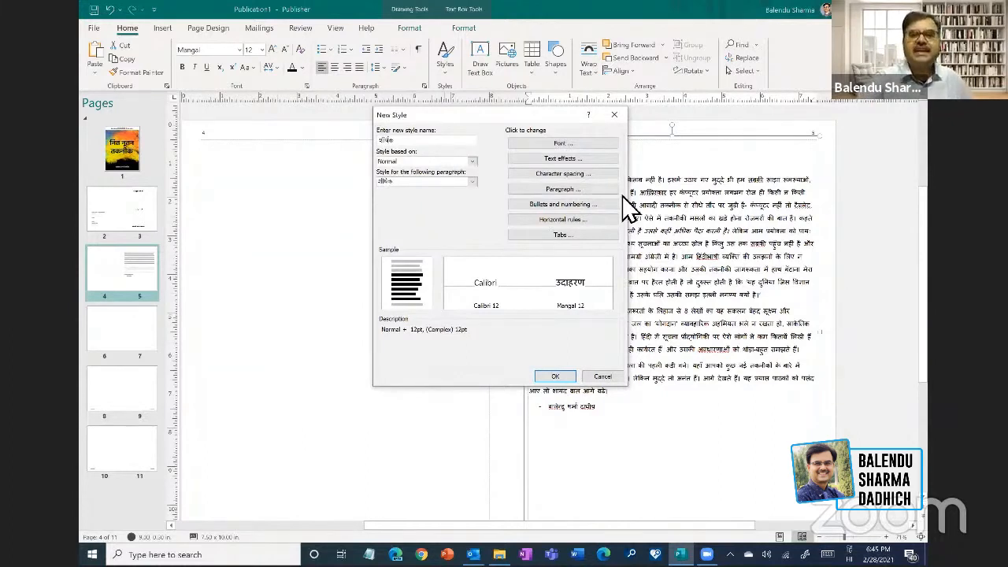
- Set the complex script font of the new "शीर्षक" style to Utsaah
{"action": "left_click", "coordinate": [567, 144]}
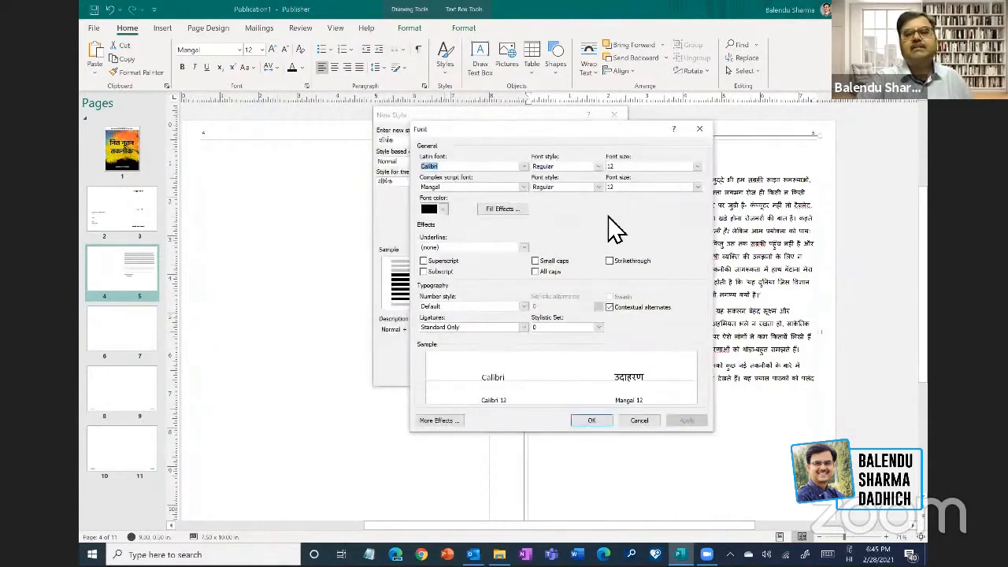
{"action": "left_click", "coordinate": [471, 190]}
{"action": "double_click", "coordinate": [421, 187]}
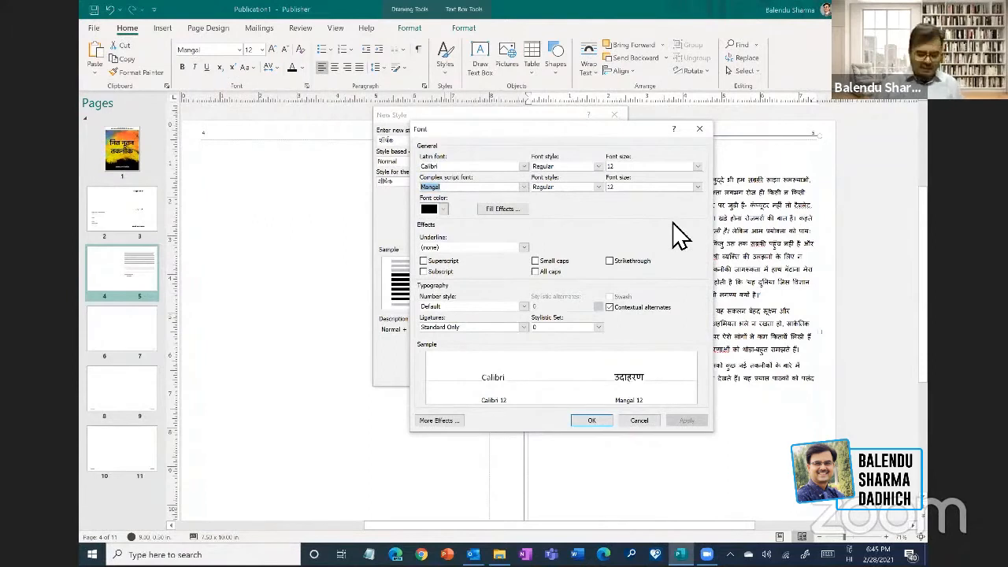
{"action": "type", "text": "6"}
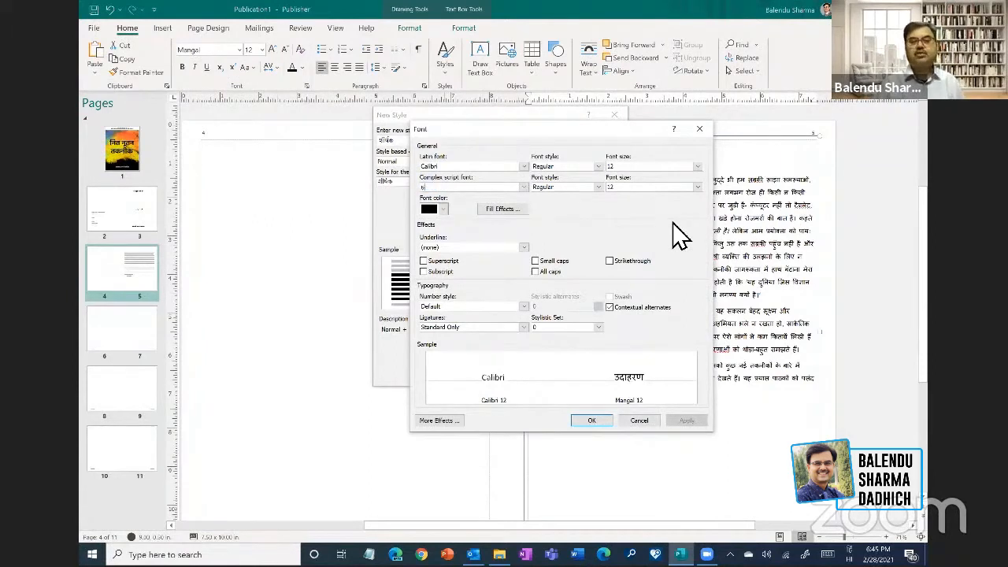
{"action": "key", "text": "alt+shift"}
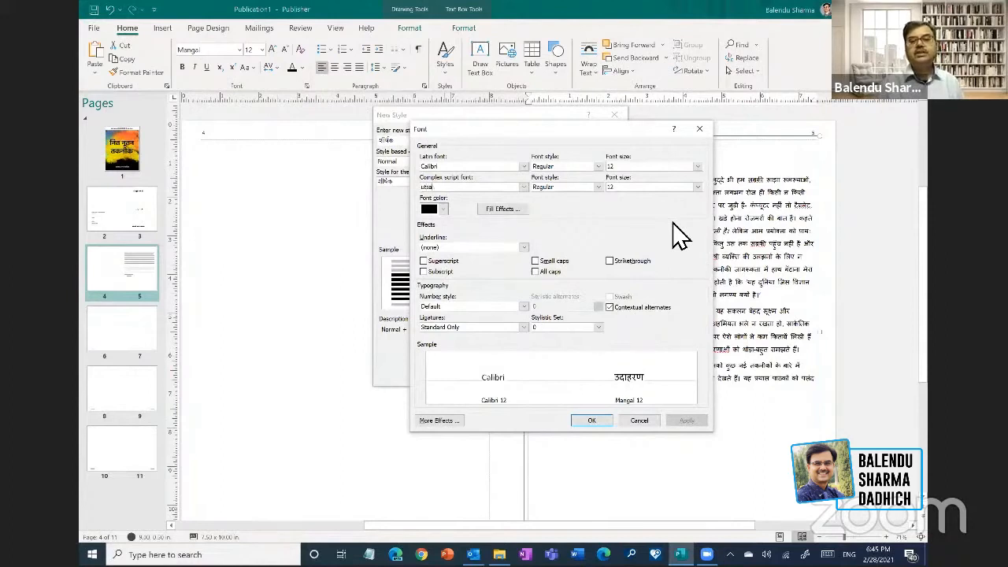
{"action": "type", "text": "Utsaah"}
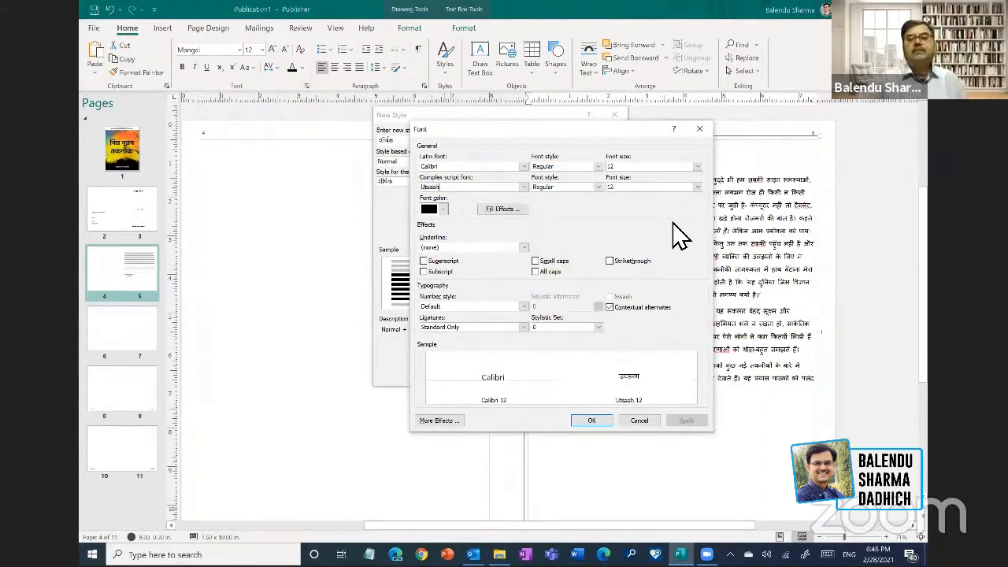
{"action": "left_click", "coordinate": [523, 186]}
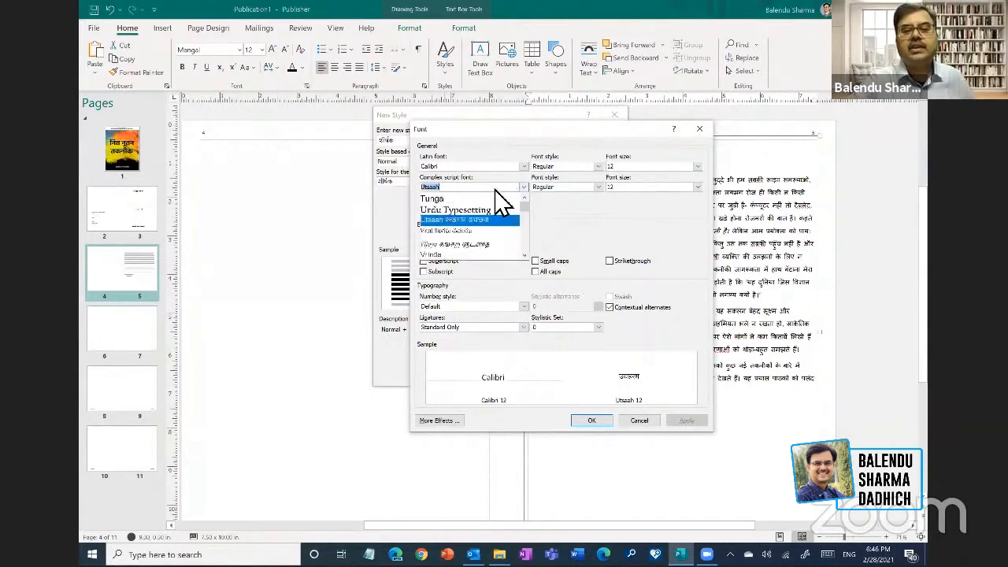
{"action": "left_click", "coordinate": [475, 223]}
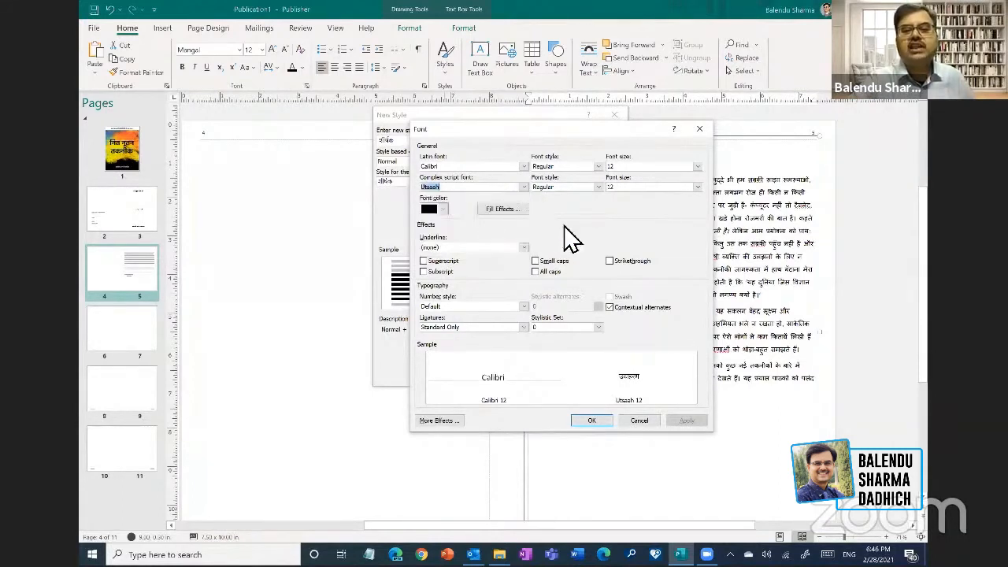
- Make the "शीर्षक" style's complex script font bold at 24 pt and save the new style
{"action": "left_click", "coordinate": [598, 188]}
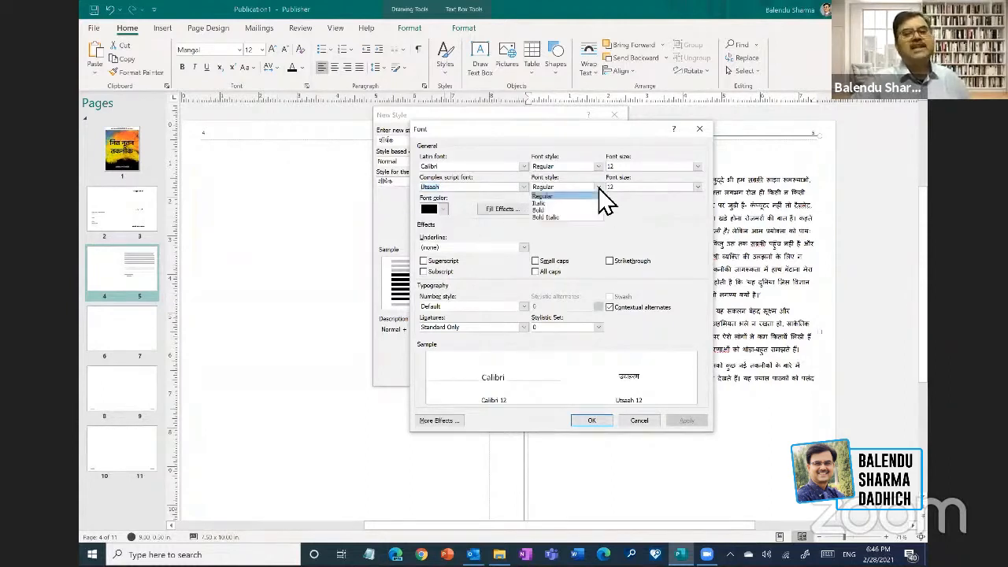
{"action": "left_click", "coordinate": [564, 209]}
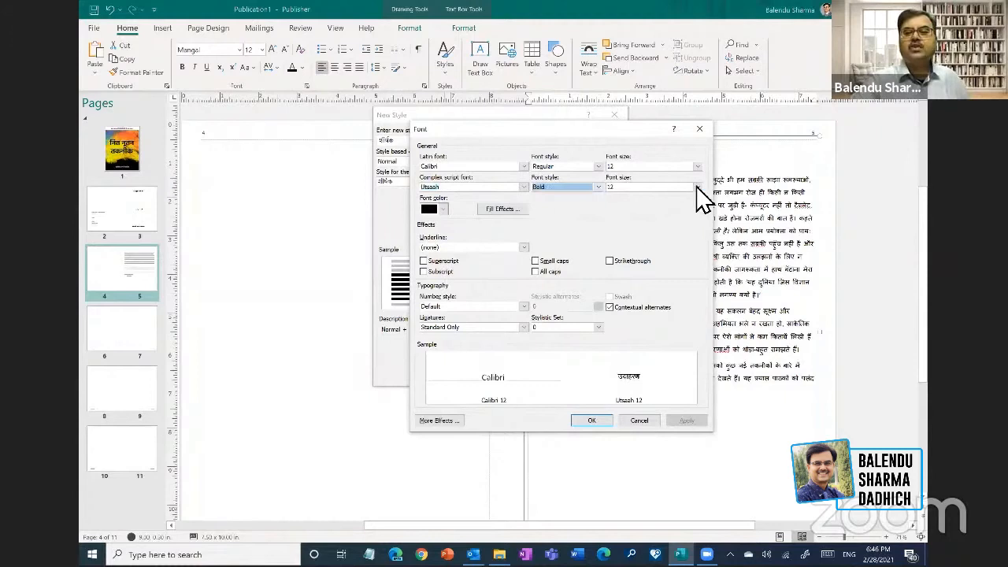
{"action": "left_click", "coordinate": [697, 187]}
{"action": "scroll", "coordinate": [638, 236], "scroll_direction": "down", "scroll_amount": 1}
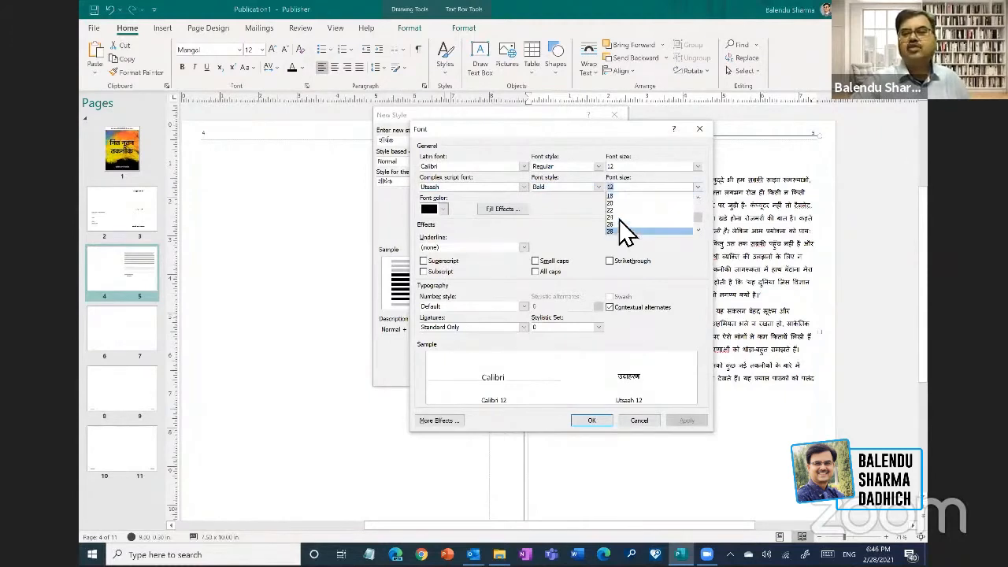
{"action": "left_click", "coordinate": [619, 217]}
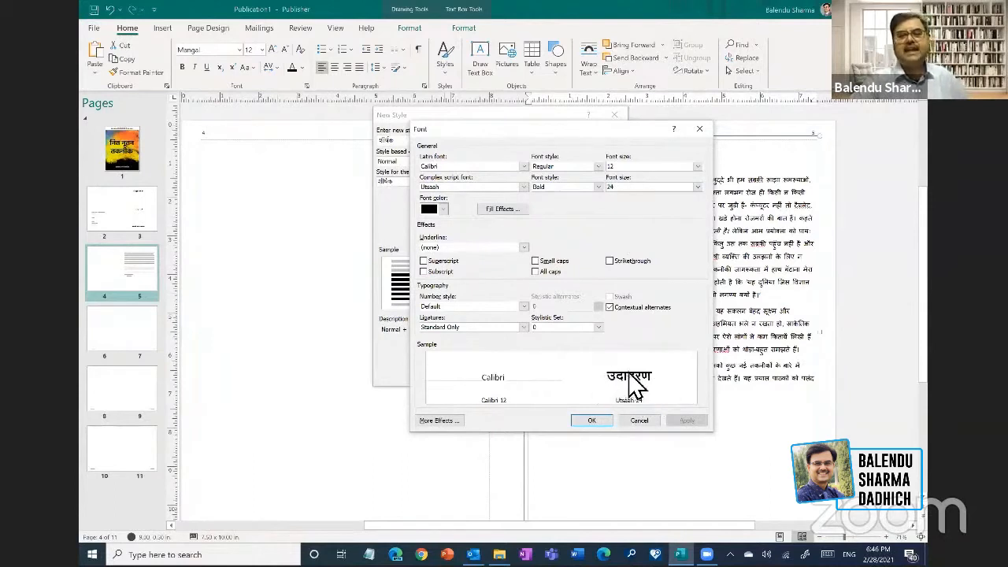
{"action": "left_click", "coordinate": [596, 420]}
{"action": "left_click", "coordinate": [551, 376]}
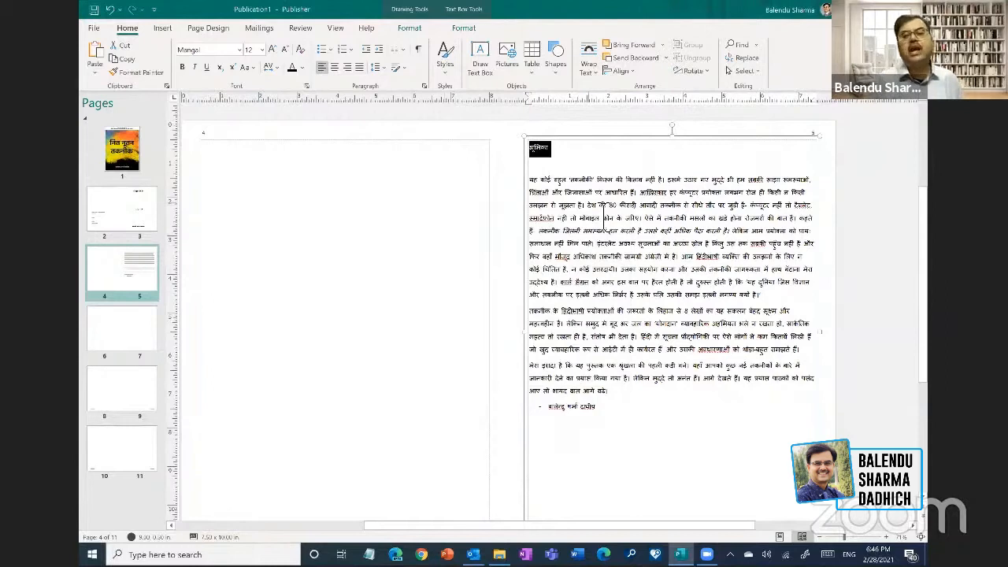
- Apply the "शीर्षक" style to the preface heading "भूमिका" on page 5
{"action": "left_click", "coordinate": [444, 72]}
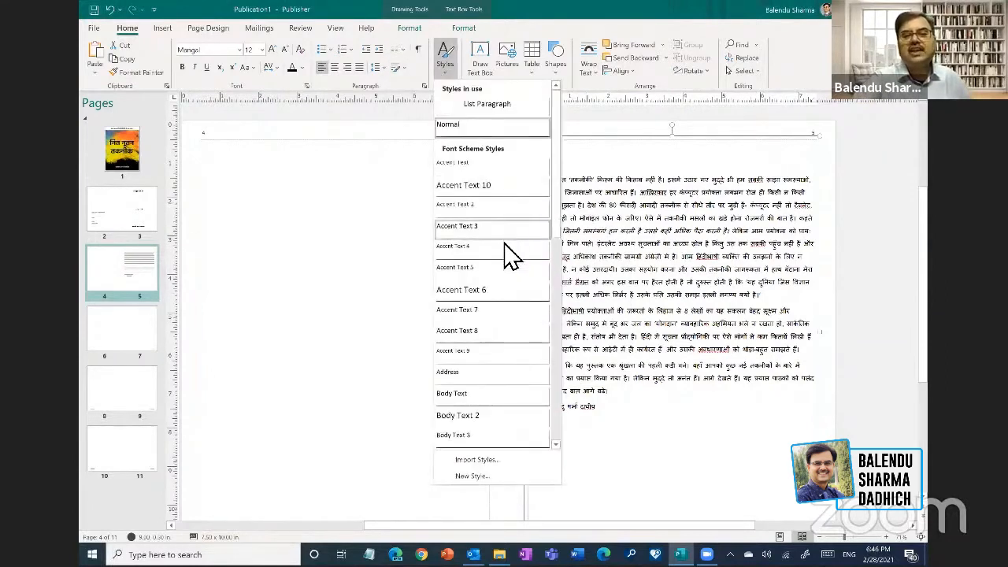
{"action": "scroll", "coordinate": [504, 252], "scroll_direction": "down", "scroll_amount": 6}
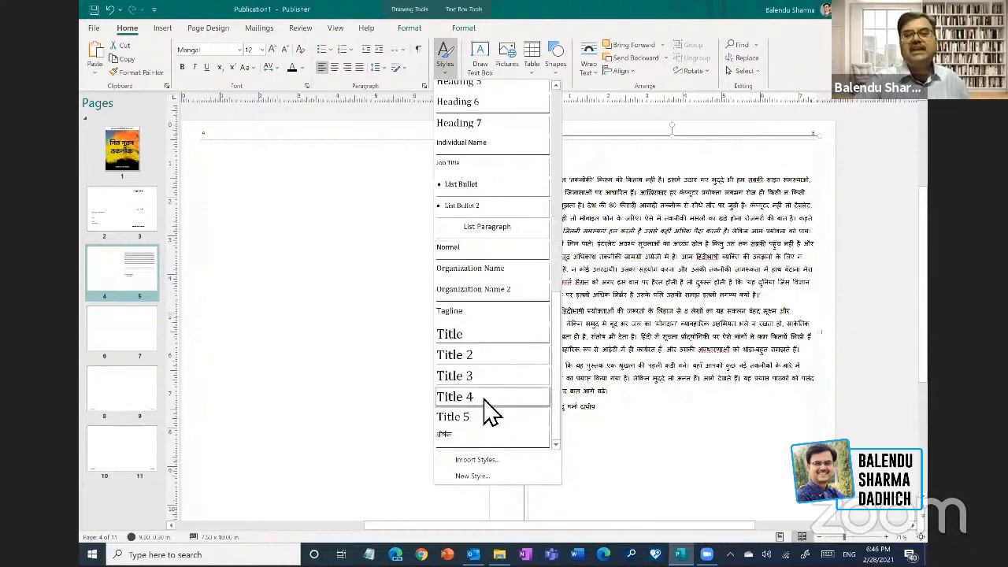
{"action": "left_click", "coordinate": [449, 438]}
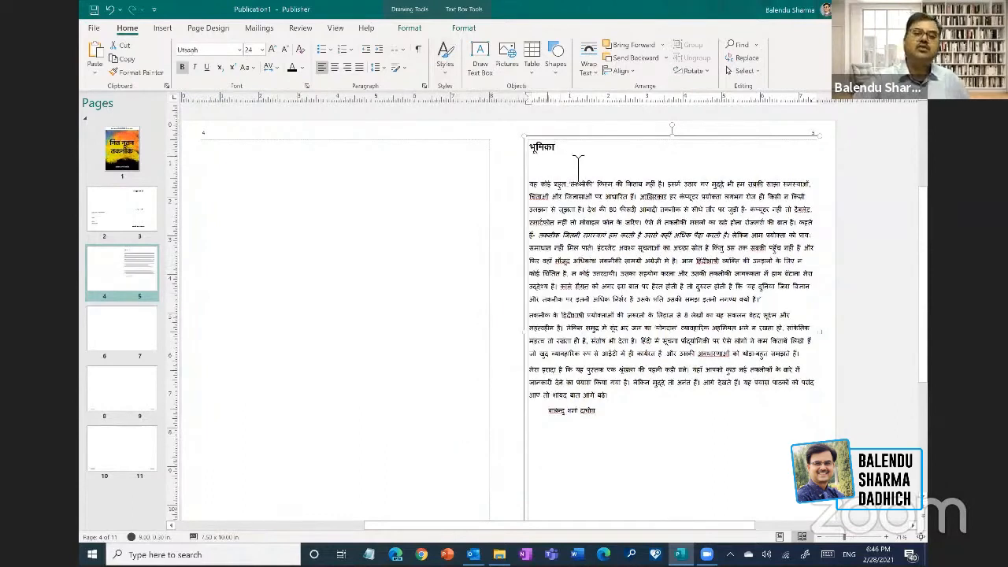
{"action": "double_click", "coordinate": [544, 149]}
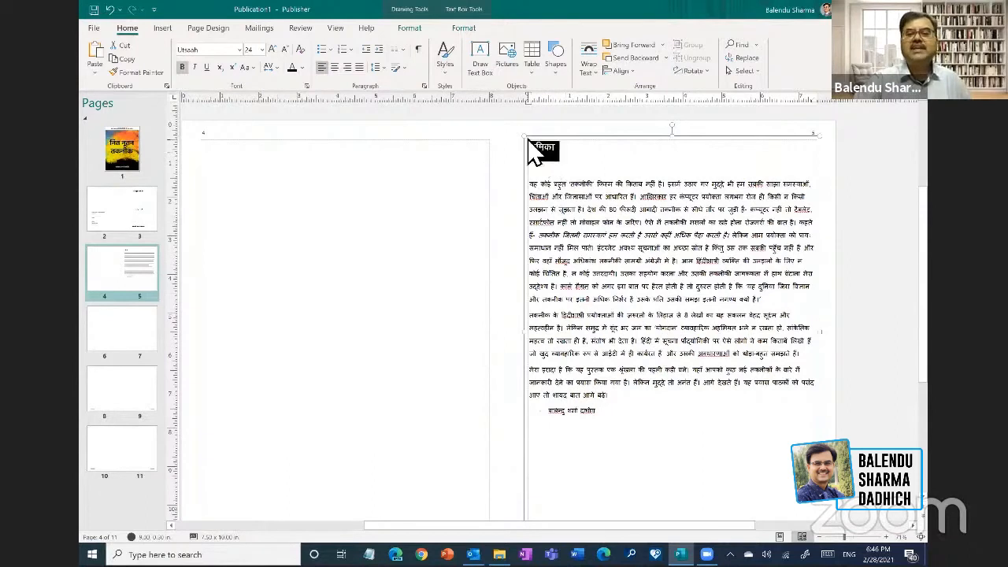
{"action": "left_click", "coordinate": [445, 69]}
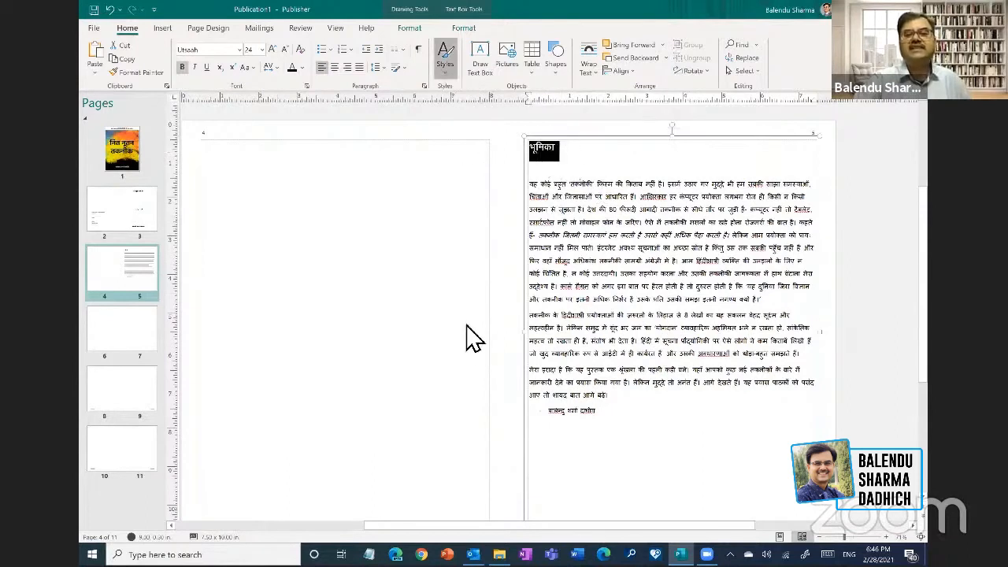
{"action": "scroll", "coordinate": [504, 425], "scroll_direction": "down", "scroll_amount": 10}
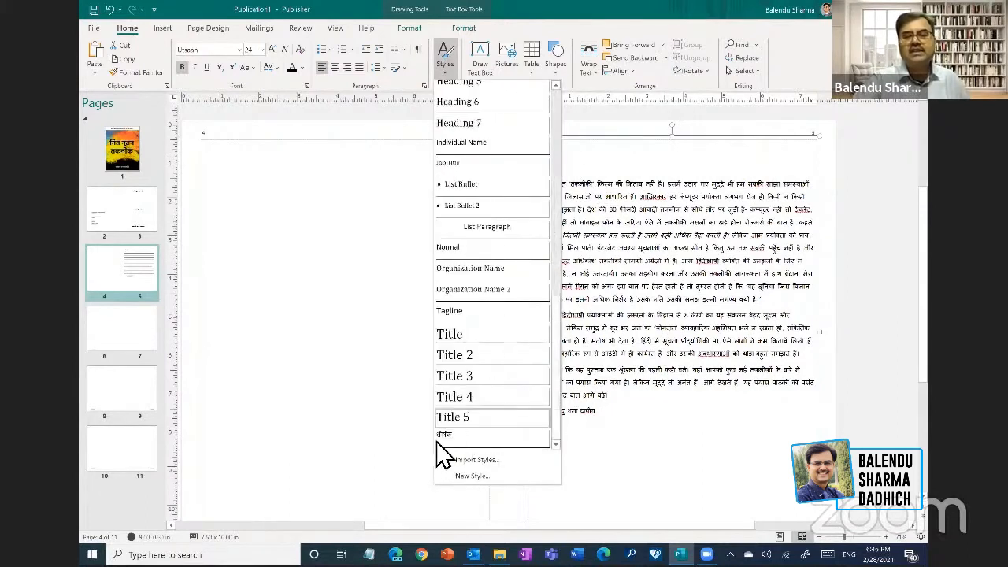
{"action": "left_click", "coordinate": [457, 438]}
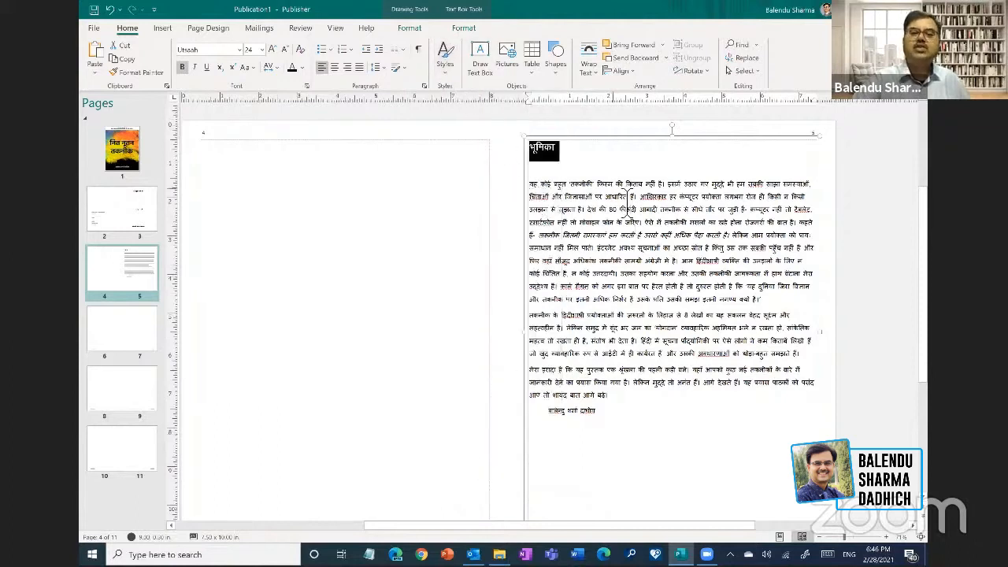
- Place the cursor in the preface's first body paragraph and start another new, separately named text style for it
{"action": "left_click", "coordinate": [606, 237]}
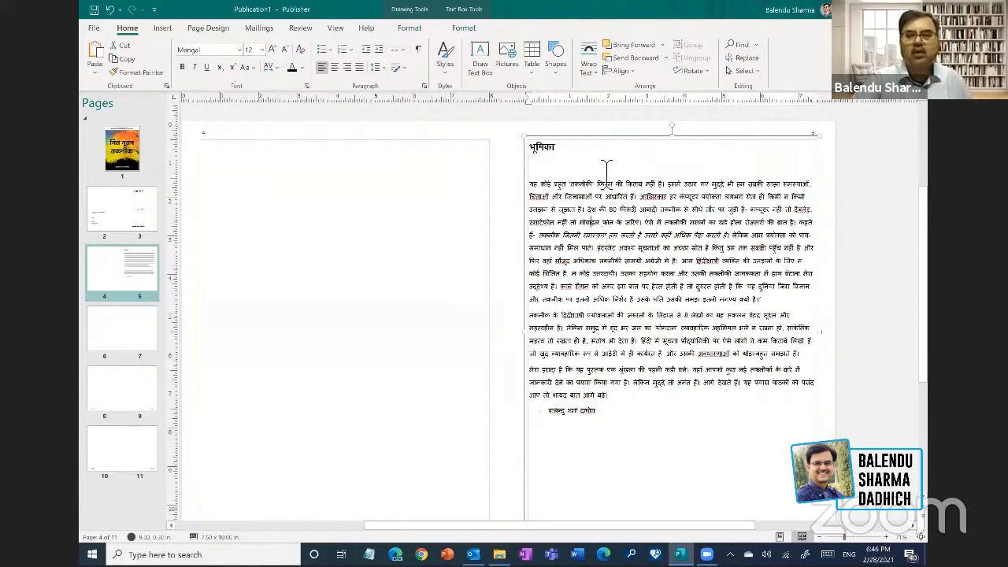
{"action": "left_click", "coordinate": [447, 85]}
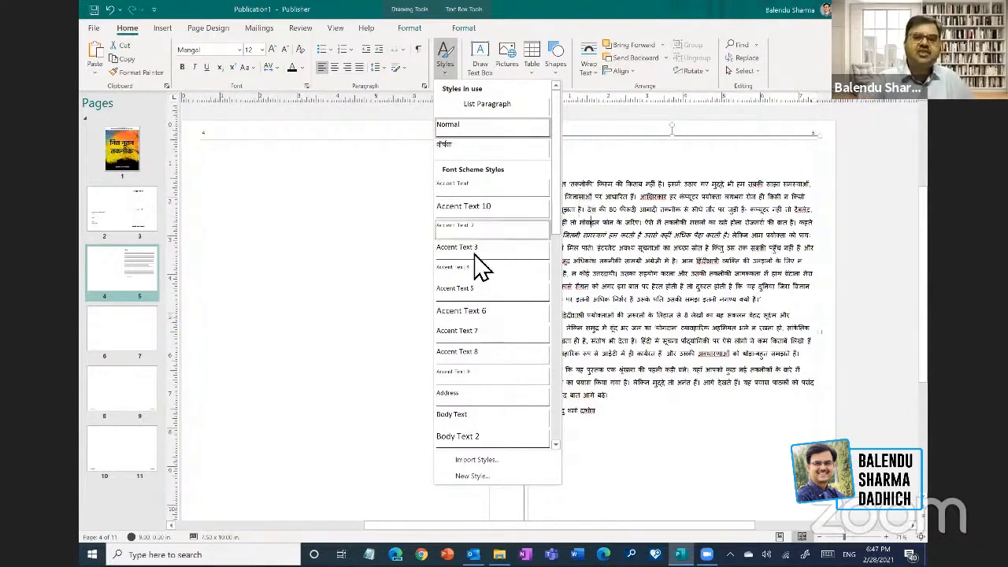
{"action": "scroll", "coordinate": [482, 268], "scroll_direction": "down", "scroll_amount": 3}
{"action": "scroll", "coordinate": [529, 339], "scroll_direction": "down", "scroll_amount": 5}
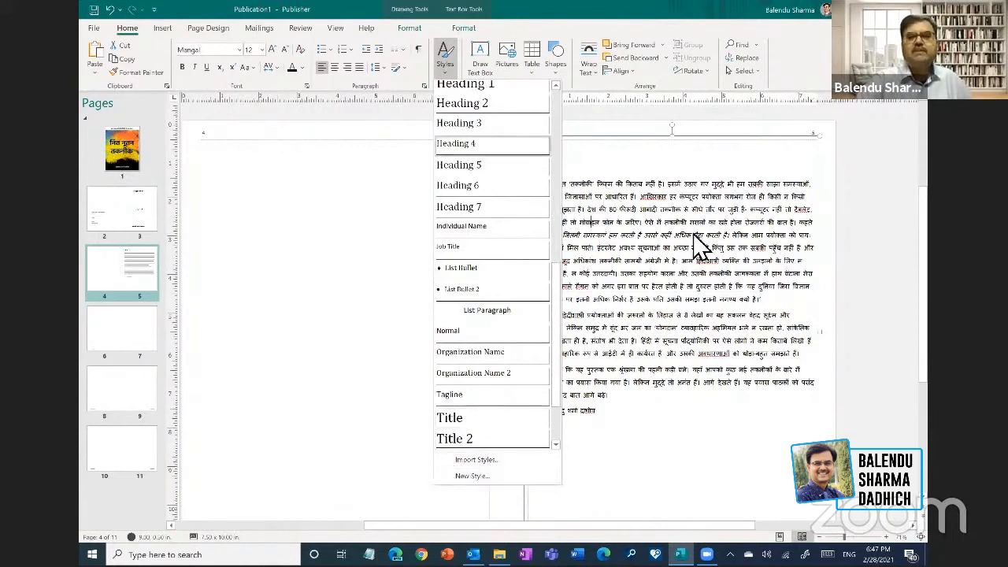
{"action": "left_click", "coordinate": [659, 204]}
{"action": "left_click", "coordinate": [447, 78]}
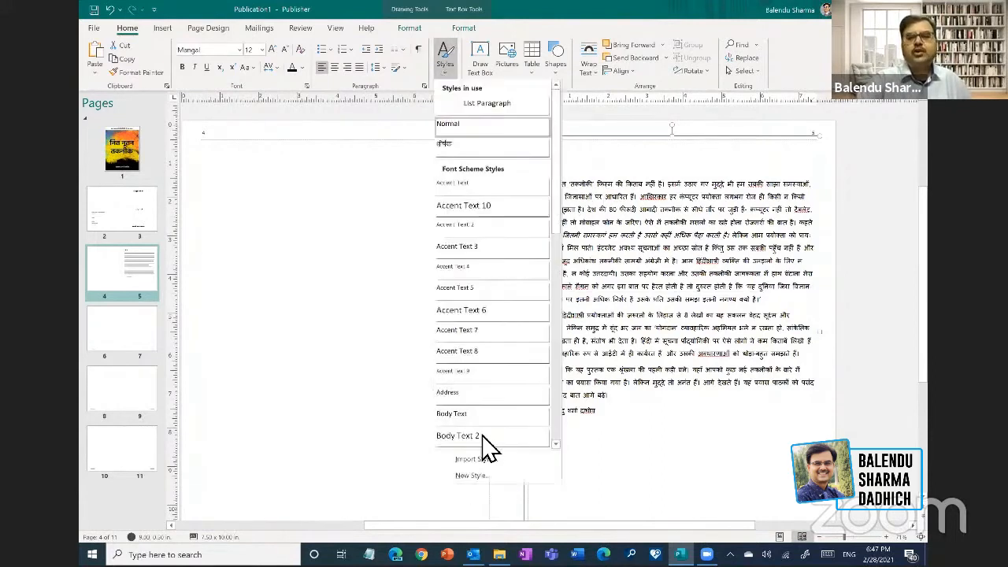
{"action": "left_click", "coordinate": [484, 478]}
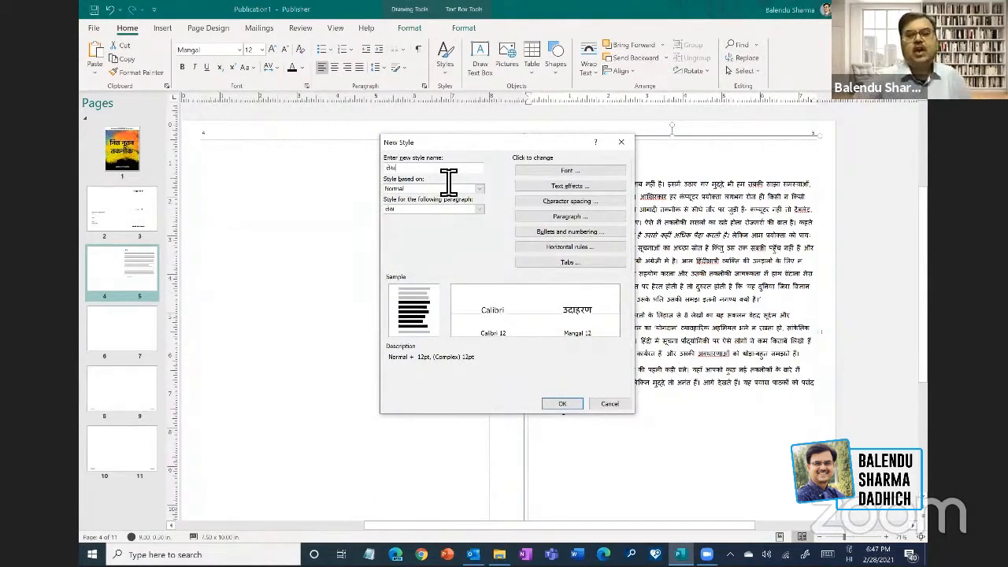
- Set the new "लेख" style's complex script font to Utsaah at 20 pt and save the style
{"action": "left_click", "coordinate": [579, 172]}
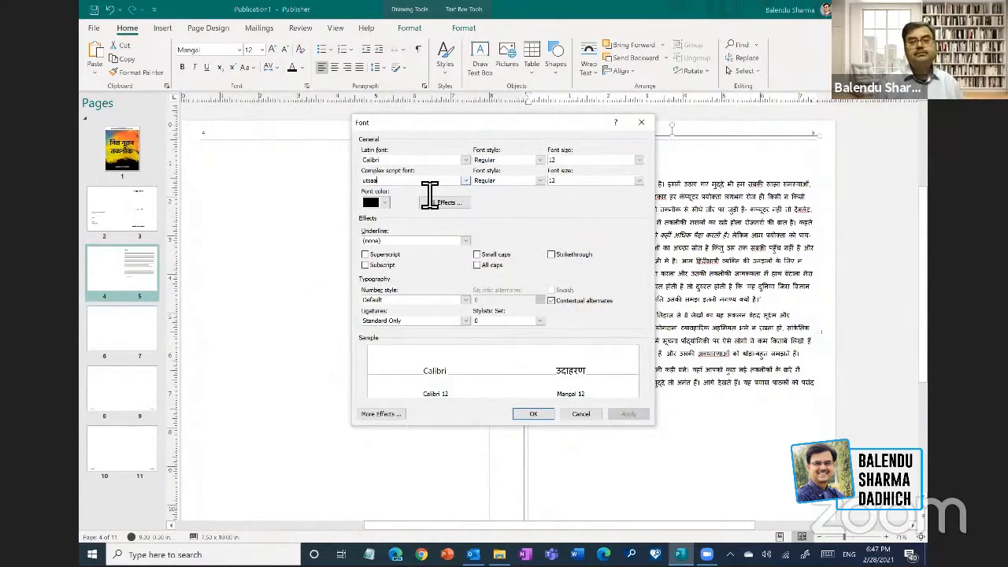
{"action": "key", "text": "Return"}
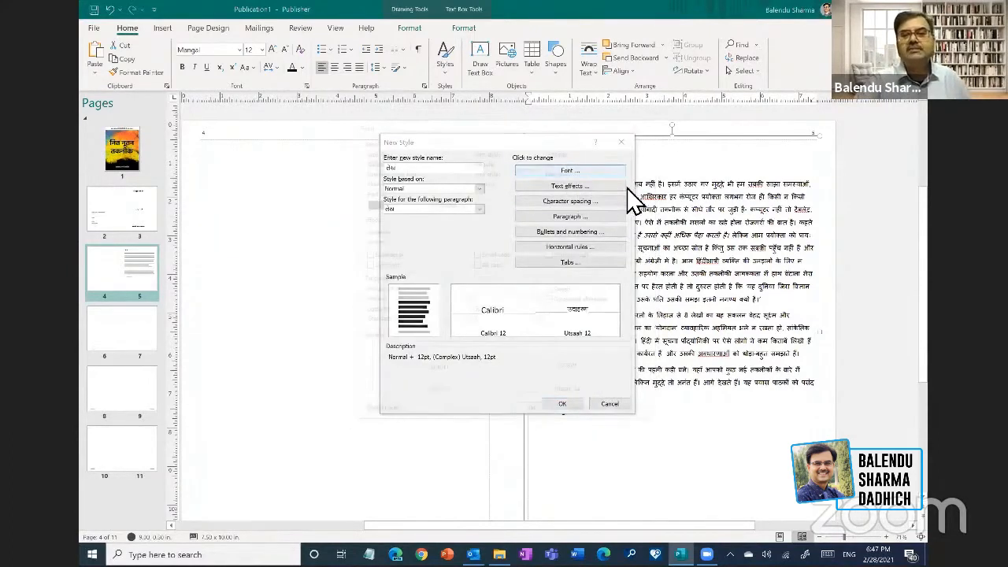
{"action": "key", "text": "Return"}
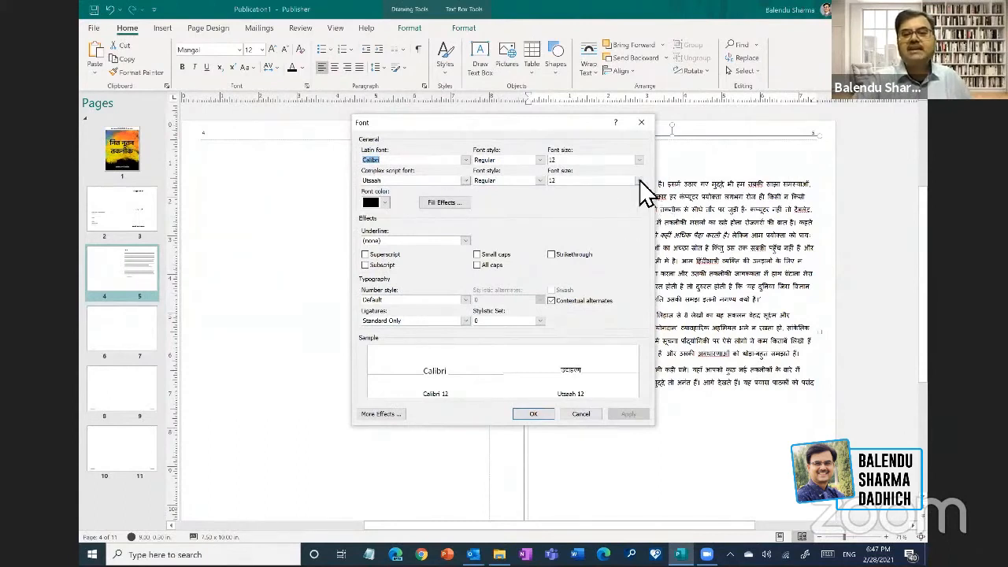
{"action": "left_click", "coordinate": [638, 181]}
{"action": "left_click", "coordinate": [569, 211]}
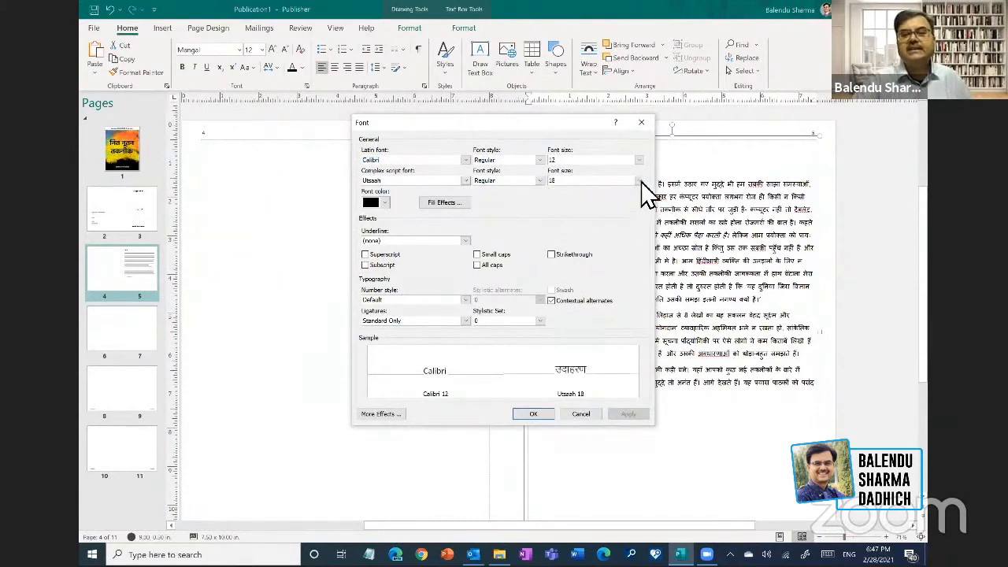
{"action": "left_click", "coordinate": [639, 181]}
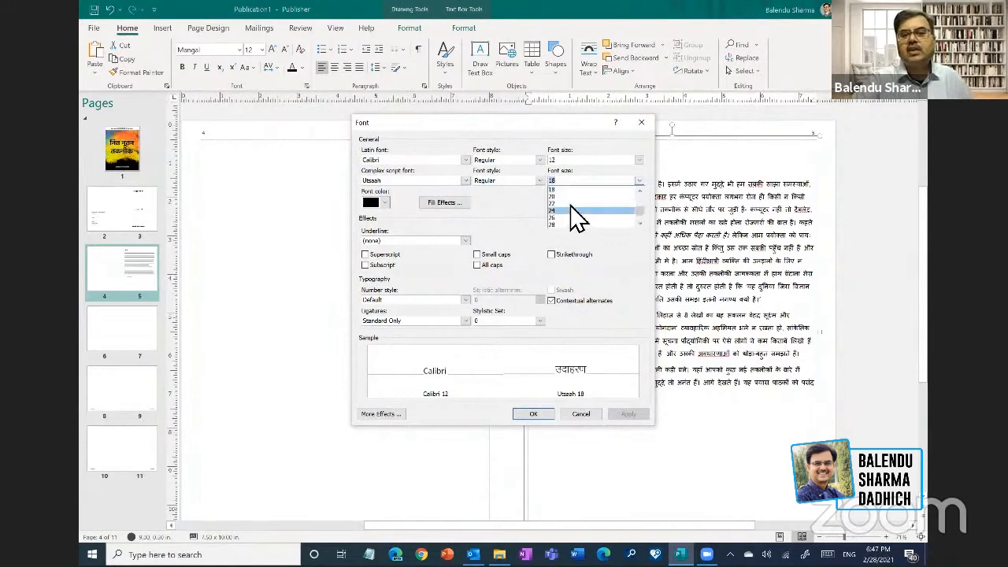
{"action": "left_click", "coordinate": [566, 198]}
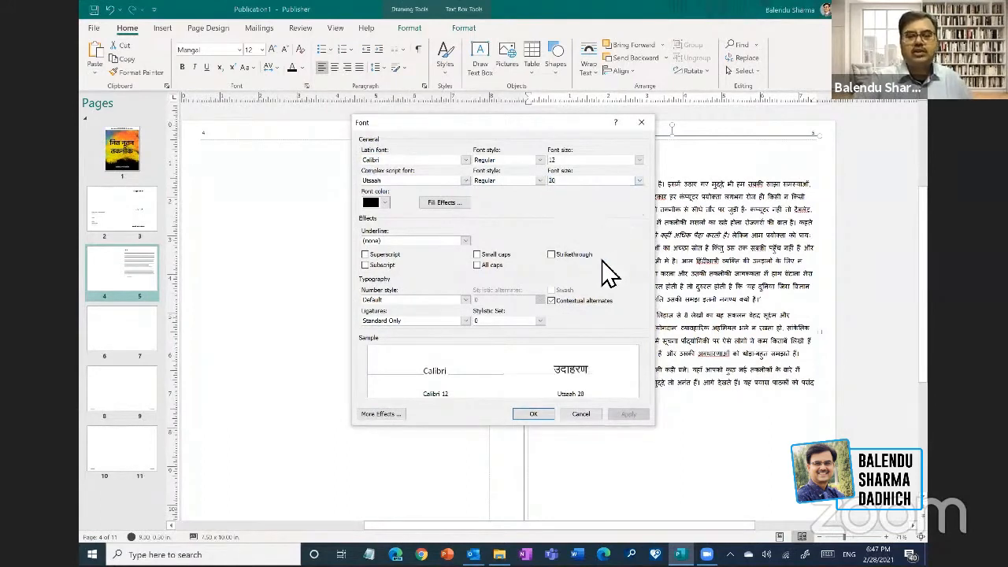
{"action": "left_click", "coordinate": [533, 415]}
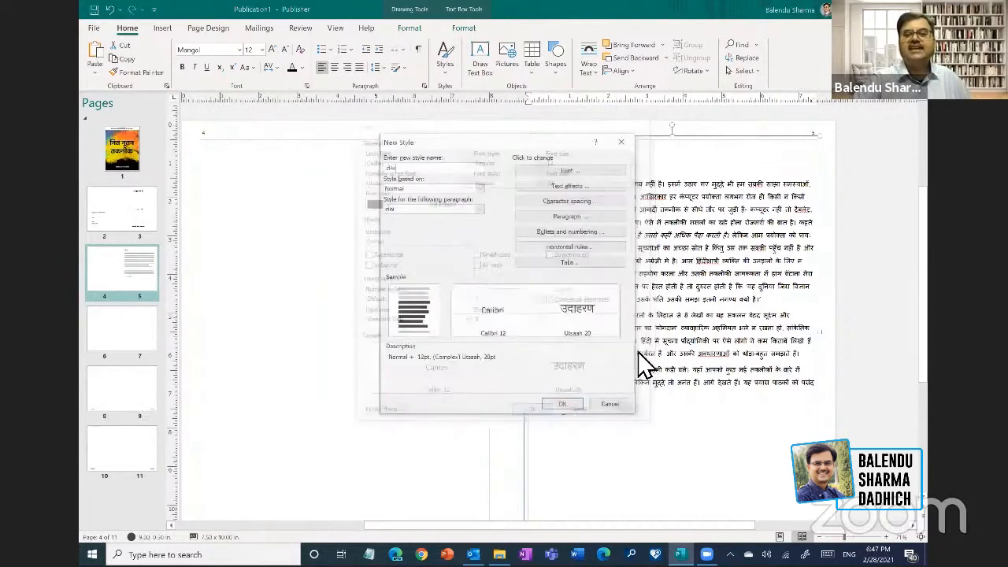
{"action": "left_click", "coordinate": [563, 407]}
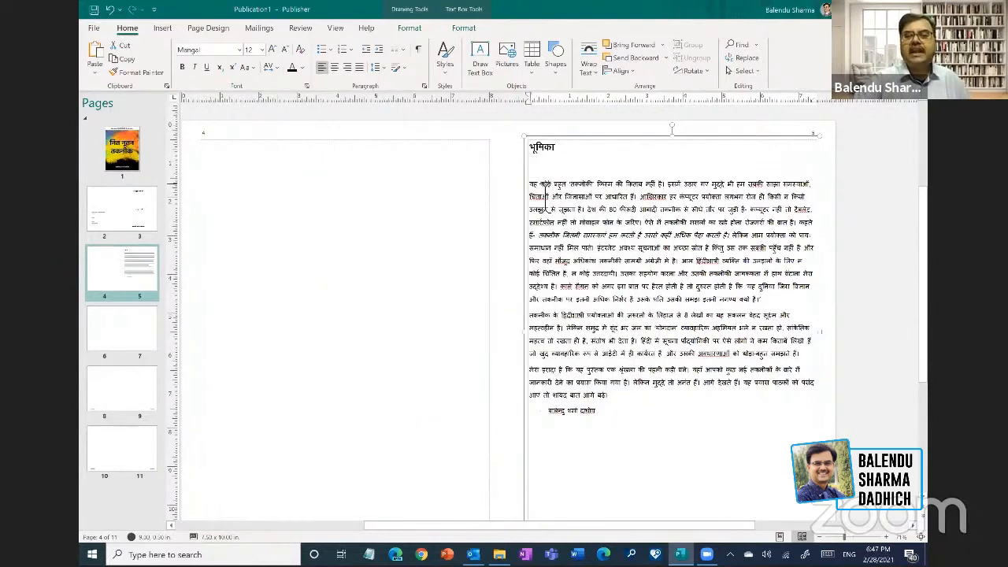
- Apply the "लेख" style to all the preface's body text below the heading "भूमिका"
{"action": "key", "text": "ctrl+a"}
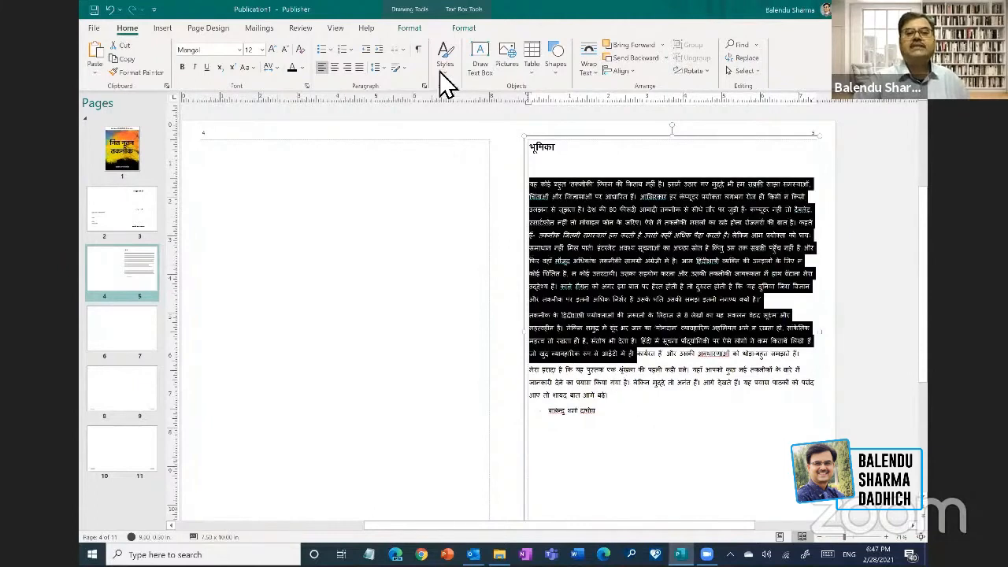
{"action": "left_click", "coordinate": [449, 75]}
{"action": "scroll", "coordinate": [457, 360], "scroll_direction": "down", "scroll_amount": 2}
{"action": "scroll", "coordinate": [452, 423], "scroll_direction": "down", "scroll_amount": 5}
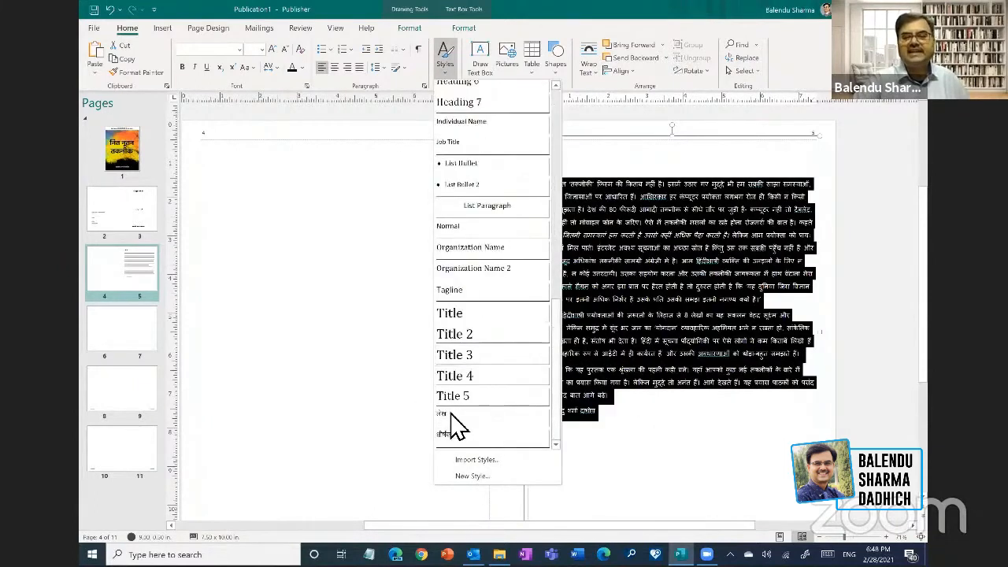
{"action": "left_click", "coordinate": [786, 323]}
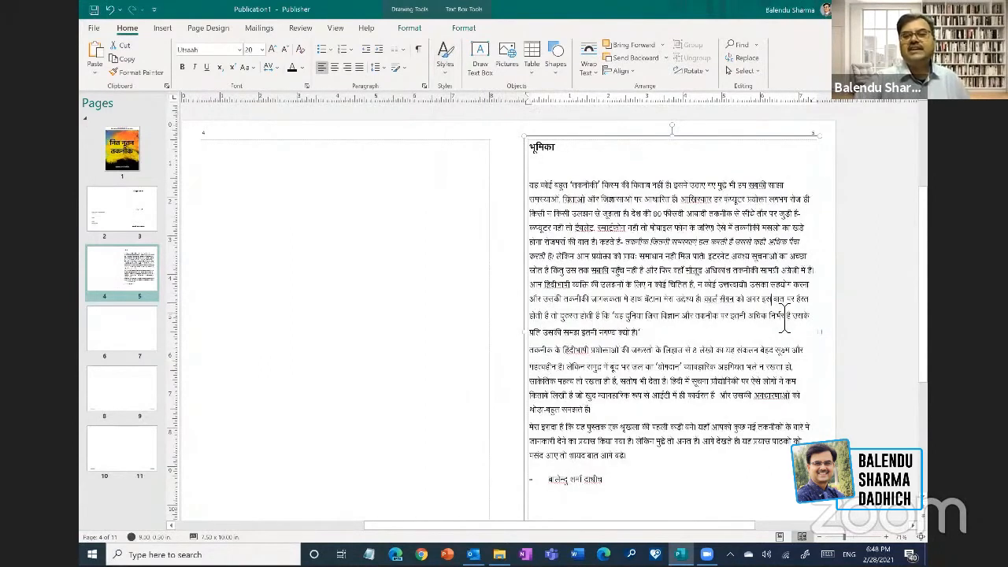
{"action": "double_click", "coordinate": [541, 148]}
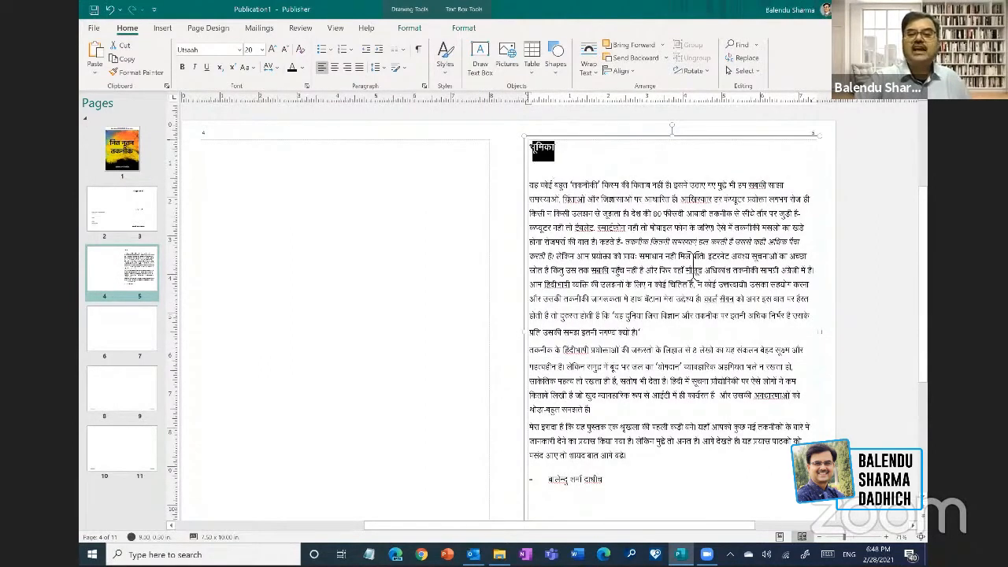
{"action": "left_click", "coordinate": [639, 263]}
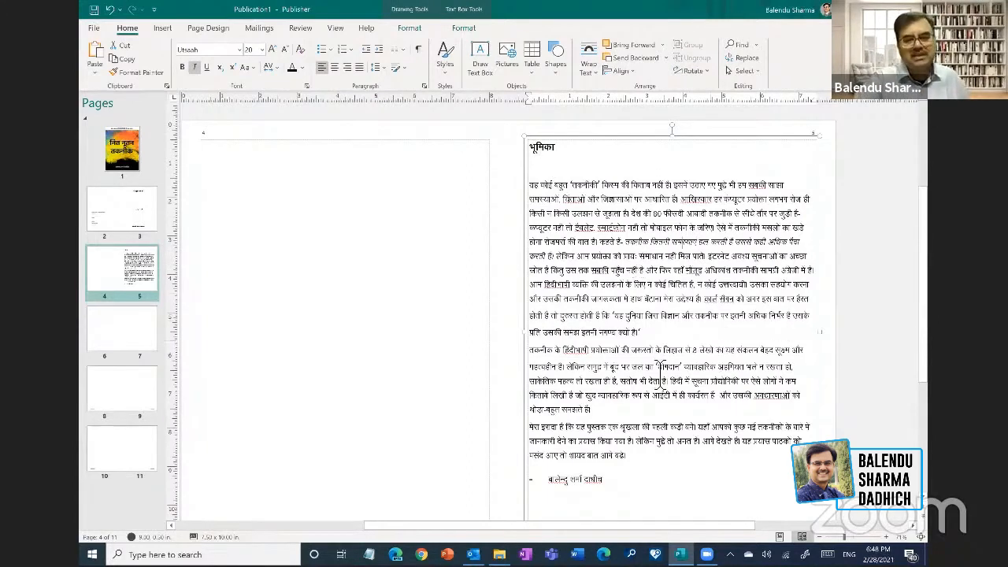
- Make the author's signature line at the end of the preface bold
{"action": "scroll", "coordinate": [628, 451], "scroll_direction": "down", "scroll_amount": 1}
{"action": "left_click_drag", "start_coordinate": [618, 463], "coordinate": [515, 436]}
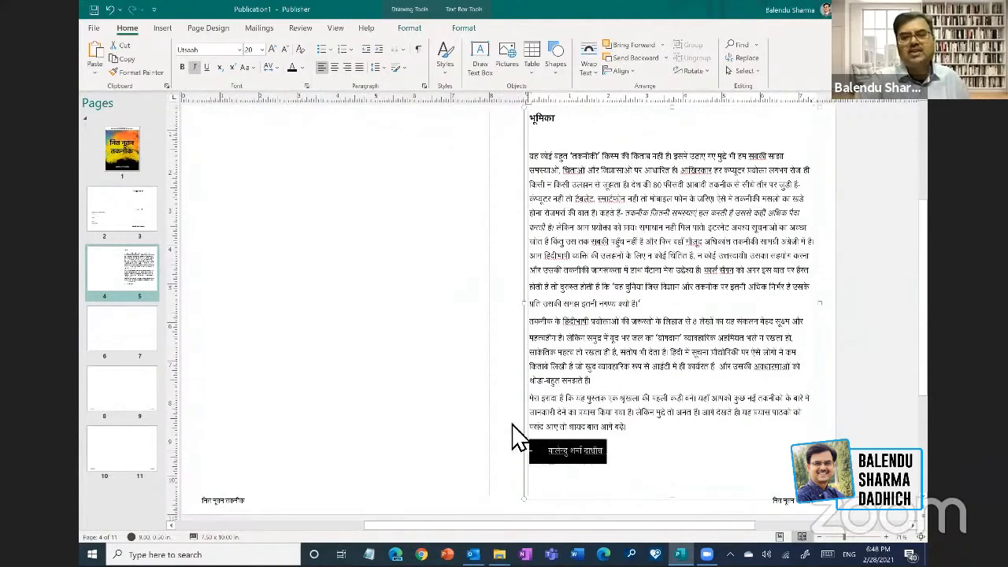
{"action": "left_click", "coordinate": [182, 67]}
{"action": "left_click", "coordinate": [769, 252]}
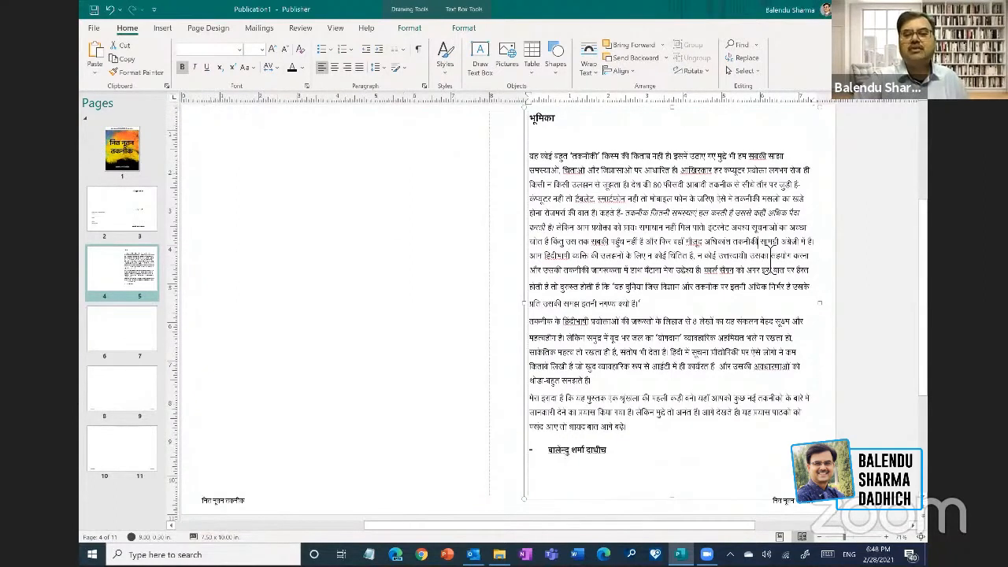
{"action": "scroll", "coordinate": [655, 268], "scroll_direction": "up", "scroll_amount": 1}
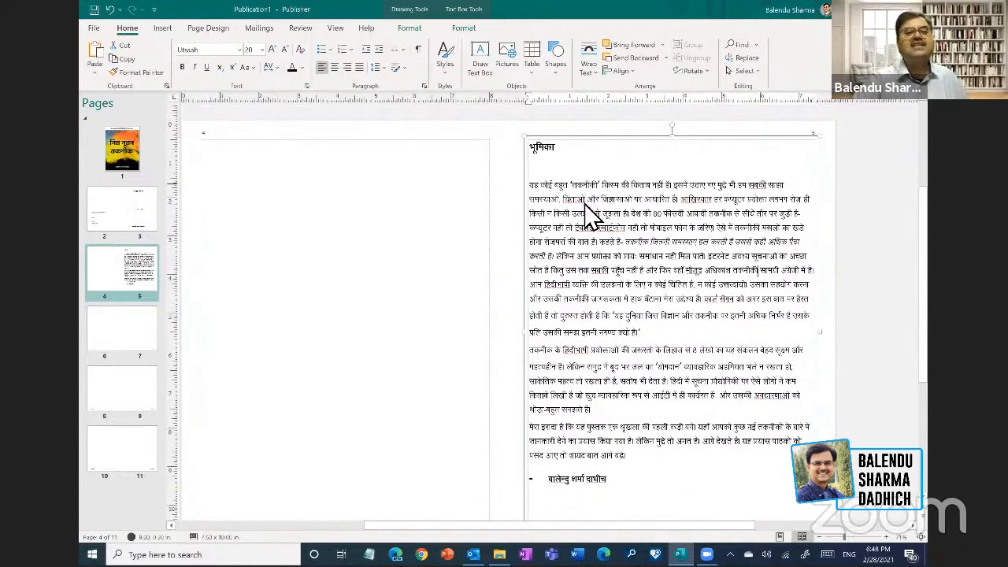
- Insert a picture placeholder on page 5, enlarge it to about 2.3 inches square and place it at the left edge of the preface text
{"action": "left_click", "coordinate": [163, 30]}
{"action": "left_click", "coordinate": [272, 61]}
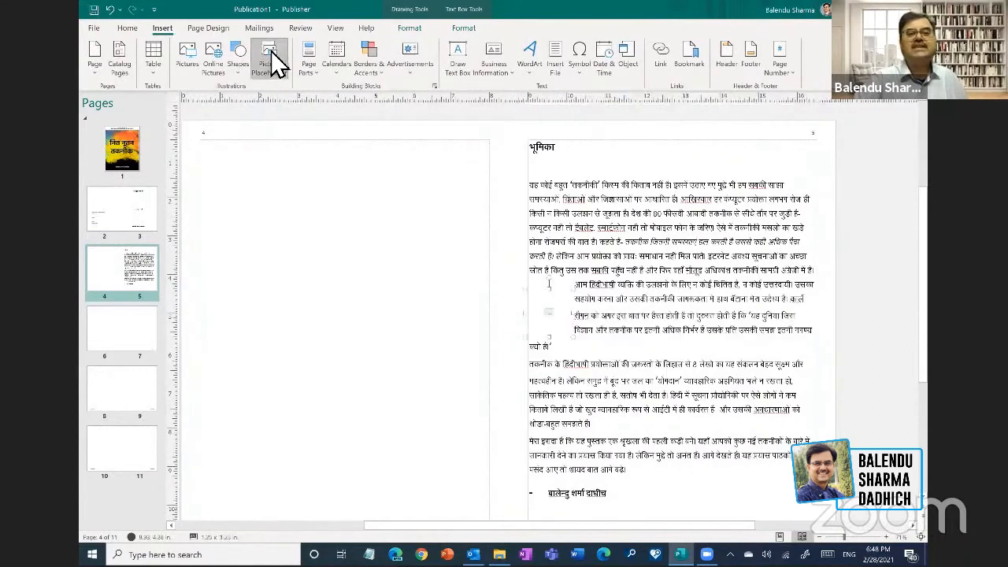
{"action": "left_click_drag", "start_coordinate": [588, 353], "coordinate": [627, 393]}
{"action": "left_click_drag", "start_coordinate": [591, 272], "coordinate": [590, 284]}
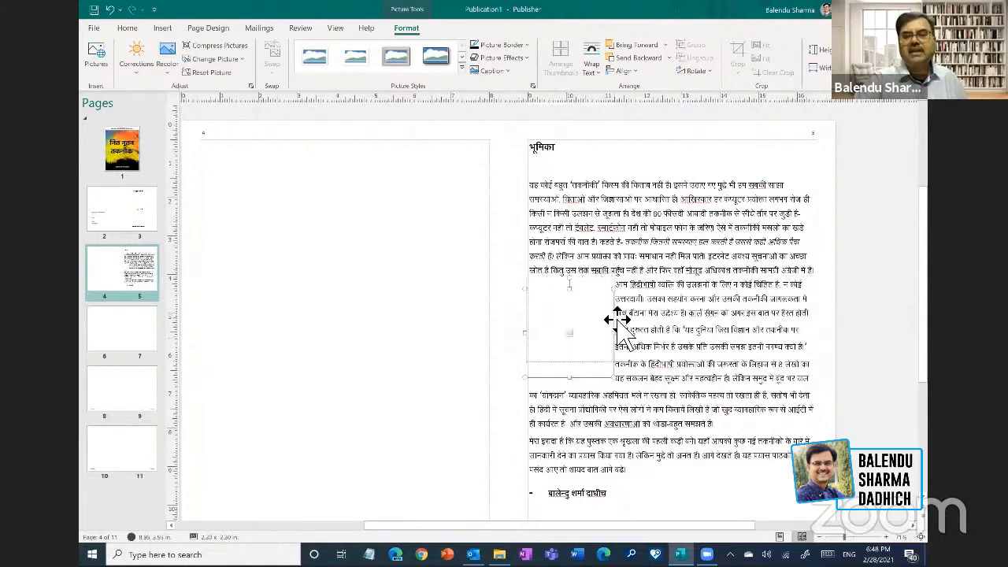
- Fill the placeholder with the author's wide-background portrait PNG from the images folder and align it with the text margin
{"action": "left_click", "coordinate": [570, 317]}
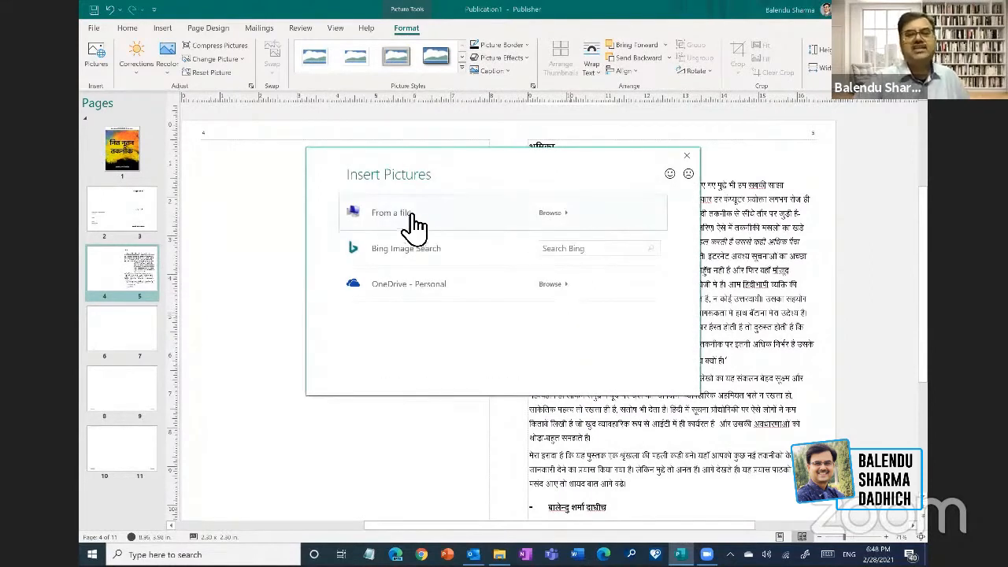
{"action": "left_click", "coordinate": [412, 225]}
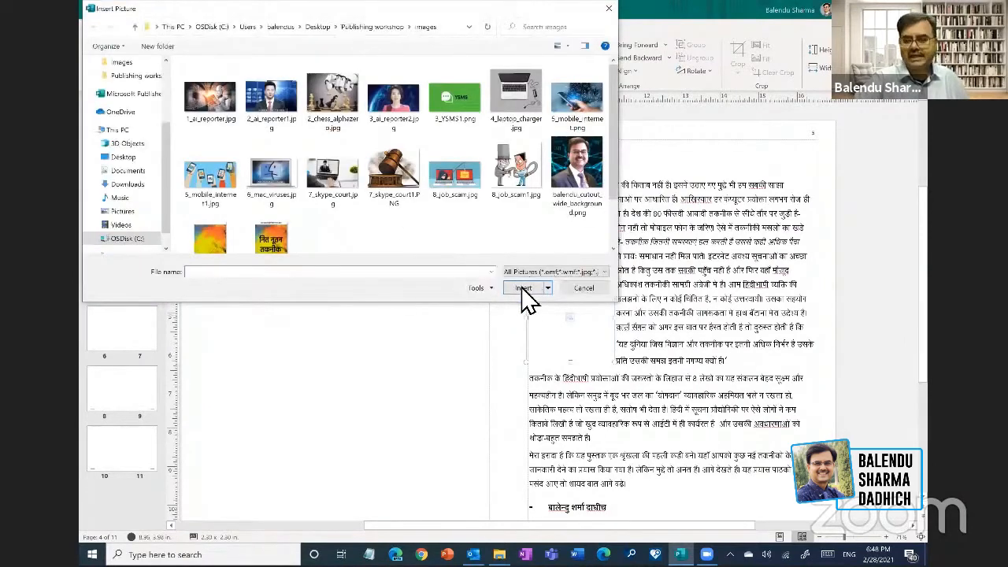
{"action": "left_click", "coordinate": [750, 341]}
{"action": "left_click_drag", "start_coordinate": [606, 287], "coordinate": [609, 287]}
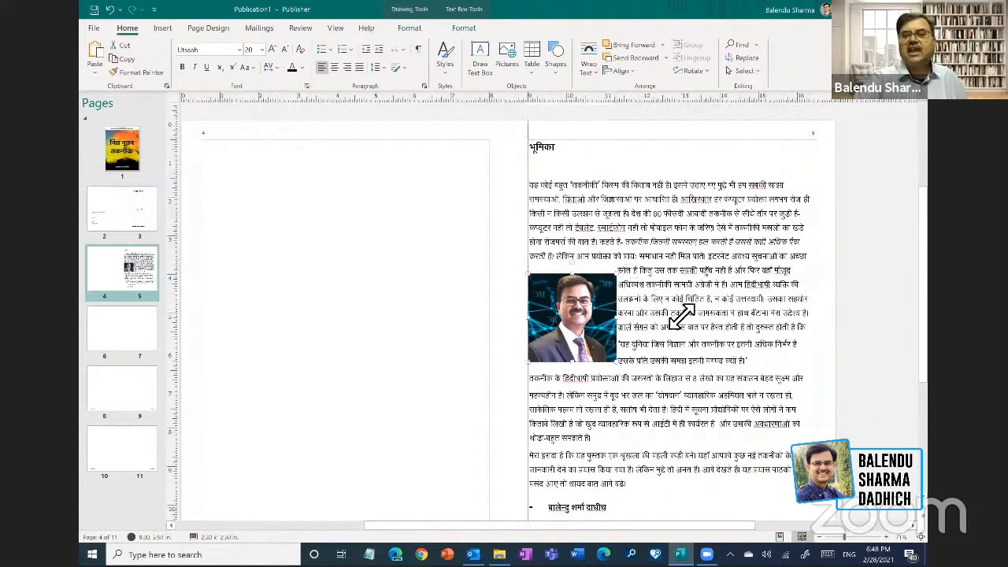
- Look through the portrait's picture formatting options, including its colors and lines settings
{"action": "left_click", "coordinate": [615, 319]}
{"action": "right_click", "coordinate": [614, 319]}
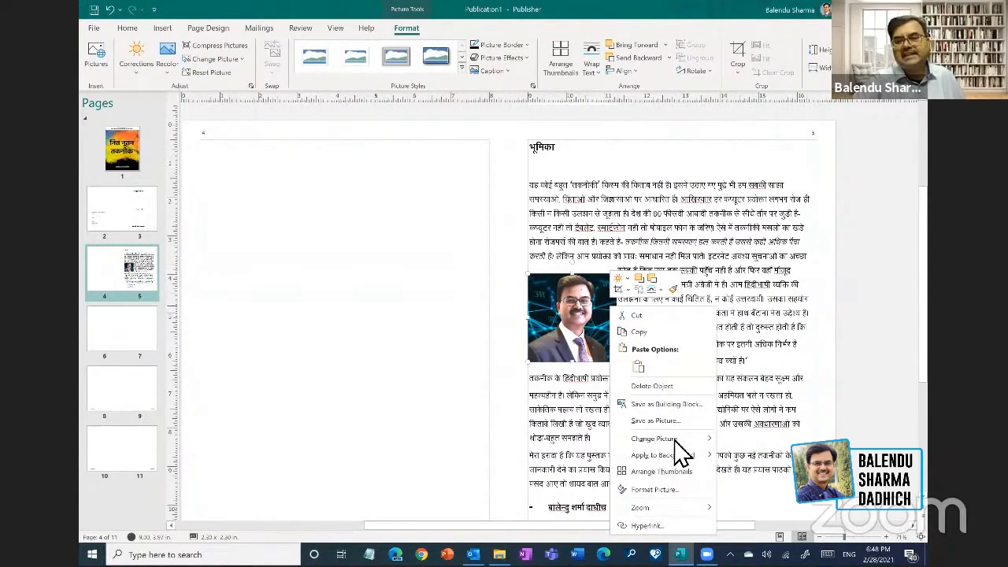
{"action": "left_click", "coordinate": [652, 493]}
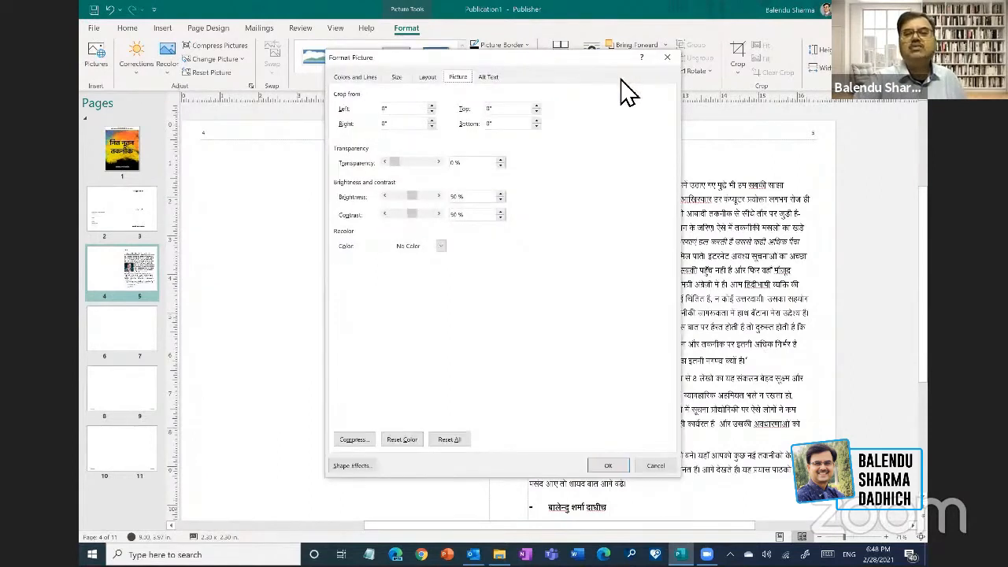
{"action": "left_click", "coordinate": [463, 94]}
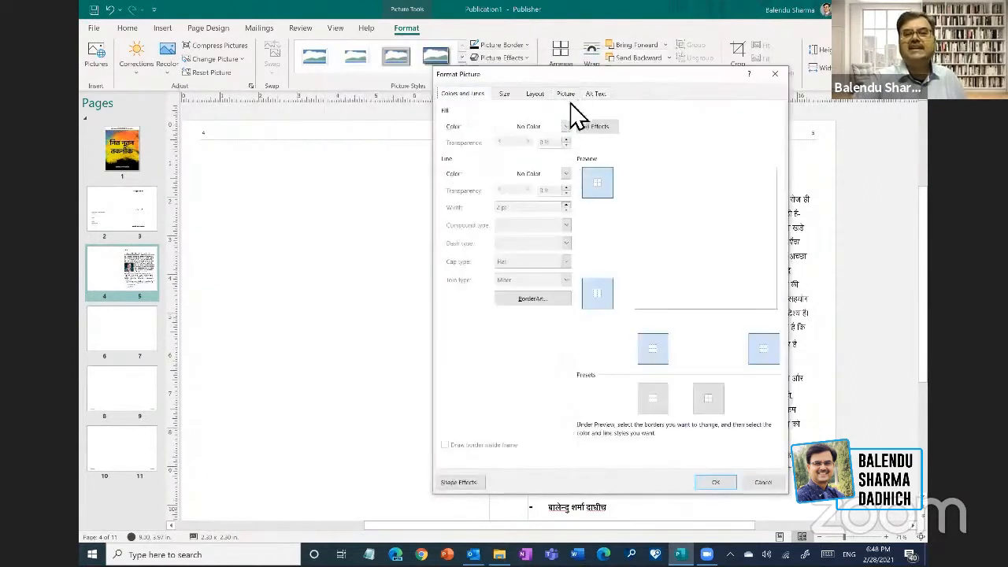
{"action": "left_click", "coordinate": [775, 74]}
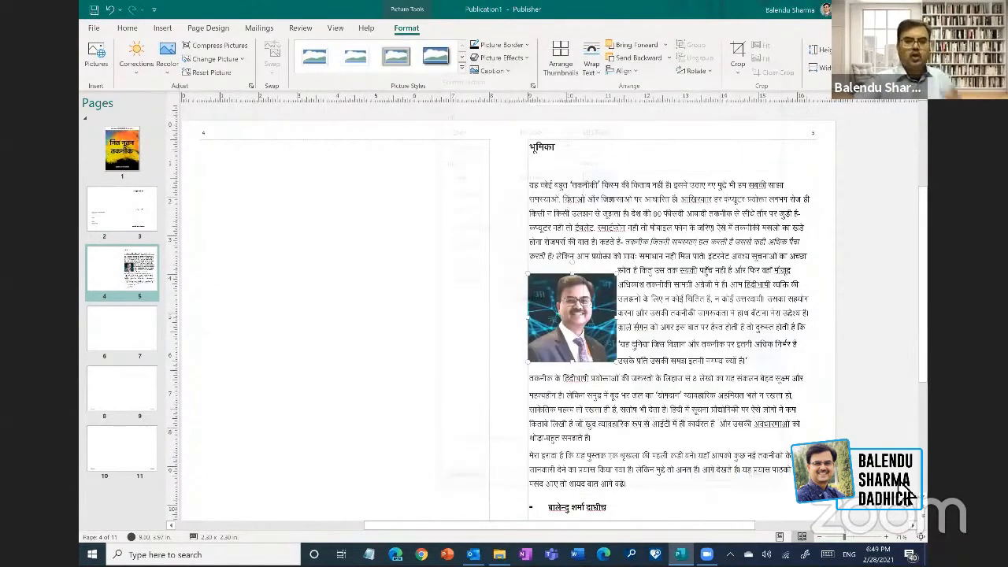
- Try applying the "शीर्षक" style to the preface's first body paragraph
{"action": "left_click", "coordinate": [543, 377]}
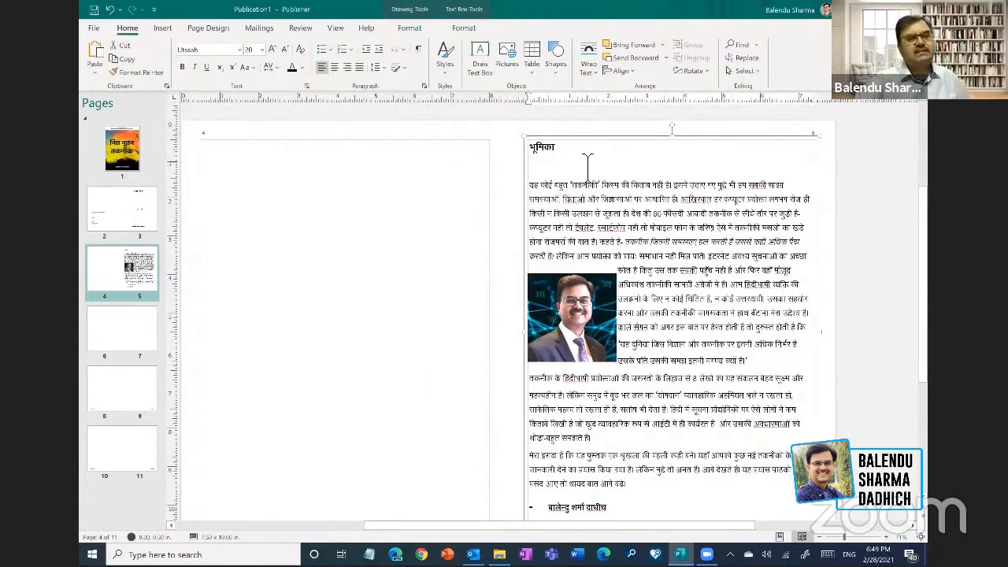
{"action": "double_click", "coordinate": [543, 147]}
{"action": "left_click", "coordinate": [549, 146]}
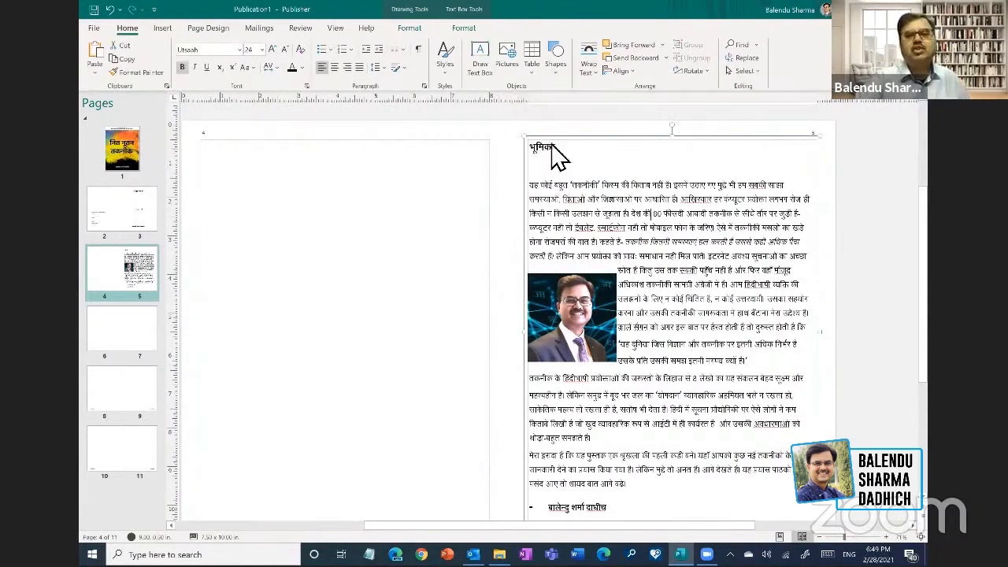
{"action": "left_click", "coordinate": [445, 71]}
{"action": "scroll", "coordinate": [480, 451], "scroll_direction": "down", "scroll_amount": 10}
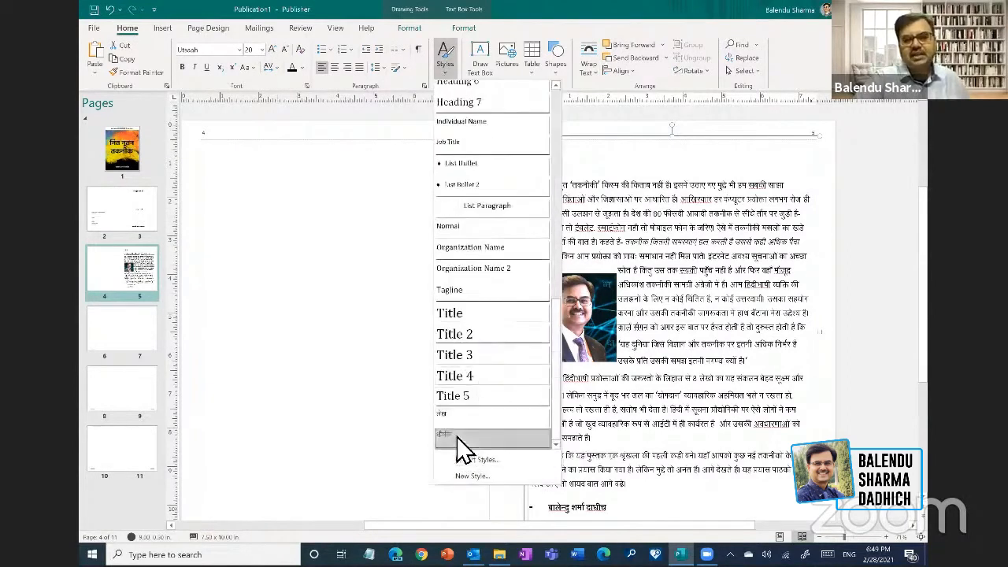
{"action": "left_click", "coordinate": [463, 439]}
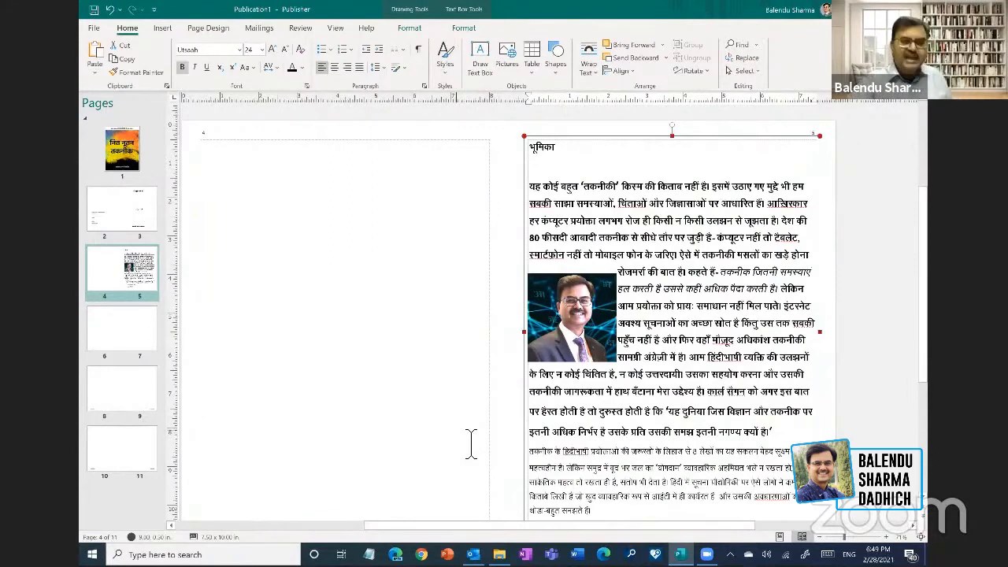
- Select the preface text from the first body paragraph onward, excluding the heading, and reapply the "लेख" style to it
{"action": "left_click", "coordinate": [602, 275]}
{"action": "left_click", "coordinate": [648, 235]}
{"action": "key", "text": "ctrl+a"}
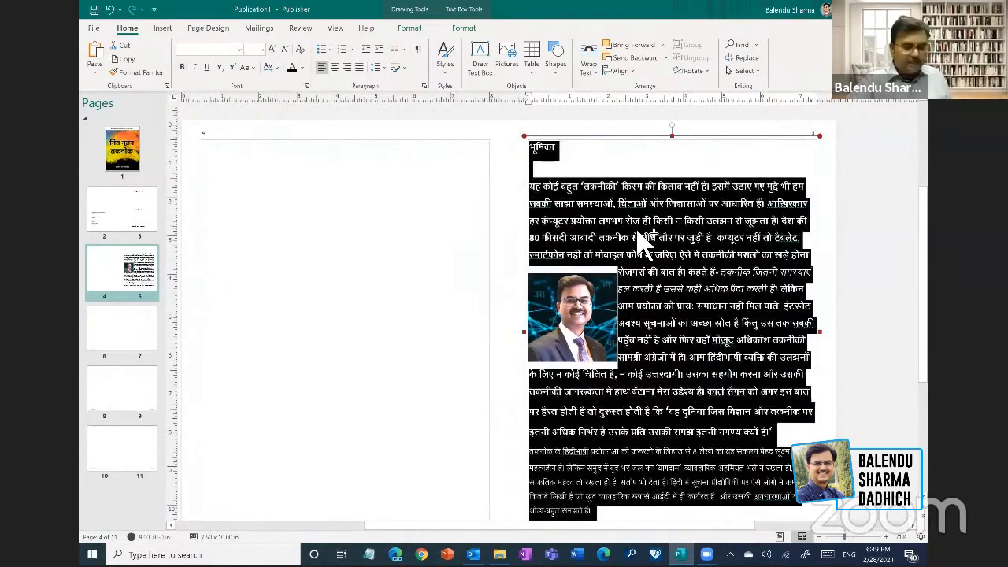
{"action": "left_click", "coordinate": [619, 205]}
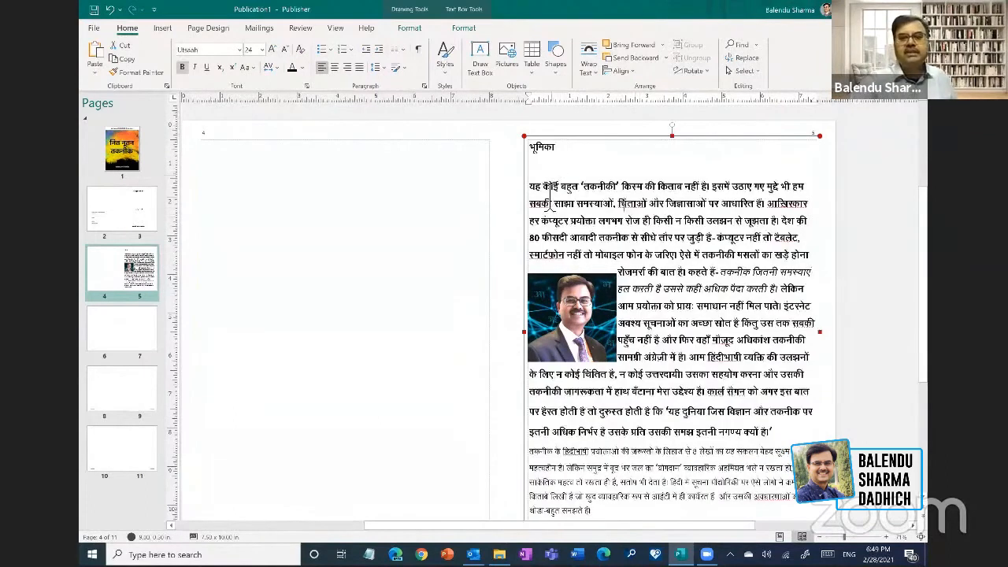
{"action": "left_click", "coordinate": [530, 189]}
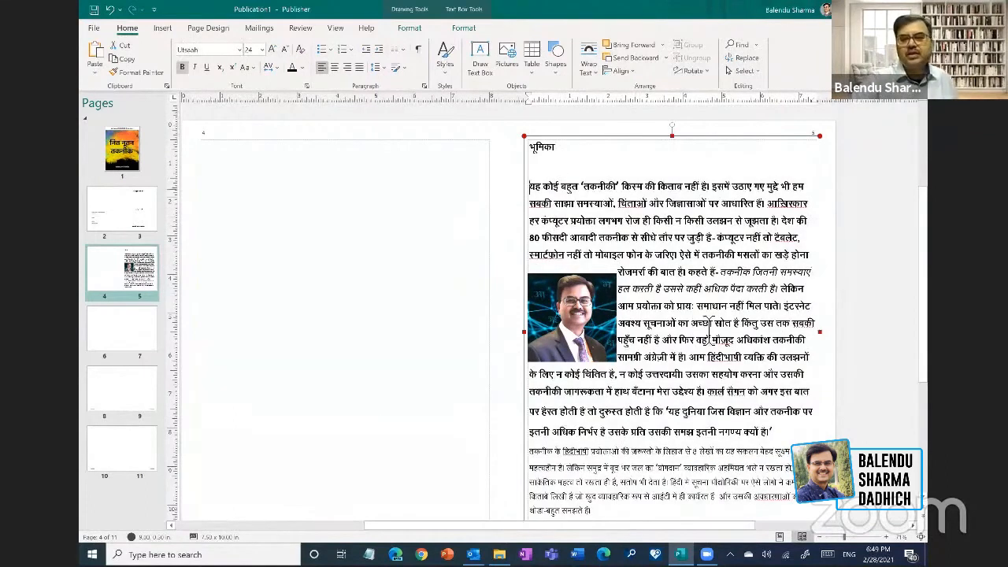
{"action": "key", "text": "ctrl+shift+End"}
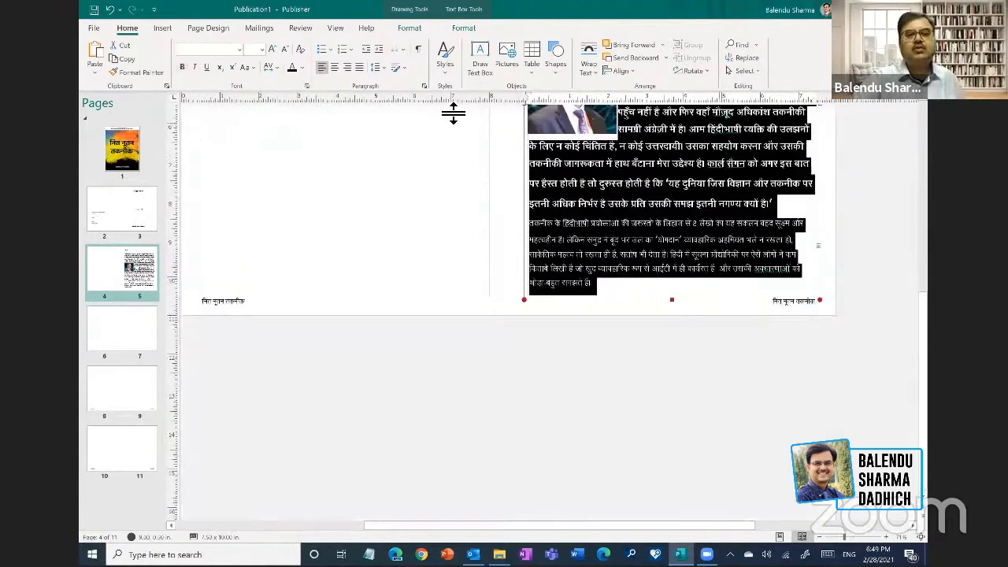
{"action": "left_click", "coordinate": [445, 57]}
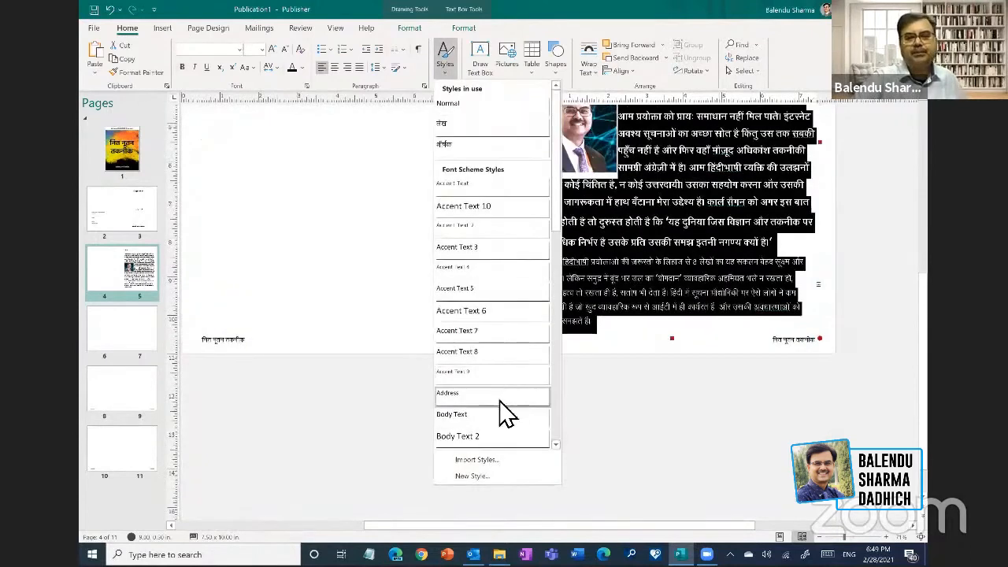
{"action": "left_click", "coordinate": [718, 211]}
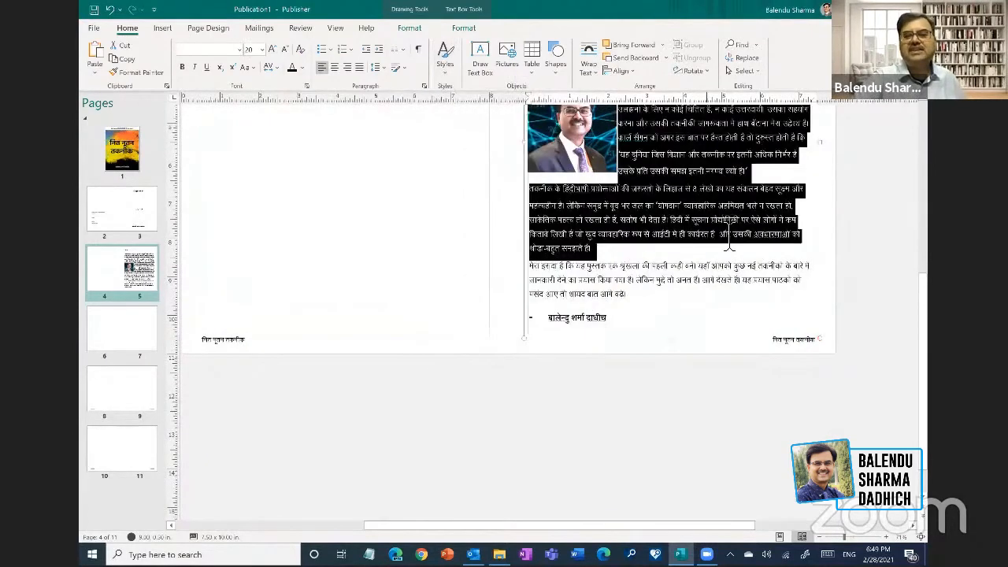
- Deselect the preface text and compare the finished preface page with the blank spread that follows it
{"action": "left_click", "coordinate": [730, 246]}
{"action": "scroll", "coordinate": [731, 246], "scroll_direction": "up", "scroll_amount": 4}
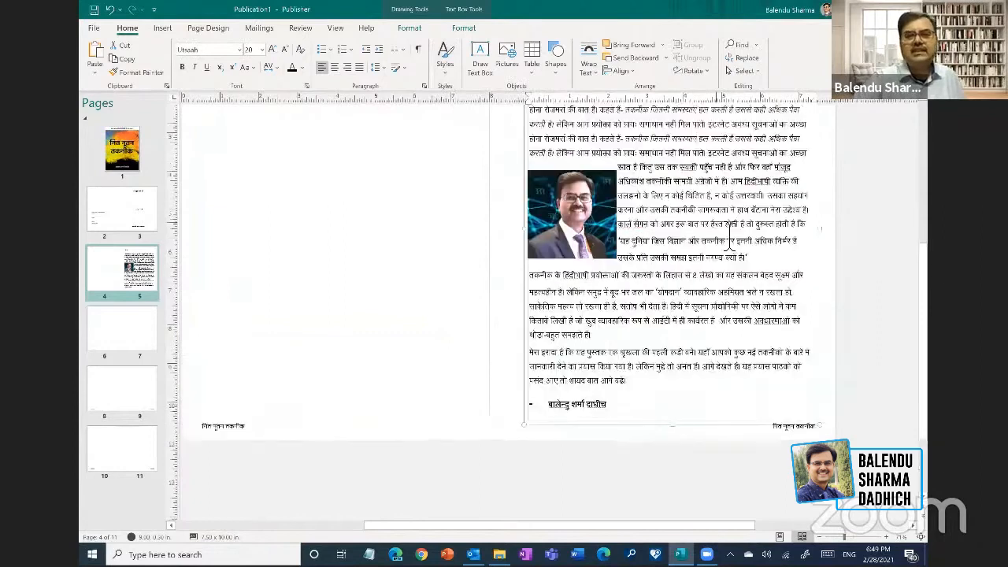
{"action": "left_click", "coordinate": [118, 339]}
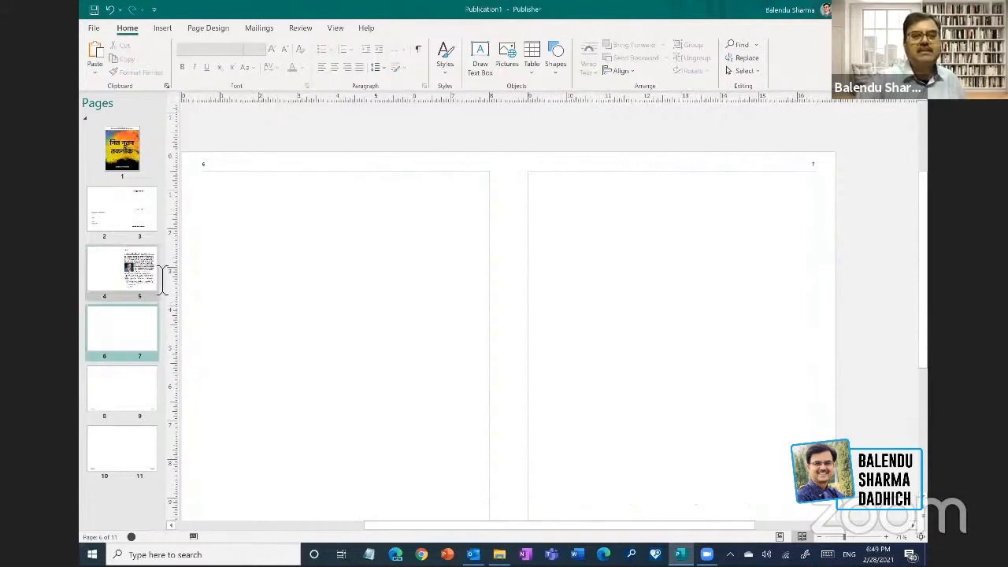
{"action": "left_click", "coordinate": [124, 276]}
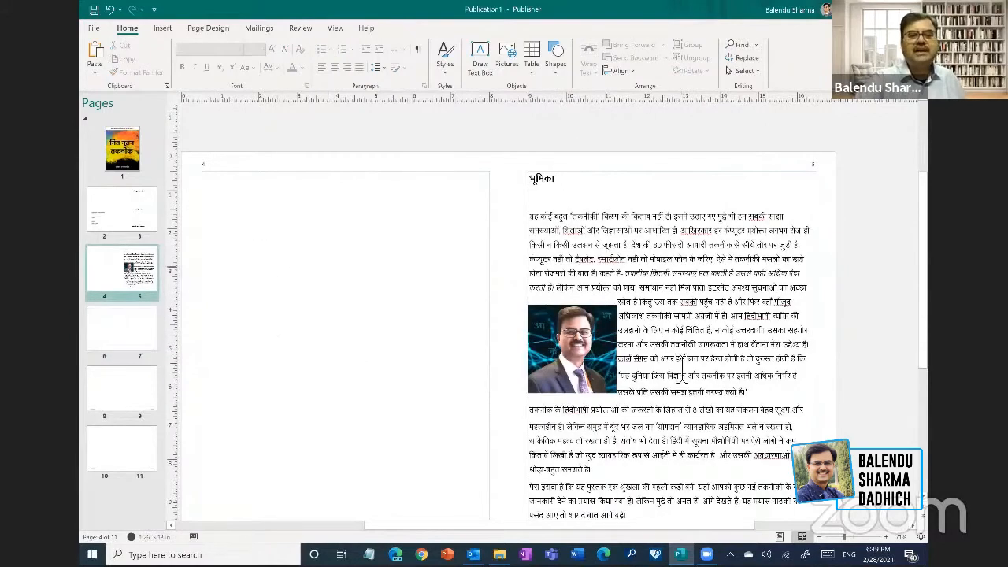
- Insert the text file 190217_artificial_reporters.docx into the page 7 text box and autoflow its overflow into page 8
{"action": "scroll", "coordinate": [682, 369], "scroll_direction": "down", "scroll_amount": 1}
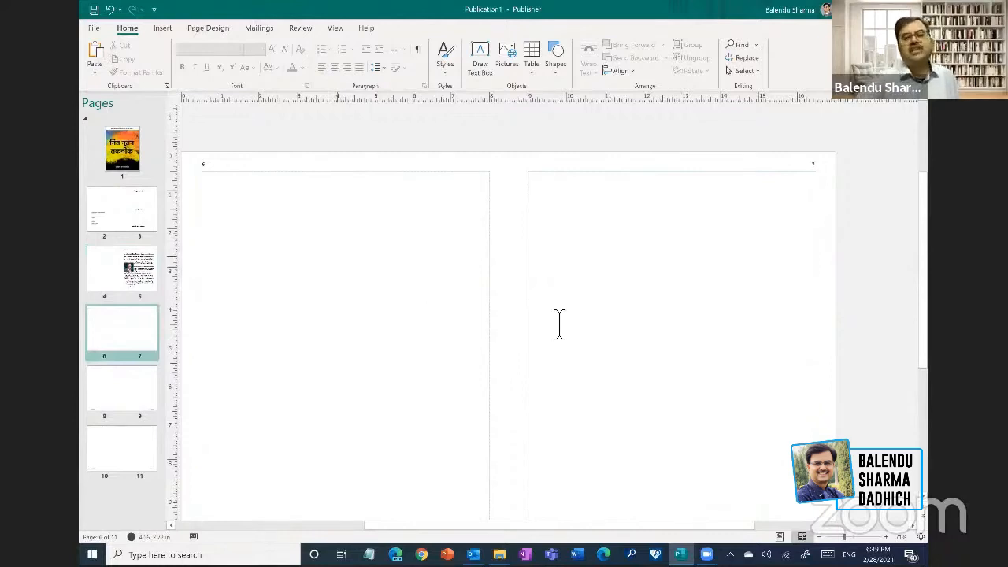
{"action": "left_click", "coordinate": [639, 220]}
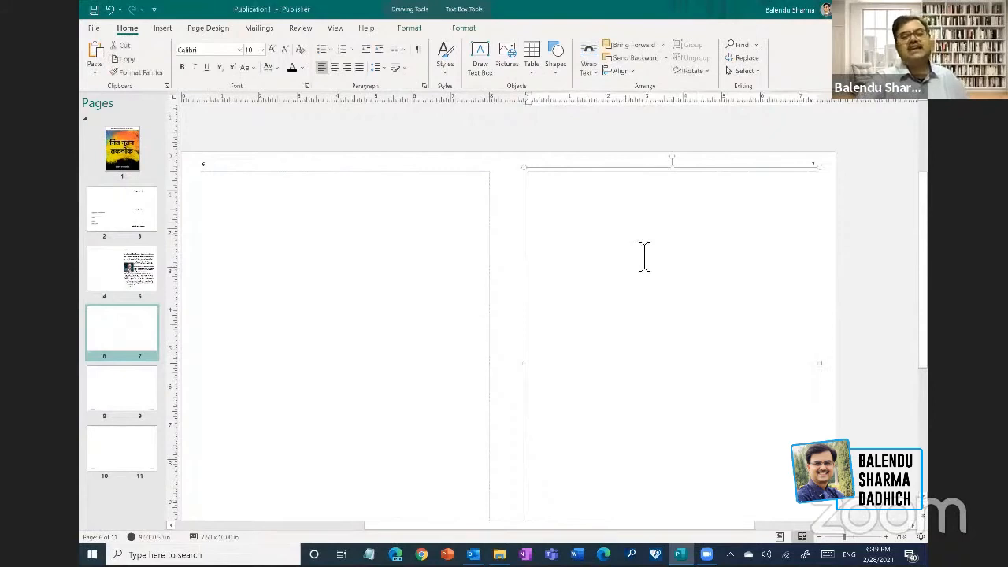
{"action": "key", "text": "ctrl+v"}
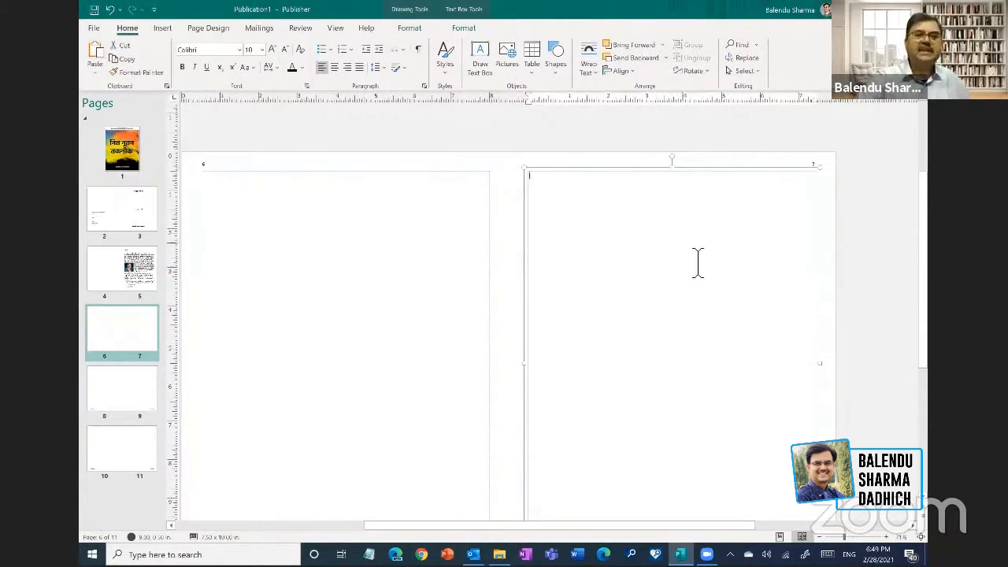
{"action": "left_click", "coordinate": [162, 29]}
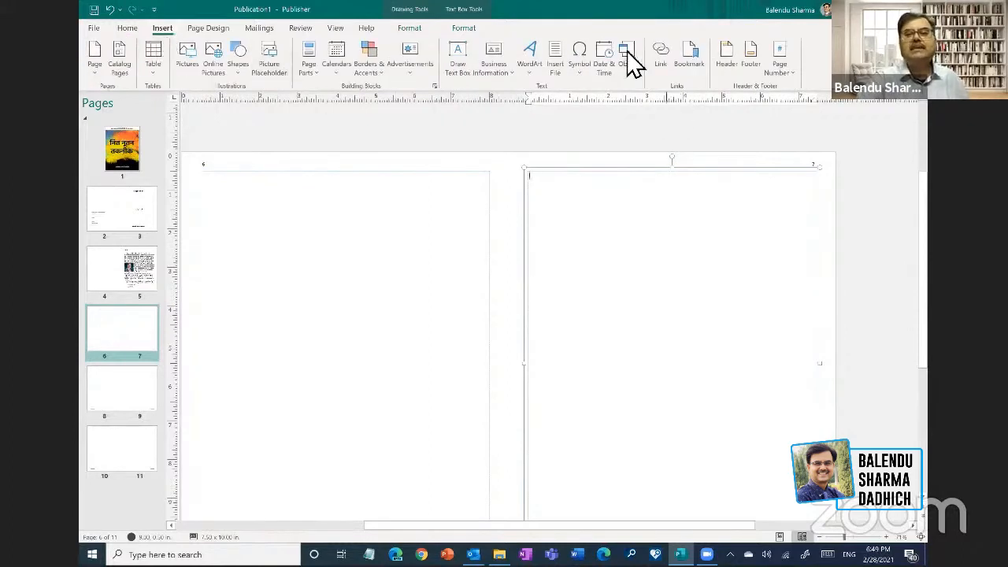
{"action": "left_click", "coordinate": [559, 61]}
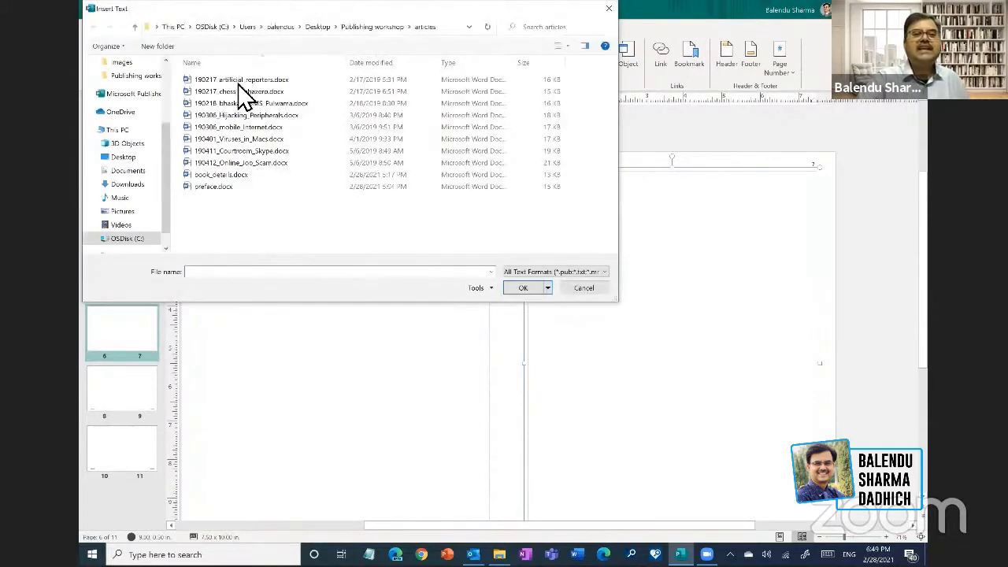
{"action": "left_click", "coordinate": [238, 82]}
{"action": "left_click", "coordinate": [523, 288]}
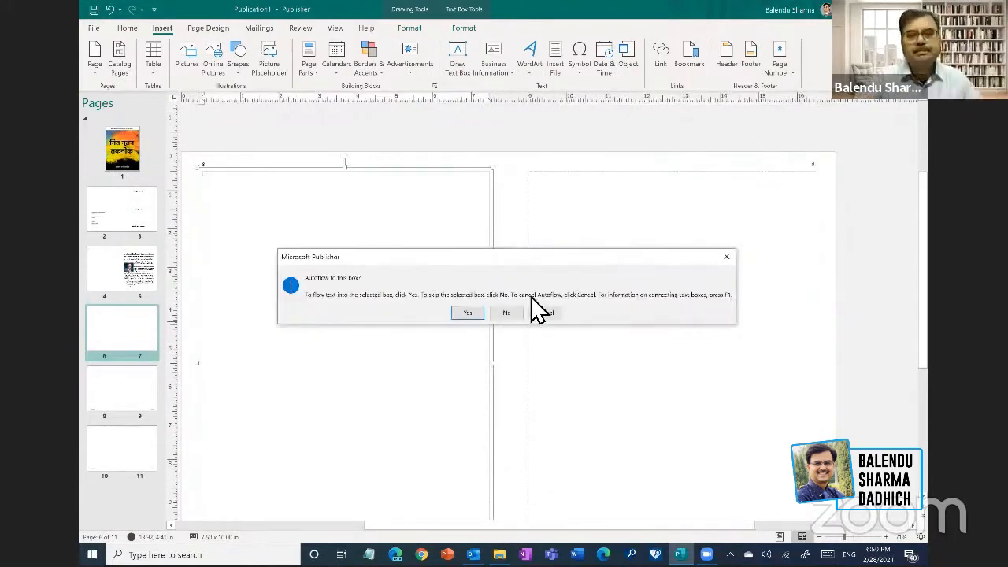
{"action": "left_click", "coordinate": [469, 312]}
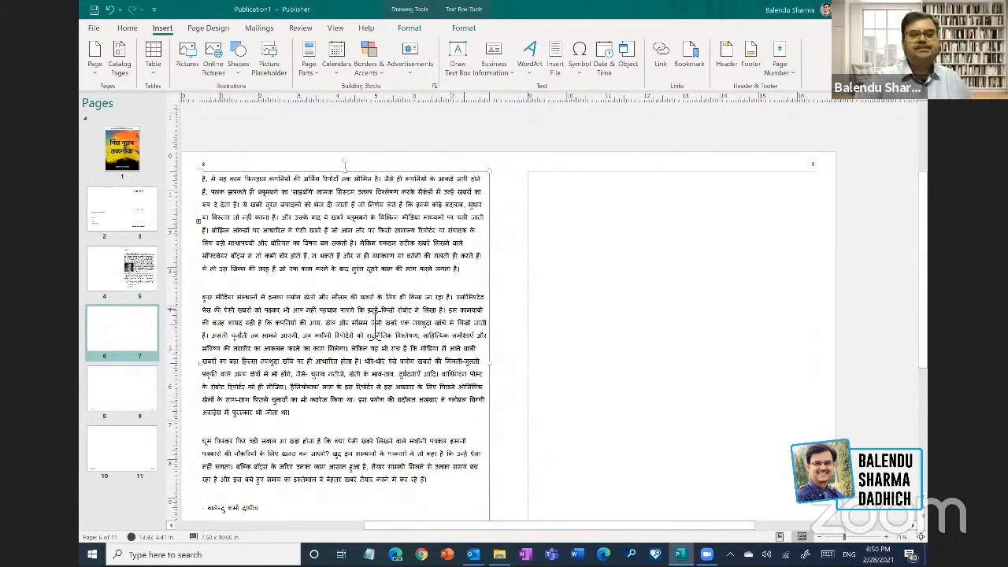
- Examine how the imported article starts on page 7 and continues on page 8, comparing its text with the preface spread
{"action": "left_click", "coordinate": [695, 253]}
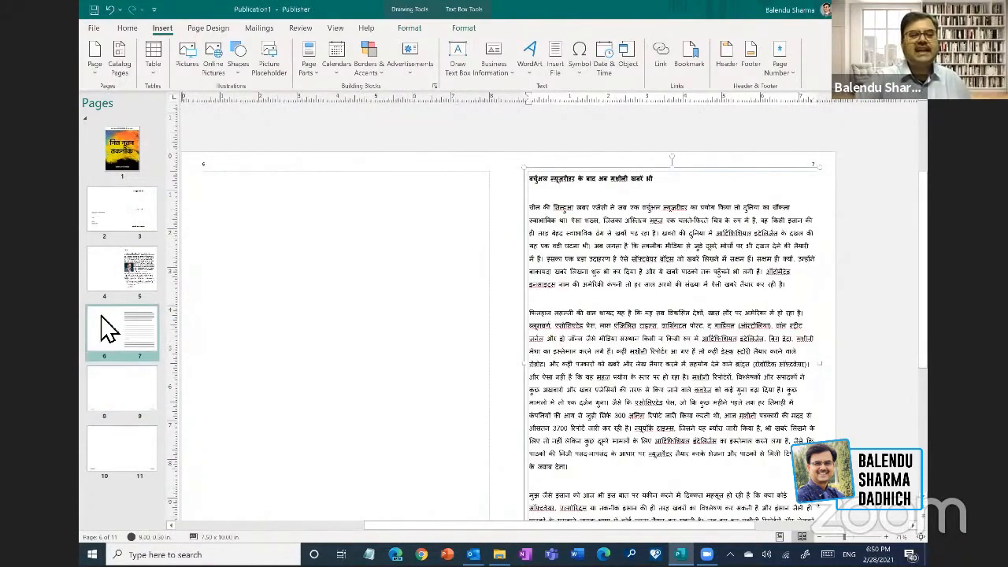
{"action": "left_click", "coordinate": [144, 277]}
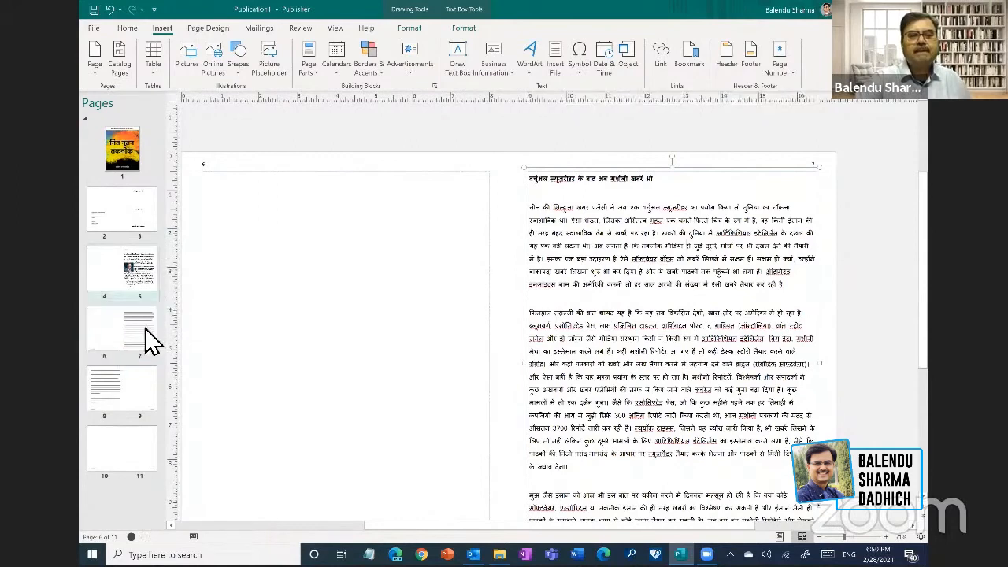
{"action": "scroll", "coordinate": [653, 367], "scroll_direction": "down", "scroll_amount": 2}
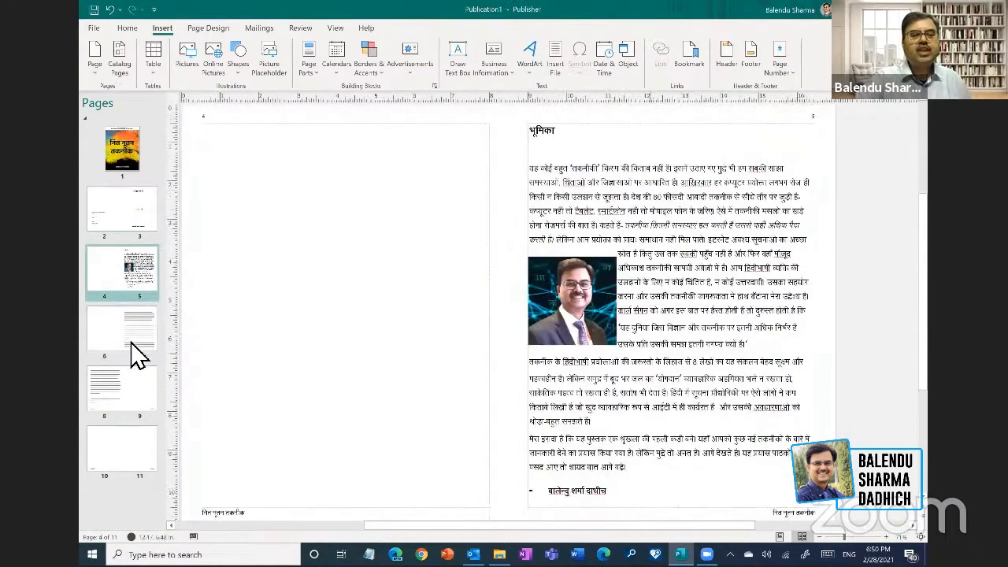
{"action": "scroll", "coordinate": [630, 299], "scroll_direction": "down", "scroll_amount": 2}
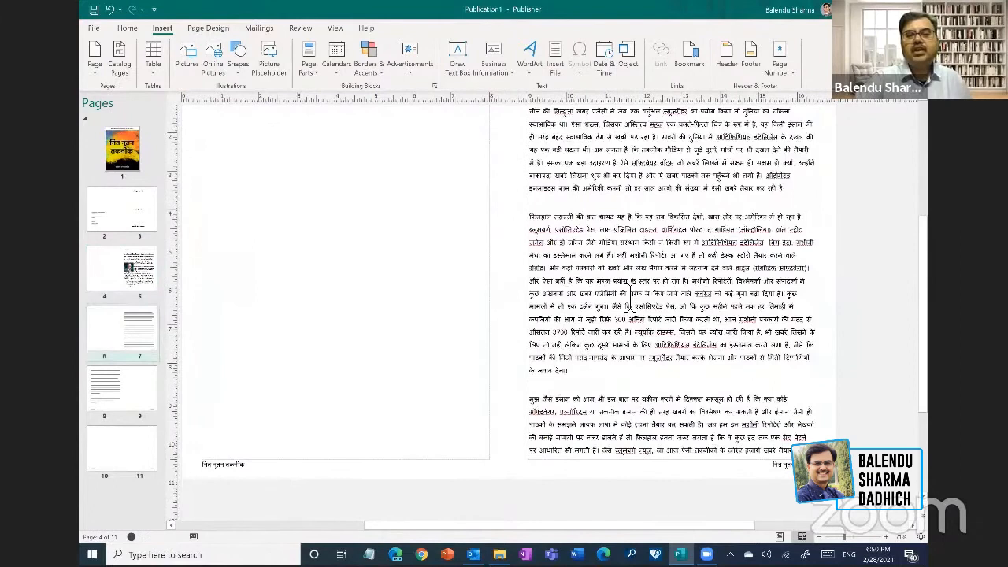
{"action": "scroll", "coordinate": [624, 302], "scroll_direction": "up", "scroll_amount": 3}
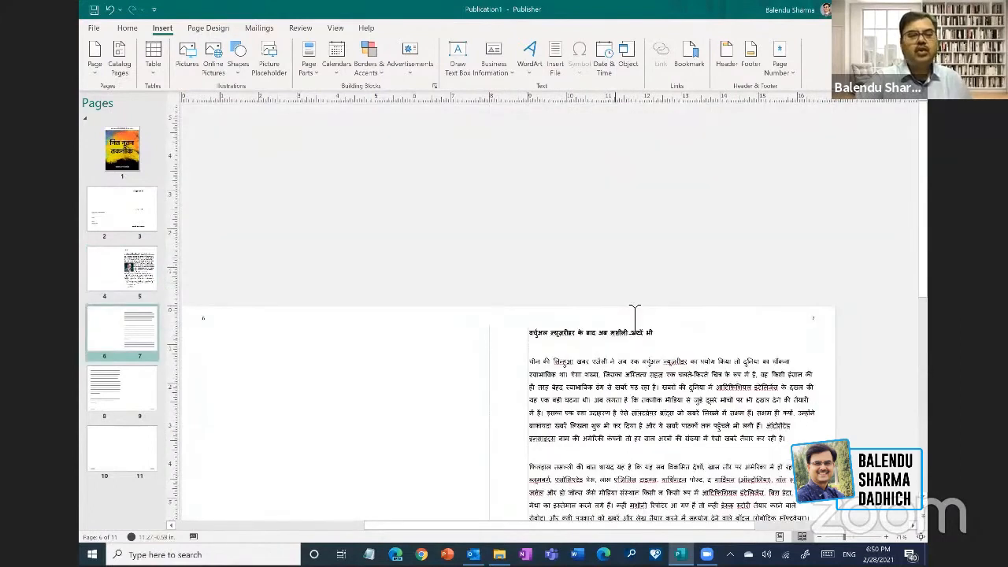
{"action": "scroll", "coordinate": [635, 315], "scroll_direction": "down", "scroll_amount": 1}
{"action": "scroll", "coordinate": [618, 327], "scroll_direction": "down", "scroll_amount": 5}
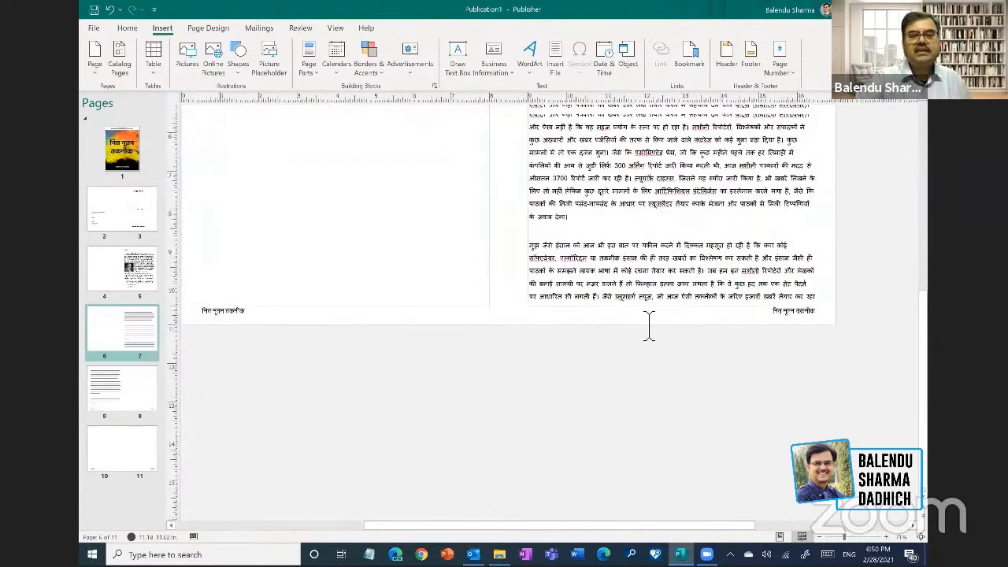
{"action": "scroll", "coordinate": [288, 293], "scroll_direction": "up", "scroll_amount": 2}
{"action": "scroll", "coordinate": [556, 254], "scroll_direction": "up", "scroll_amount": 1}
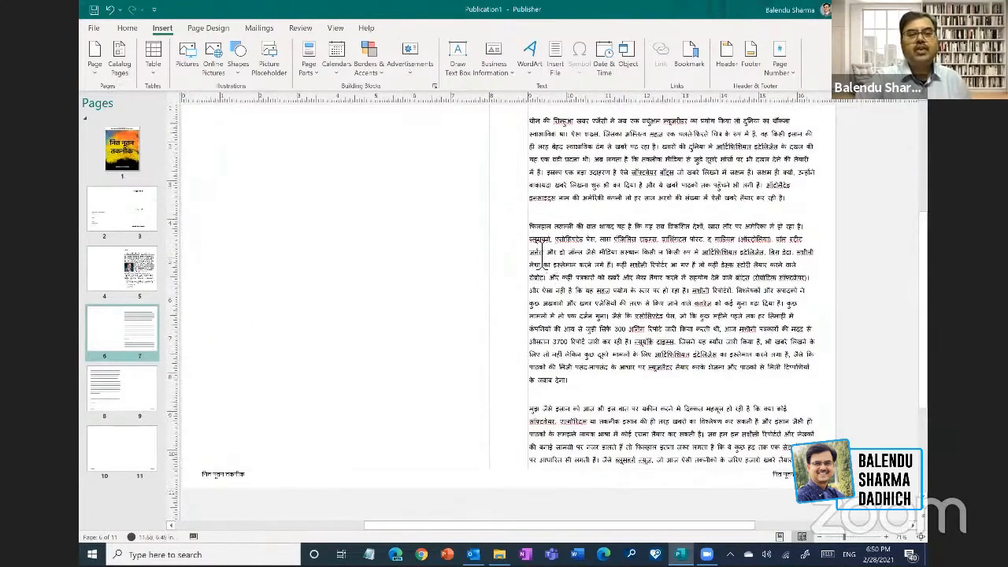
{"action": "scroll", "coordinate": [254, 338], "scroll_direction": "up", "scroll_amount": 2}
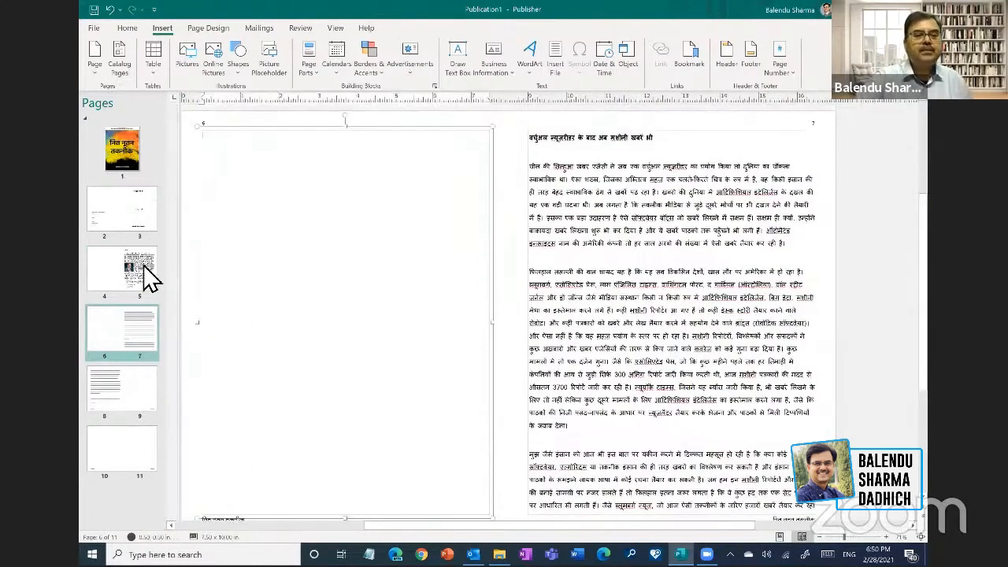
{"action": "scroll", "coordinate": [667, 333], "scroll_direction": "up", "scroll_amount": 1}
{"action": "left_click", "coordinate": [122, 390]}
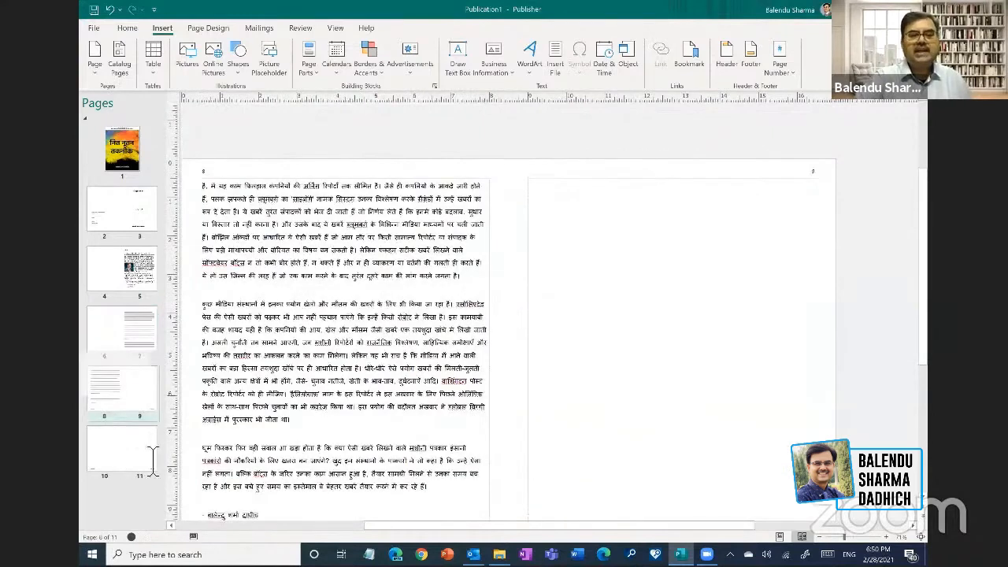
{"action": "left_click", "coordinate": [111, 438]}
- Insert the 190217 chess article file into the page 9 text box and autoflow its overflow into page 10
{"action": "left_click", "coordinate": [131, 395]}
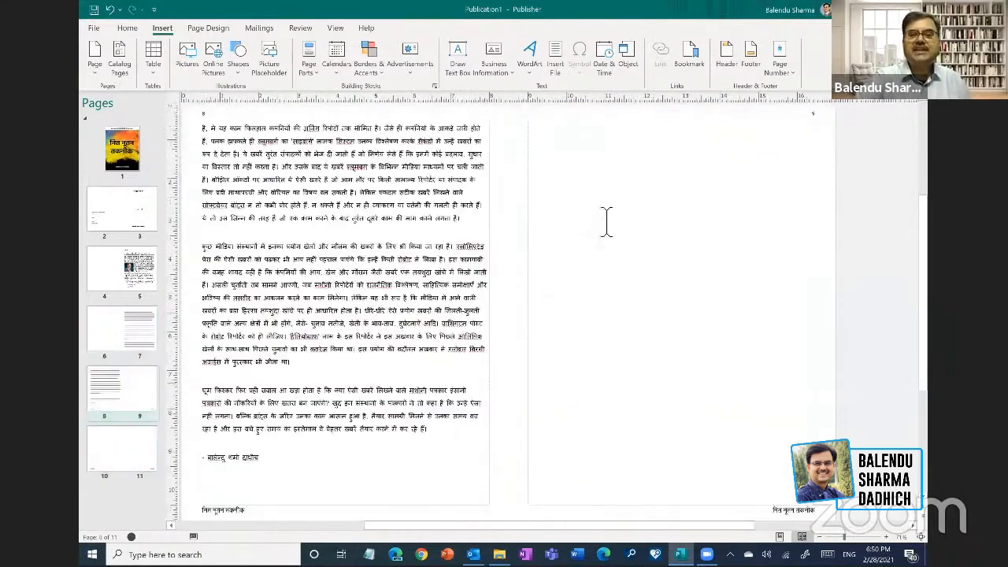
{"action": "left_click", "coordinate": [630, 223]}
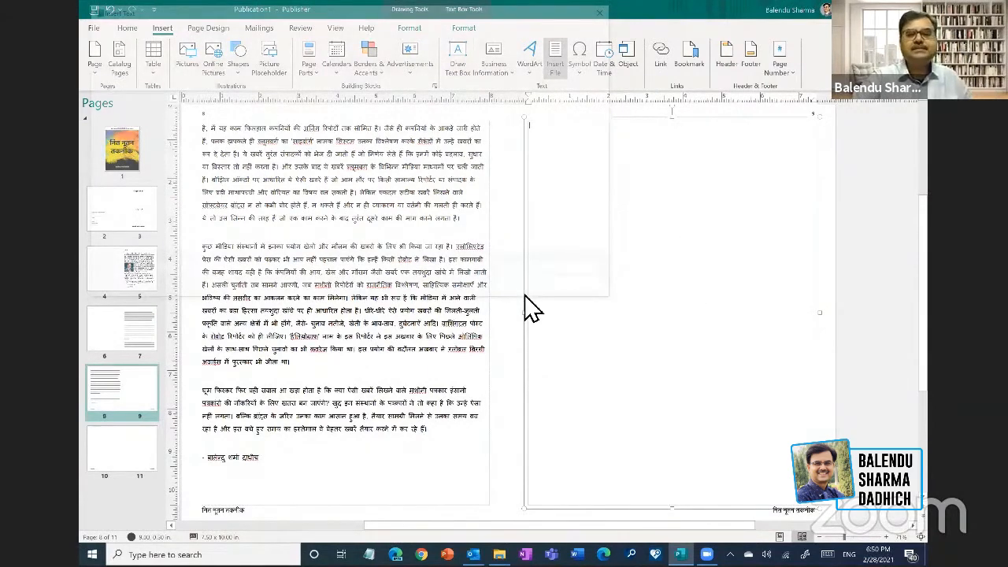
{"action": "left_click", "coordinate": [236, 92]}
{"action": "left_click", "coordinate": [523, 289]}
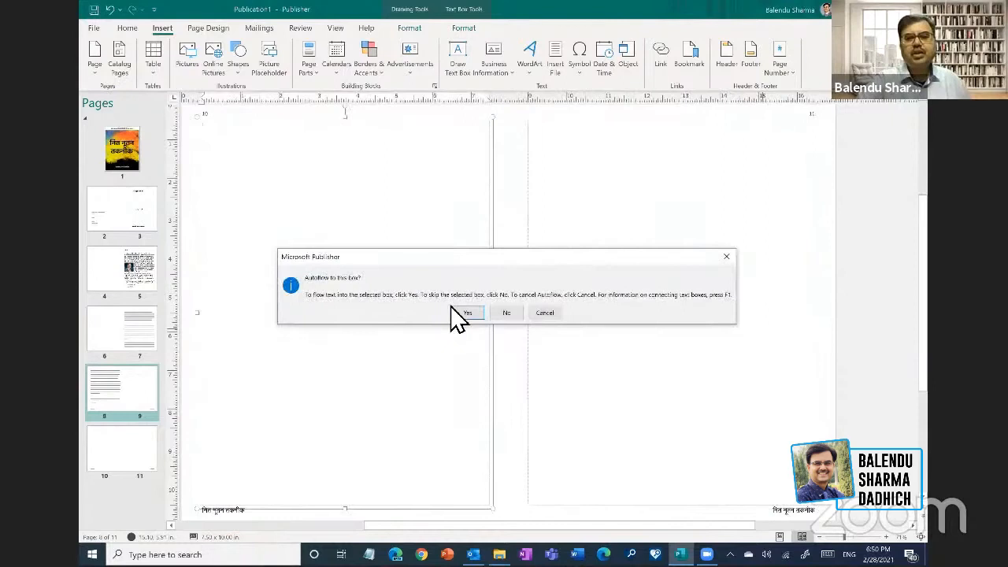
{"action": "left_click", "coordinate": [467, 313]}
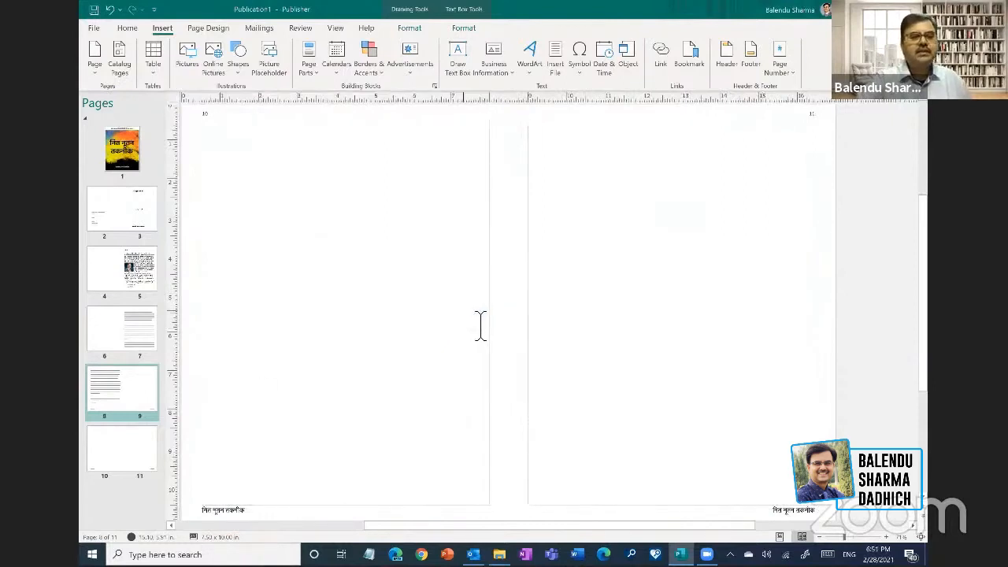
- Review the end of the chess article on page 10 and the first article's layout on the page 6–7 spread
{"action": "left_click", "coordinate": [134, 466]}
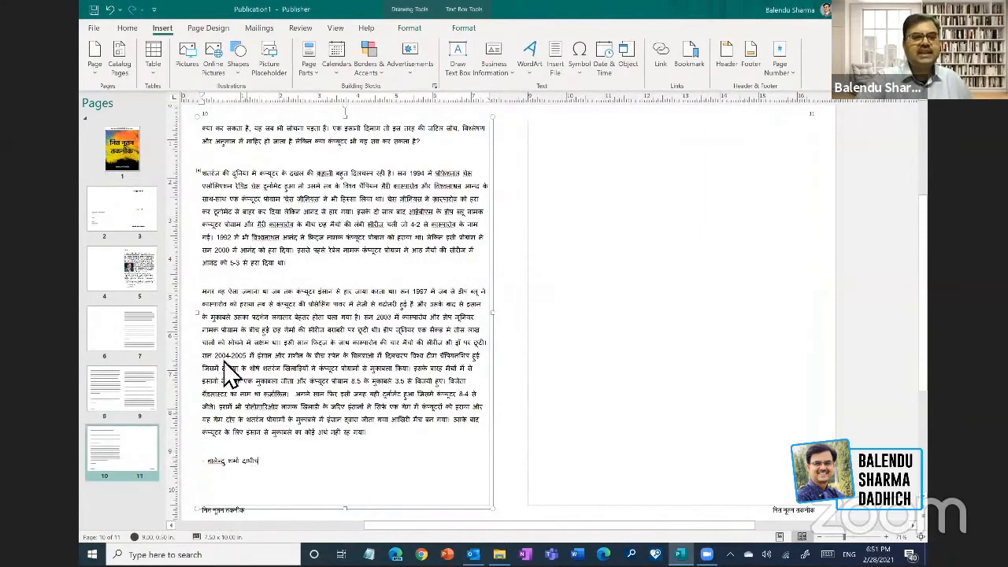
{"action": "left_click", "coordinate": [454, 264]}
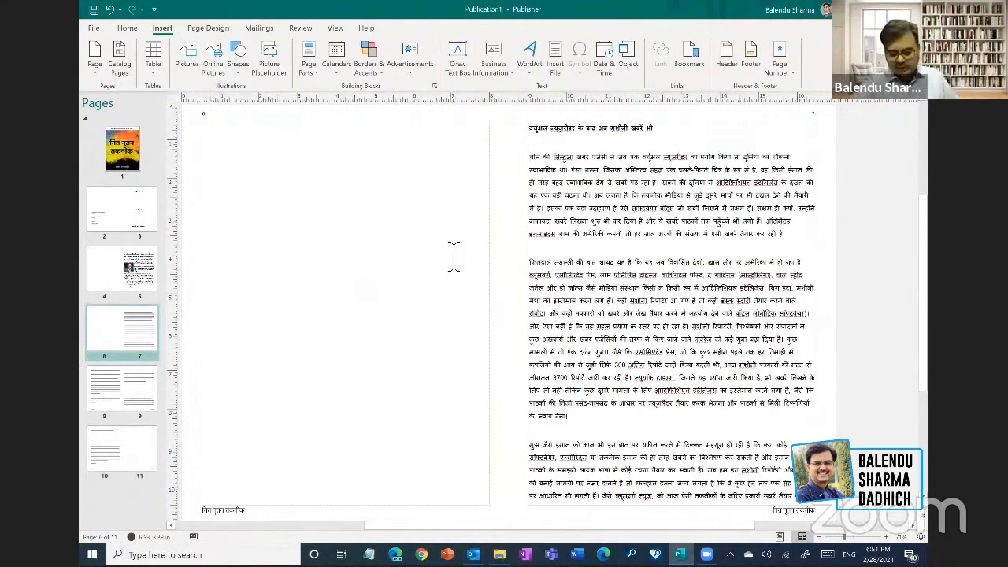
{"action": "scroll", "coordinate": [453, 256], "scroll_direction": "up", "scroll_amount": 1}
{"action": "scroll", "coordinate": [550, 263], "scroll_direction": "up", "scroll_amount": 1}
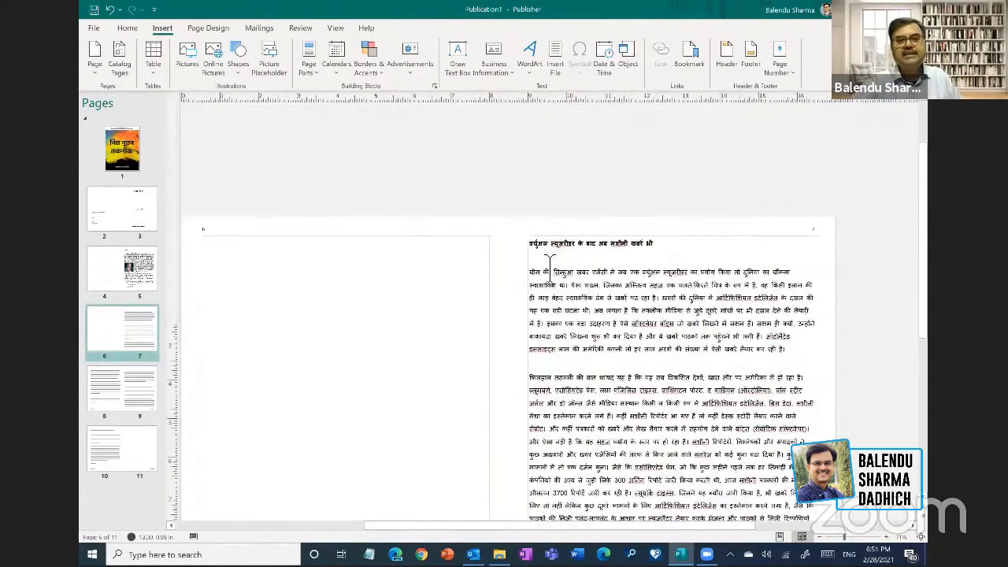
{"action": "scroll", "coordinate": [280, 290], "scroll_direction": "down", "scroll_amount": 2}
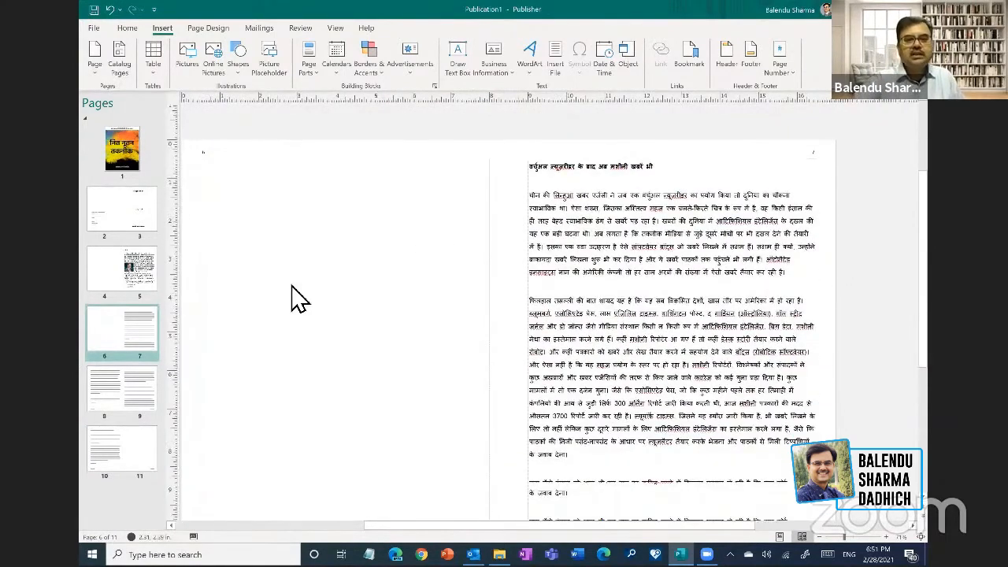
{"action": "scroll", "coordinate": [298, 298], "scroll_direction": "down", "scroll_amount": 1}
{"action": "scroll", "coordinate": [142, 396], "scroll_direction": "down", "scroll_amount": 3}
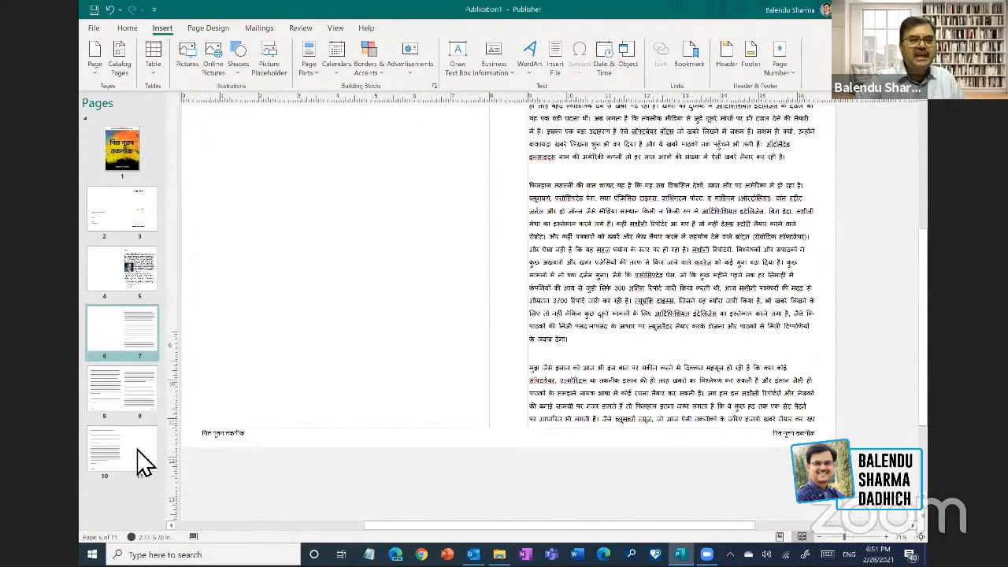
{"action": "scroll", "coordinate": [725, 331], "scroll_direction": "down", "scroll_amount": 3}
- Insert the 190218 Pulwama article file into the page 11 text box, letting its overflow continue onto a new page 12
{"action": "scroll", "coordinate": [725, 331], "scroll_direction": "down", "scroll_amount": 3}
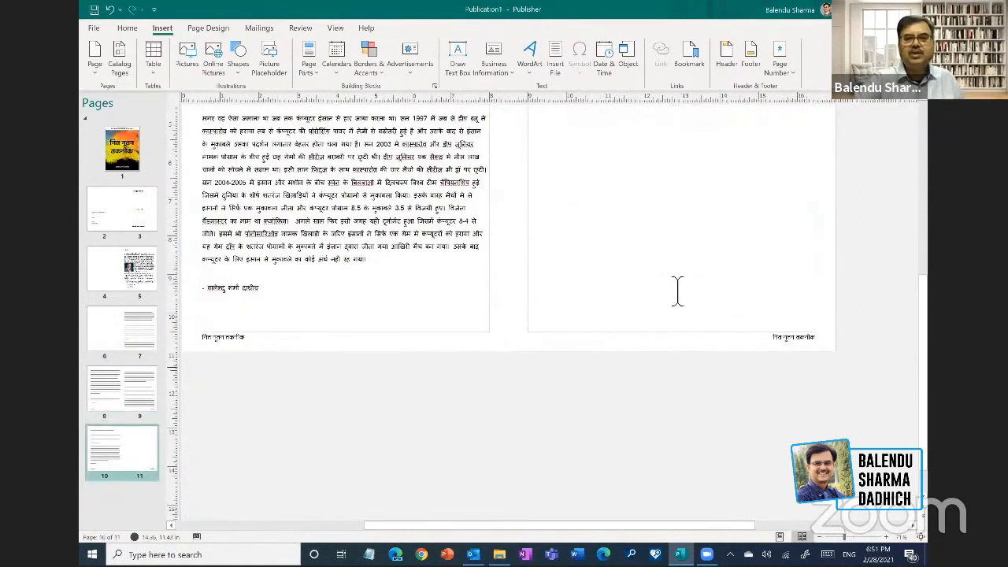
{"action": "scroll", "coordinate": [652, 251], "scroll_direction": "up", "scroll_amount": 1}
{"action": "left_click", "coordinate": [712, 316]}
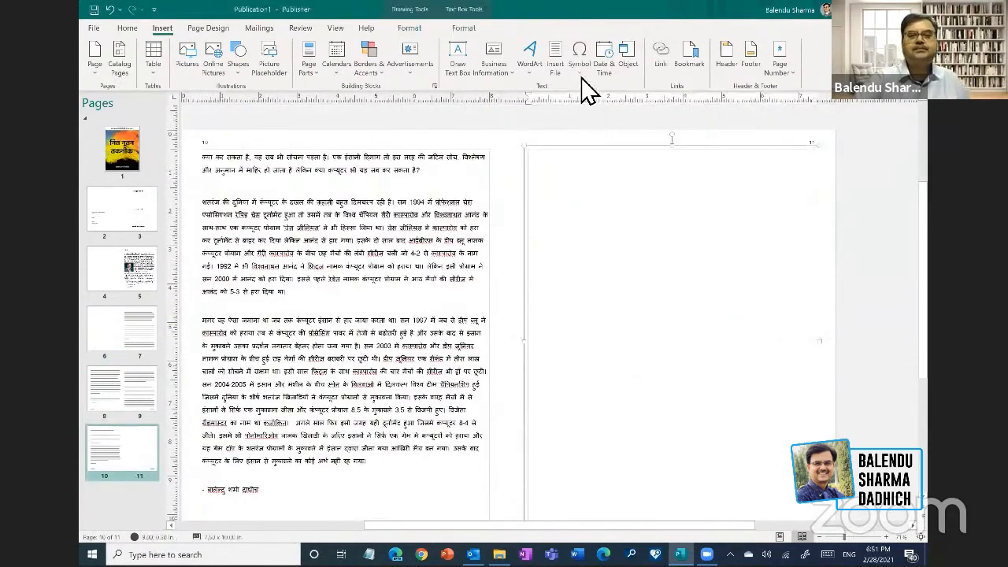
{"action": "left_click", "coordinate": [555, 57]}
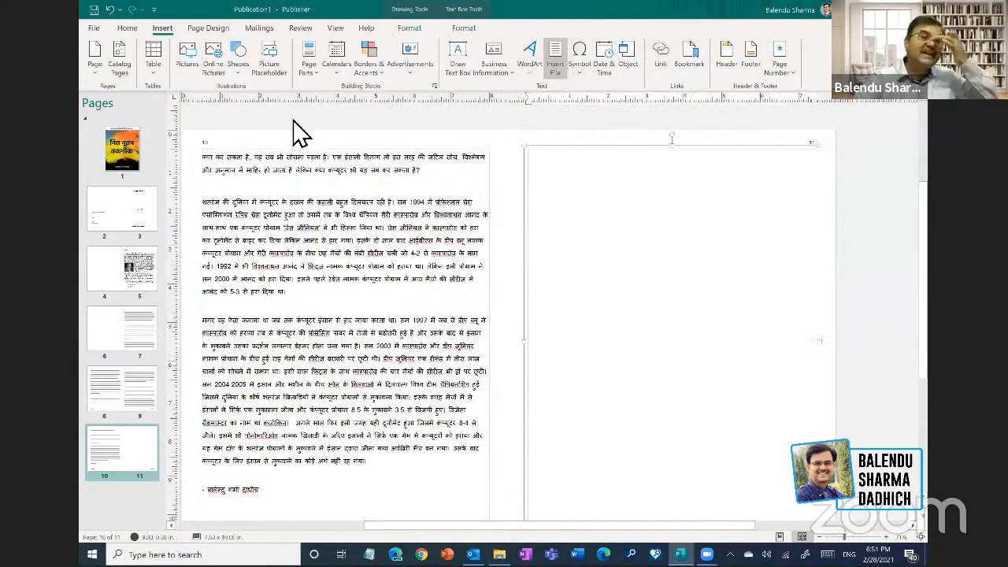
{"action": "left_click", "coordinate": [523, 292]}
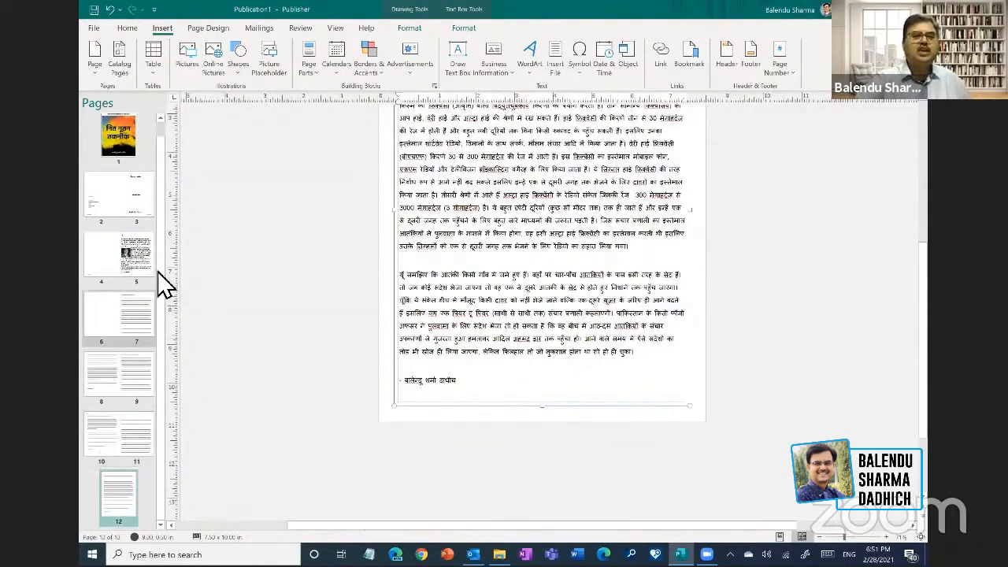
- Insert two blank pages after page 12, based on Master Page A
{"action": "scroll", "coordinate": [145, 252], "scroll_direction": "up", "scroll_amount": 1}
{"action": "scroll", "coordinate": [130, 473], "scroll_direction": "down", "scroll_amount": 1}
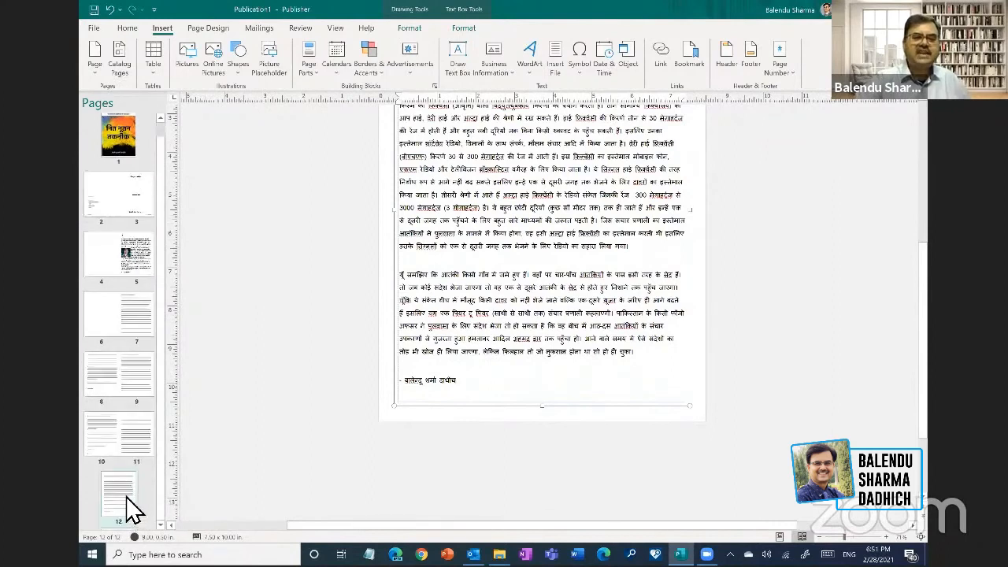
{"action": "right_click", "coordinate": [127, 500]}
{"action": "left_click", "coordinate": [175, 350]}
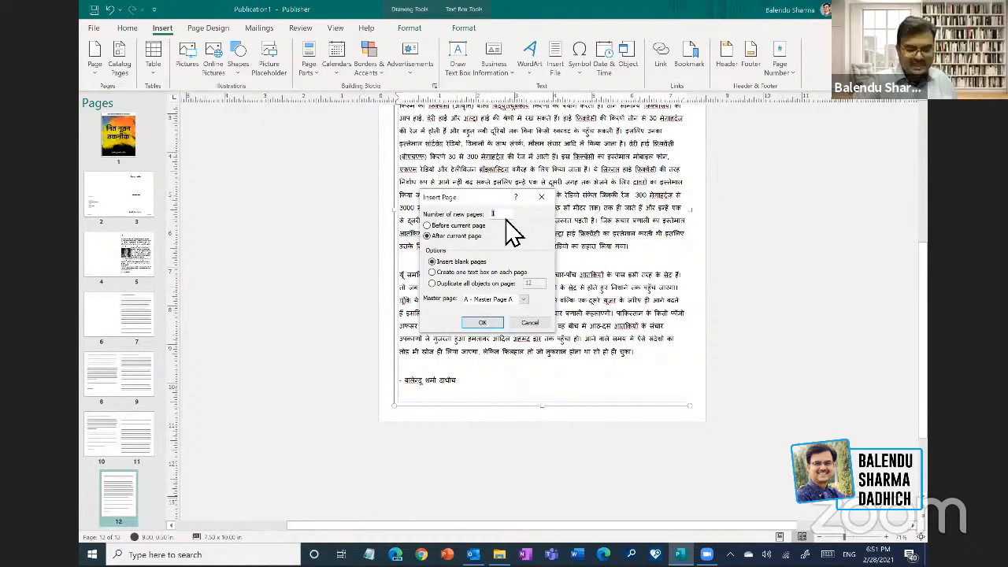
{"action": "left_click", "coordinate": [482, 323]}
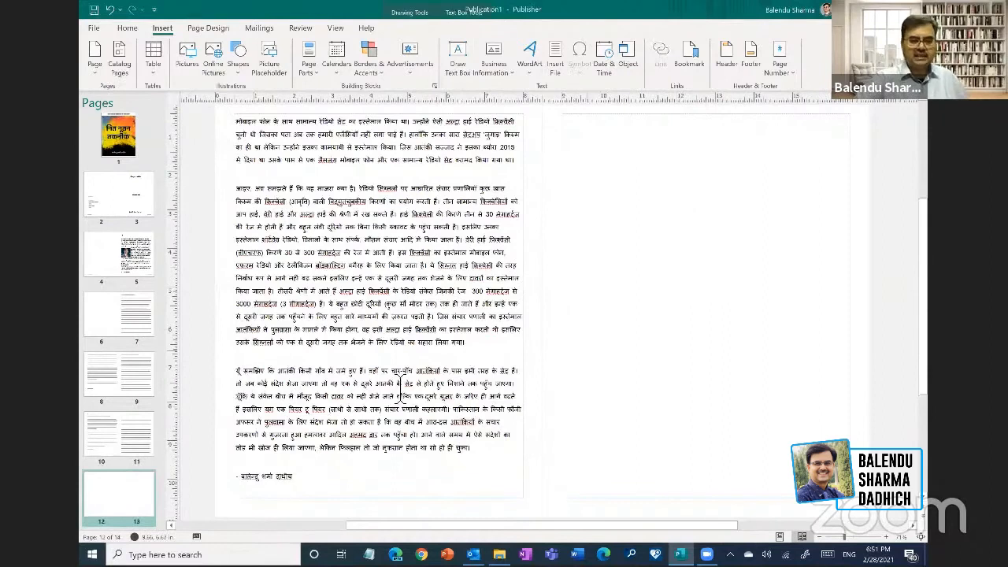
- Review the end of the article on page 12, the preface on the page 4–5 spread, and the article spreads on pages 6–9
{"action": "scroll", "coordinate": [398, 386], "scroll_direction": "down", "scroll_amount": 2}
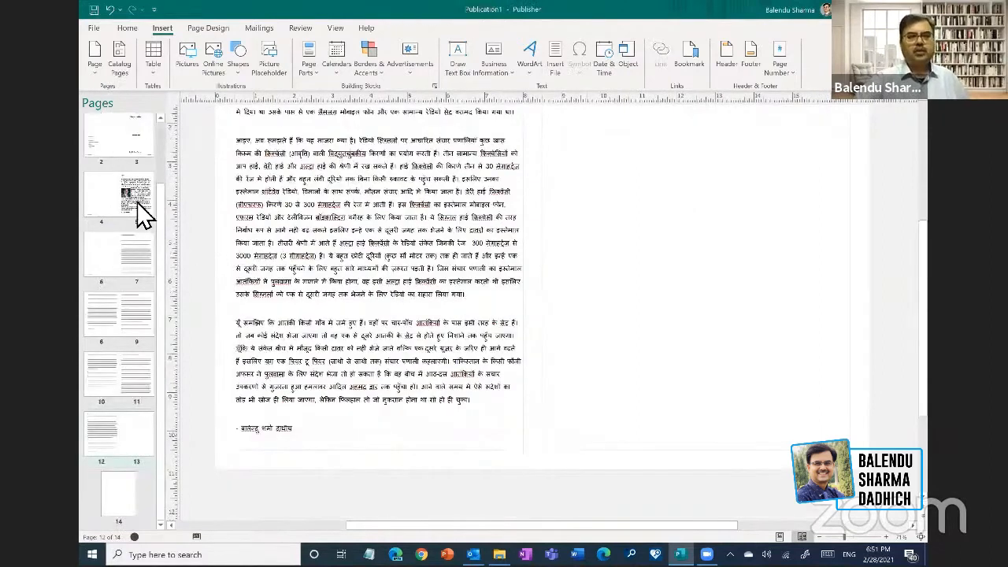
{"action": "scroll", "coordinate": [137, 201], "scroll_direction": "up", "scroll_amount": 3}
{"action": "scroll", "coordinate": [250, 238], "scroll_direction": "up", "scroll_amount": 1}
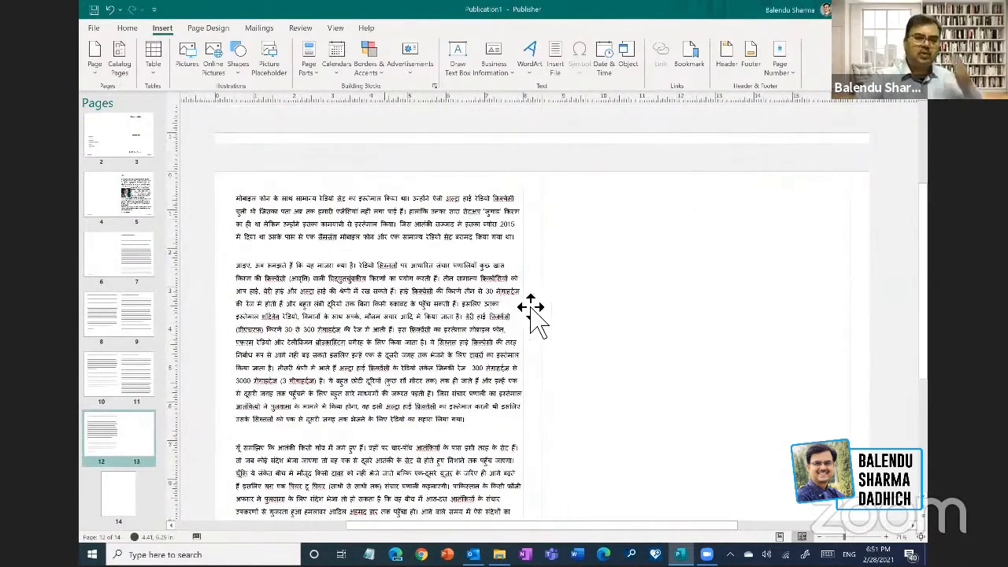
{"action": "left_click", "coordinate": [149, 193]}
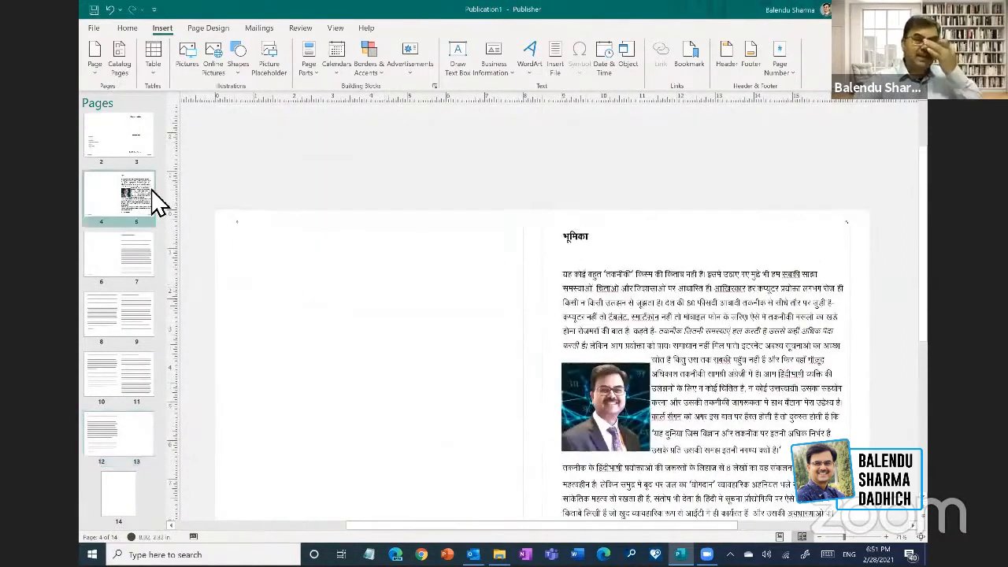
{"action": "left_click", "coordinate": [89, 251]}
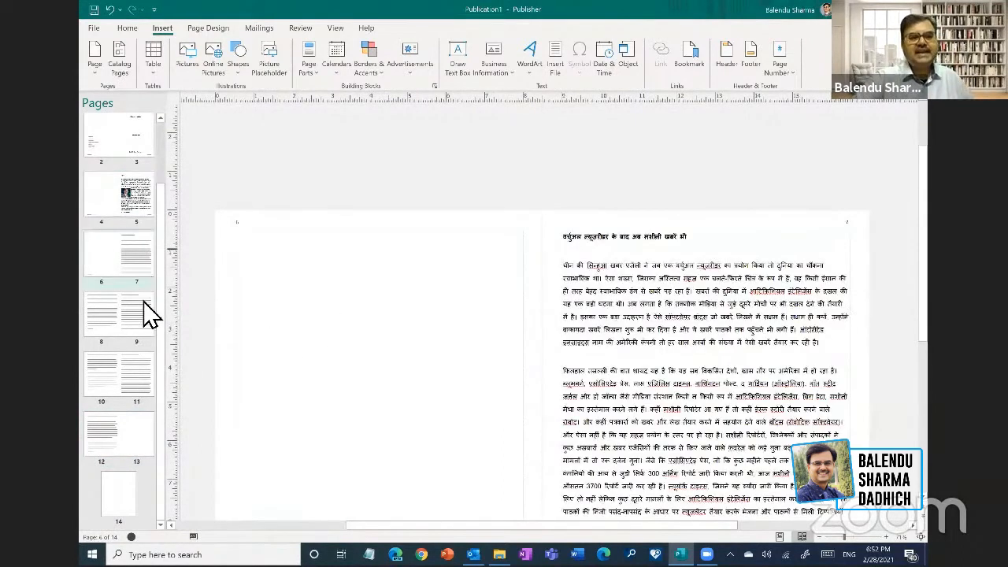
{"action": "left_click", "coordinate": [135, 271]}
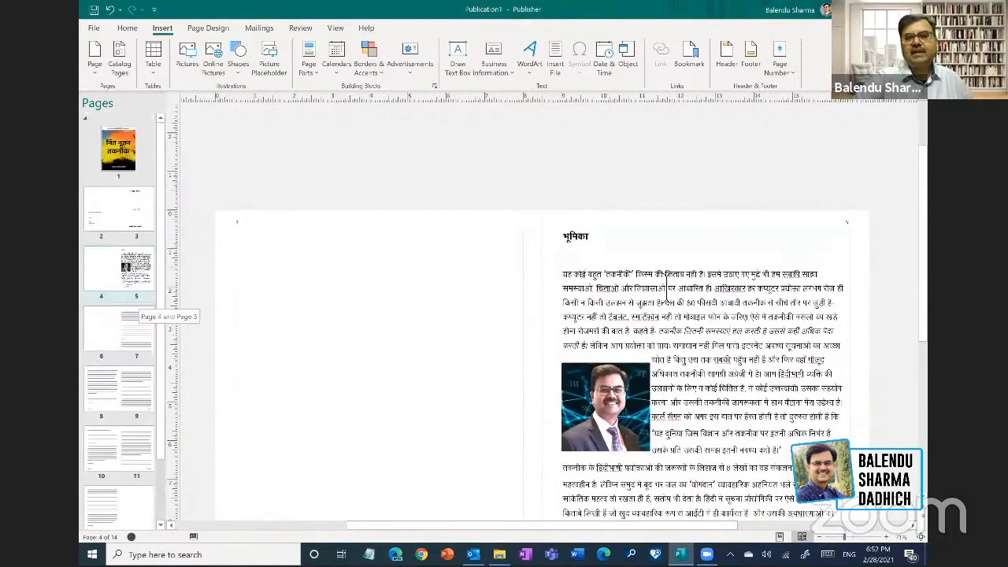
{"action": "left_click", "coordinate": [135, 330]}
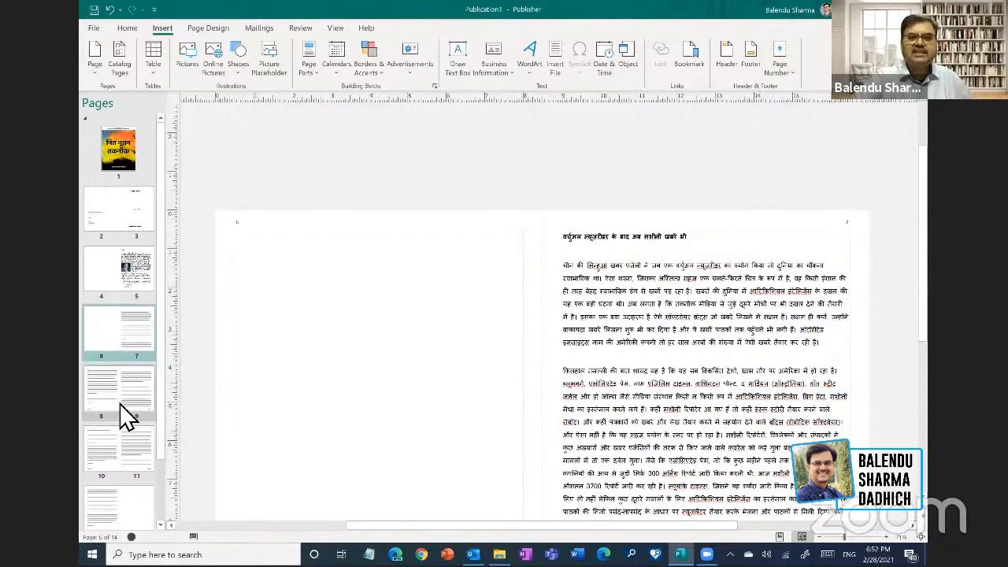
{"action": "left_click", "coordinate": [138, 457]}
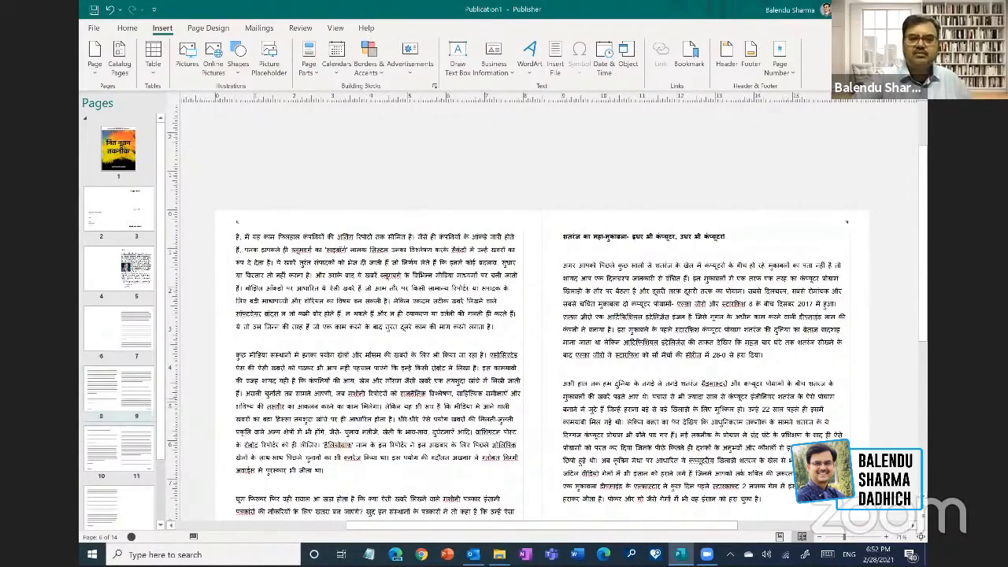
- Draw a text box about 7.5 × 10 in filling the blank page 13
{"action": "scroll", "coordinate": [182, 453], "scroll_direction": "down", "scroll_amount": 1}
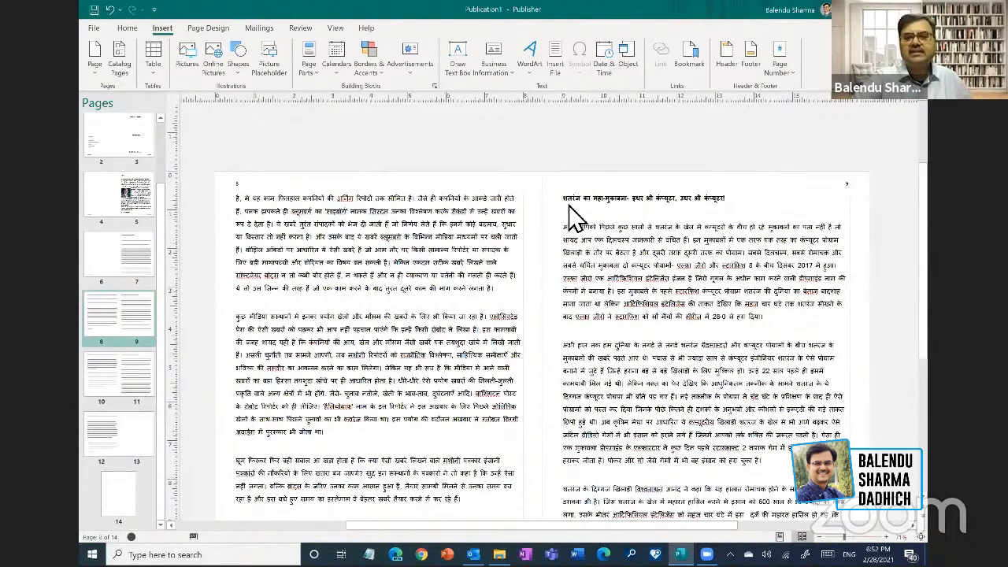
{"action": "left_click", "coordinate": [131, 439]}
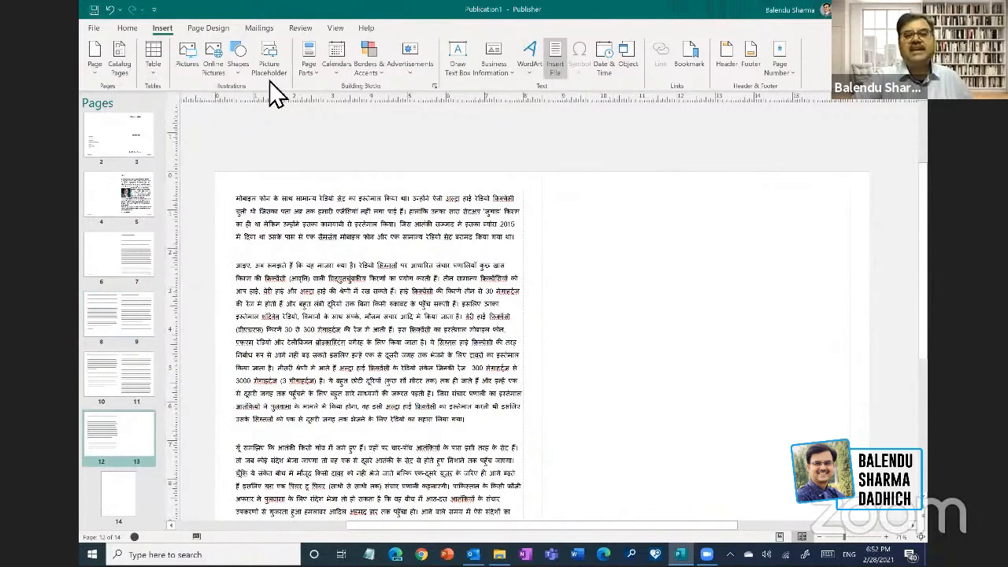
{"action": "left_click", "coordinate": [129, 28]}
{"action": "left_click", "coordinate": [481, 57]}
{"action": "left_click_drag", "start_coordinate": [564, 192], "coordinate": [865, 473]}
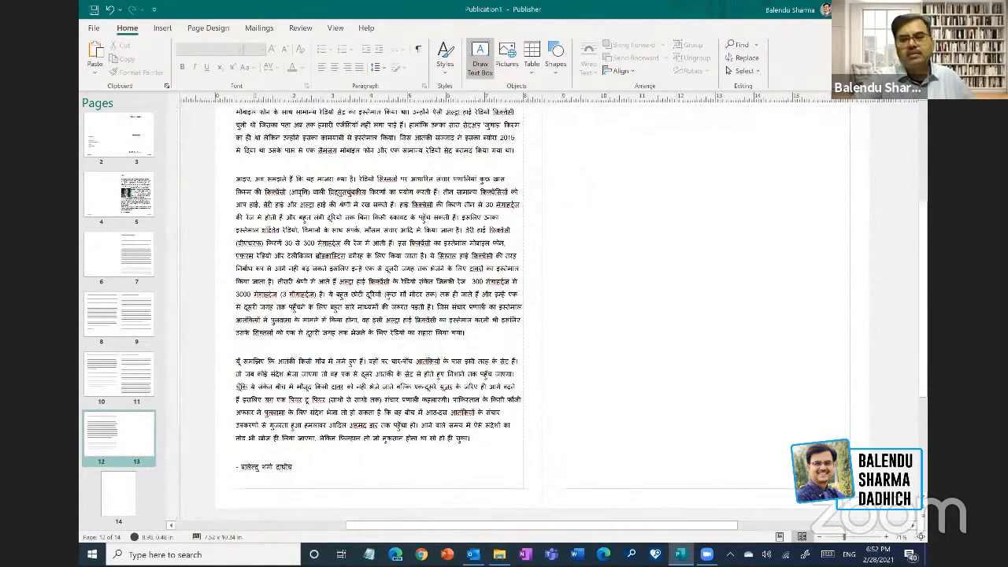
- Draw a text box about 7.5 × 10.3 in filling the blank page 14
{"action": "left_click", "coordinate": [108, 502]}
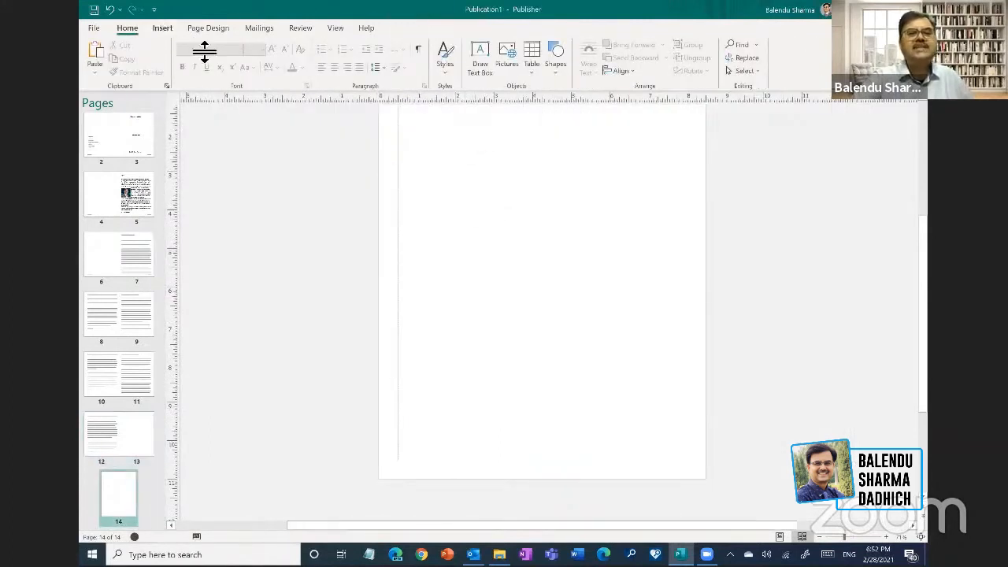
{"action": "left_click", "coordinate": [162, 28]}
{"action": "left_click", "coordinate": [457, 63]}
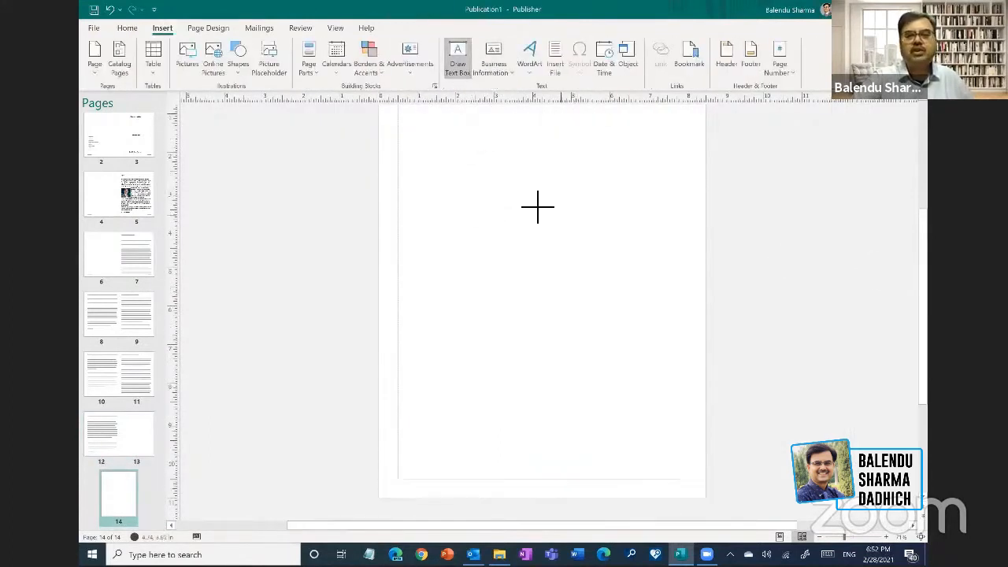
{"action": "scroll", "coordinate": [762, 215], "scroll_direction": "up", "scroll_amount": 1}
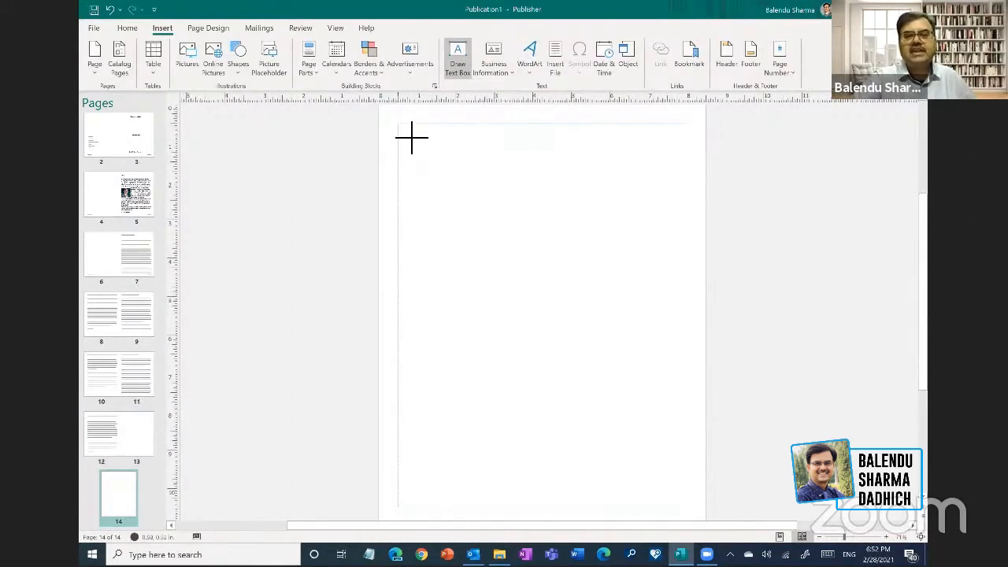
{"action": "left_click_drag", "start_coordinate": [554, 398], "coordinate": [690, 504]}
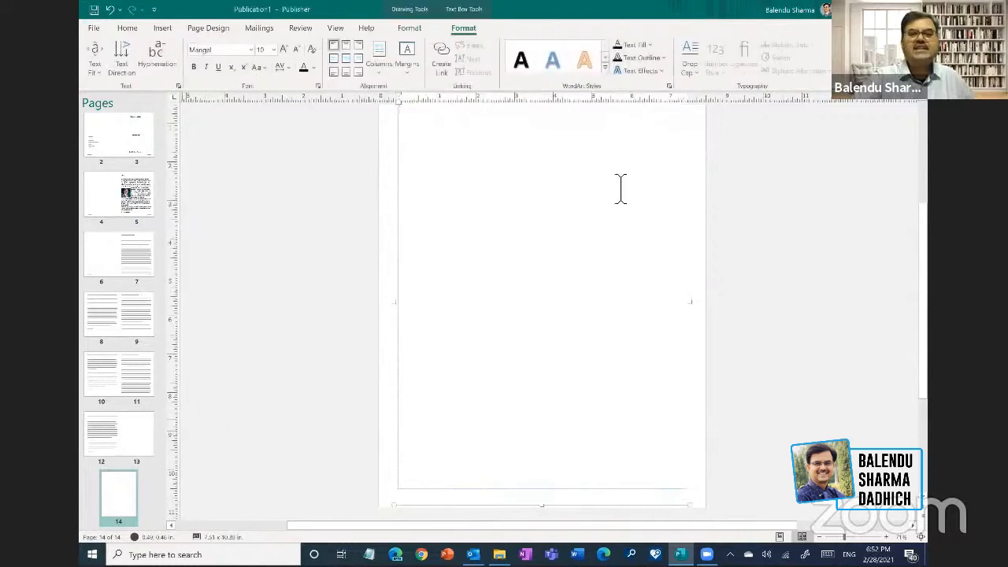
{"action": "key", "text": "ctrl+v"}
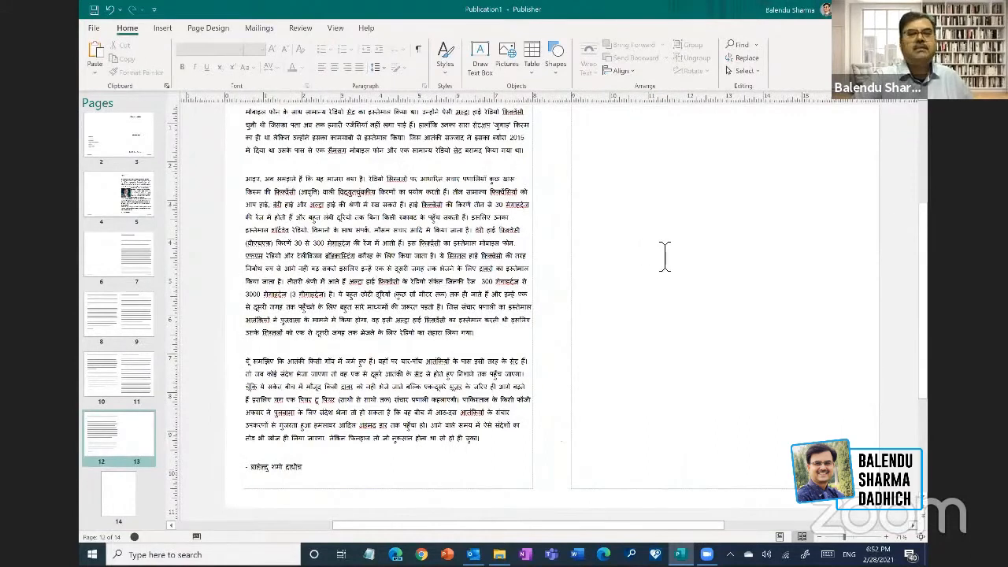
- Insert the text of 190306_Hijacking_Peripherals.docx into page 13's text box and flow the overflow into page 14's text box
{"action": "left_click", "coordinate": [161, 27]}
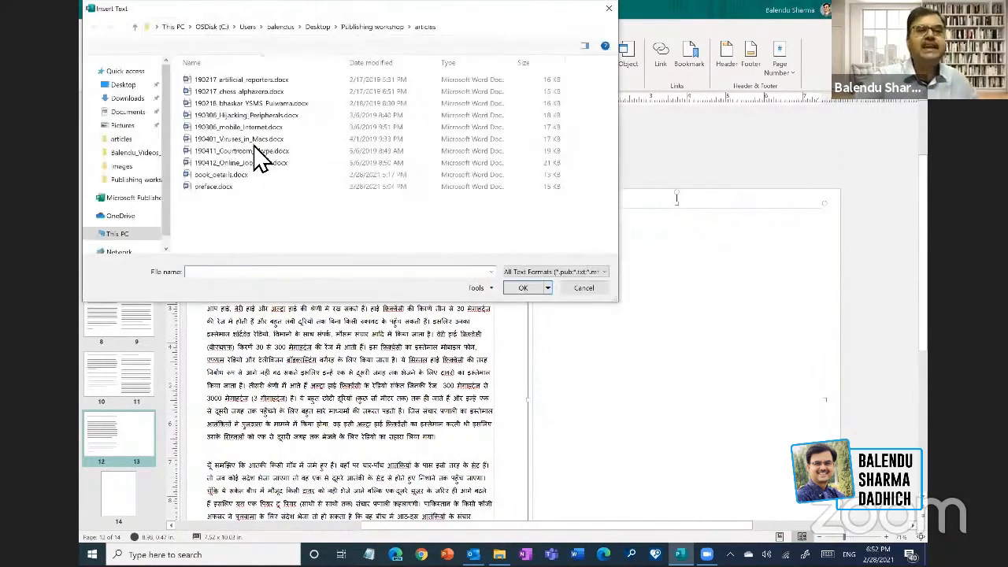
{"action": "left_click", "coordinate": [244, 117]}
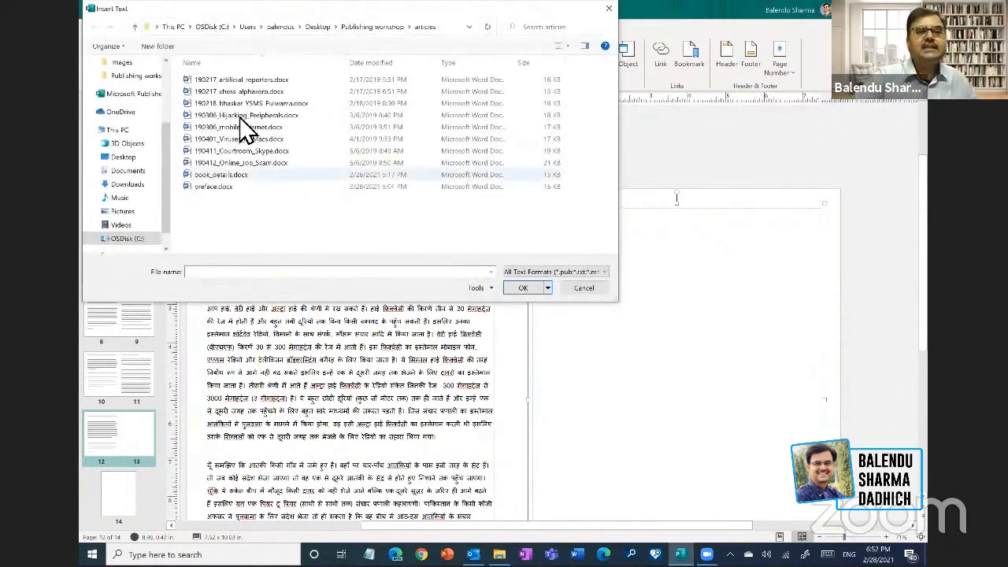
{"action": "left_click", "coordinate": [540, 291]}
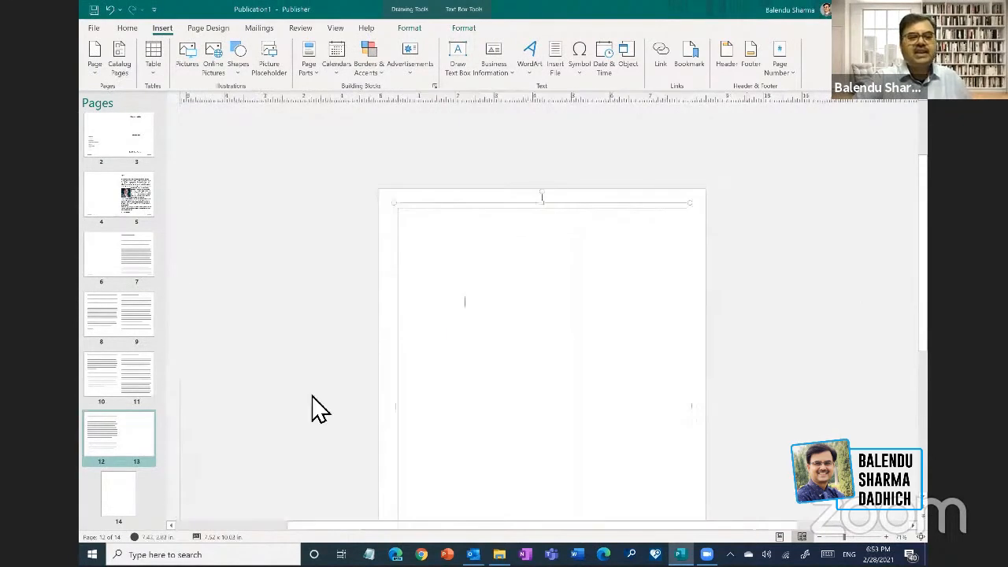
{"action": "left_click", "coordinate": [118, 486]}
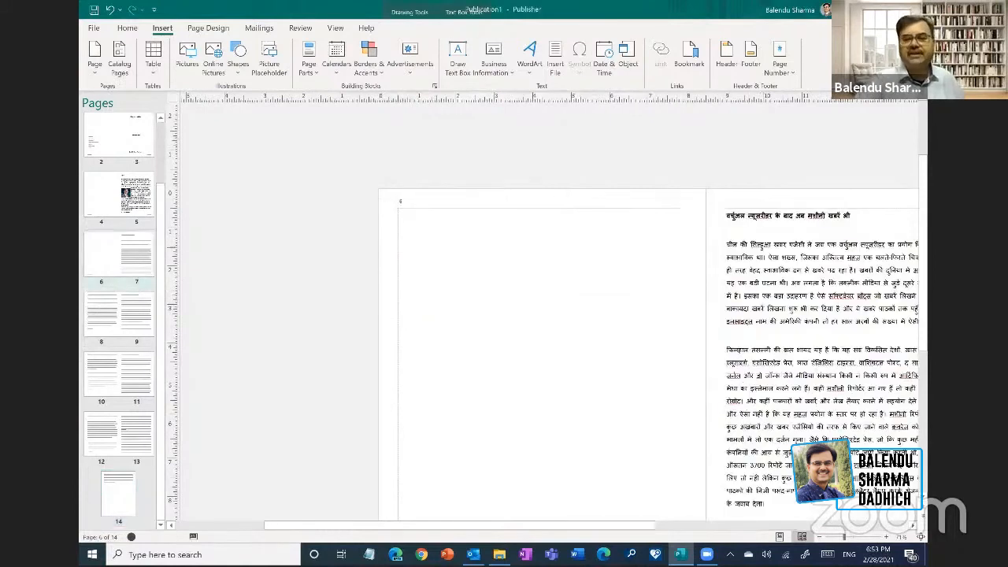
- Apply the शीर्षक style to the article heading on page 7
{"action": "left_click", "coordinate": [912, 525]}
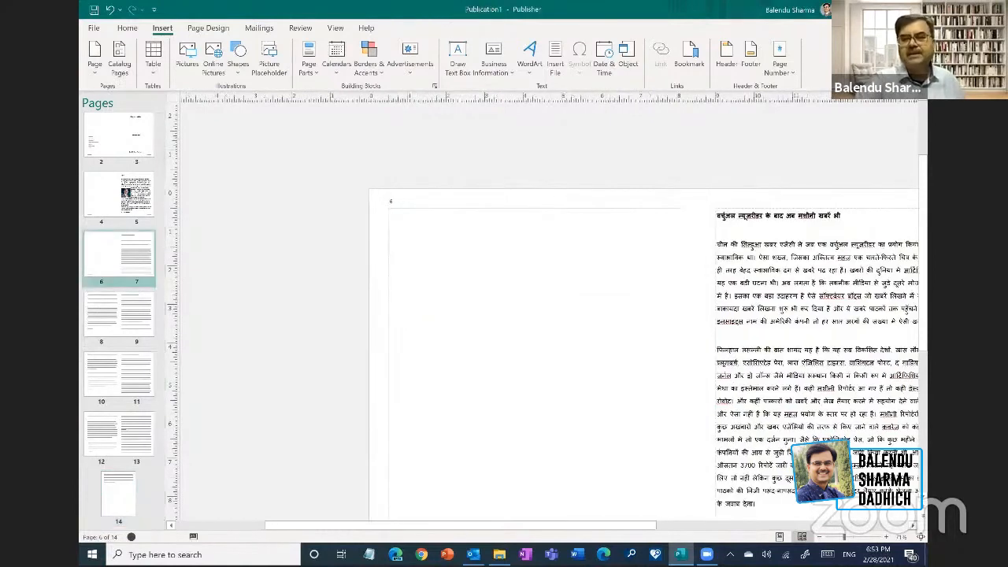
{"action": "left_click", "coordinate": [913, 526]}
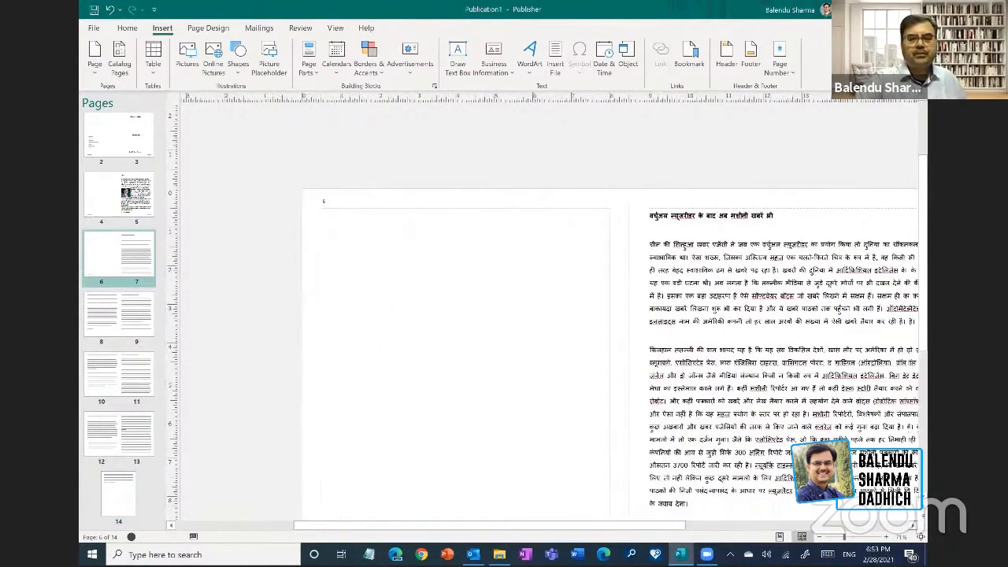
{"action": "left_click", "coordinate": [913, 525]}
{"action": "scroll", "coordinate": [833, 315], "scroll_direction": "right", "scroll_amount": 3}
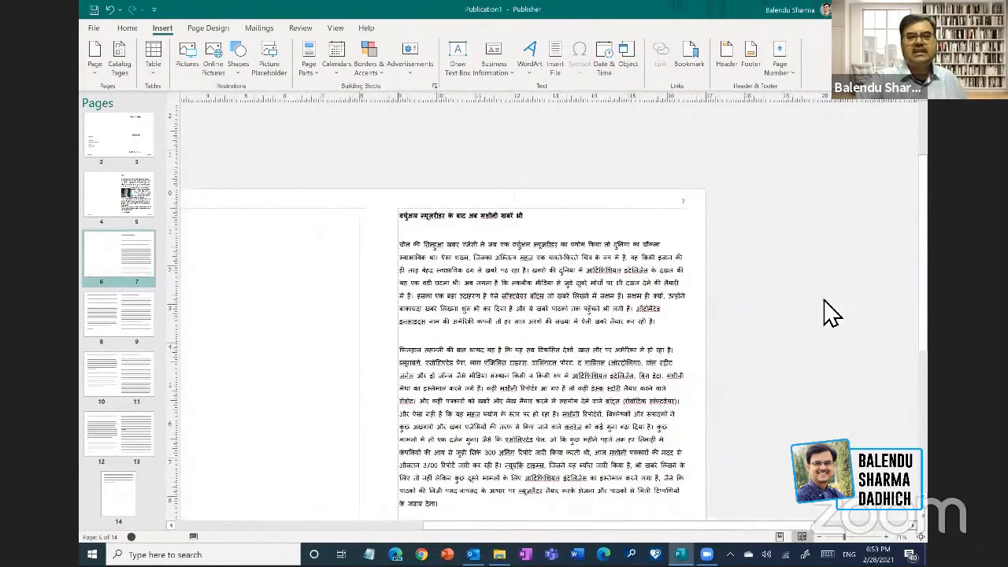
{"action": "scroll", "coordinate": [833, 314], "scroll_direction": "down", "scroll_amount": 3}
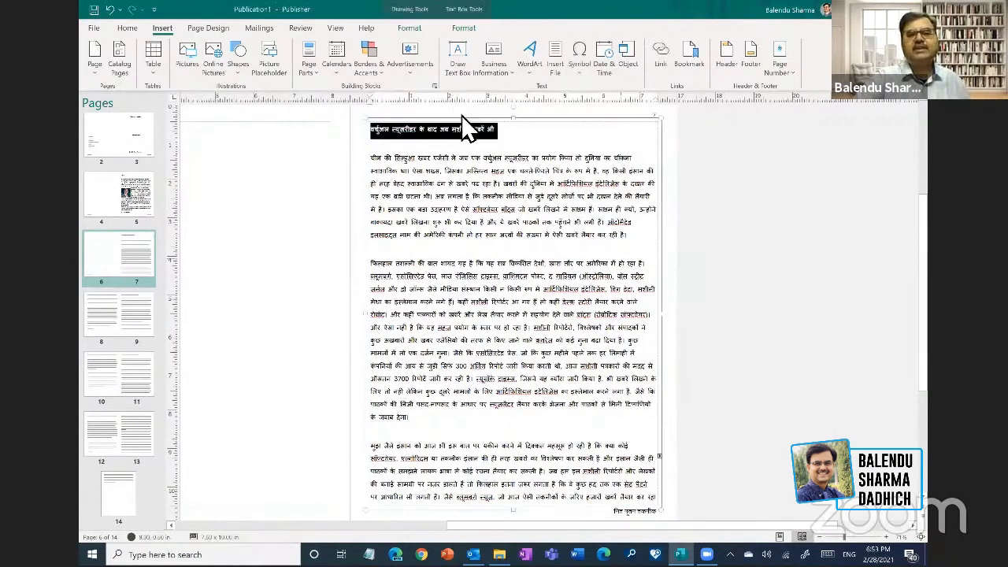
{"action": "left_click", "coordinate": [127, 28]}
{"action": "left_click", "coordinate": [445, 59]}
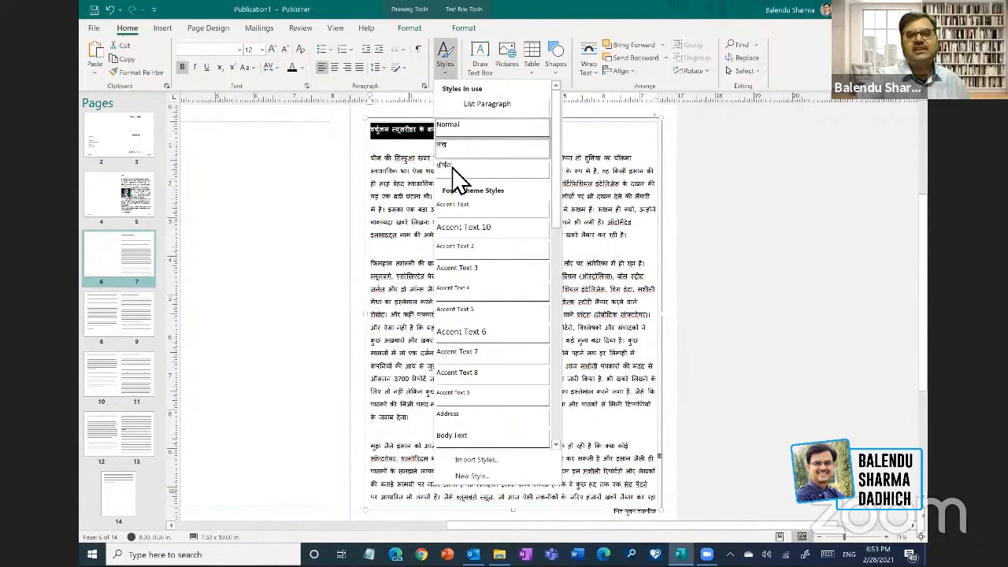
{"action": "left_click", "coordinate": [548, 167]}
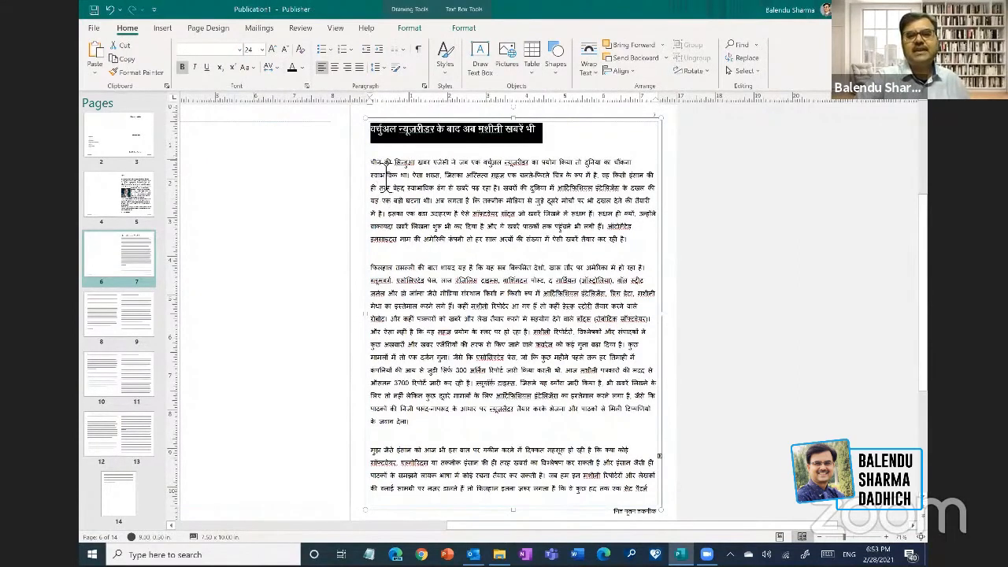
{"action": "left_click_drag", "start_coordinate": [370, 162], "coordinate": [548, 397]}
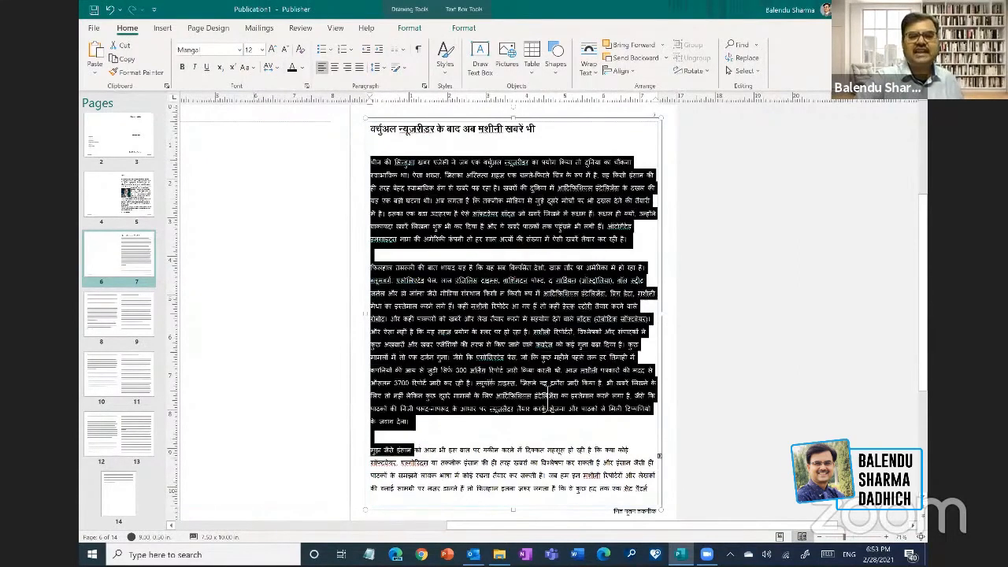
{"action": "key", "text": "shift+Down"}
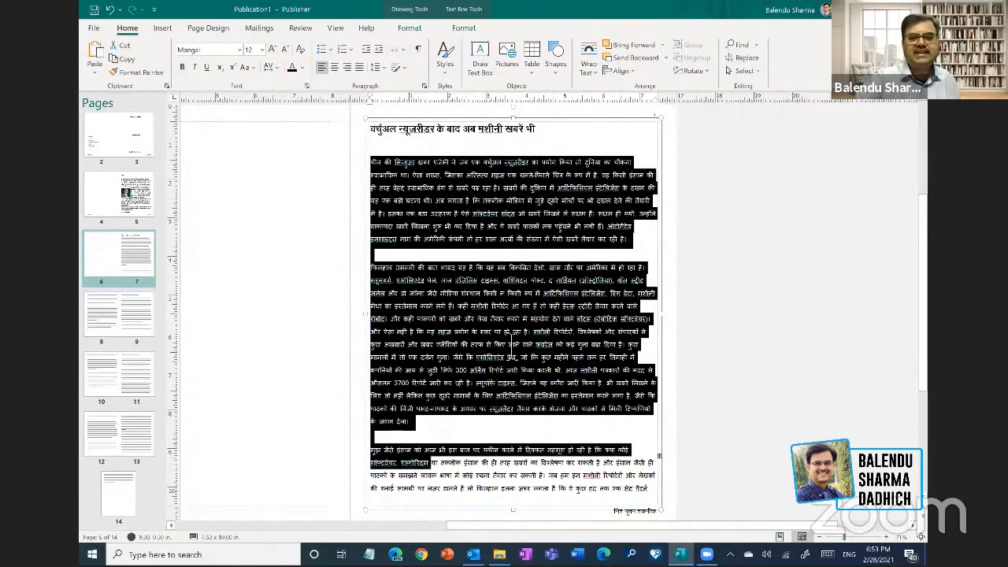
{"action": "key", "text": "shift+Down"}
{"action": "key", "text": "shift+Down"}
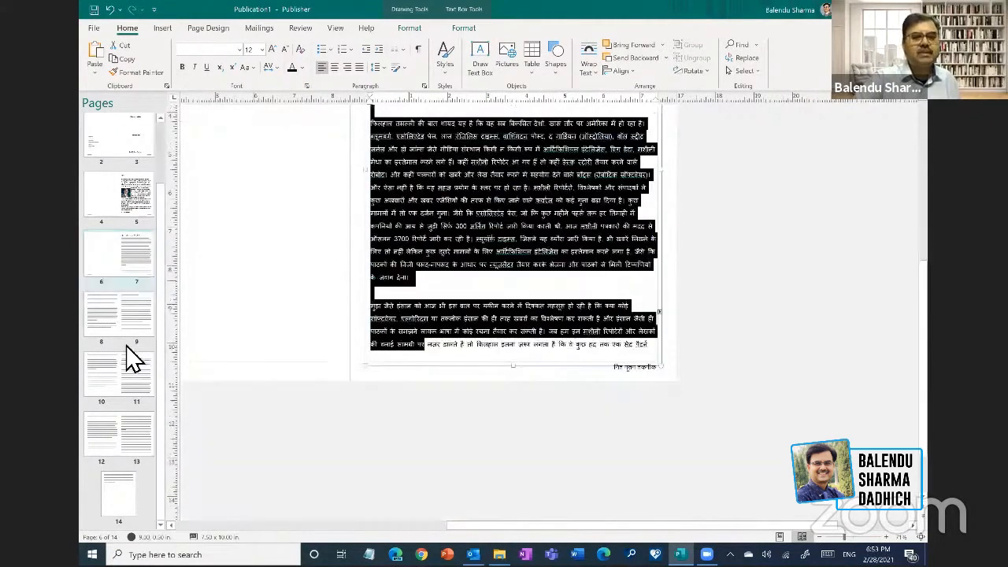
{"action": "left_click", "coordinate": [589, 321]}
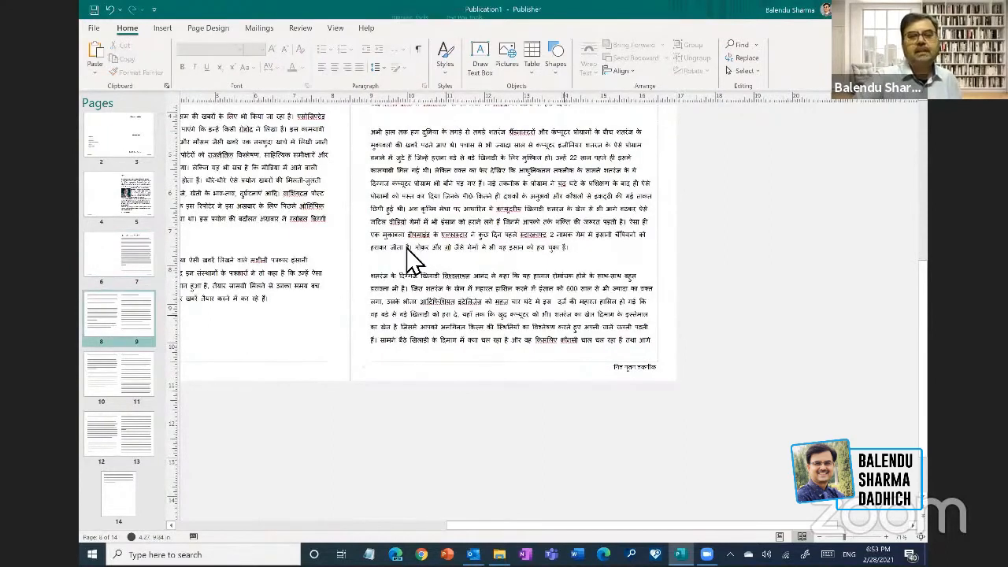
{"action": "scroll", "coordinate": [370, 382], "scroll_direction": "up", "scroll_amount": 3}
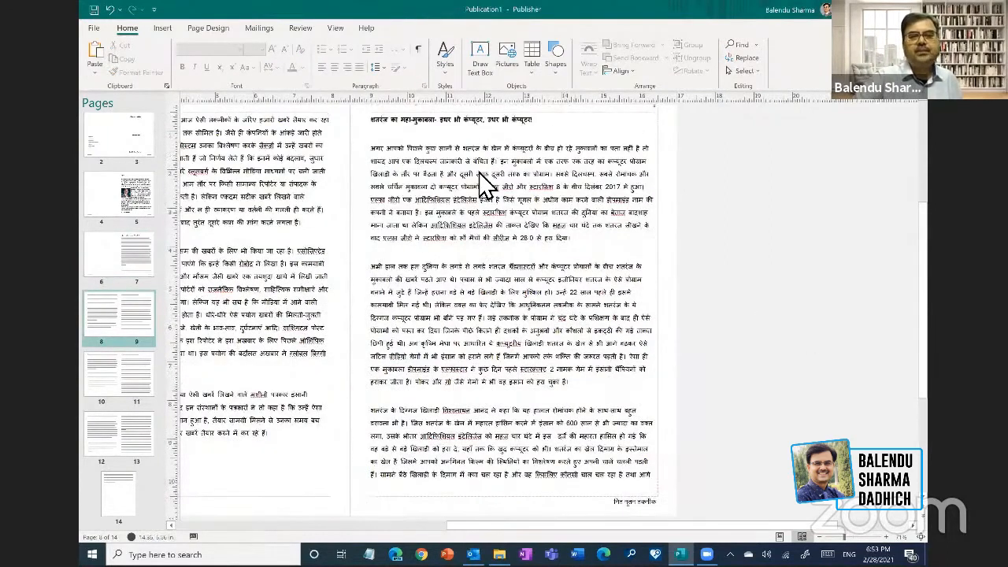
{"action": "scroll", "coordinate": [315, 228], "scroll_direction": "up", "scroll_amount": 3}
- Delete the blank lines separating the last three body paragraphs of the article on page 7
{"action": "left_click", "coordinate": [151, 270]}
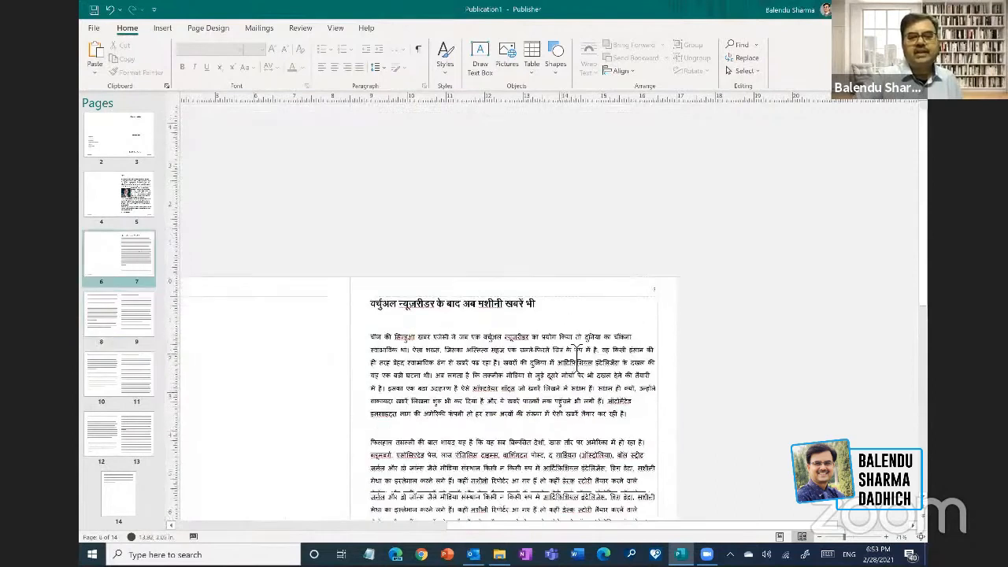
{"action": "scroll", "coordinate": [417, 274], "scroll_direction": "down", "scroll_amount": 1}
{"action": "scroll", "coordinate": [422, 324], "scroll_direction": "down", "scroll_amount": 3}
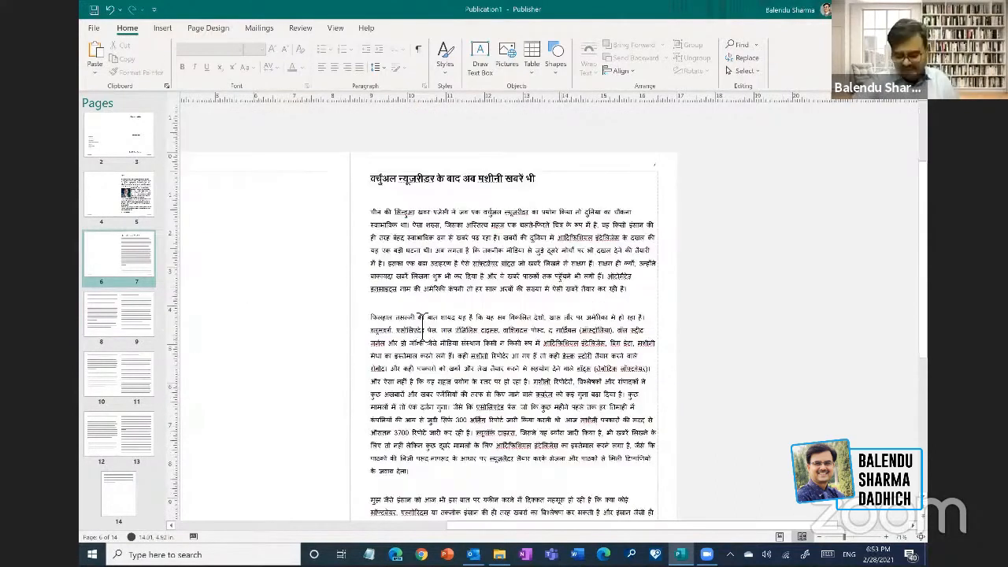
{"action": "left_click", "coordinate": [426, 328]}
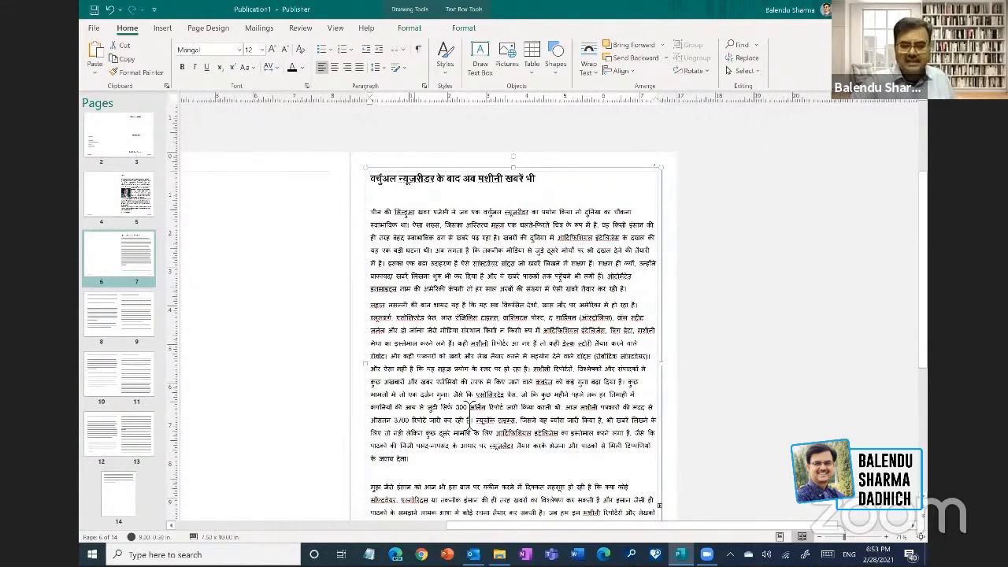
{"action": "scroll", "coordinate": [470, 407], "scroll_direction": "down", "scroll_amount": 3}
{"action": "scroll", "coordinate": [472, 378], "scroll_direction": "down", "scroll_amount": 1}
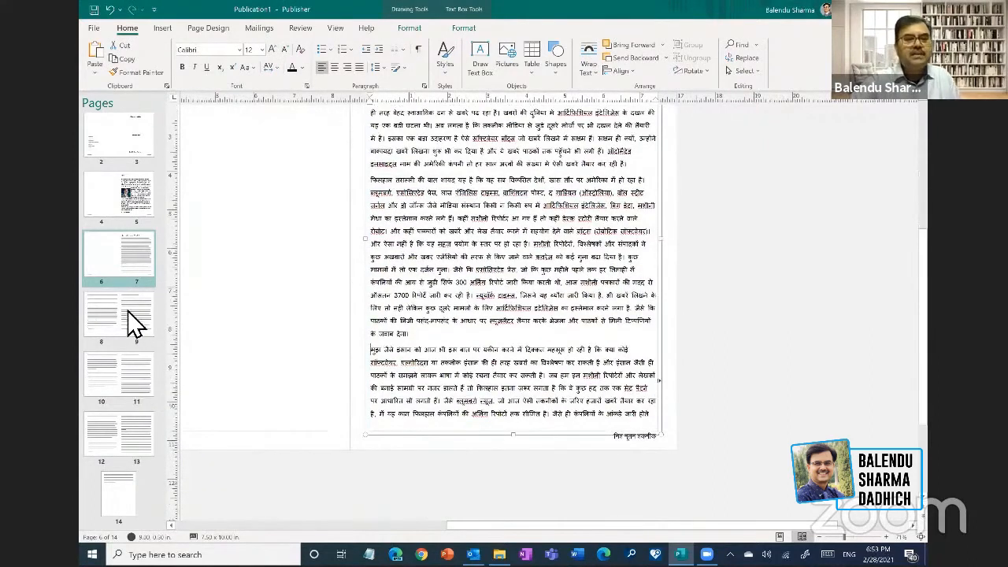
- Delete the blank lines between the paragraphs on page 8 and the author byline at the article's end
{"action": "left_click", "coordinate": [108, 315]}
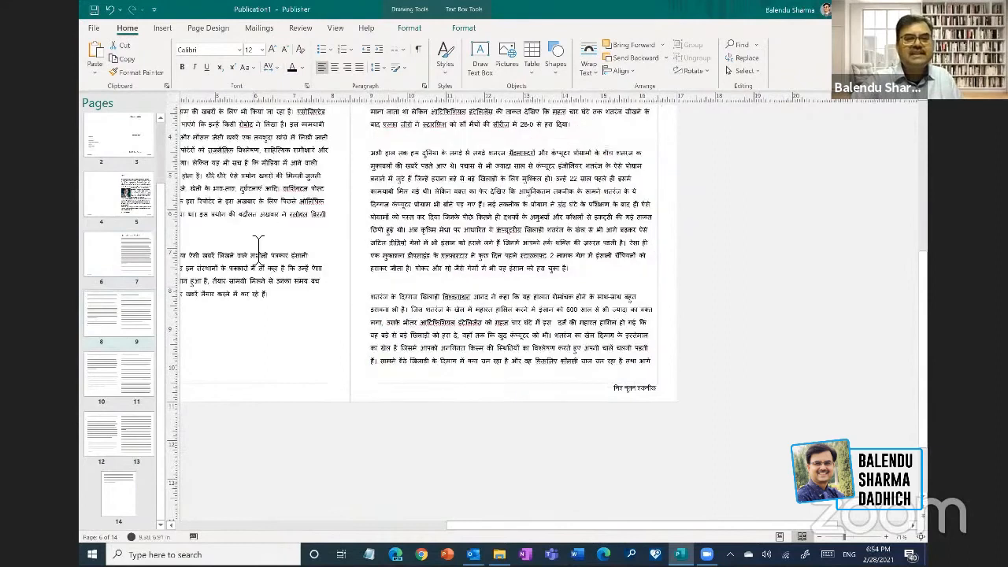
{"action": "left_click", "coordinate": [671, 319]}
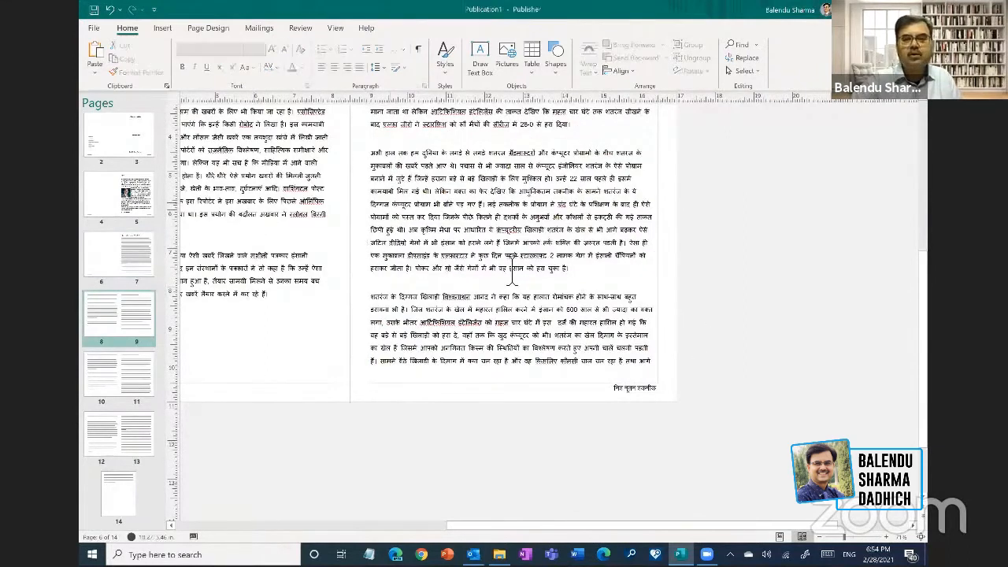
{"action": "left_click", "coordinate": [488, 339]}
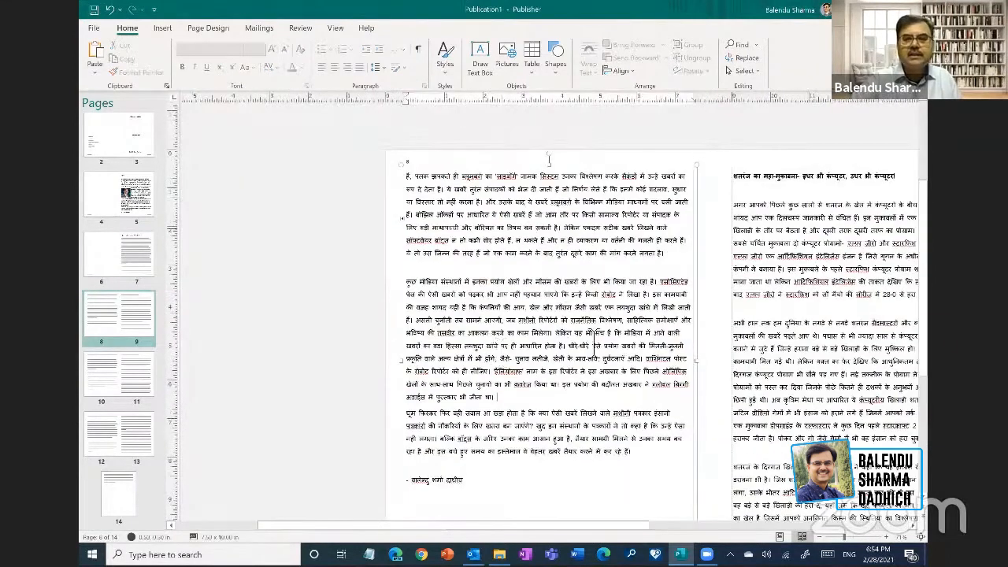
{"action": "left_click", "coordinate": [507, 453]}
{"action": "left_click_drag", "start_coordinate": [401, 448], "coordinate": [386, 438]}
{"action": "key", "text": "BackSpace"}
{"action": "key", "text": "BackSpace"}
{"action": "left_click_drag", "start_coordinate": [389, 266], "coordinate": [452, 323]}
{"action": "left_click_drag", "start_coordinate": [925, 230], "coordinate": [919, 159]}
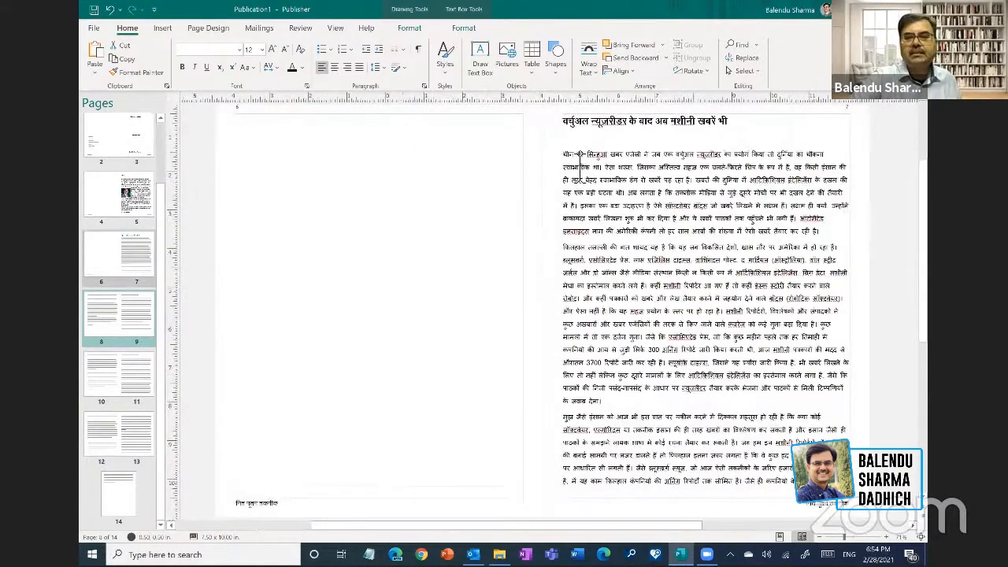
{"action": "triple_click", "coordinate": [606, 217]}
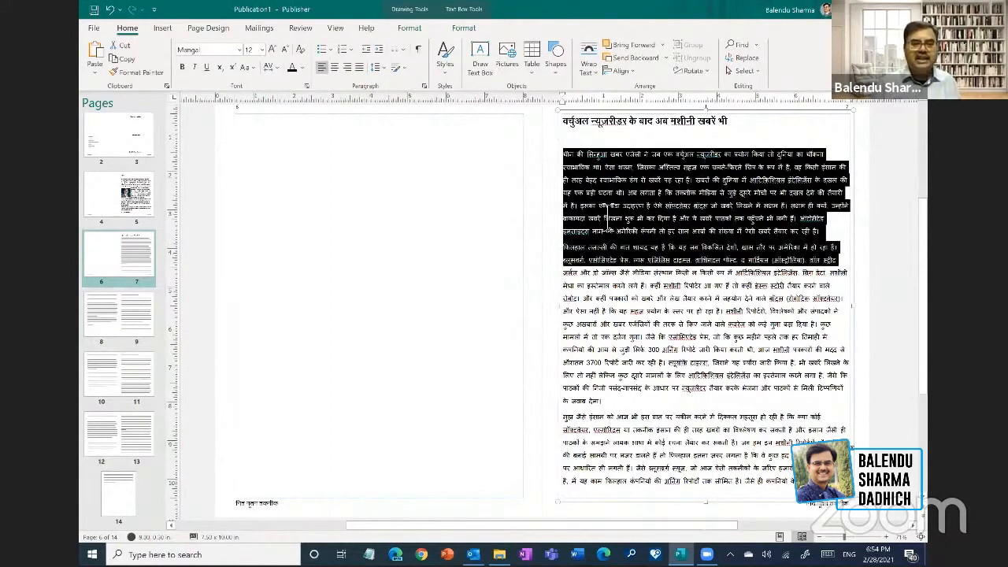
{"action": "key", "text": "shift+Down"}
{"action": "key", "text": "shift+Down"}
{"action": "key", "text": "shift+Down"}
{"action": "key", "text": "shift+Down"}
{"action": "key", "text": "shift+Down"}
{"action": "key", "text": "shift+Down"}
{"action": "key", "text": "shift+Down"}
{"action": "key", "text": "shift+Down"}
{"action": "key", "text": "shift+Down"}
{"action": "key", "text": "shift+Down"}
{"action": "key", "text": "shift+Down"}
{"action": "key", "text": "shift+Down"}
{"action": "key", "text": "shift+Down"}
{"action": "key", "text": "shift+Down"}
{"action": "key", "text": "shift+Down"}
{"action": "key", "text": "shift+Down"}
{"action": "key", "text": "shift+Down"}
{"action": "key", "text": "shift+Down"}
{"action": "key", "text": "shift+Down"}
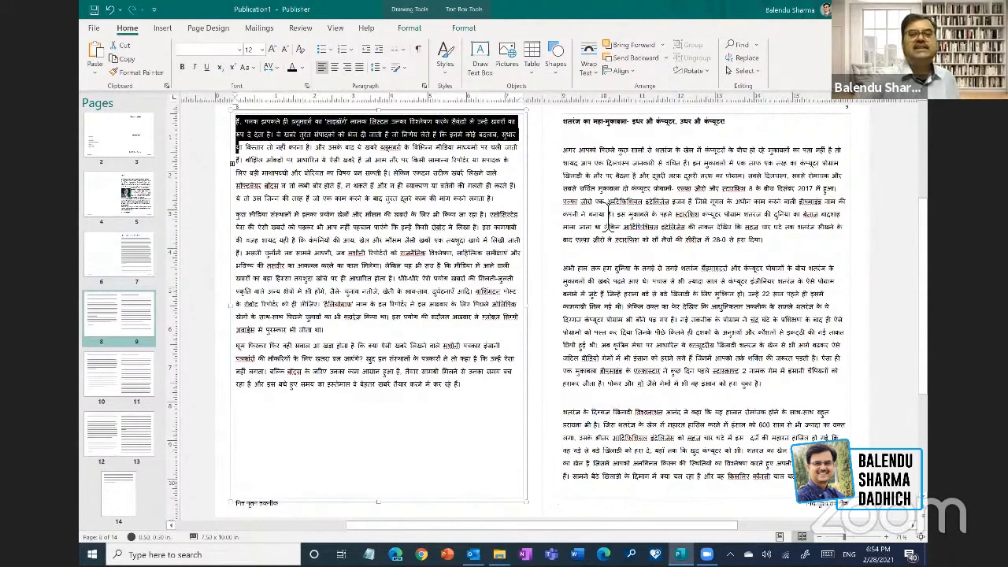
{"action": "key", "text": "shift+Down"}
{"action": "key", "text": "shift+Down"}
{"action": "key", "text": "shift+Down"}
{"action": "key", "text": "shift+Down"}
{"action": "key", "text": "shift+Down"}
{"action": "key", "text": "shift+Down"}
{"action": "key", "text": "shift+Down"}
{"action": "key", "text": "shift+Down"}
{"action": "key", "text": "shift+Down"}
{"action": "key", "text": "shift+Down"}
{"action": "key", "text": "shift+Down"}
{"action": "key", "text": "shift+Down"}
{"action": "key", "text": "shift+Down"}
{"action": "key", "text": "shift+Down"}
{"action": "key", "text": "shift+Down"}
{"action": "key", "text": "shift+Down"}
{"action": "key", "text": "shift+Down"}
{"action": "key", "text": "shift+Down"}
{"action": "key", "text": "shift+Down"}
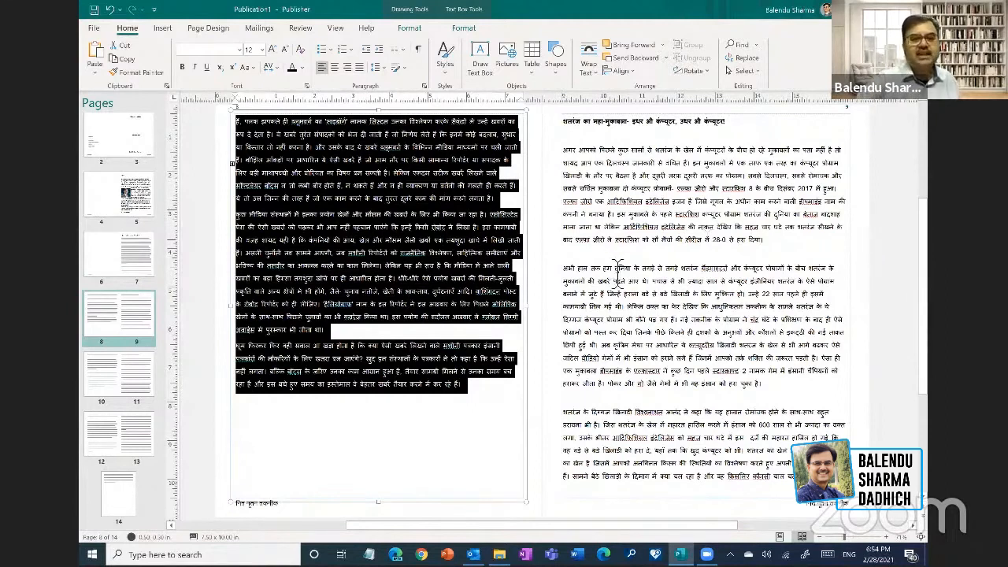
{"action": "scroll", "coordinate": [681, 240], "scroll_direction": "down", "scroll_amount": 3}
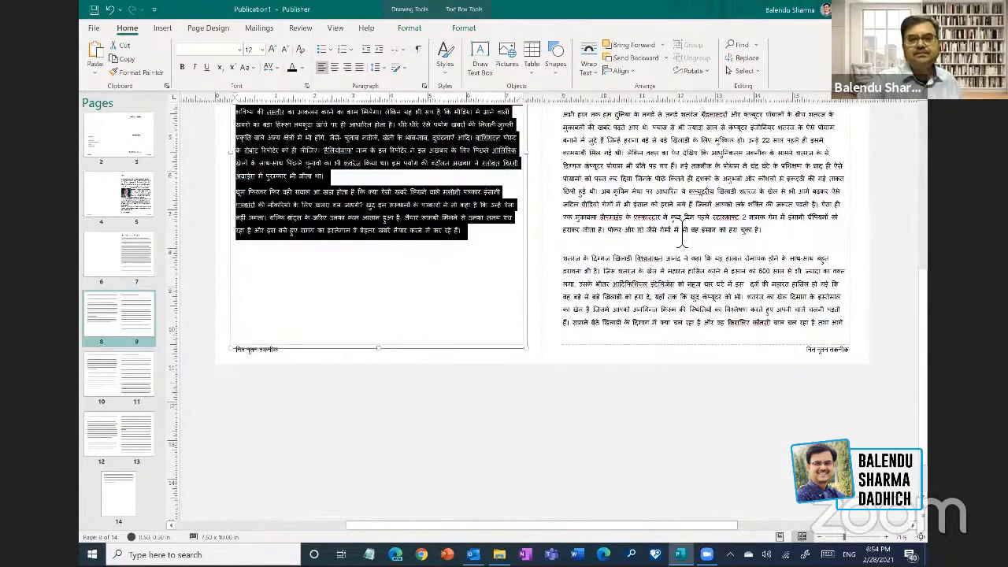
{"action": "scroll", "coordinate": [681, 239], "scroll_direction": "up", "scroll_amount": 1}
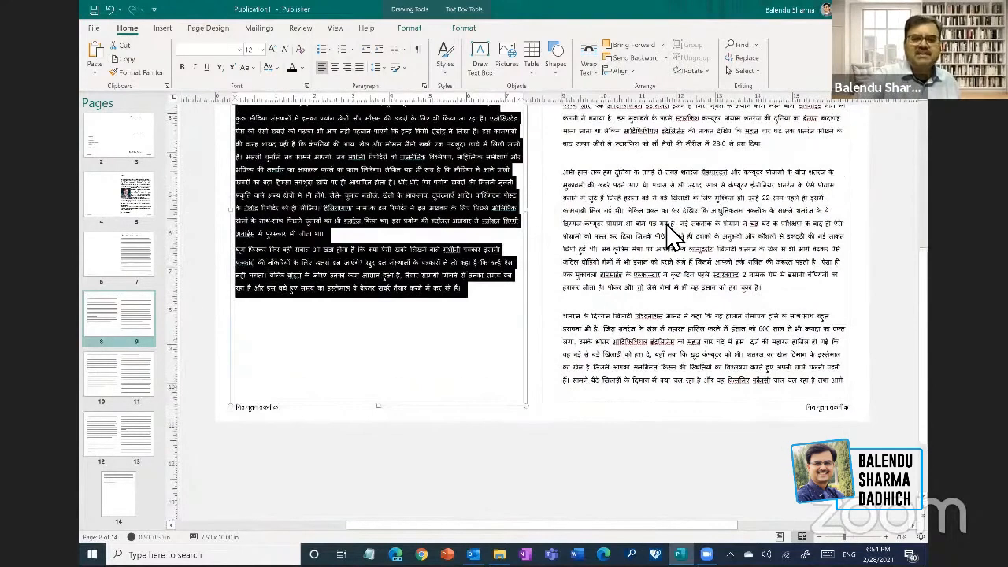
{"action": "scroll", "coordinate": [133, 208], "scroll_direction": "up", "scroll_amount": 5}
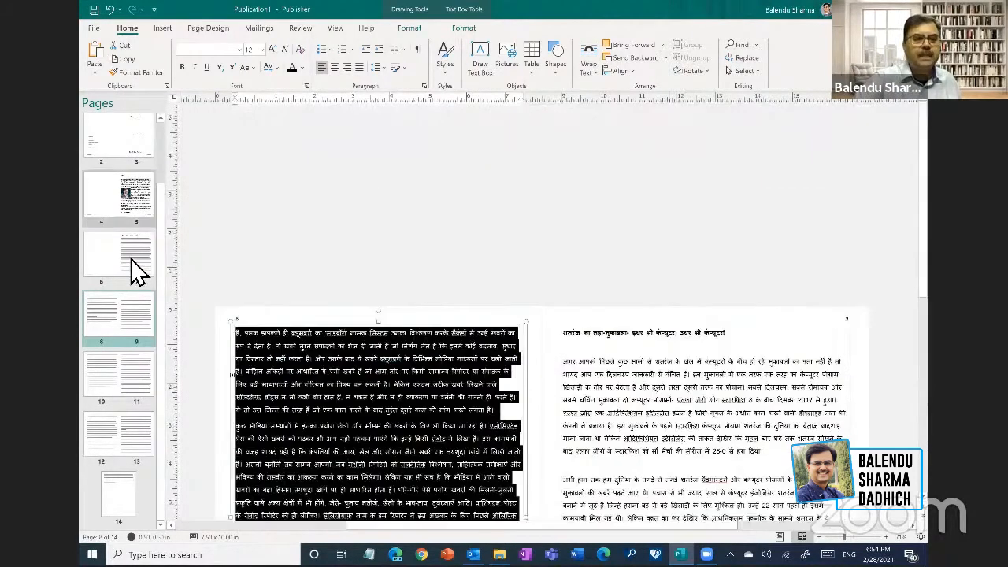
- Apply the लेख style to all body paragraphs of the article running from page 7 to page 8
{"action": "scroll", "coordinate": [667, 323], "scroll_direction": "up", "scroll_amount": 3}
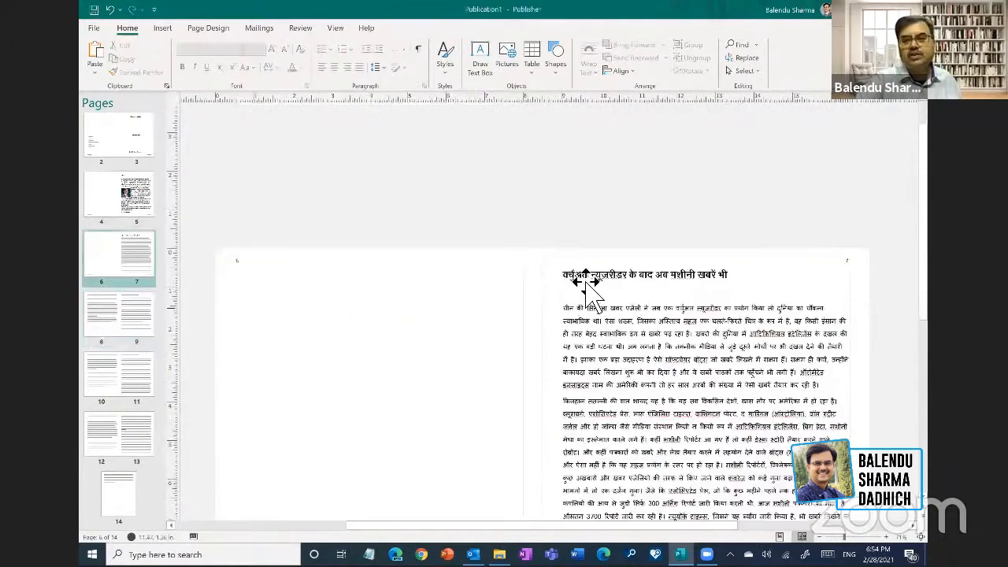
{"action": "scroll", "coordinate": [581, 298], "scroll_direction": "down", "scroll_amount": 1}
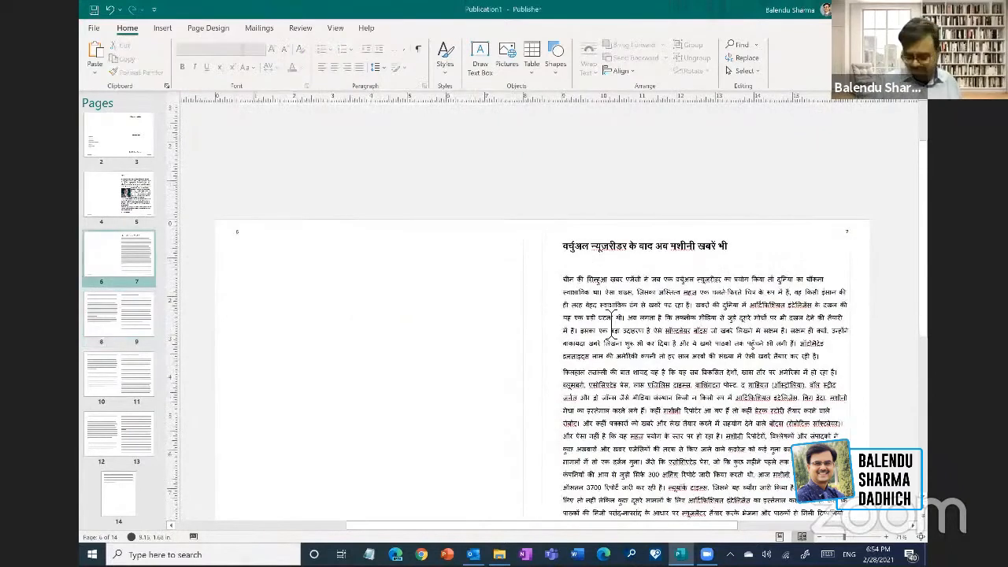
{"action": "left_click", "coordinate": [610, 316]}
{"action": "key", "text": "ctrl+a"}
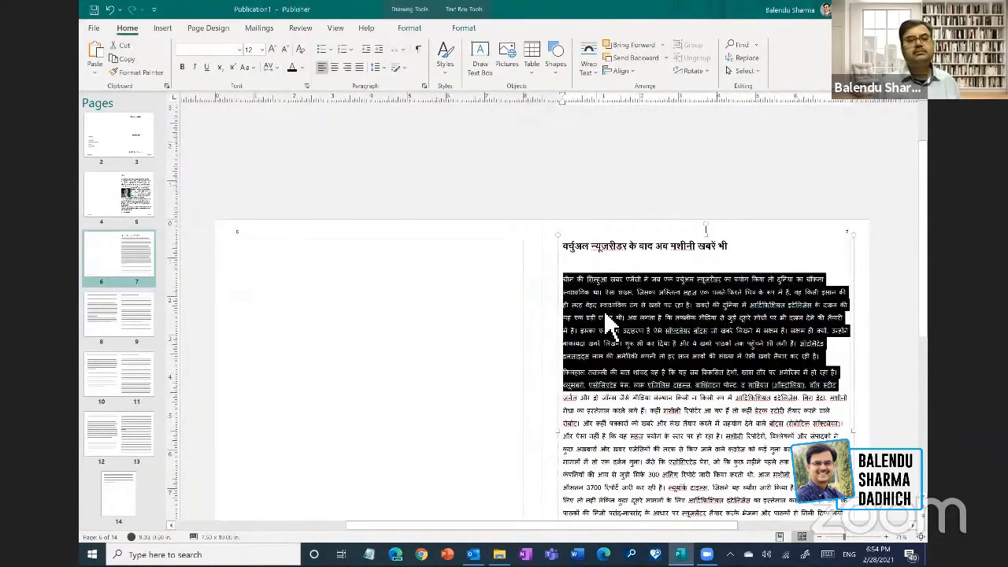
{"action": "scroll", "coordinate": [603, 310], "scroll_direction": "down", "scroll_amount": 4}
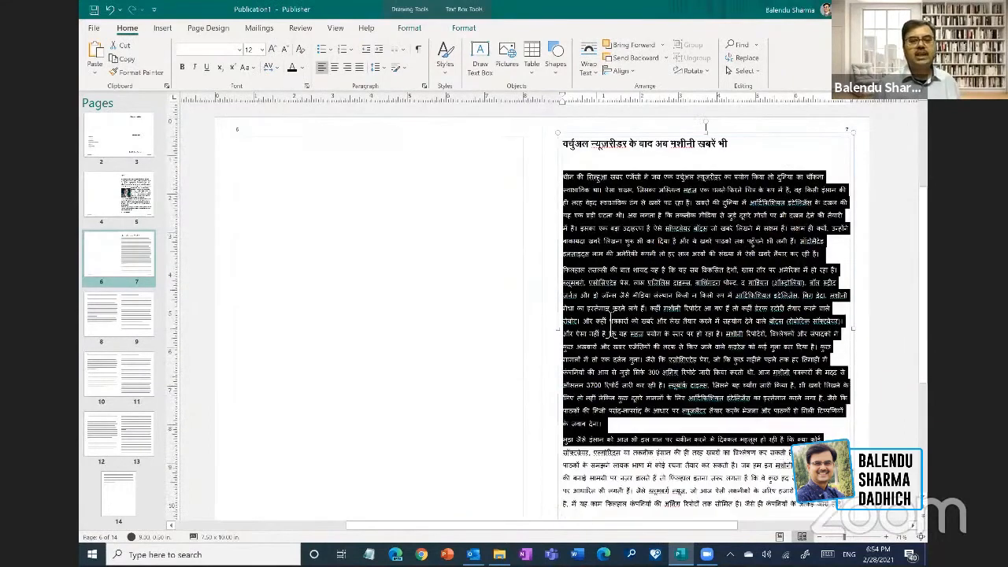
{"action": "scroll", "coordinate": [612, 324], "scroll_direction": "down", "scroll_amount": 3}
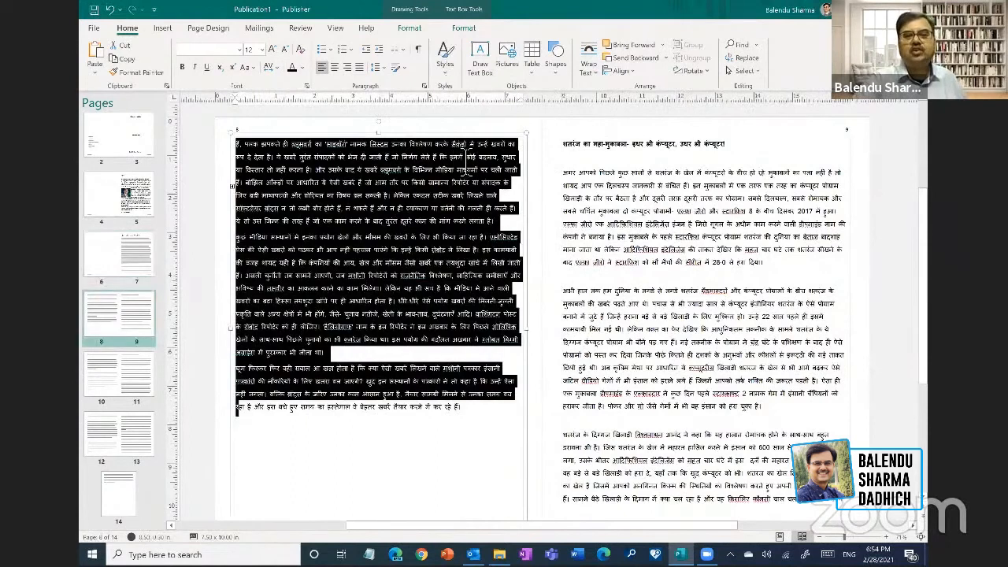
{"action": "left_click", "coordinate": [536, 222]}
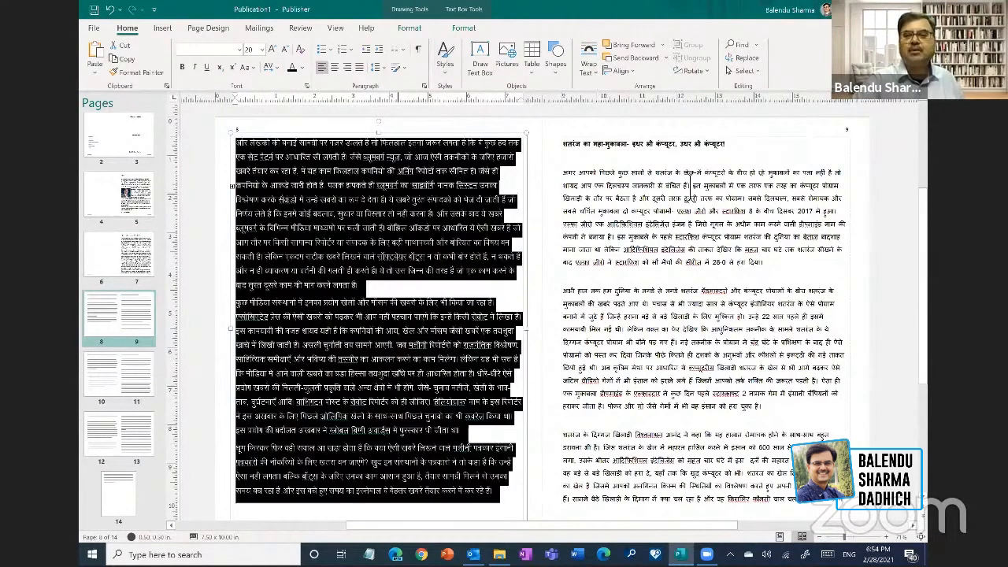
- Apply the शीर्षक style to the chess article's heading on page 9
{"action": "triple_click", "coordinate": [567, 147]}
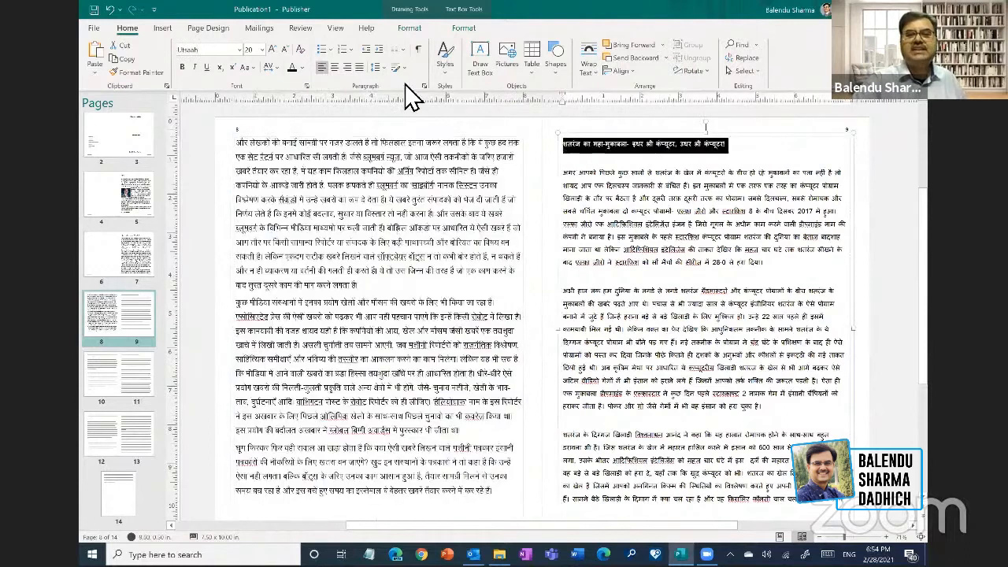
{"action": "left_click", "coordinate": [446, 74]}
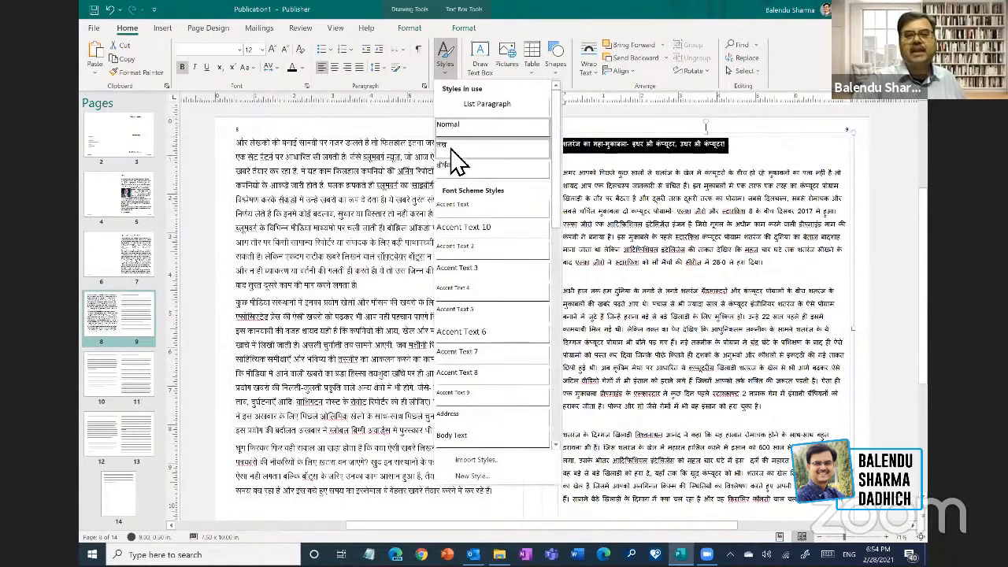
- Apply the लेख style to the chess article's body paragraphs on pages 9 and 10
{"action": "left_click", "coordinate": [570, 186]}
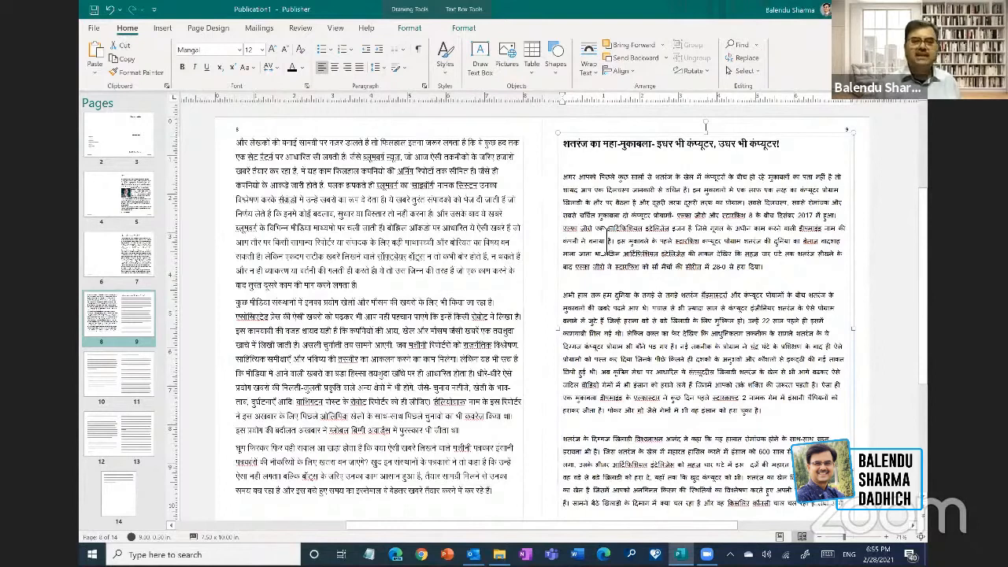
{"action": "key", "text": "shift+End"}
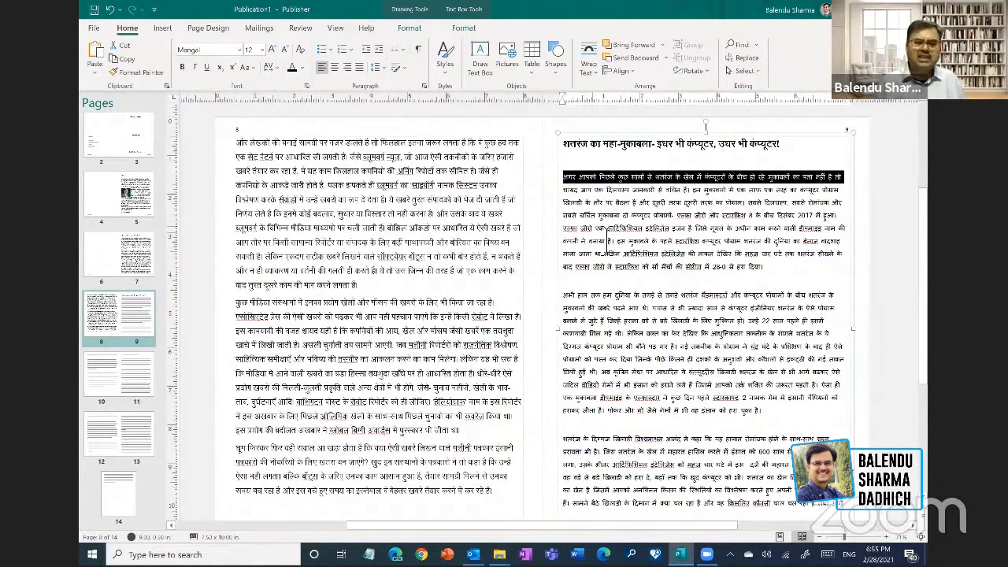
{"action": "key", "text": "shift+Page_Down"}
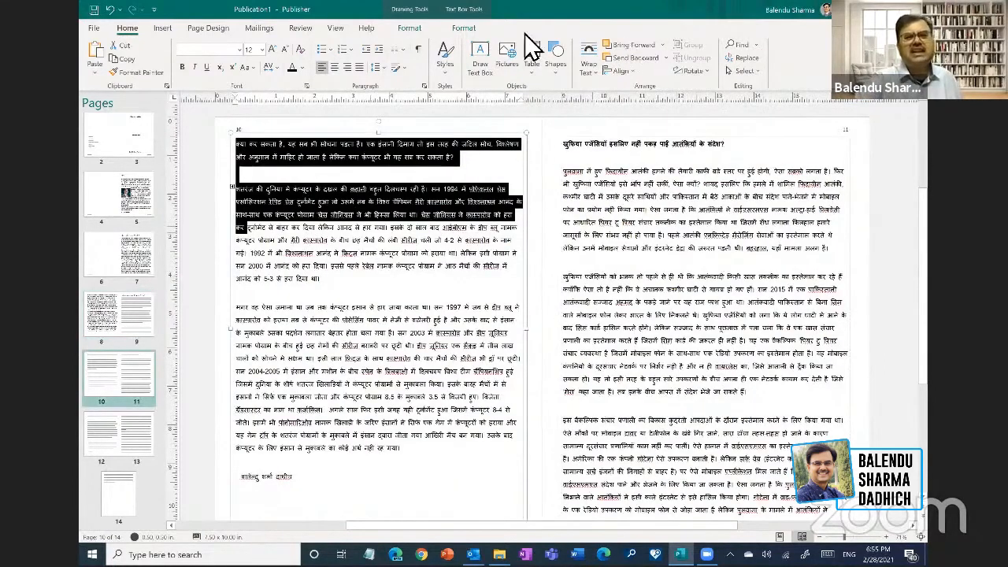
{"action": "key", "text": "shift+Page_Down"}
{"action": "left_click", "coordinate": [445, 67]}
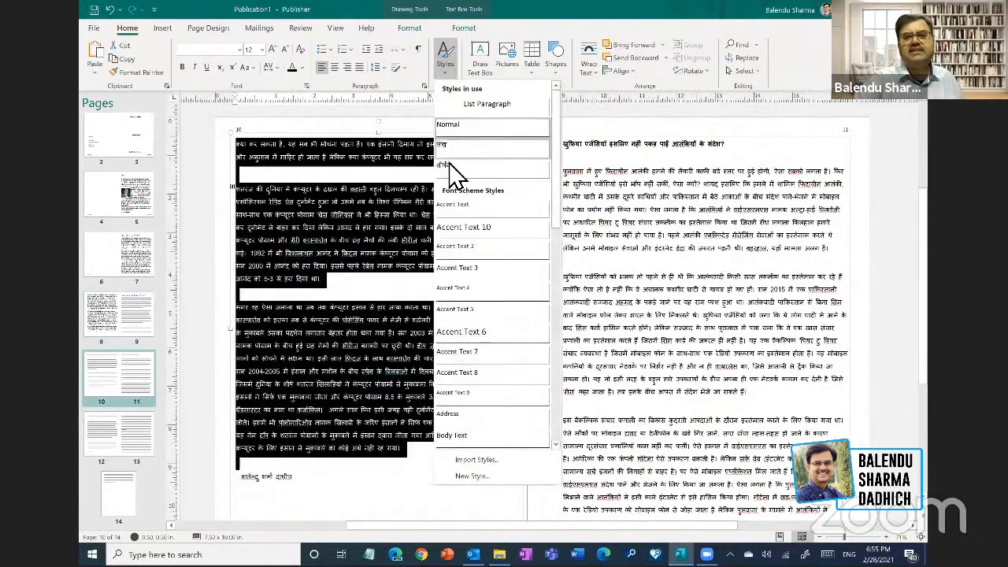
{"action": "left_click", "coordinate": [512, 288]}
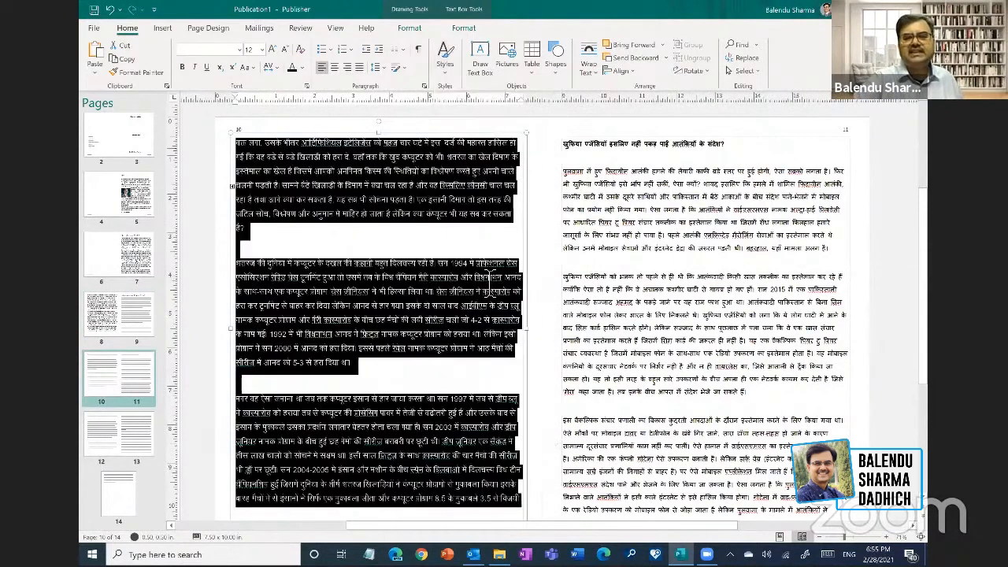
- Apply the शीर्षक style to the article heading at the start of page 11
{"action": "scroll", "coordinate": [786, 249], "scroll_direction": "down", "scroll_amount": 3}
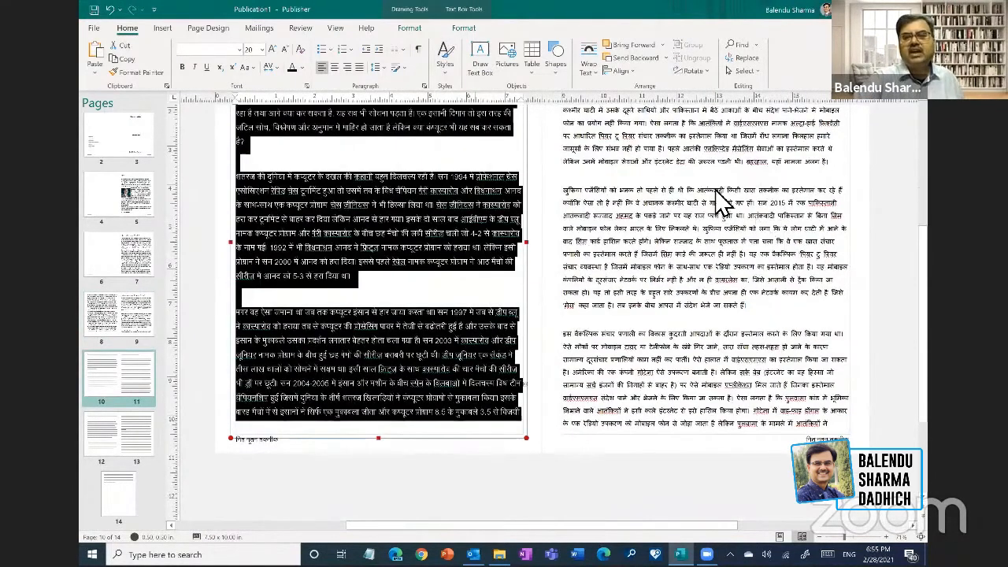
{"action": "scroll", "coordinate": [479, 289], "scroll_direction": "up", "scroll_amount": 5}
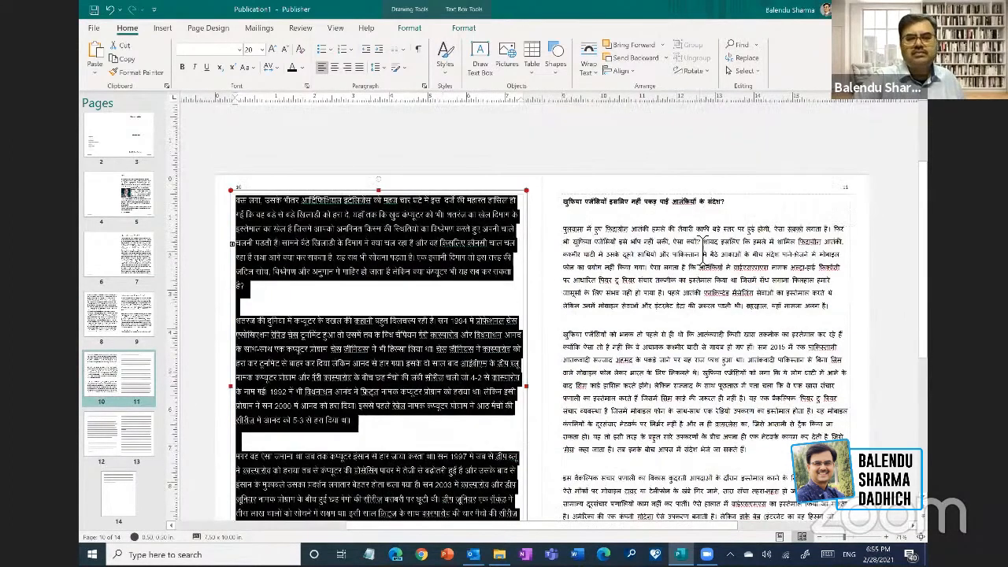
{"action": "left_click", "coordinate": [704, 247]}
{"action": "left_click_drag", "start_coordinate": [723, 201], "coordinate": [555, 201]}
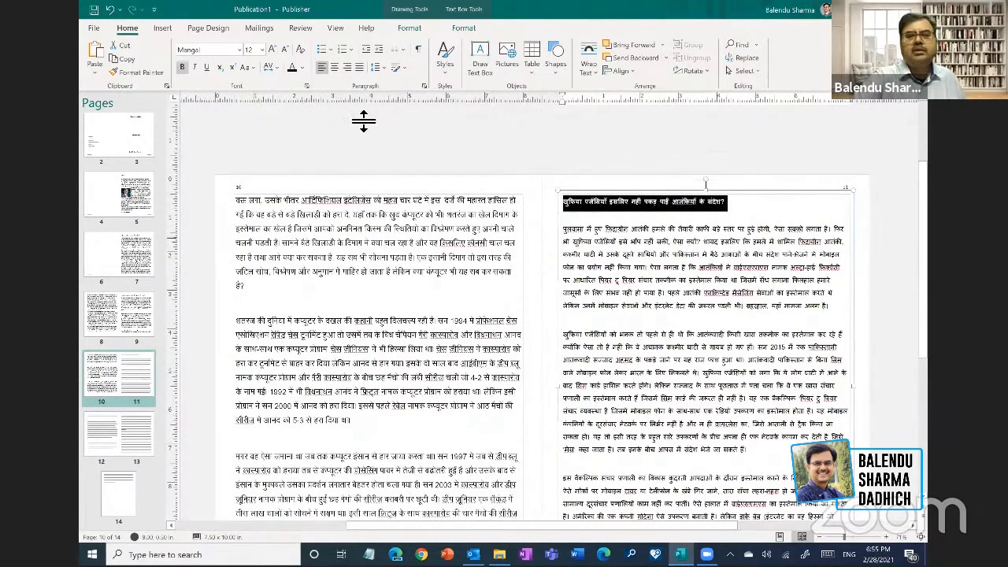
{"action": "left_click", "coordinate": [443, 78]}
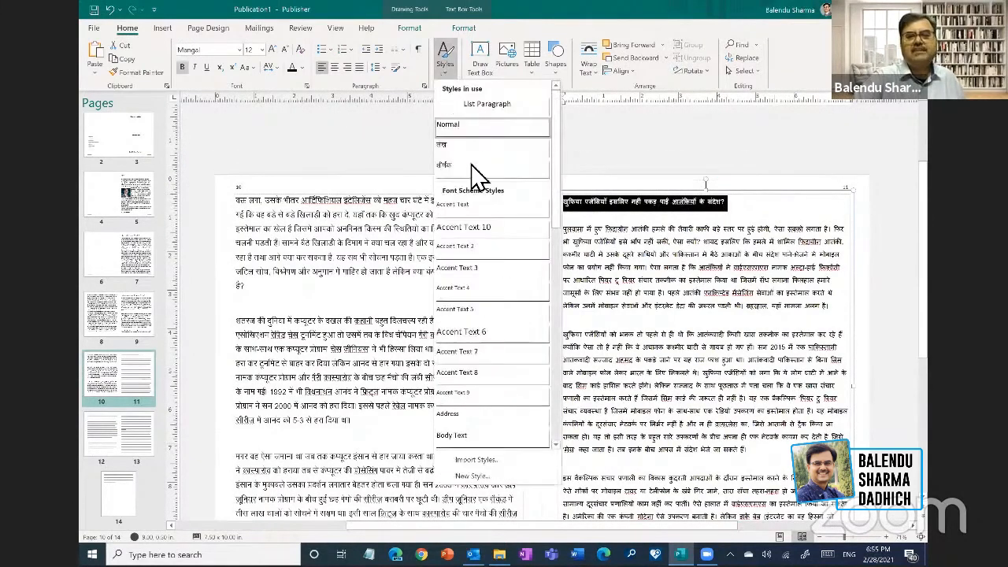
{"action": "left_click", "coordinate": [461, 163]}
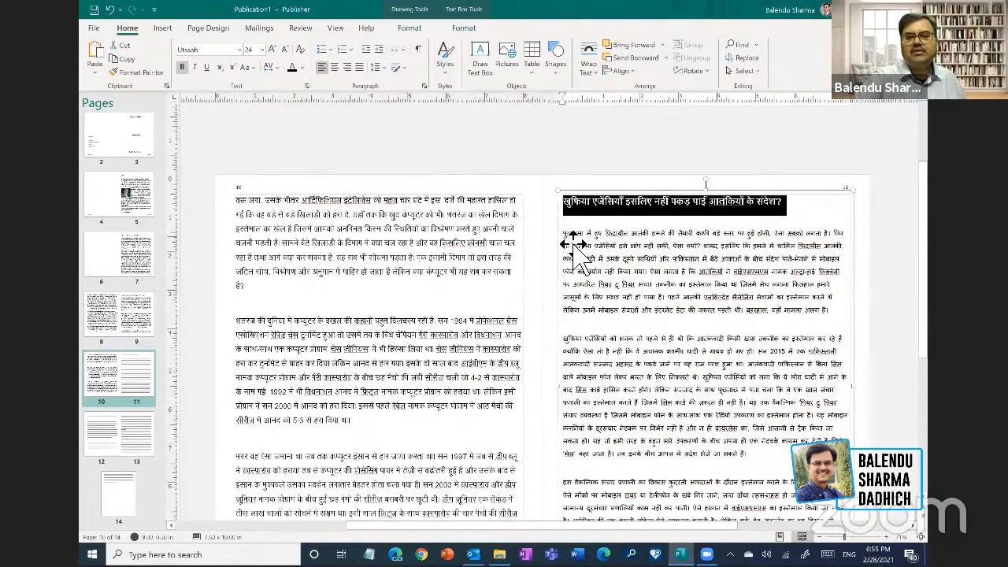
- Apply the लेख style to the body paragraphs of the article on pages 11 and 12
{"action": "left_click", "coordinate": [599, 260]}
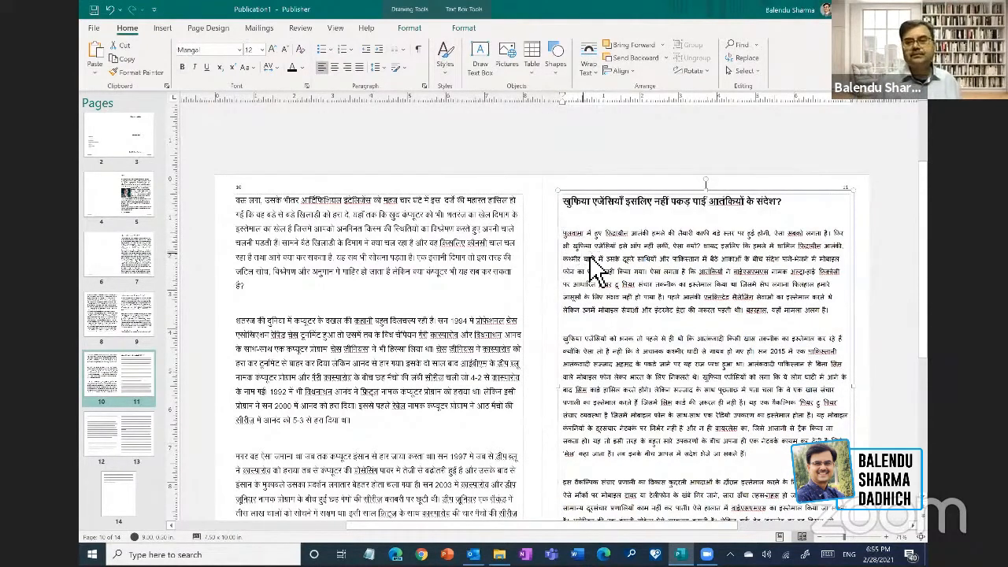
{"action": "key", "text": "shift+Down"}
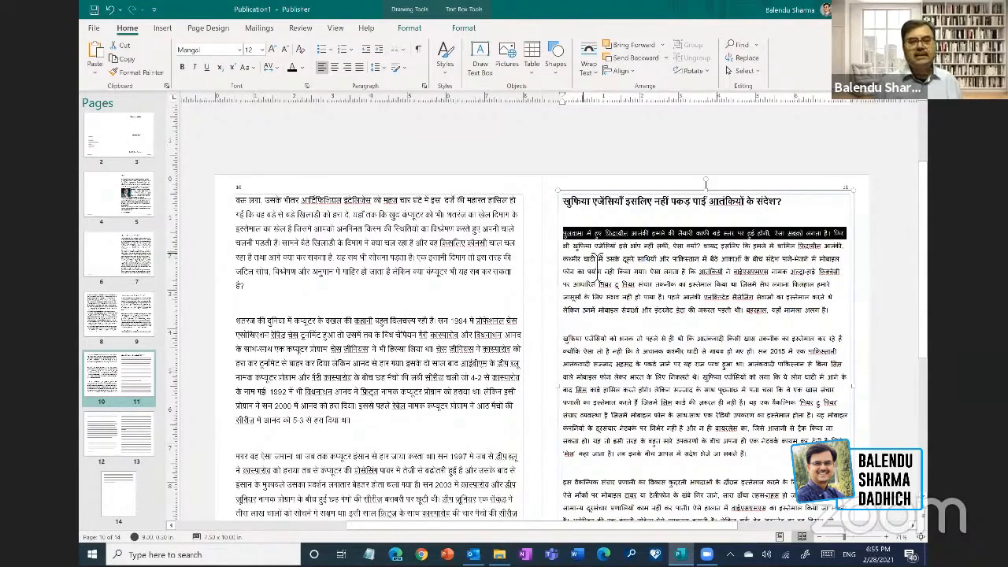
{"action": "key", "text": "shift+Down"}
{"action": "key", "text": "shift+Down"}
{"action": "key", "text": "shift+Down"}
{"action": "key", "text": "shift+Down"}
{"action": "key", "text": "shift+Down"}
{"action": "key", "text": "shift+Down"}
{"action": "key", "text": "shift+Down"}
{"action": "key", "text": "shift+Down"}
{"action": "key", "text": "shift+Down"}
{"action": "key", "text": "shift+Down"}
{"action": "key", "text": "shift+Down"}
{"action": "key", "text": "shift+Down"}
{"action": "key", "text": "shift+Down"}
{"action": "key", "text": "shift+Down"}
{"action": "key", "text": "shift+Down"}
{"action": "key", "text": "shift+Down"}
{"action": "key", "text": "shift+Down"}
{"action": "key", "text": "shift+Down"}
{"action": "key", "text": "shift+Down"}
{"action": "key", "text": "shift+Down"}
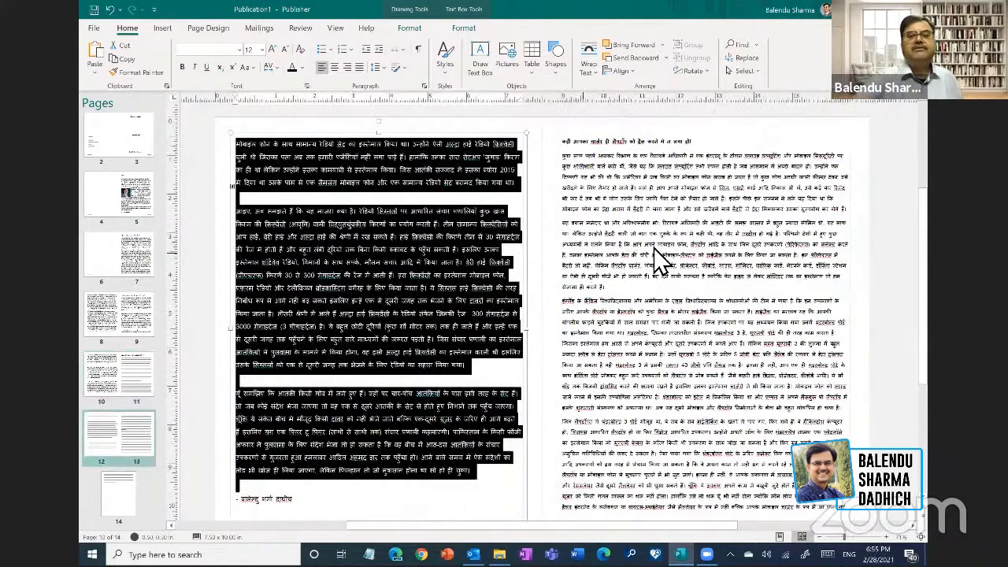
{"action": "left_click", "coordinate": [453, 75]}
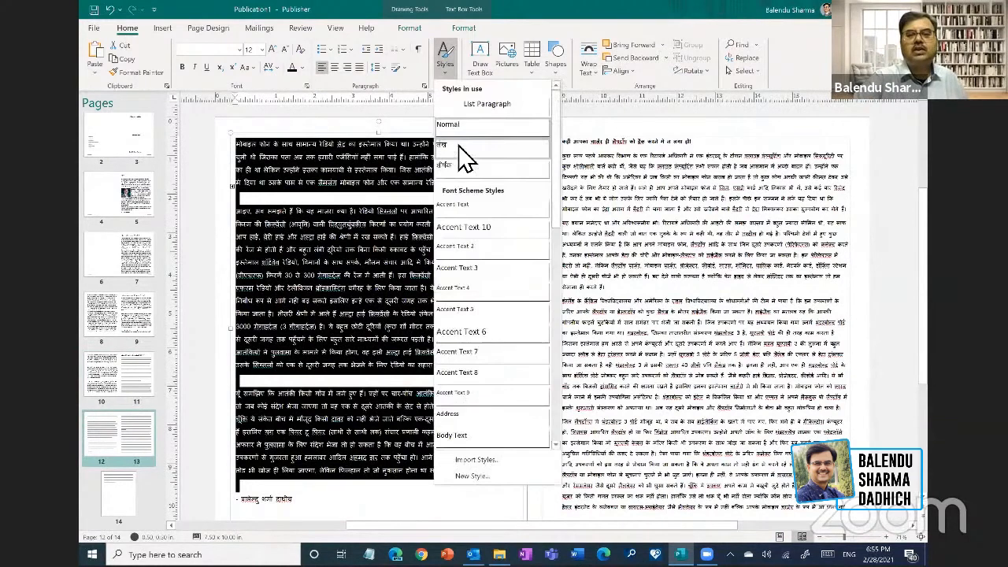
{"action": "left_click", "coordinate": [468, 149]}
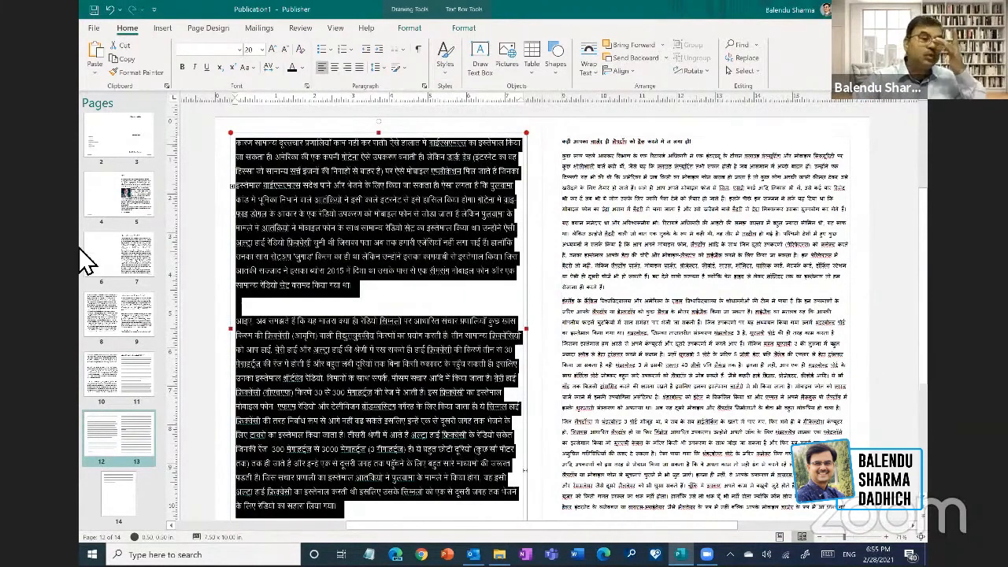
{"action": "left_click", "coordinate": [430, 242]}
- Insert a 1.25 x 1.25 in picture placeholder on page 7 and place it at the left margin beside the second body paragraph
{"action": "scroll", "coordinate": [430, 242], "scroll_direction": "up", "scroll_amount": 1}
{"action": "left_click", "coordinate": [144, 264]}
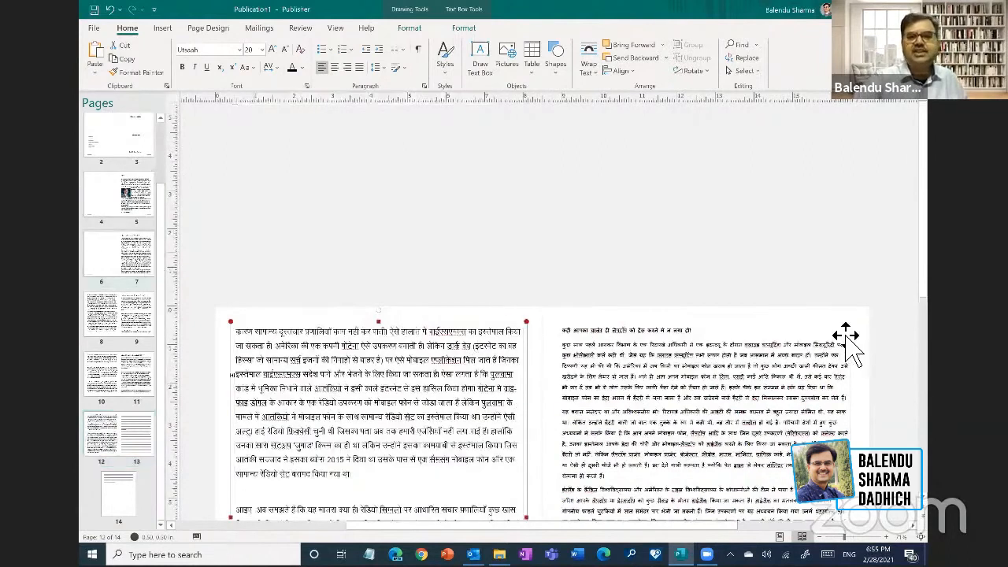
{"action": "scroll", "coordinate": [858, 319], "scroll_direction": "down", "scroll_amount": 4}
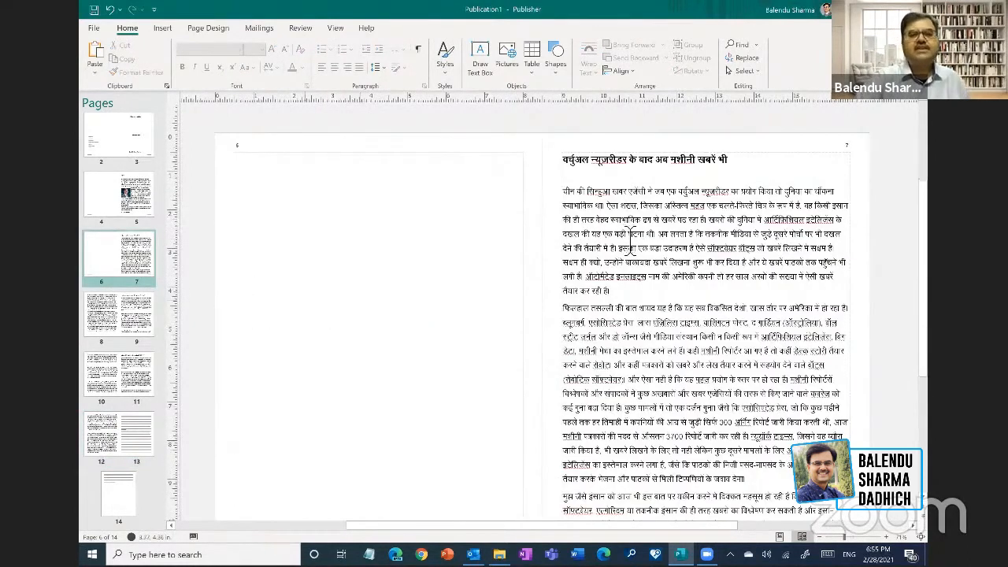
{"action": "left_click", "coordinate": [165, 29]}
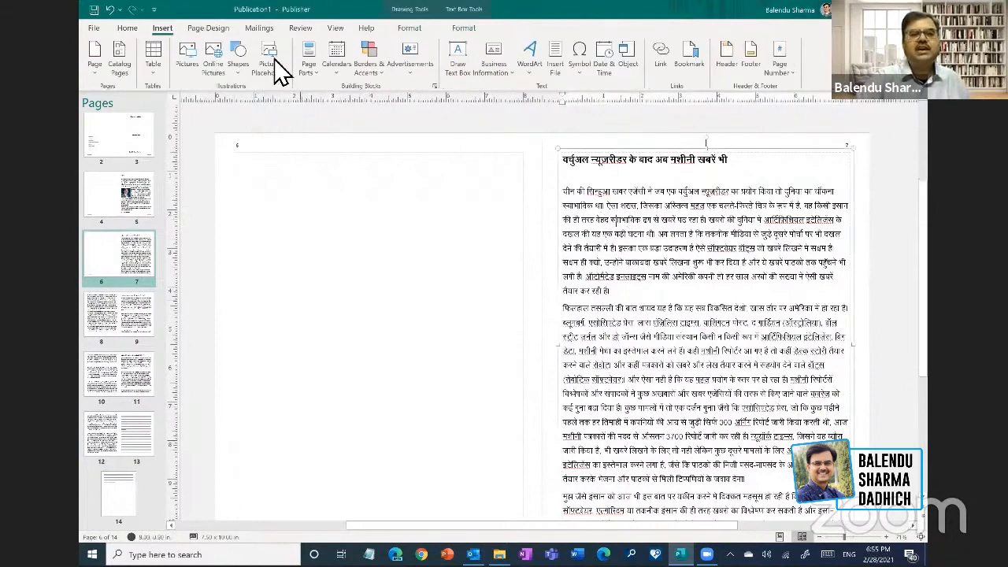
{"action": "left_click", "coordinate": [591, 220]}
{"action": "left_click", "coordinate": [551, 301]}
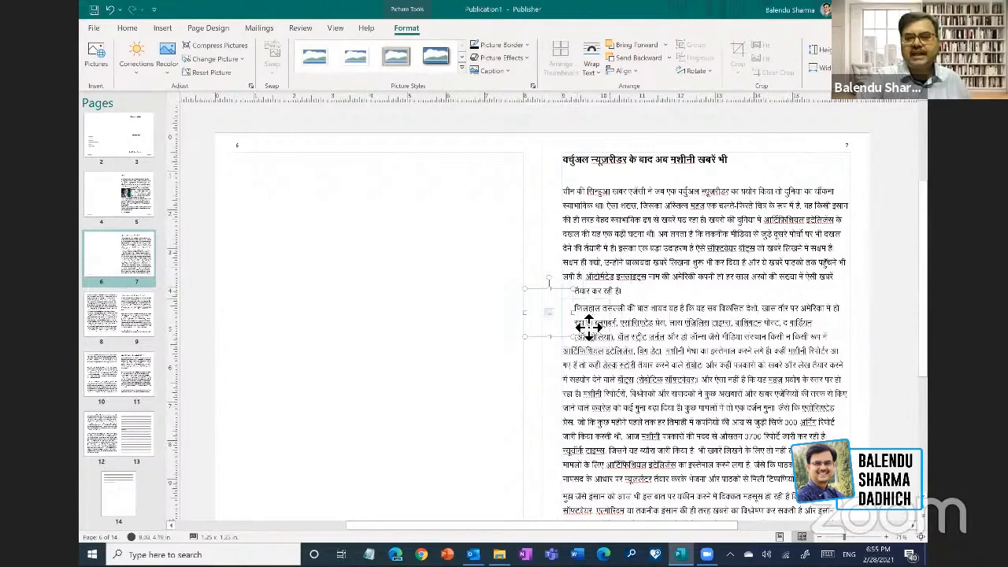
{"action": "left_click_drag", "start_coordinate": [603, 331], "coordinate": [636, 345]}
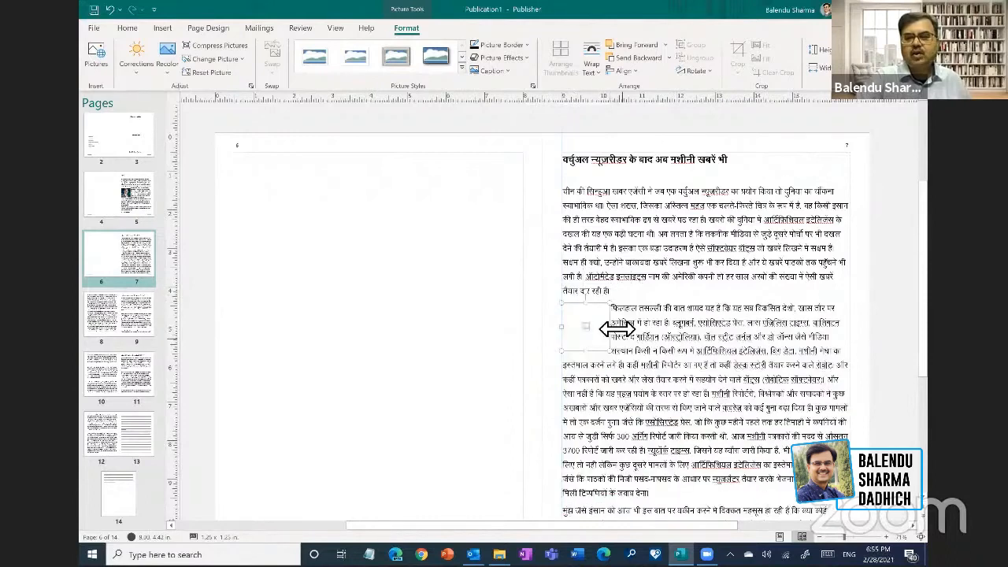
- Enlarge the page 7 picture placeholder to about 5.22 x 3.36 in and fill it with 2_ai_reporter1.jpg
{"action": "left_click_drag", "start_coordinate": [773, 368], "coordinate": [770, 359]}
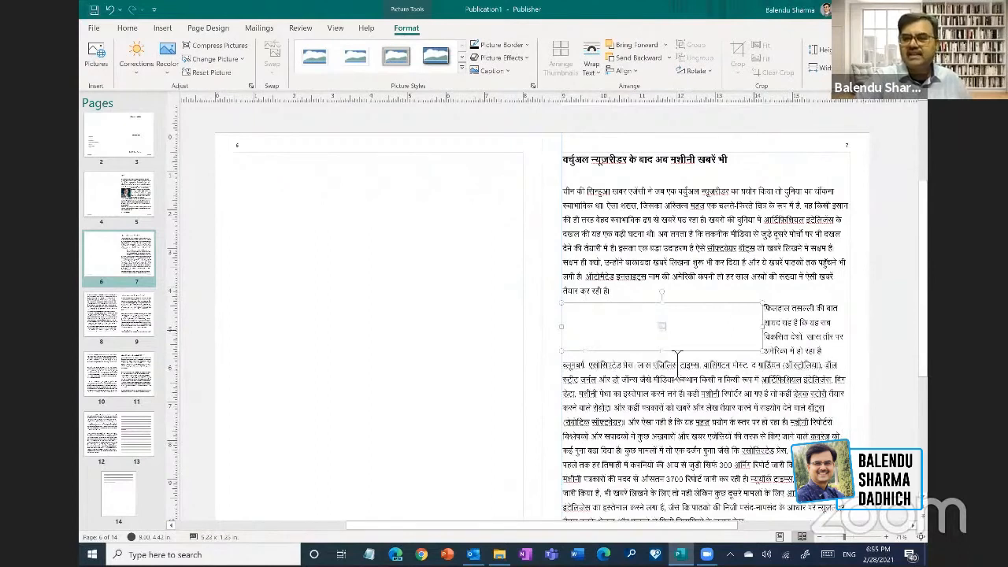
{"action": "left_click_drag", "start_coordinate": [688, 445], "coordinate": [689, 435]}
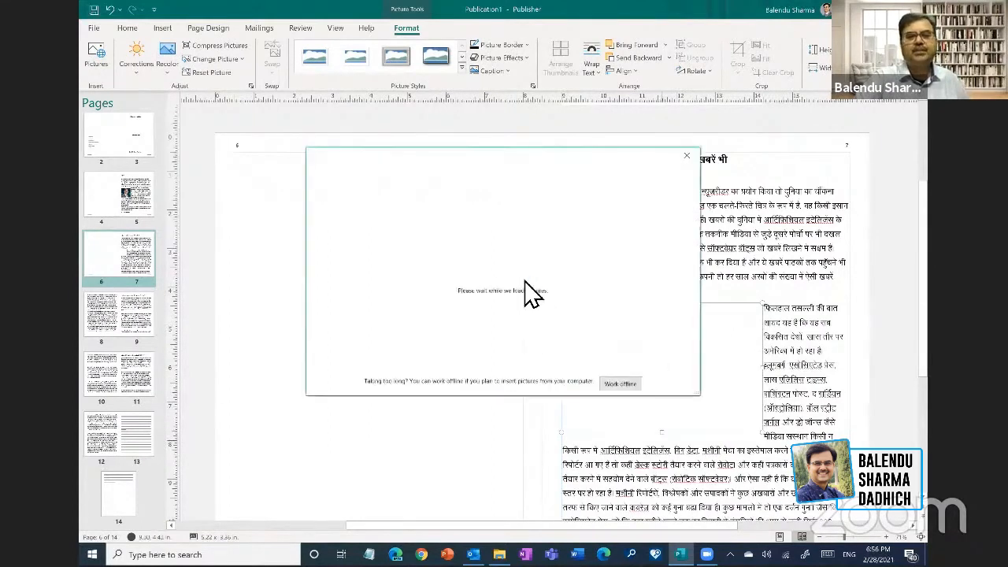
{"action": "left_click", "coordinate": [411, 227]}
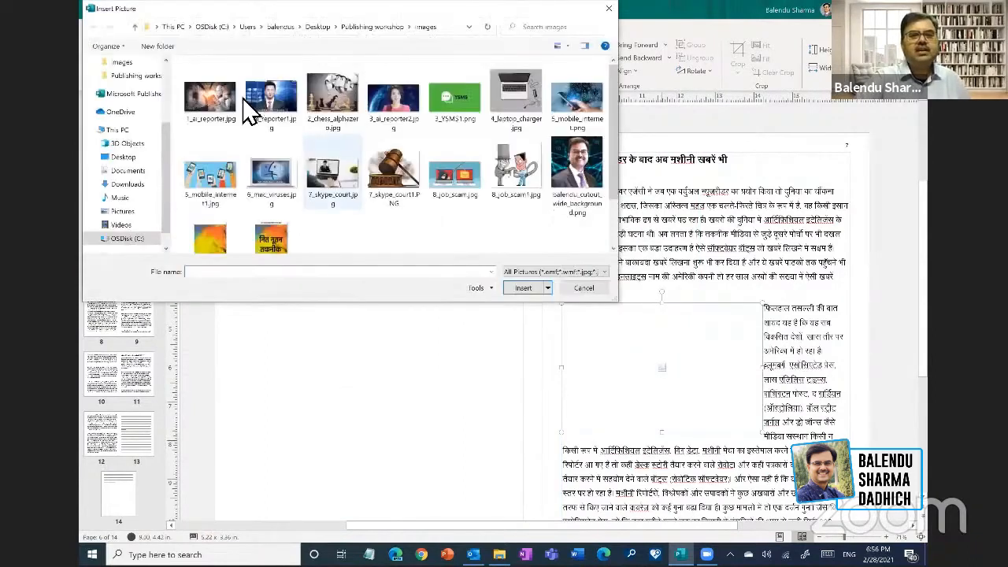
{"action": "left_click", "coordinate": [268, 116]}
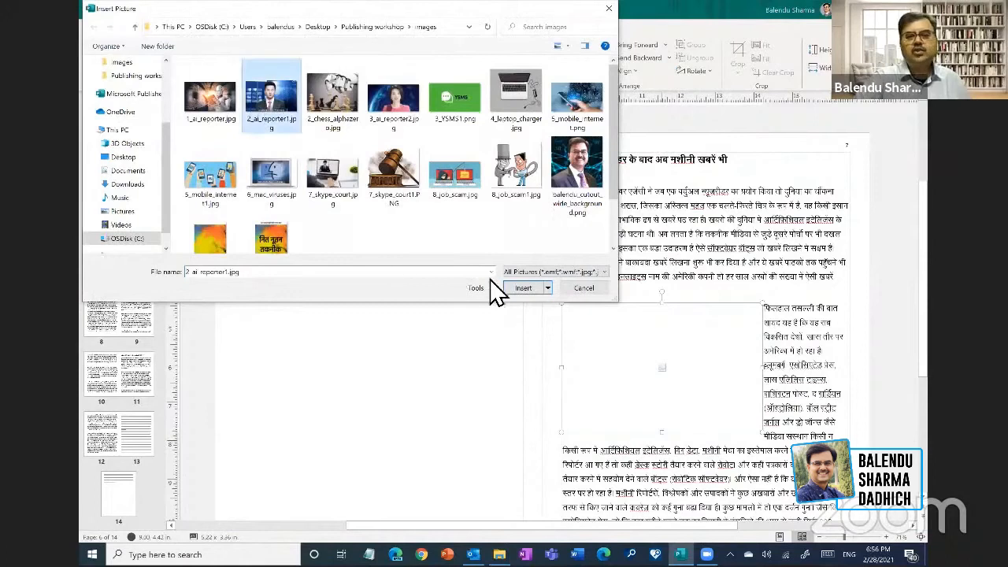
{"action": "left_click", "coordinate": [526, 293]}
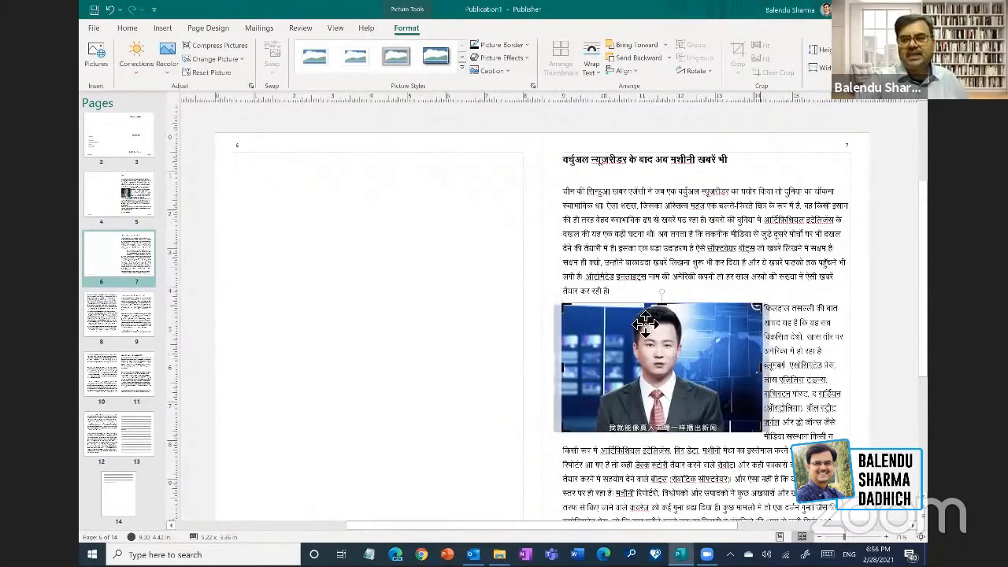
{"action": "left_click", "coordinate": [848, 351]}
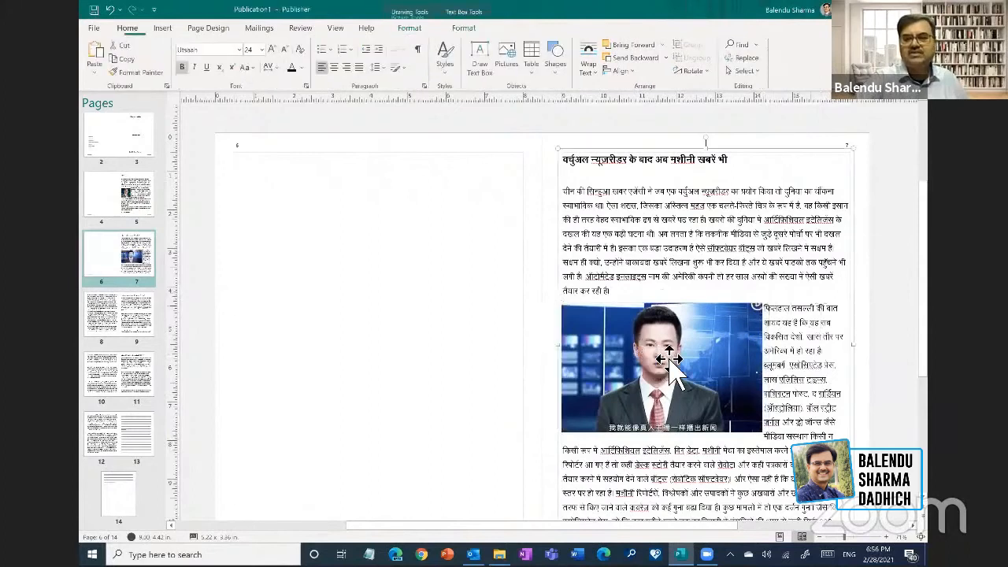
- Try shifting the news anchor picture slightly sideways beside the second body paragraph on page 7
{"action": "left_click", "coordinate": [670, 361]}
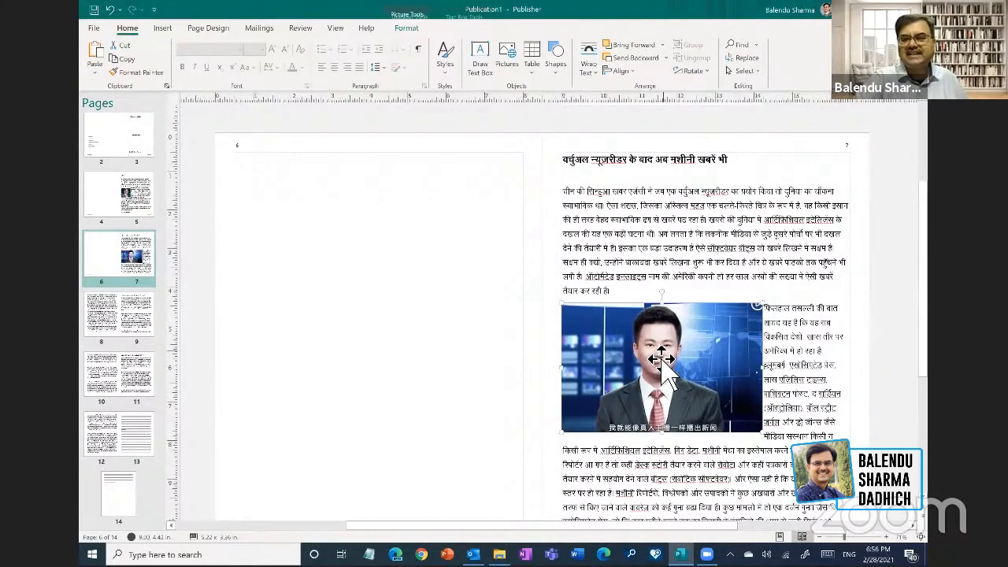
{"action": "left_click_drag", "start_coordinate": [658, 360], "coordinate": [615, 359]}
{"action": "mouse_move", "coordinate": [666, 374]}
{"action": "left_mouse_down"}
{"action": "mouse_move", "coordinate": [669, 360]}
{"action": "mouse_move", "coordinate": [658, 361]}
{"action": "left_mouse_up"}
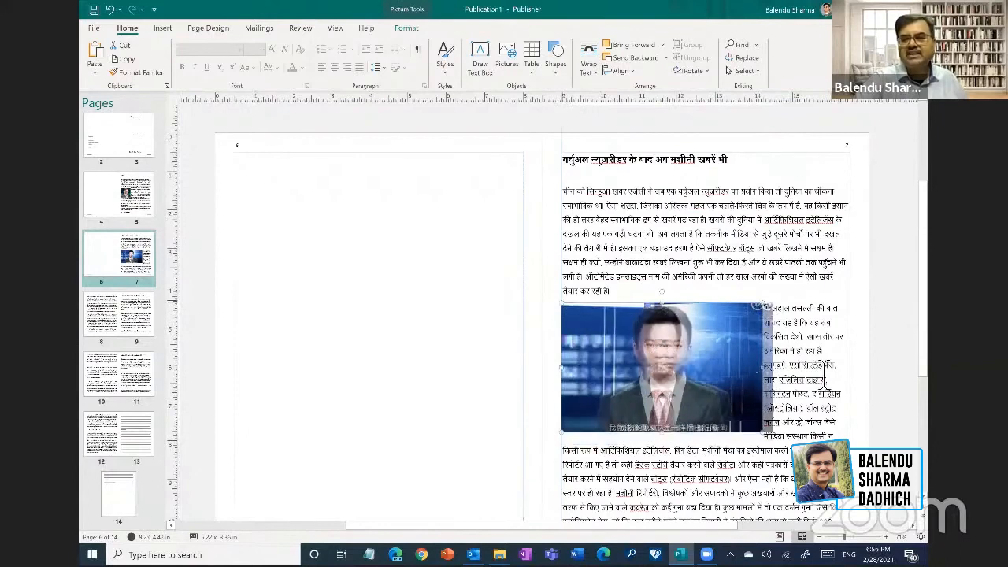
{"action": "left_click_drag", "start_coordinate": [825, 367], "coordinate": [839, 310]}
{"action": "left_click", "coordinate": [838, 299]}
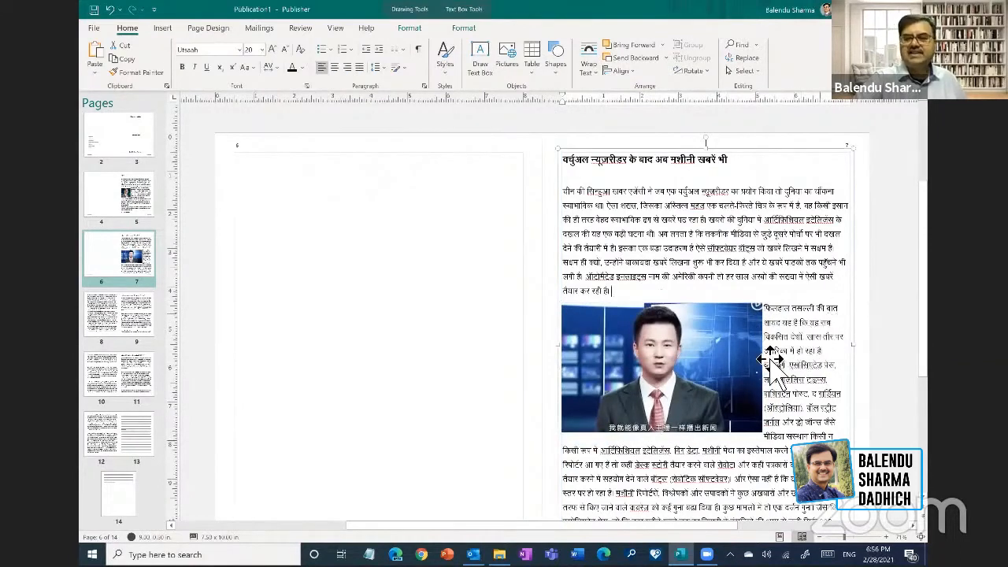
{"action": "left_click", "coordinate": [725, 364]}
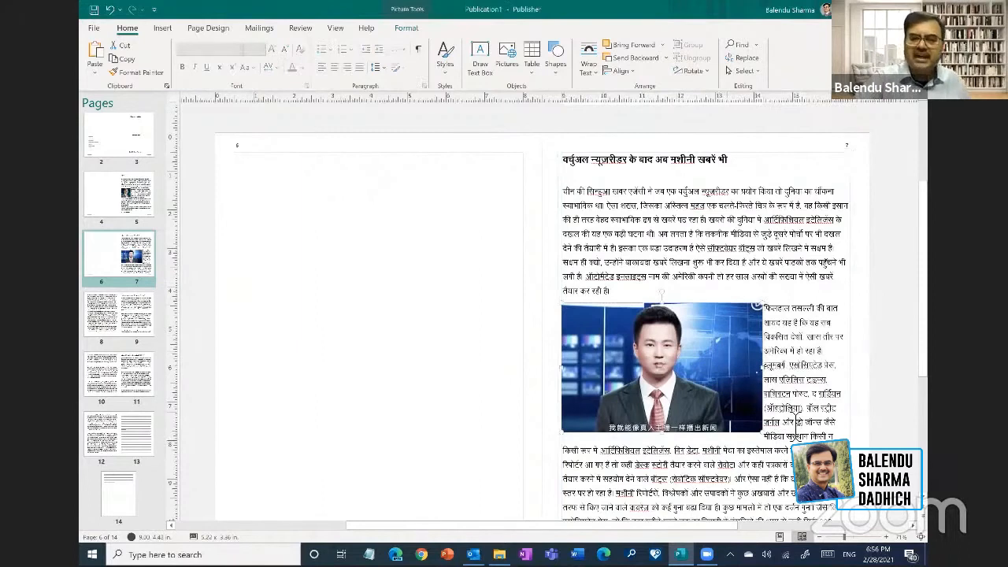
- Delete the empty line between the first and second body paragraphs of the chess article on page 9
{"action": "scroll", "coordinate": [794, 422], "scroll_direction": "down", "scroll_amount": 5}
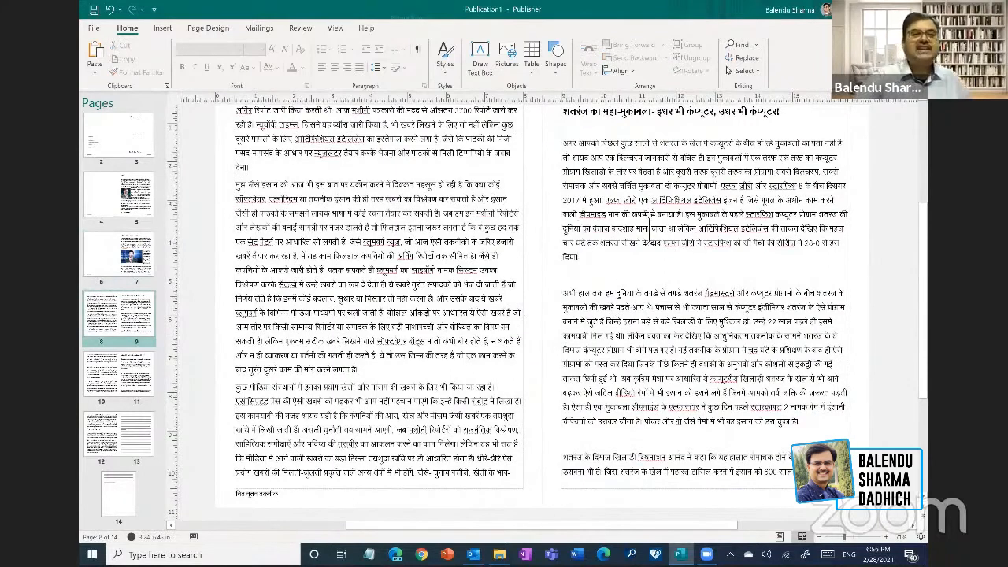
{"action": "scroll", "coordinate": [599, 254], "scroll_direction": "up", "scroll_amount": 1}
{"action": "key", "text": "BackSpace"}
- Insert a picture placeholder of about 6.05 x 3.35 in at the left margin of page 9, within the chess article's opening paragraphs
{"action": "left_click", "coordinate": [163, 29]}
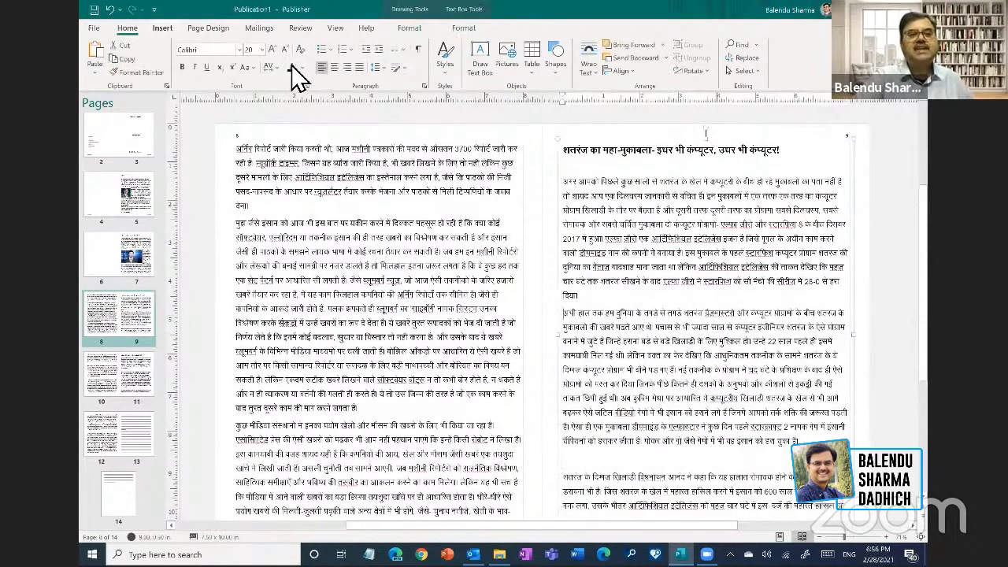
{"action": "left_click", "coordinate": [271, 62]}
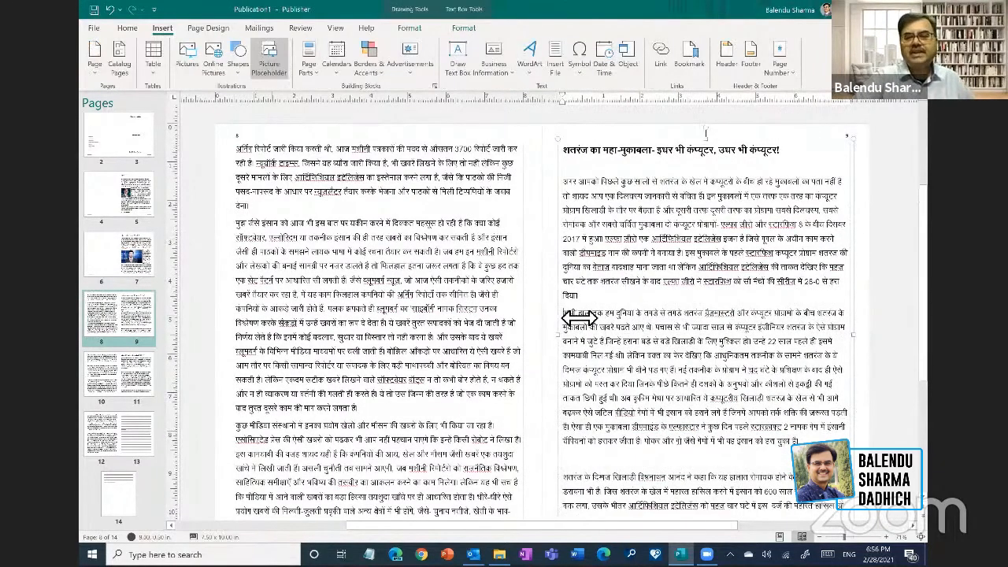
{"action": "left_click_drag", "start_coordinate": [583, 319], "coordinate": [779, 355]}
{"action": "mouse_move", "coordinate": [550, 312]}
{"action": "left_mouse_down"}
{"action": "mouse_move", "coordinate": [546, 295]}
{"action": "mouse_move", "coordinate": [642, 303]}
{"action": "mouse_move", "coordinate": [595, 293]}
{"action": "left_mouse_up"}
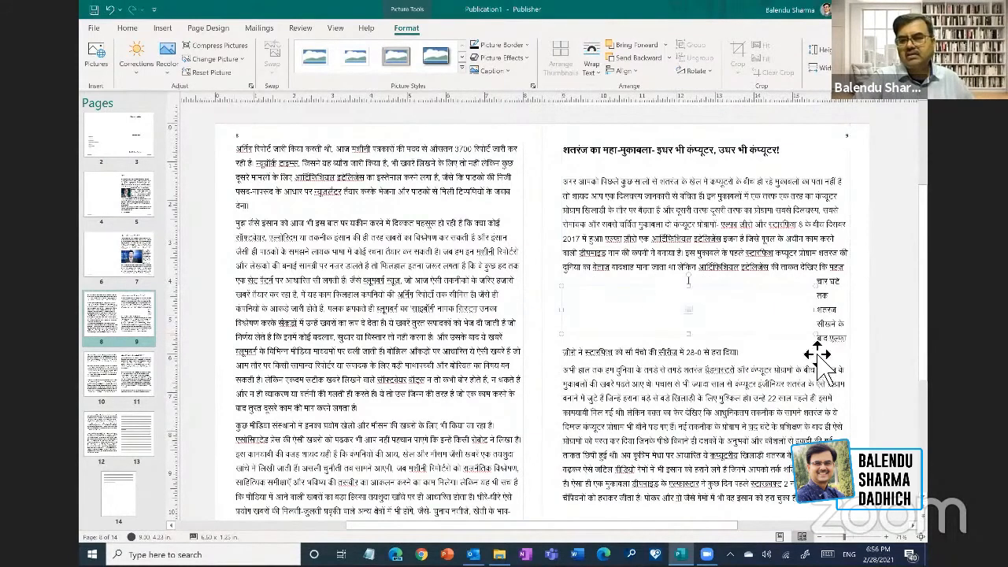
{"action": "left_click_drag", "start_coordinate": [817, 334], "coordinate": [817, 414]}
{"action": "left_click_drag", "start_coordinate": [805, 365], "coordinate": [786, 349]}
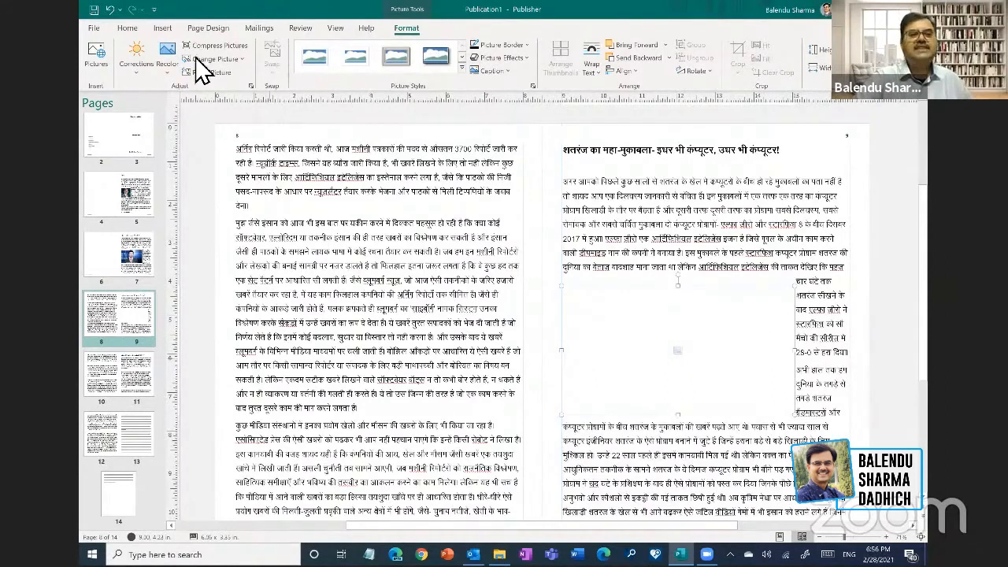
- Fill the page 9 placeholder with 2_chess_alphazero.jpg and shift the image slightly within its frame
{"action": "left_click", "coordinate": [676, 349]}
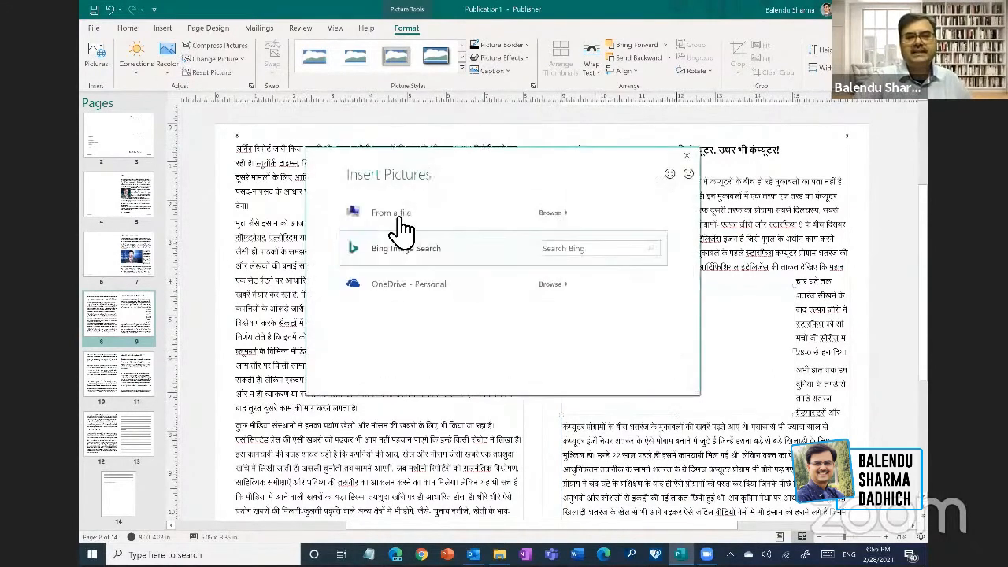
{"action": "left_click", "coordinate": [392, 225]}
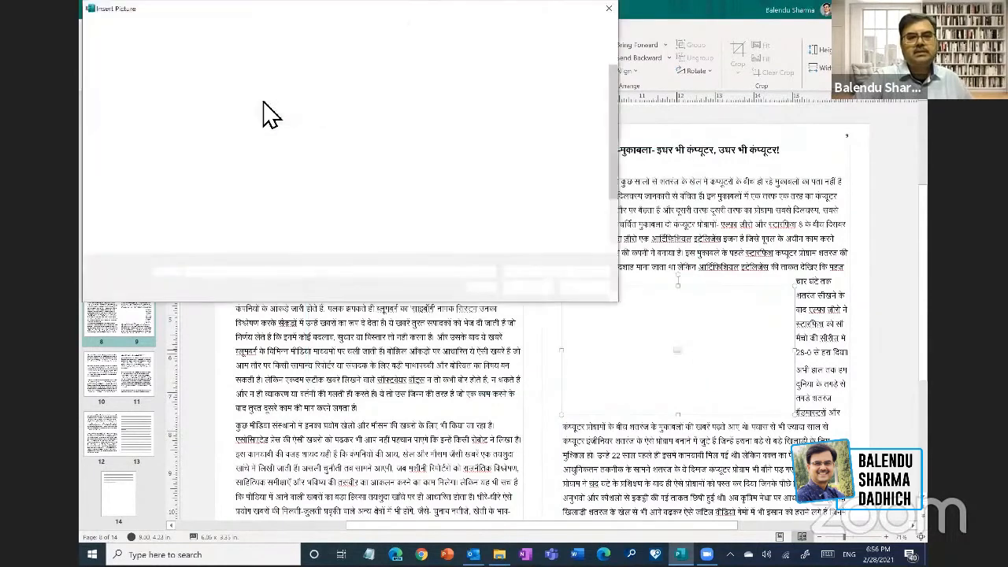
{"action": "left_click", "coordinate": [337, 103]}
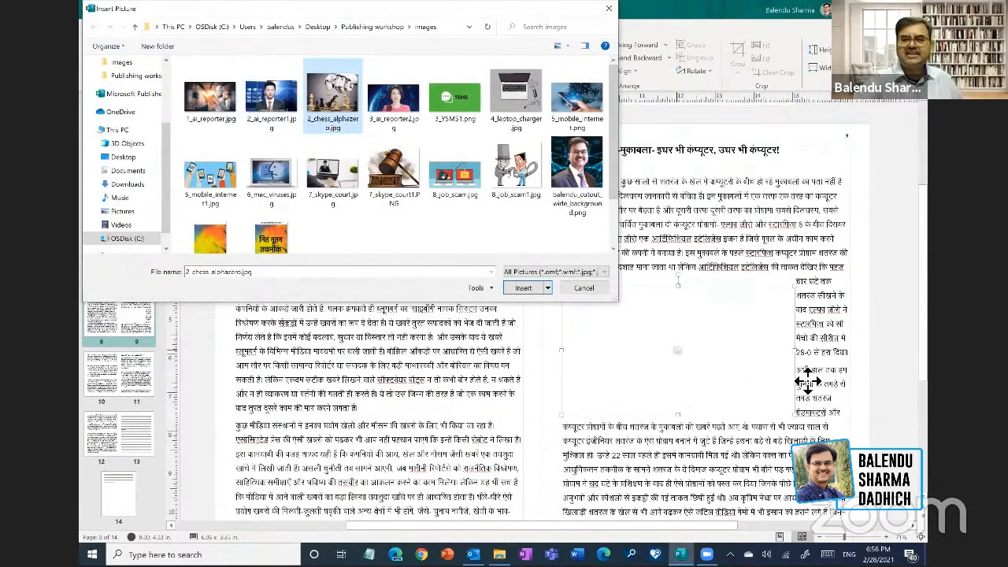
{"action": "key", "text": "Return"}
{"action": "left_click_drag", "start_coordinate": [713, 352], "coordinate": [702, 334]}
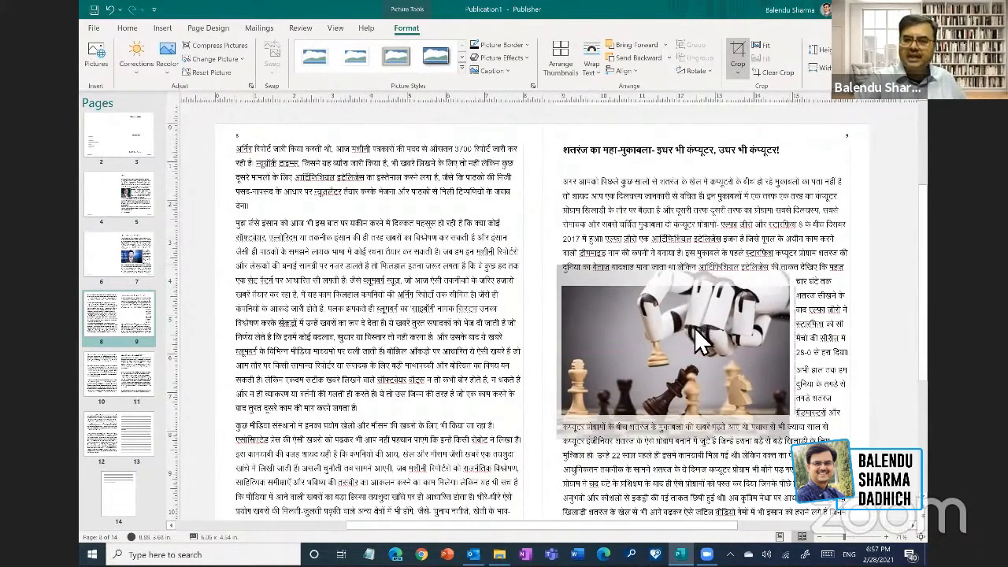
{"action": "left_click", "coordinate": [872, 339]}
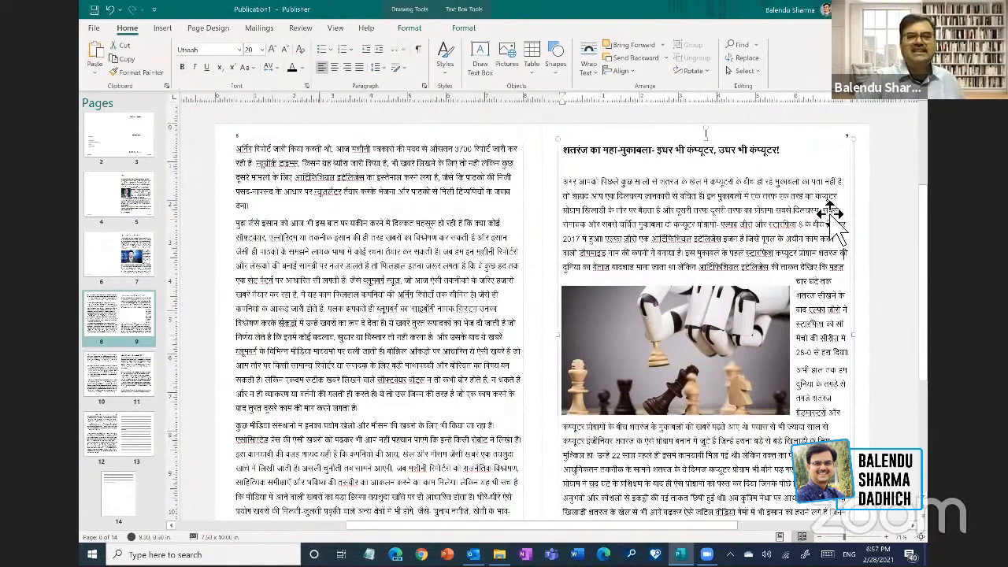
- Examine the text on pages 8 and 9 through the screen magnifier with its colours uninverted, and close the magnifier
{"action": "scroll", "coordinate": [671, 307], "scroll_direction": "up", "scroll_amount": 2}
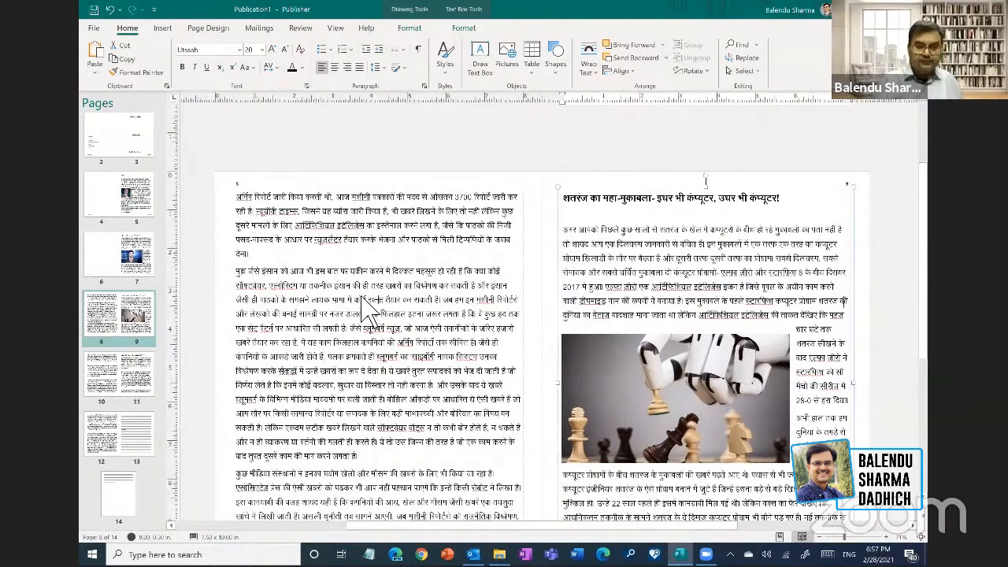
{"action": "key", "text": "super+plus"}
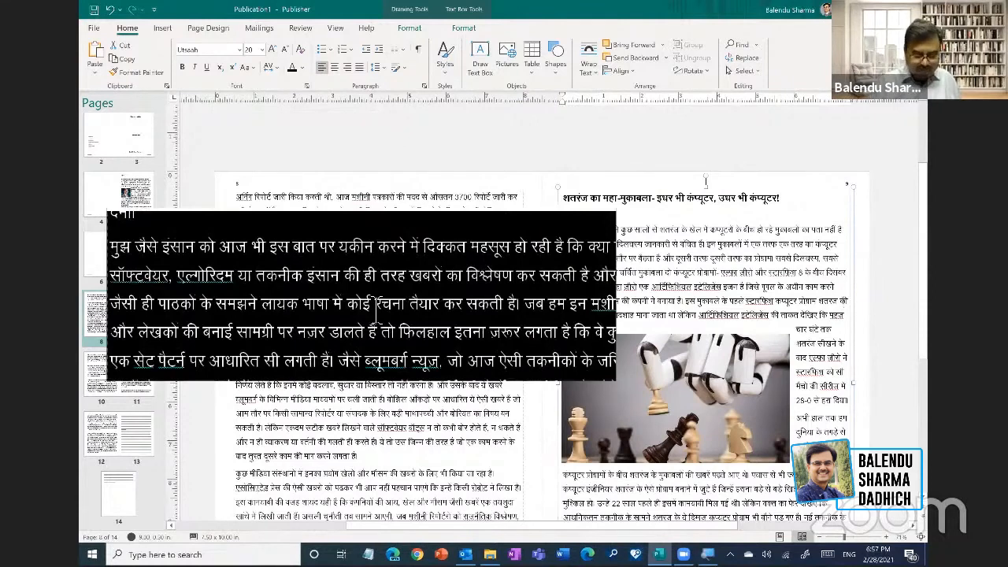
{"action": "key", "text": "ctrl+alt+i"}
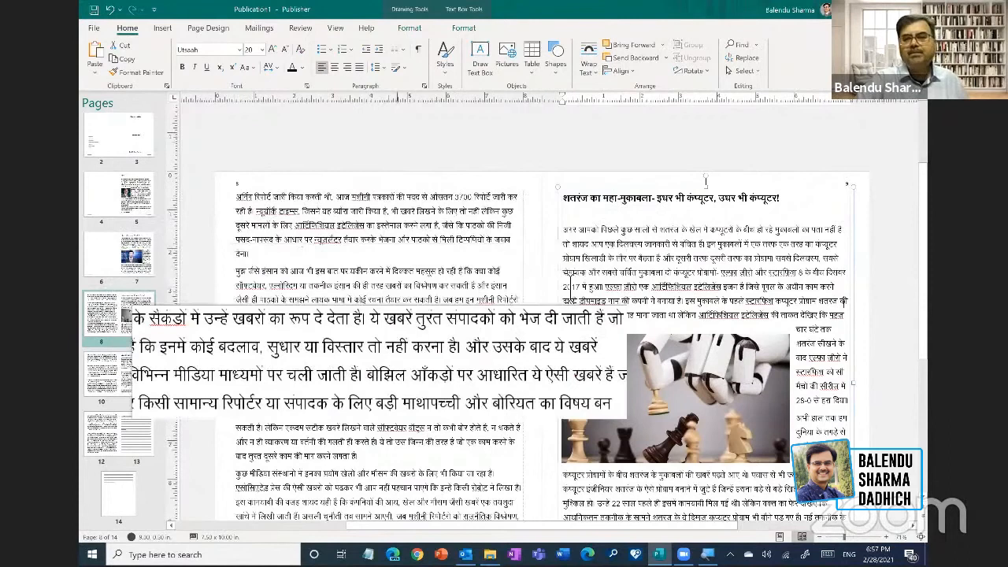
{"action": "scroll", "coordinate": [633, 285], "scroll_direction": "down", "scroll_amount": 1}
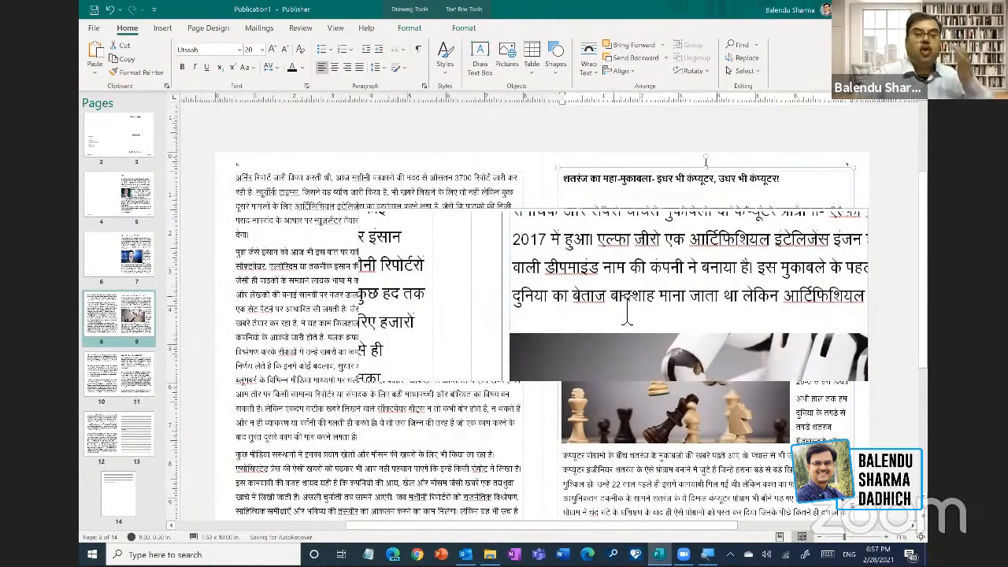
{"action": "key", "text": "super+Escape"}
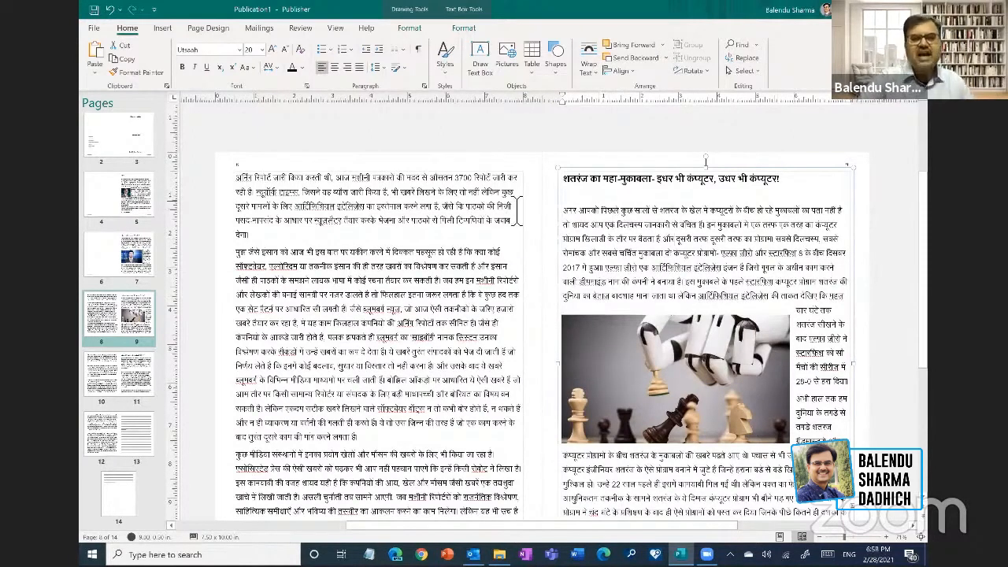
- Flow the overflow text of the page 8 article into the empty text box on page 4
{"action": "scroll", "coordinate": [519, 211], "scroll_direction": "down", "scroll_amount": 1}
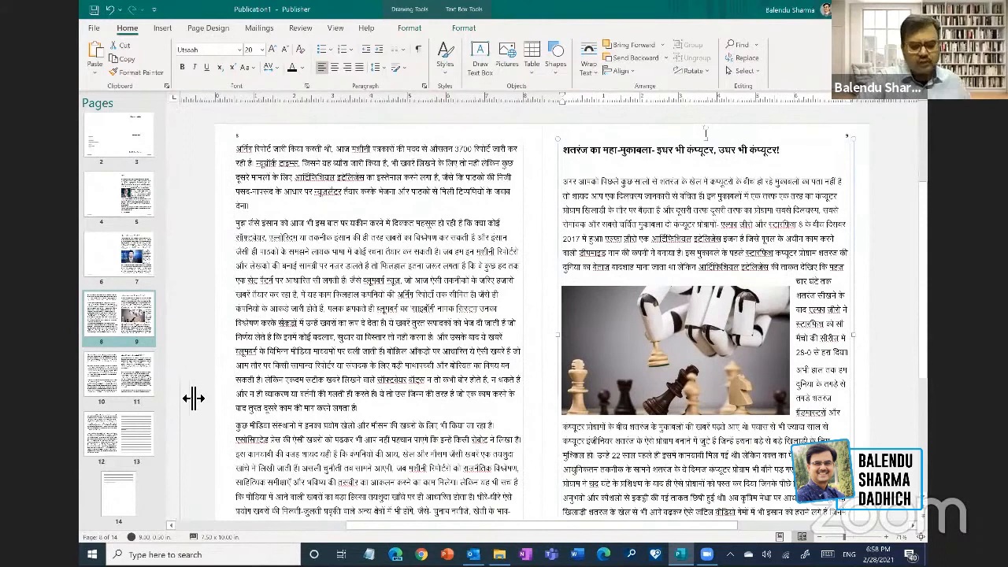
{"action": "scroll", "coordinate": [192, 397], "scroll_direction": "down", "scroll_amount": 1}
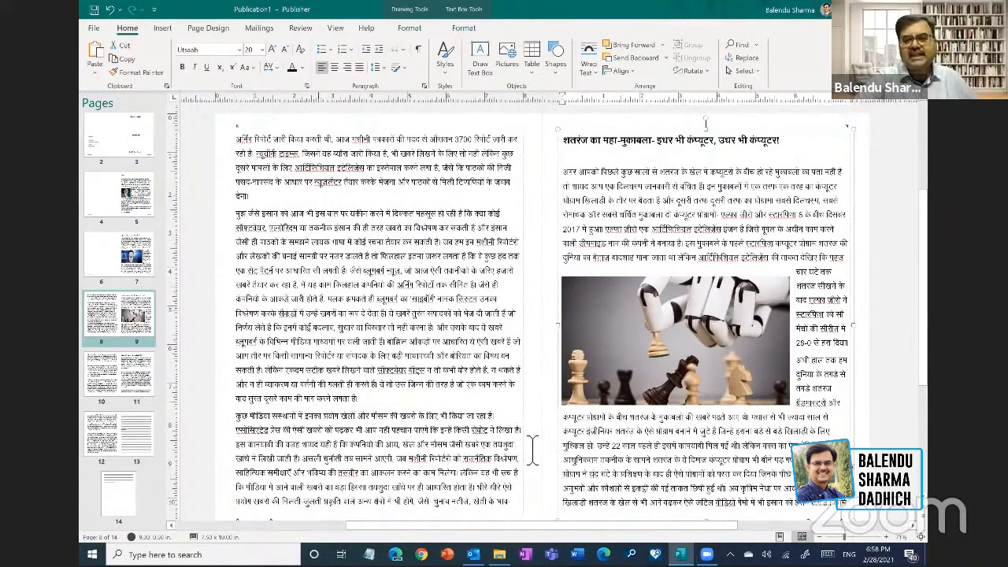
{"action": "scroll", "coordinate": [524, 439], "scroll_direction": "down", "scroll_amount": 2}
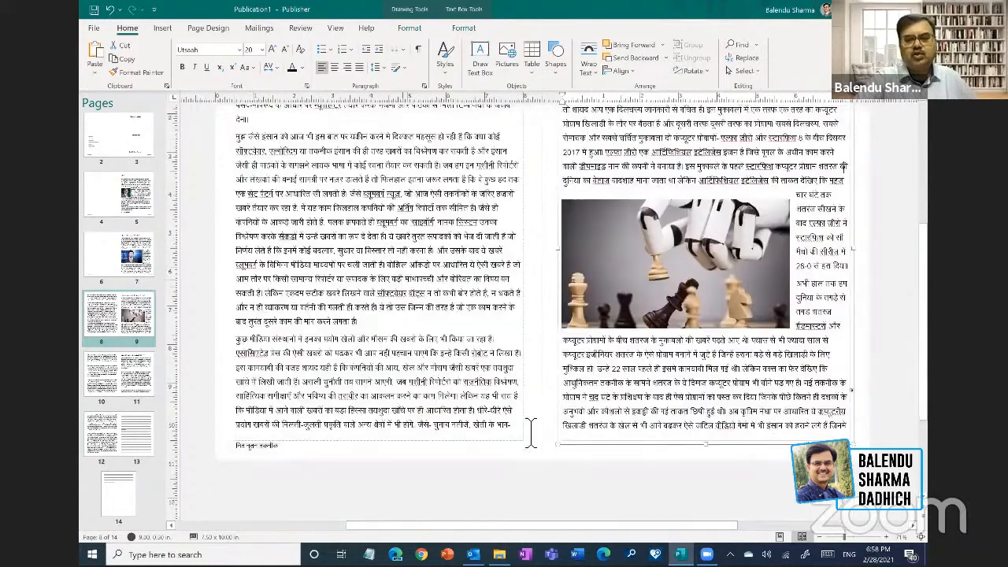
{"action": "left_click", "coordinate": [531, 394]}
{"action": "left_click", "coordinate": [529, 392]}
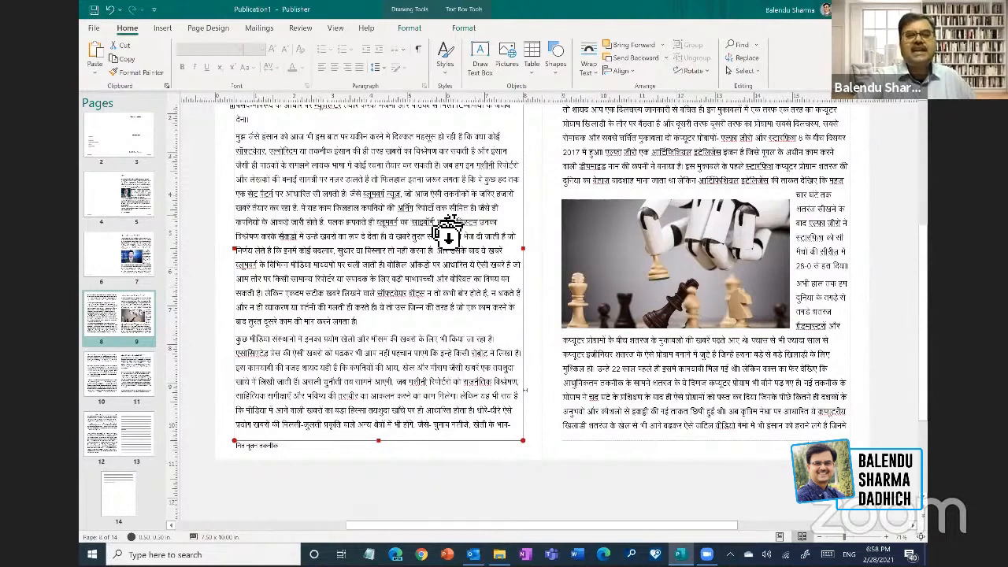
{"action": "left_click", "coordinate": [99, 194]}
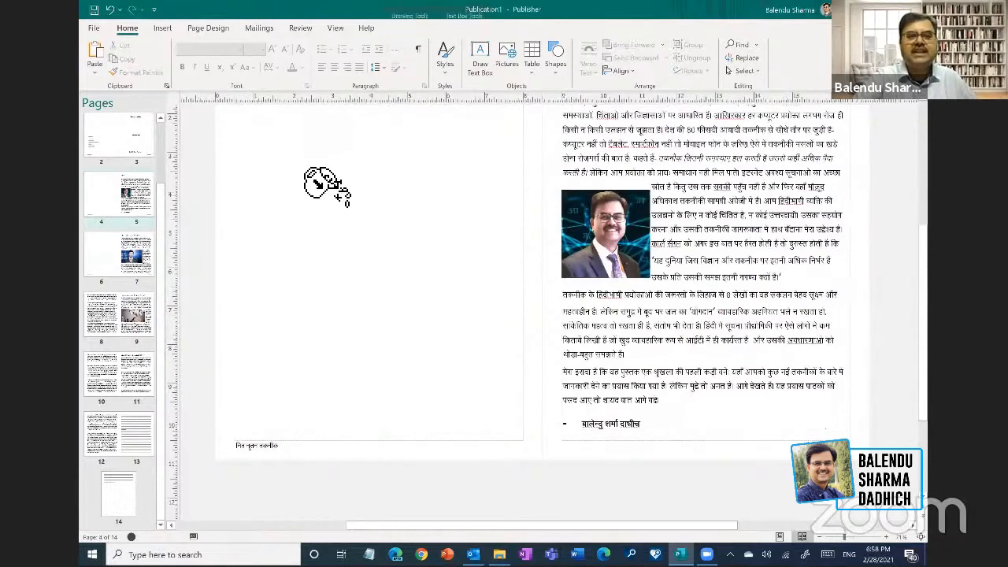
{"action": "left_click", "coordinate": [403, 263]}
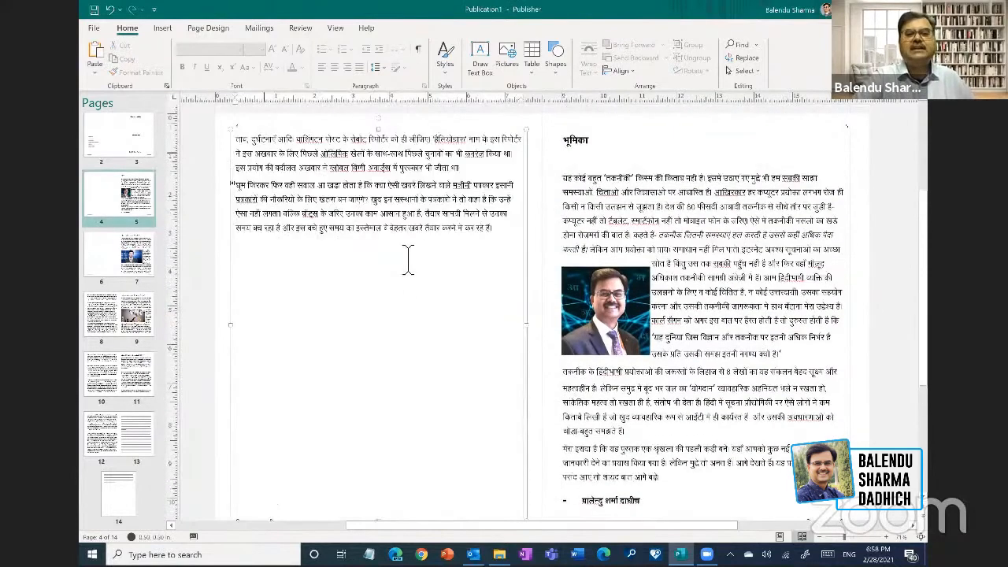
- Try deleting the overflow text from the page 4 box, and undo both the deletion and the text flow into that box
{"action": "left_click_drag", "start_coordinate": [493, 228], "coordinate": [236, 136]}
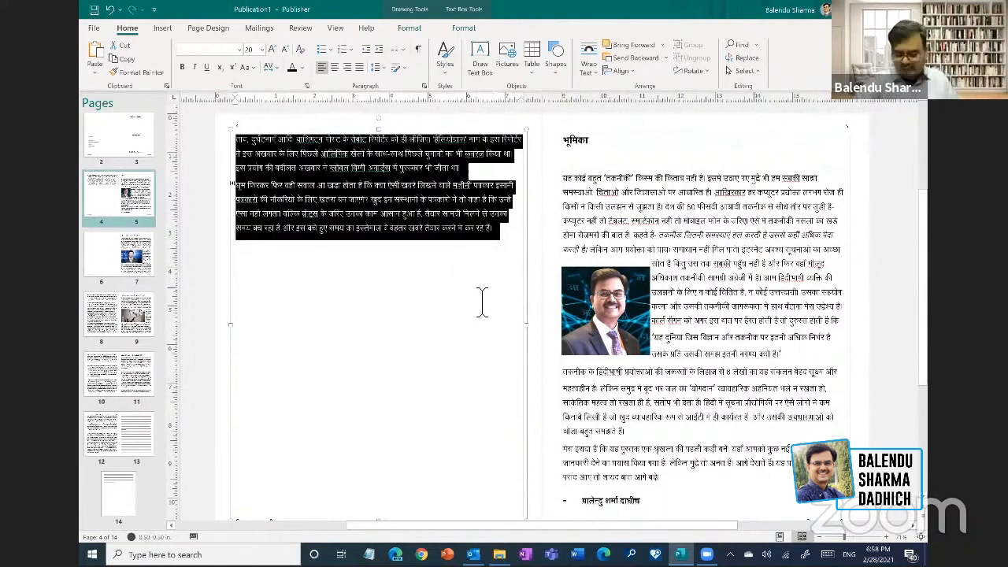
{"action": "key", "text": "Delete"}
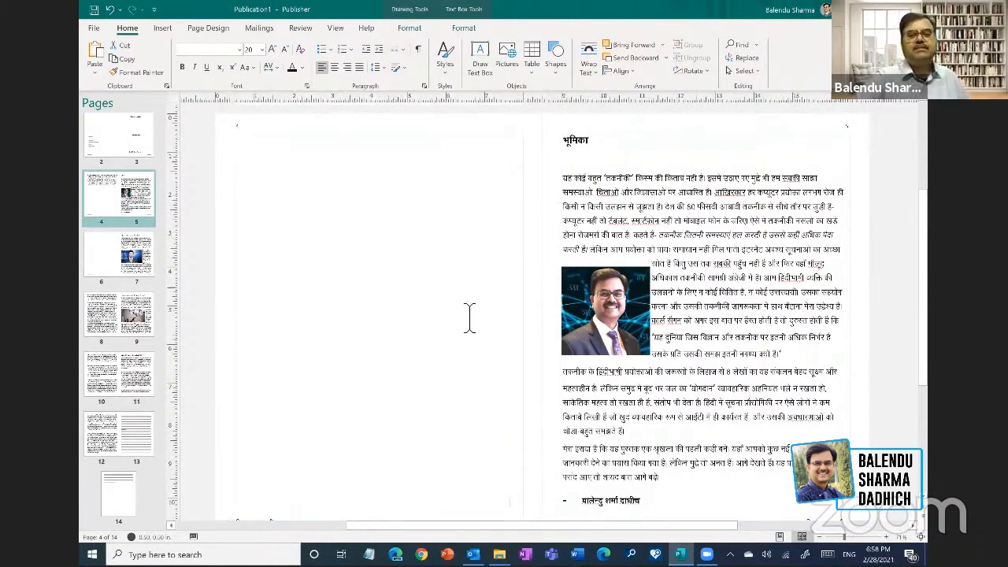
{"action": "key", "text": "ctrl+z"}
{"action": "scroll", "coordinate": [516, 414], "scroll_direction": "down", "scroll_amount": 2}
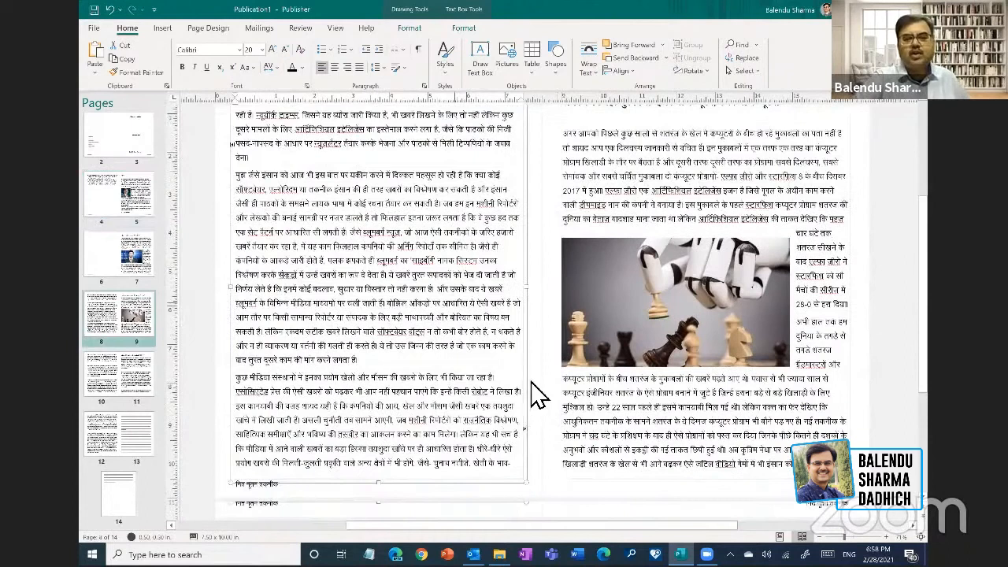
{"action": "left_click", "coordinate": [531, 396]}
{"action": "key", "text": "ctrl+z"}
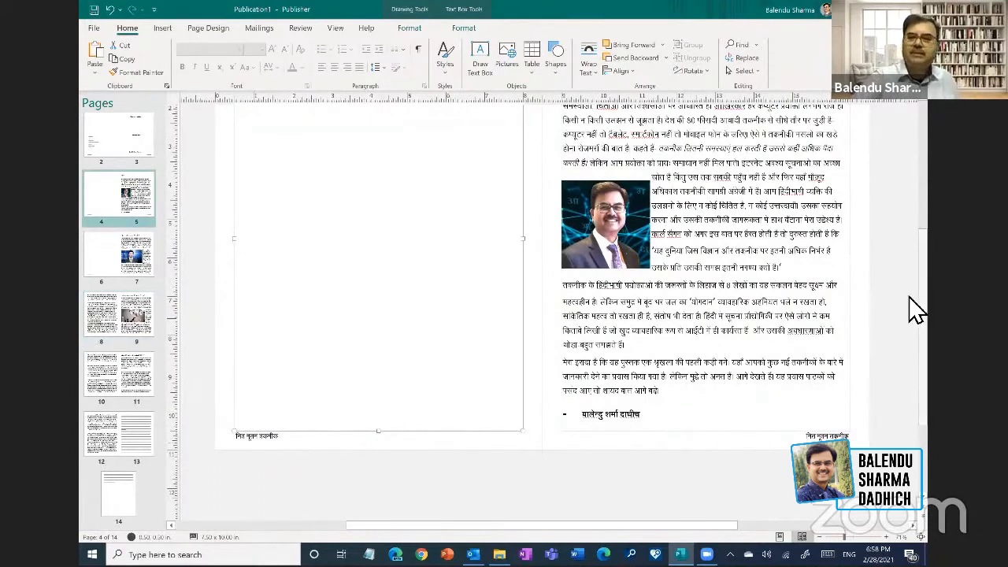
{"action": "left_click", "coordinate": [529, 291]}
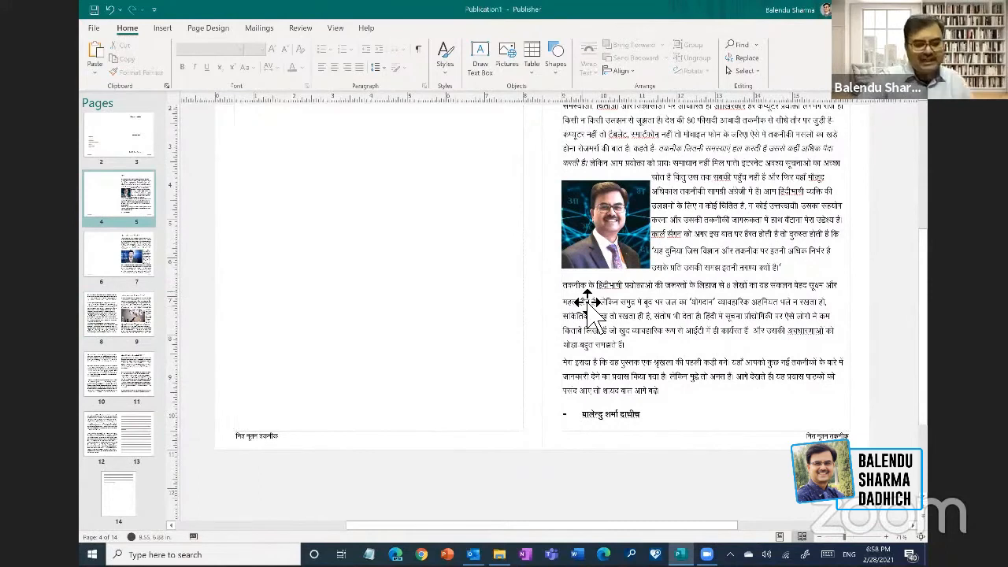
{"action": "scroll", "coordinate": [589, 309], "scroll_direction": "up", "scroll_amount": 3}
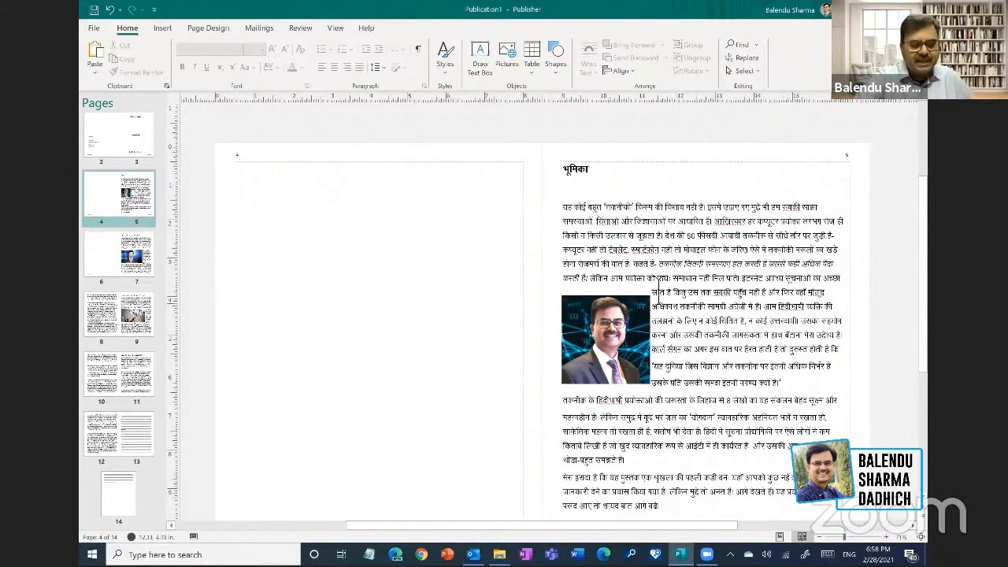
{"action": "scroll", "coordinate": [725, 308], "scroll_direction": "up", "scroll_amount": 5}
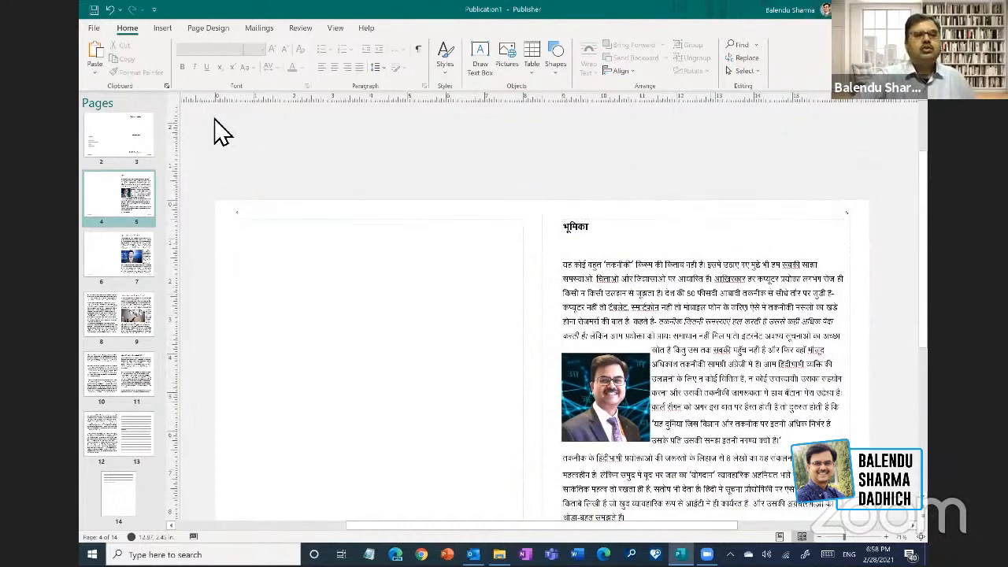
{"action": "scroll", "coordinate": [130, 213], "scroll_direction": "up", "scroll_amount": 2}
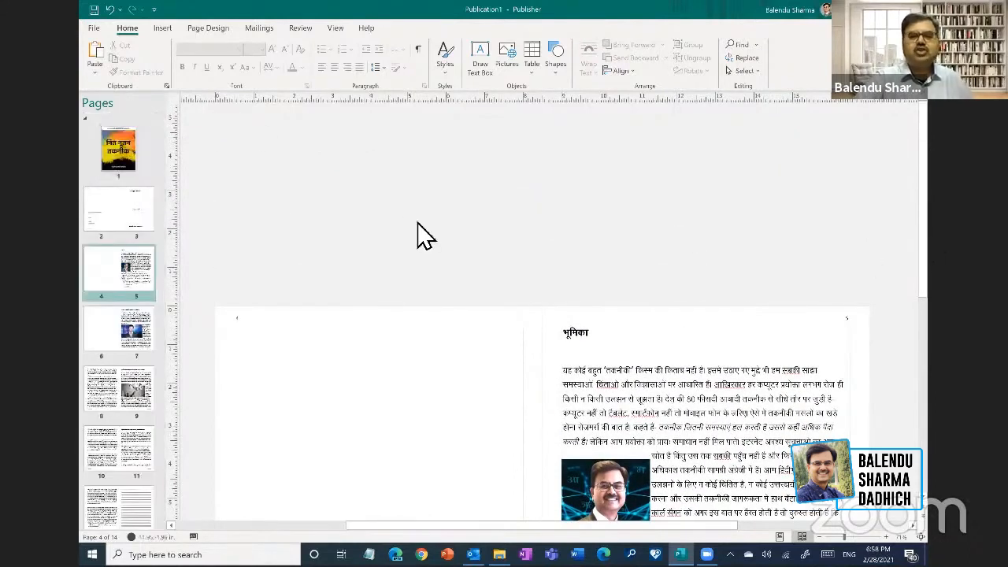
{"action": "scroll", "coordinate": [610, 215], "scroll_direction": "down", "scroll_amount": 2}
{"action": "scroll", "coordinate": [342, 281], "scroll_direction": "down", "scroll_amount": 2}
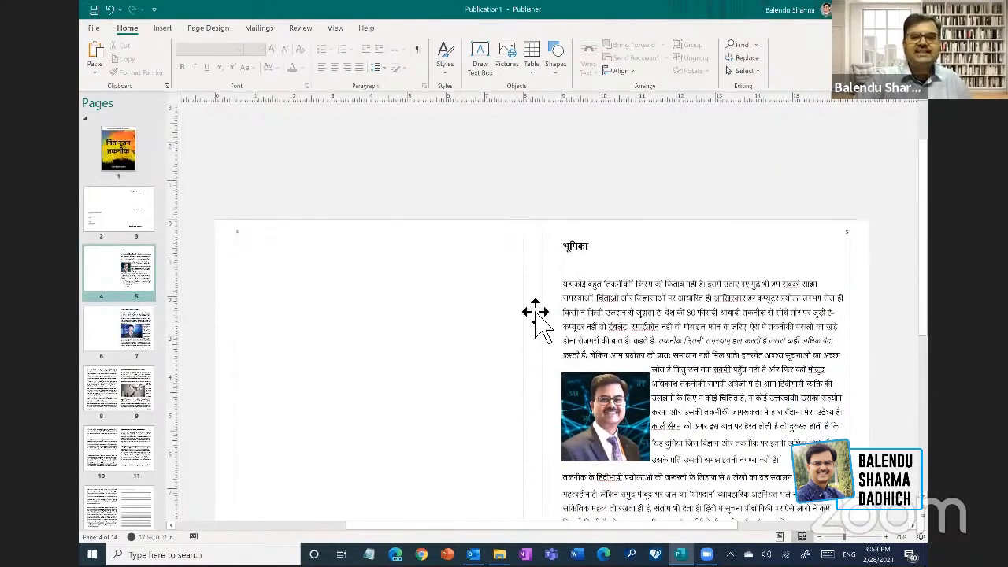
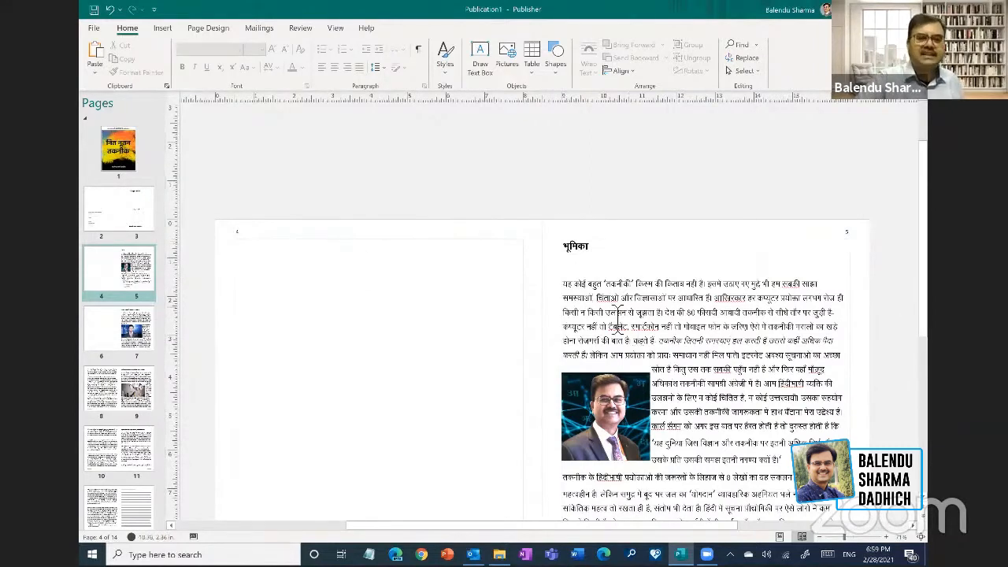
- Review the number formats offered in the page number settings for the page 4–5 spread, and close the settings without applying any
{"action": "left_click", "coordinate": [139, 225]}
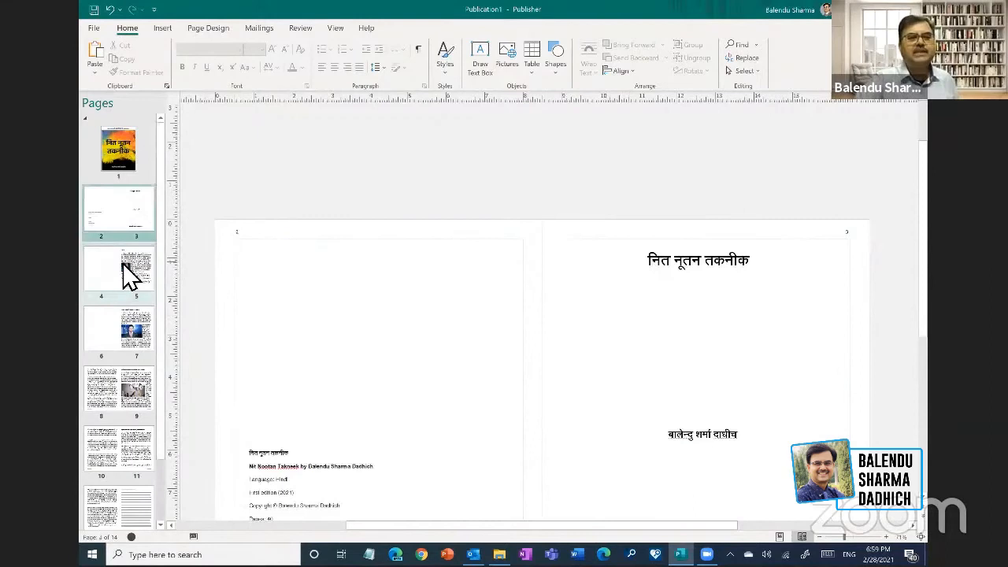
{"action": "right_click", "coordinate": [126, 274]}
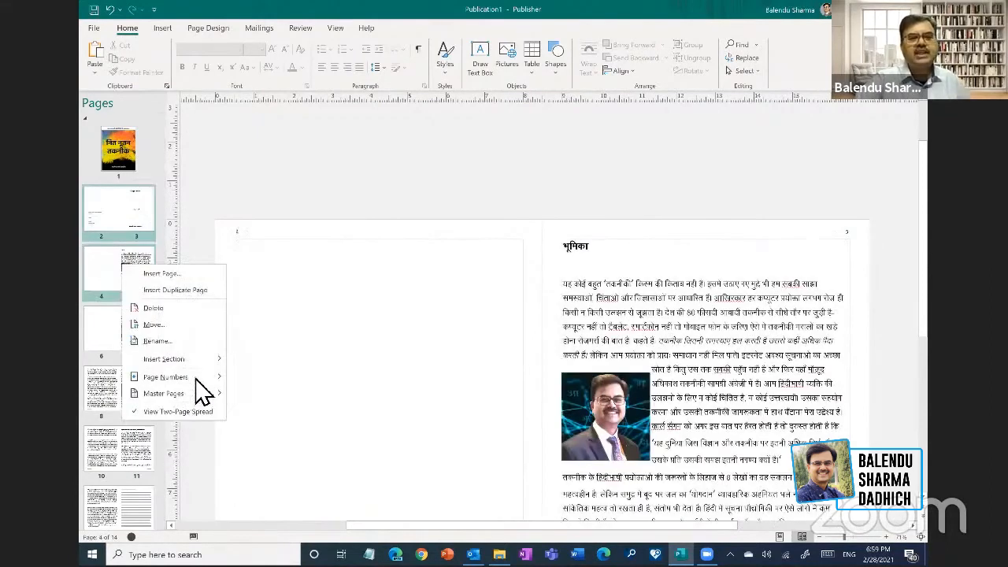
{"action": "mouse_move", "coordinate": [196, 379]}
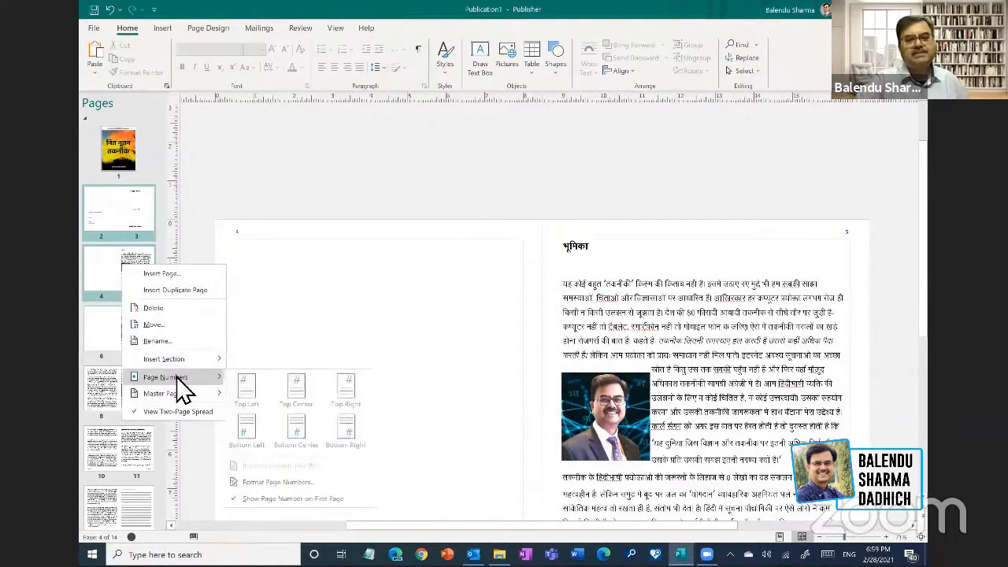
{"action": "left_click", "coordinate": [280, 484]}
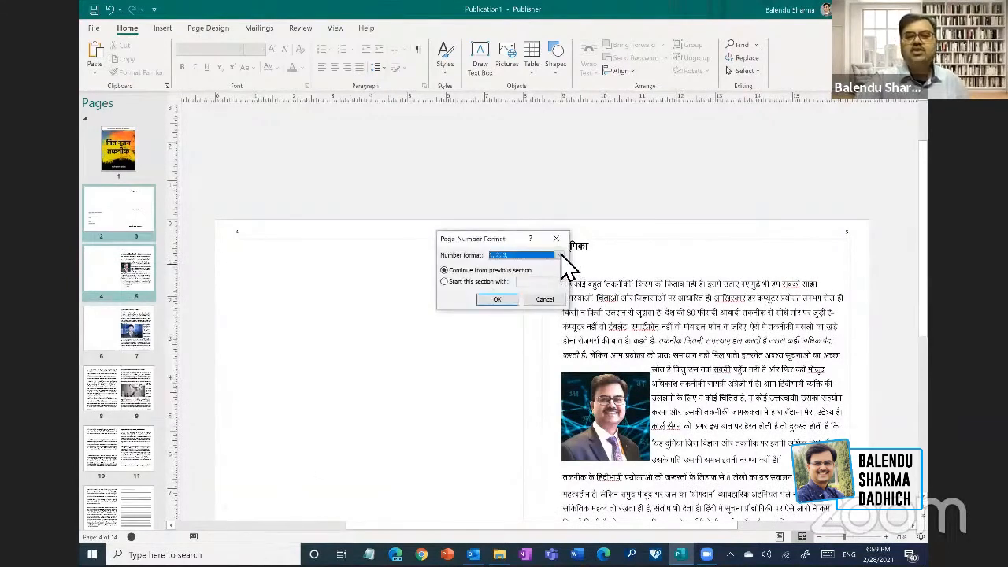
{"action": "left_click", "coordinate": [561, 255]}
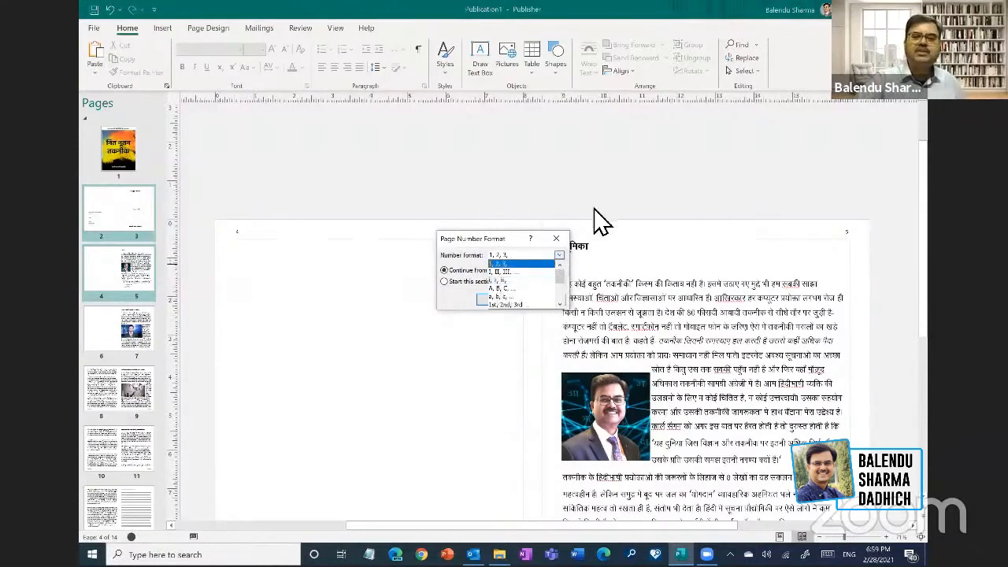
{"action": "left_click", "coordinate": [556, 237]}
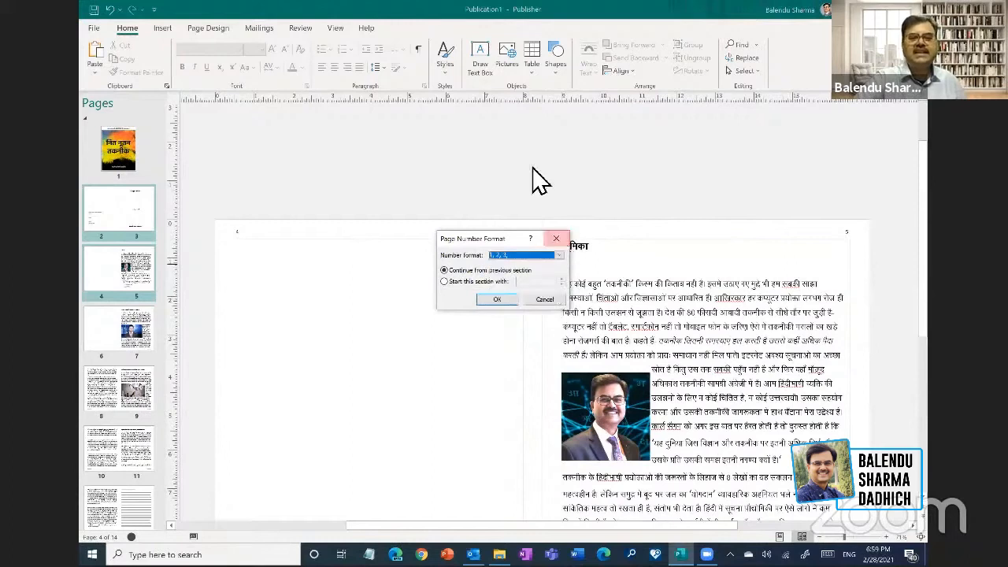
{"action": "left_click", "coordinate": [545, 300]}
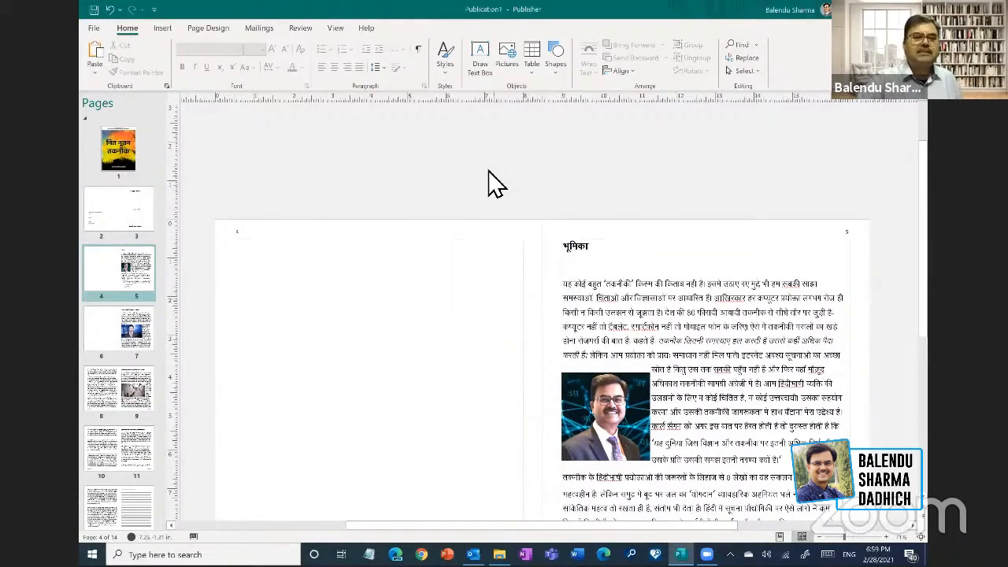
- Try inserting a section before page 4, the left page of its spread, and undo the section
{"action": "left_click", "coordinate": [118, 217]}
{"action": "left_click", "coordinate": [134, 275]}
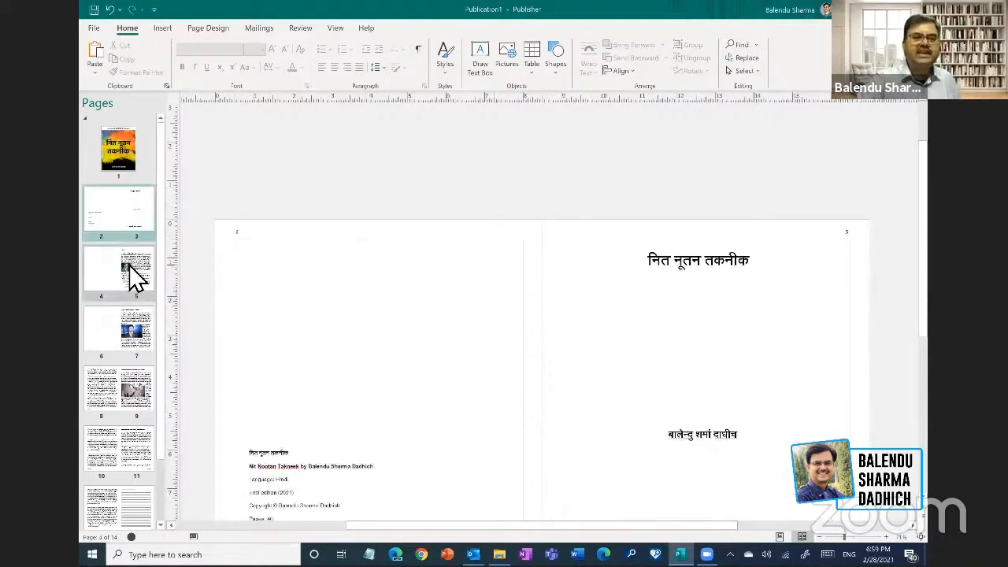
{"action": "right_click", "coordinate": [134, 275]}
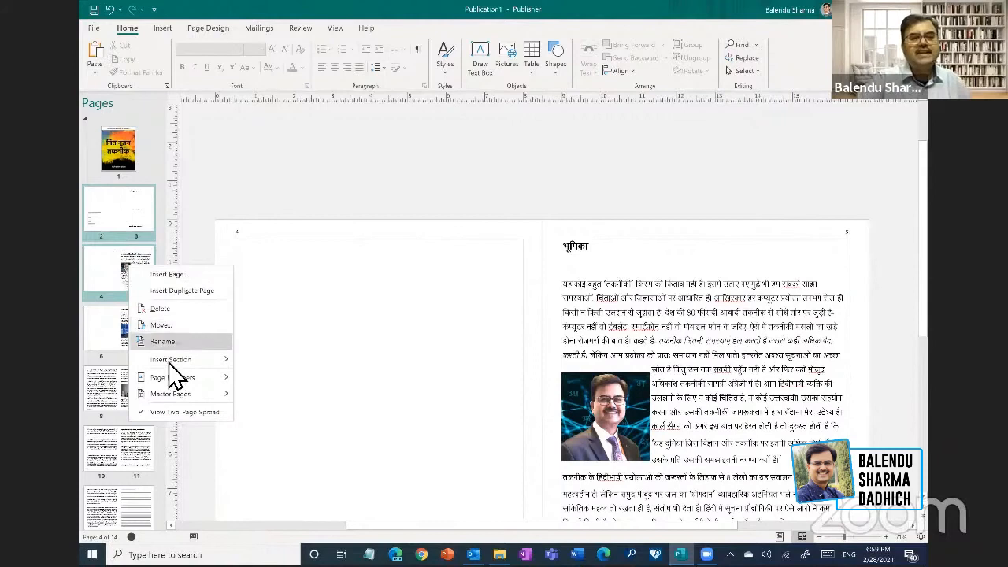
{"action": "mouse_move", "coordinate": [172, 363]}
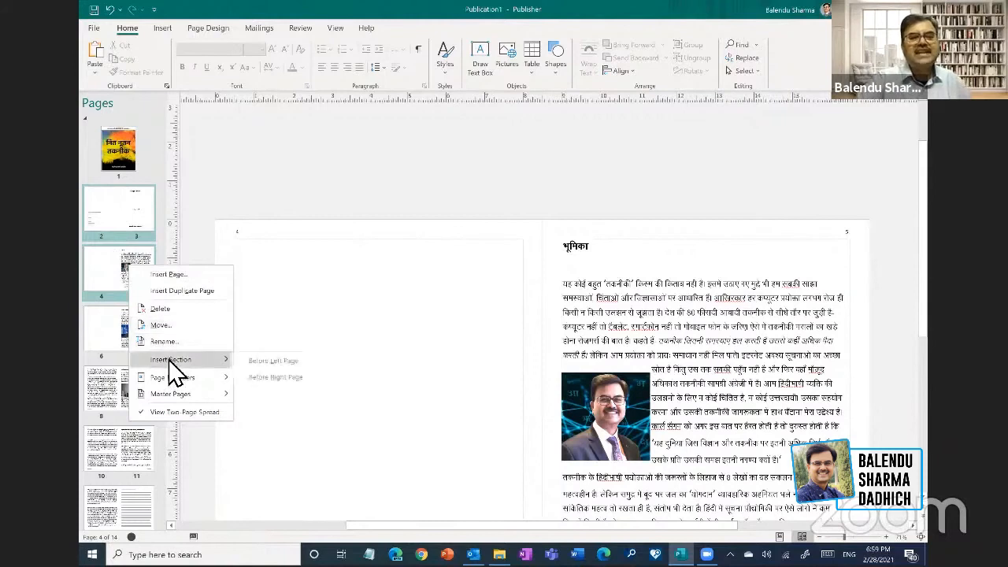
{"action": "left_click", "coordinate": [279, 361]}
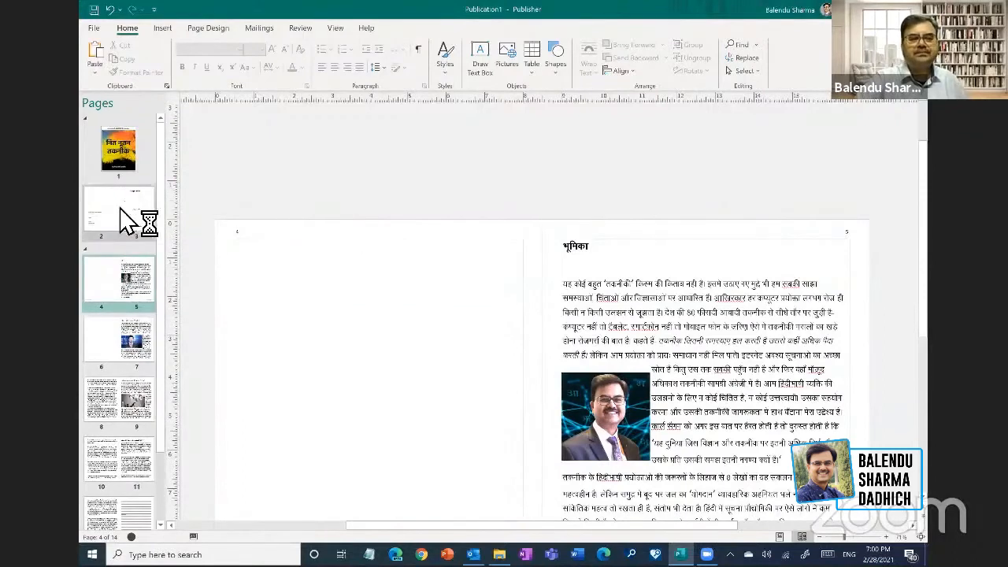
{"action": "right_click", "coordinate": [122, 209]}
{"action": "mouse_move", "coordinate": [164, 318]}
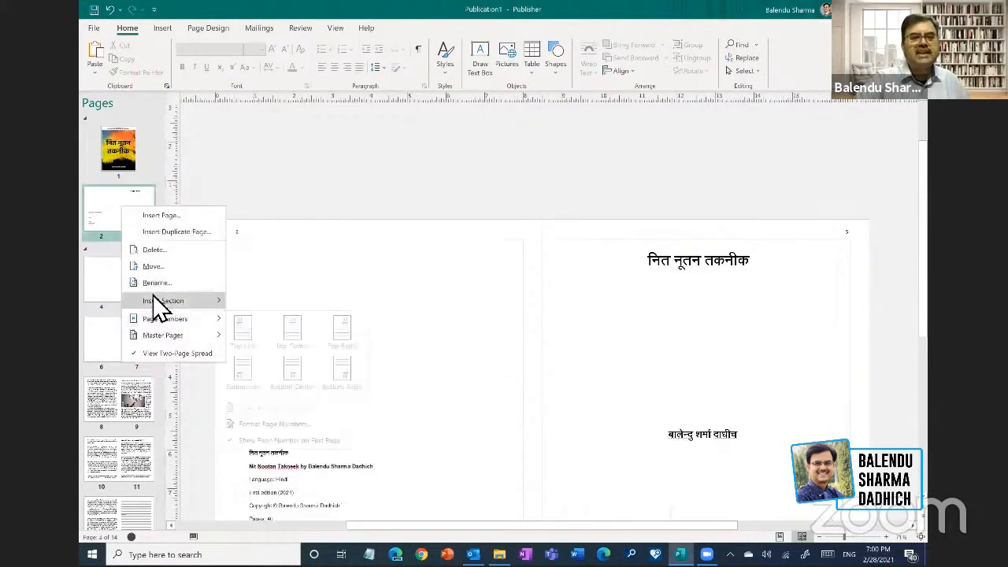
{"action": "left_click", "coordinate": [145, 202]}
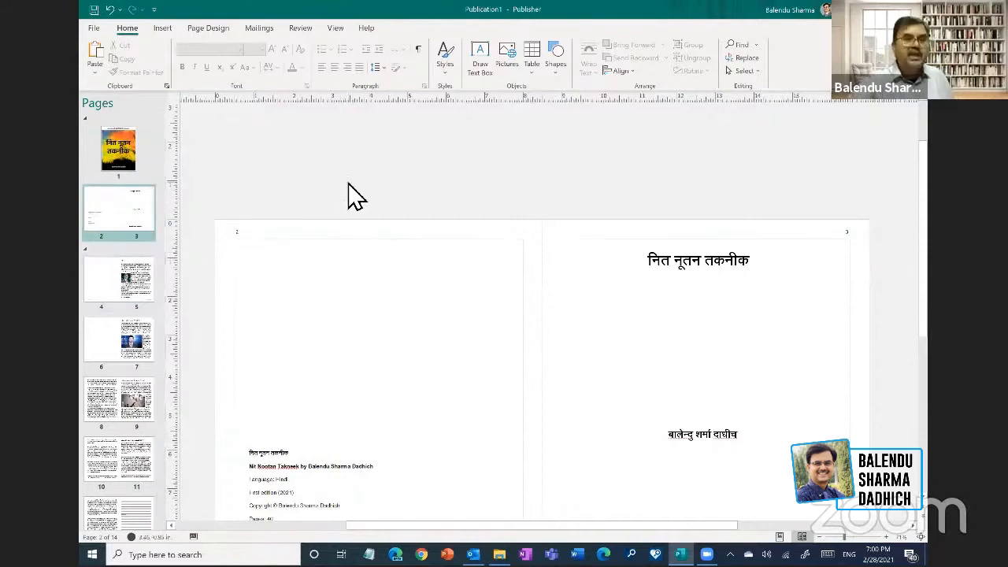
{"action": "key", "text": "ctrl+z"}
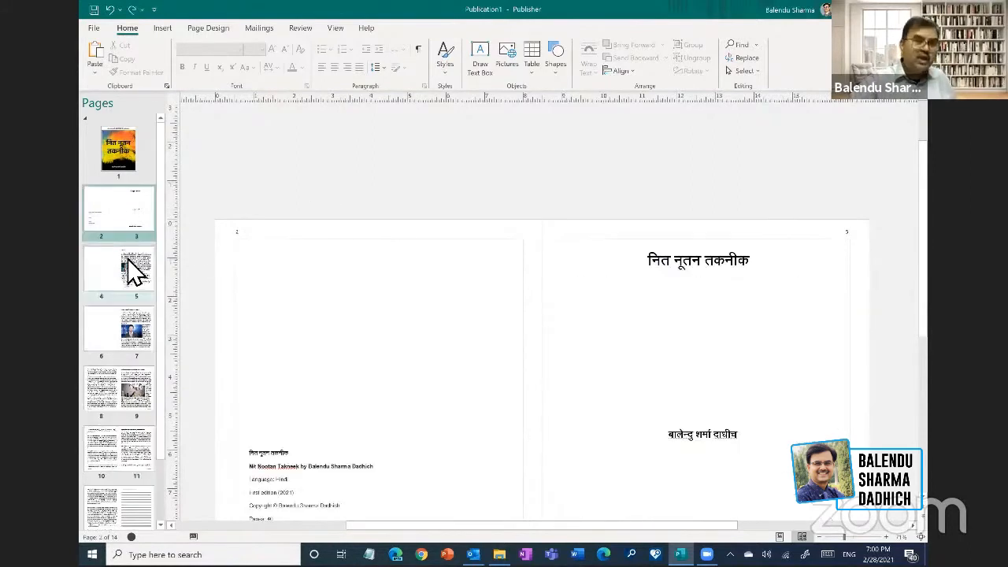
- Try inserting a section before page 5, the right page of its spread, and undo the section
{"action": "left_click", "coordinate": [134, 271]}
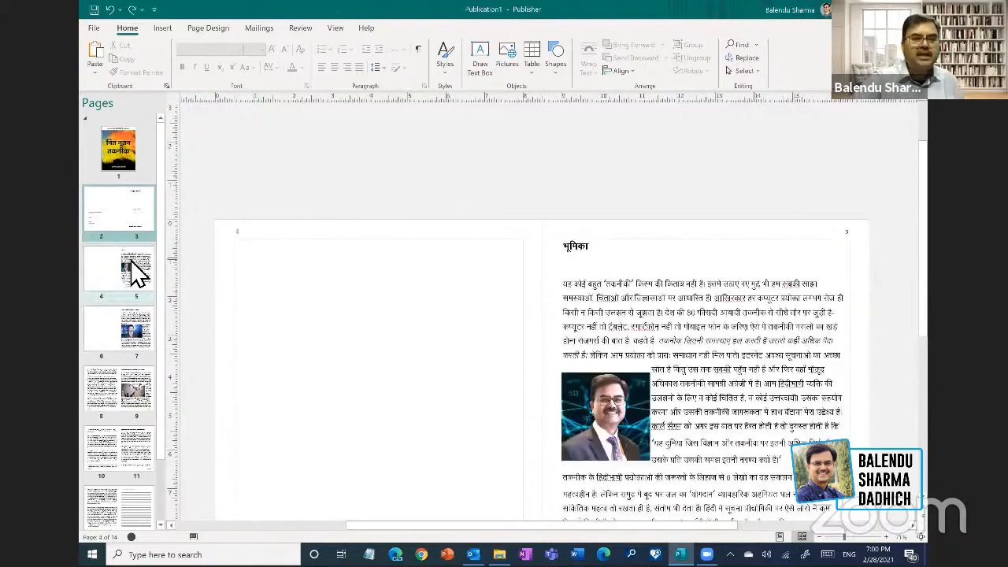
{"action": "right_click", "coordinate": [134, 264]}
{"action": "mouse_move", "coordinate": [189, 354]}
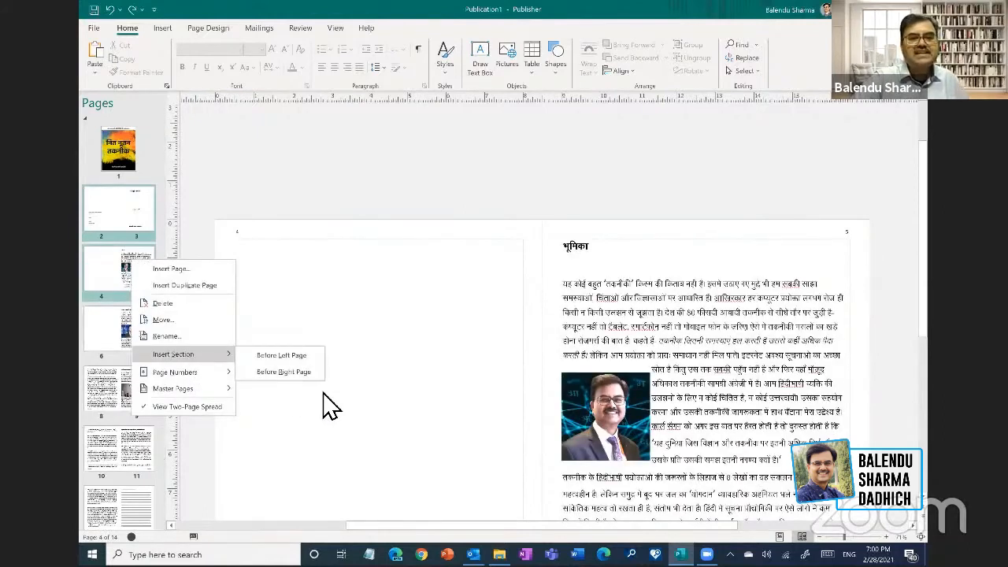
{"action": "left_click", "coordinate": [284, 371]}
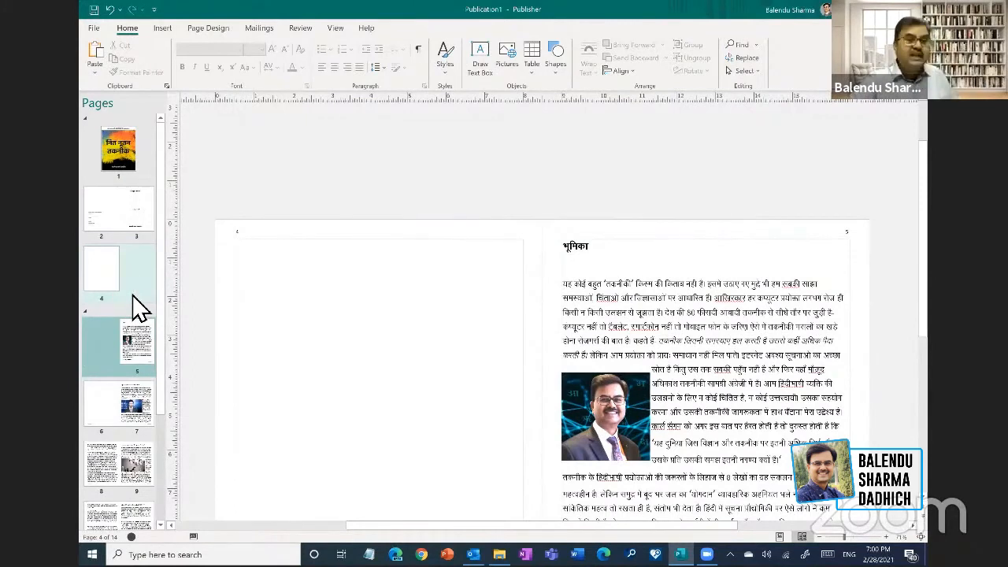
{"action": "key", "text": "ctrl+z"}
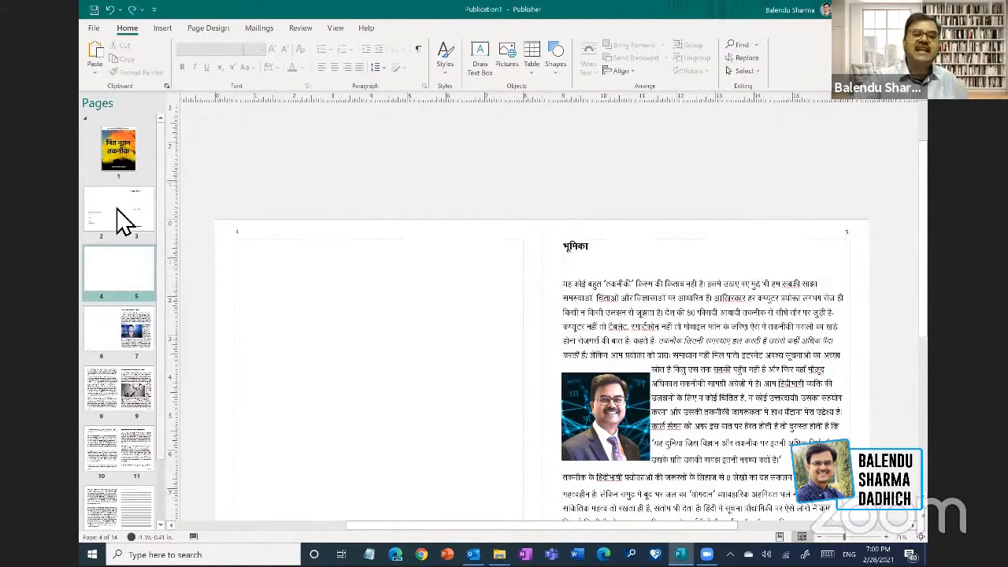
- Insert a section before page 3, the right page of the page 2–3 spread
{"action": "left_click", "coordinate": [113, 206]}
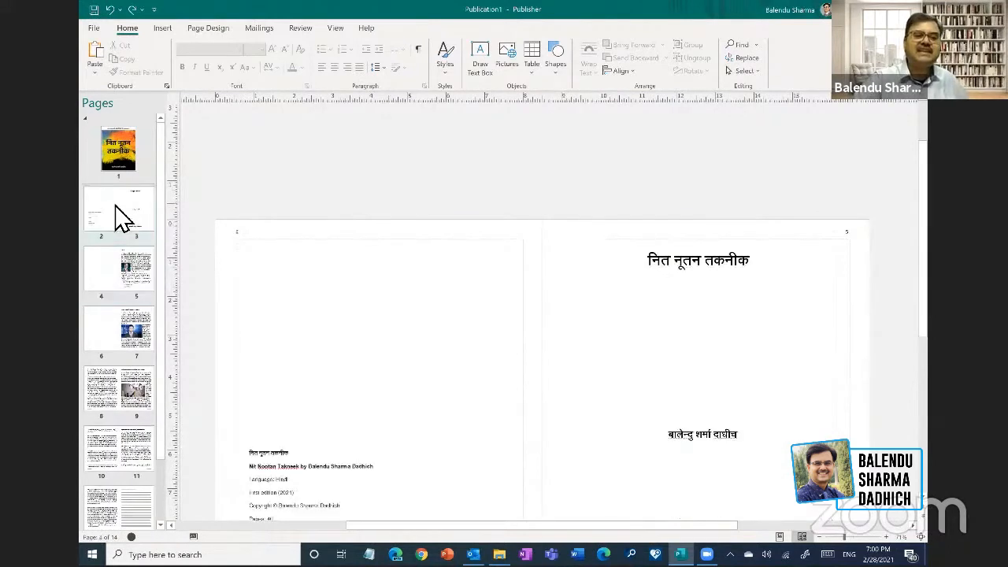
{"action": "right_click", "coordinate": [115, 206]}
{"action": "mouse_move", "coordinate": [173, 302]}
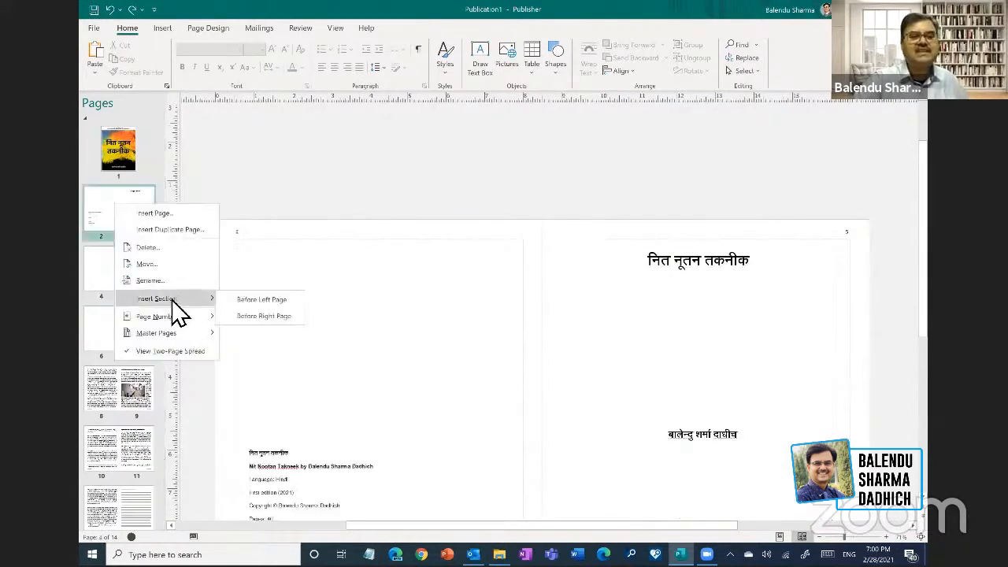
{"action": "left_click", "coordinate": [281, 315]}
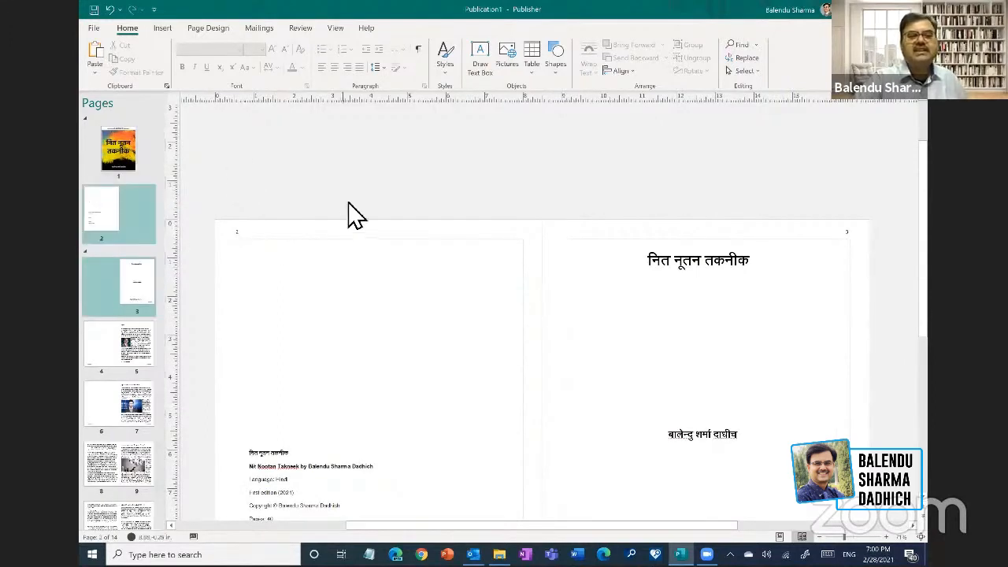
- Check the extent of the section starting at page 3 by collapsing and re-expanding its page thumbnails
{"action": "left_click", "coordinate": [86, 252]}
{"action": "left_click", "coordinate": [85, 251]}
{"action": "left_click", "coordinate": [85, 250]}
{"action": "left_click", "coordinate": [85, 251]}
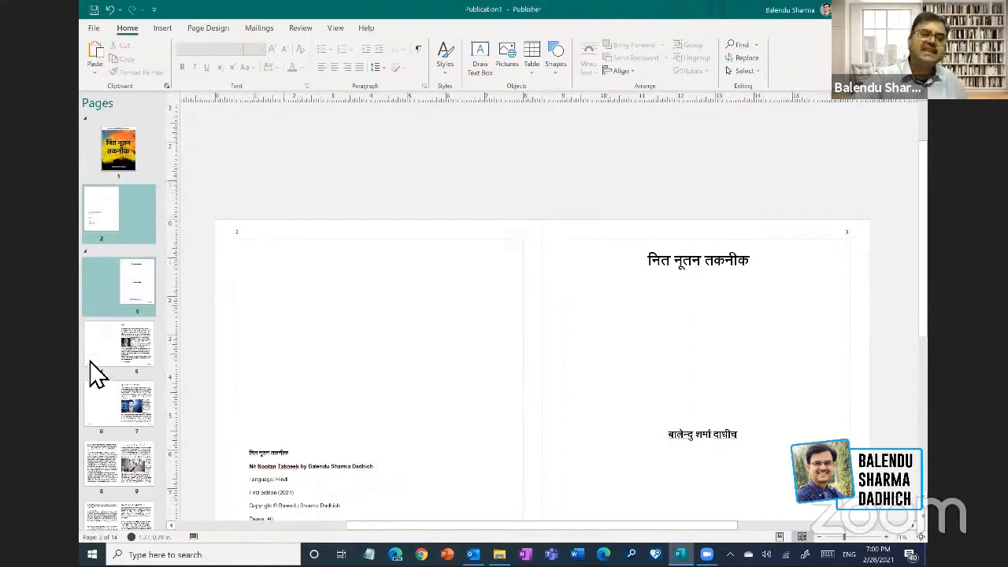
{"action": "left_click", "coordinate": [149, 295]}
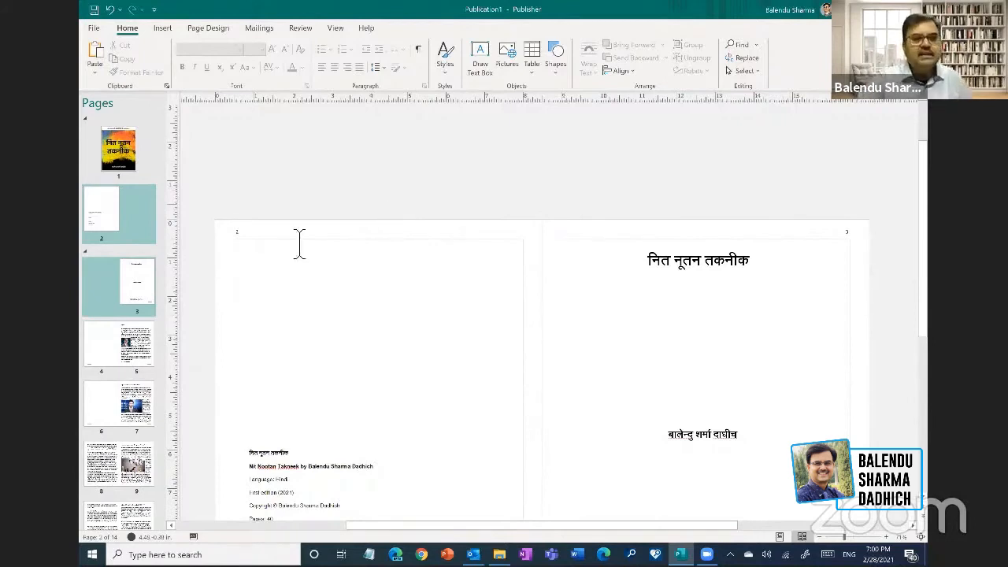
- Insert a section before page 7, the right page of its spread, and collapse and re-expand the section starting at page 3
{"action": "left_click", "coordinate": [110, 355]}
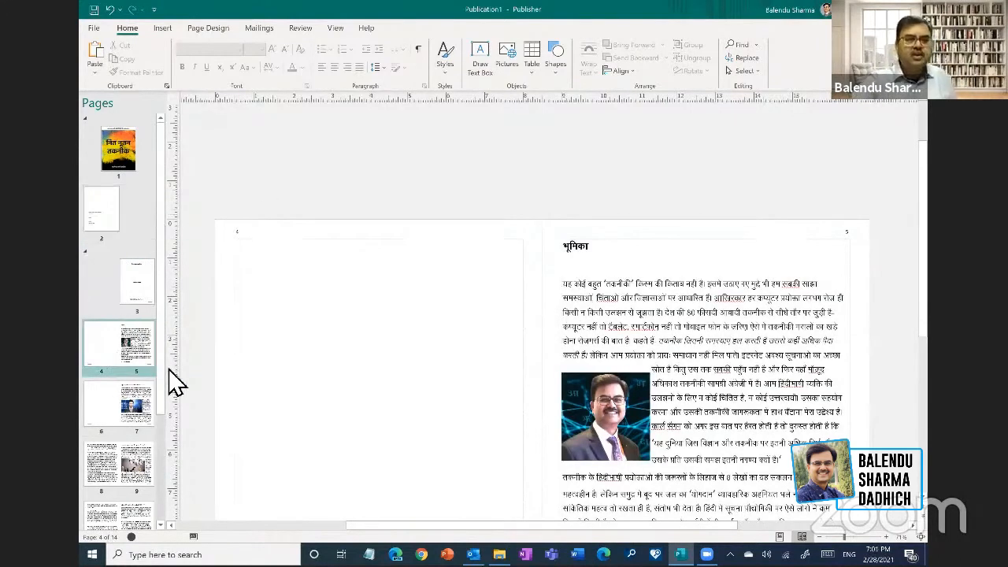
{"action": "right_click", "coordinate": [110, 391]}
{"action": "mouse_move", "coordinate": [201, 331]}
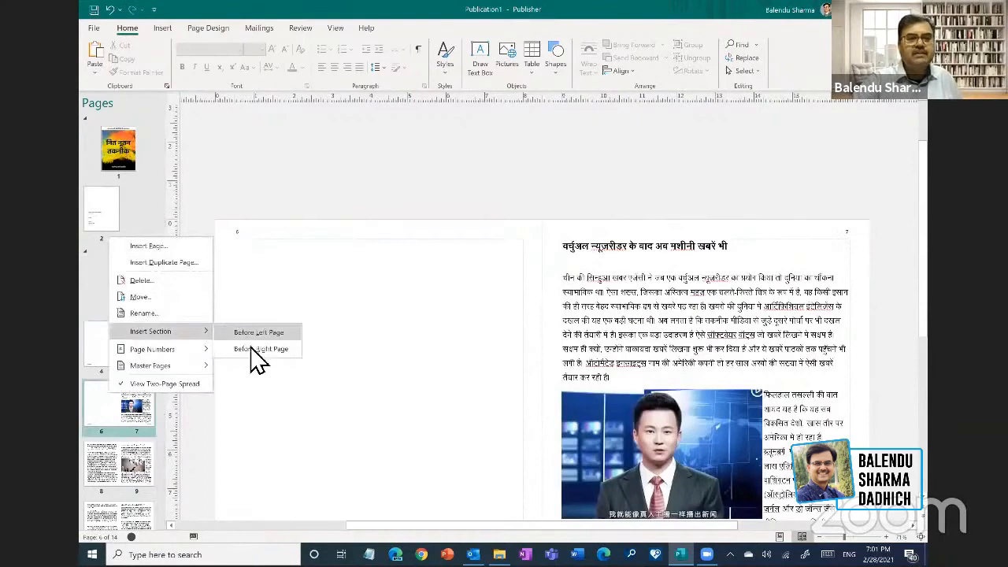
{"action": "left_click", "coordinate": [251, 348]}
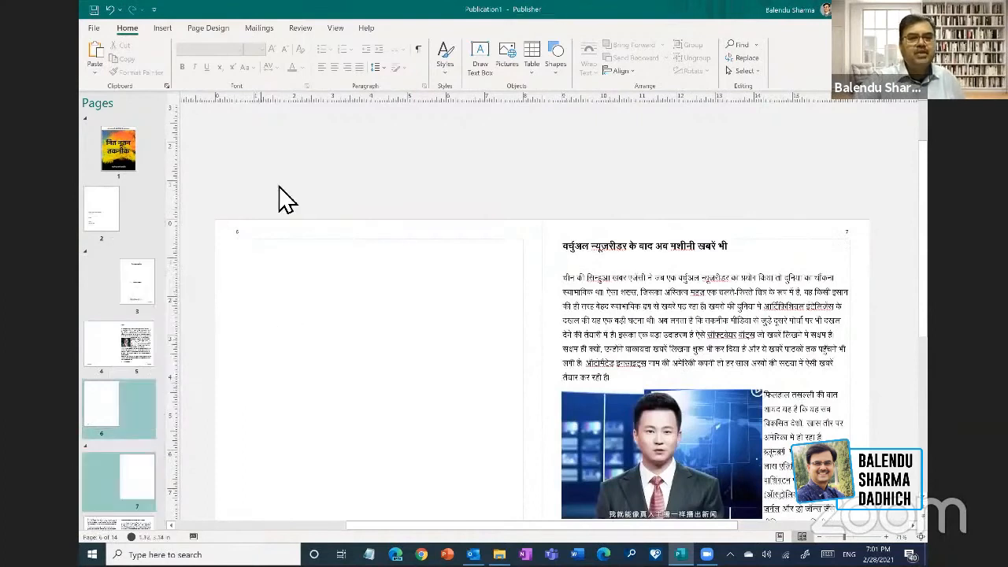
{"action": "left_click", "coordinate": [87, 252]}
{"action": "left_click", "coordinate": [87, 259]}
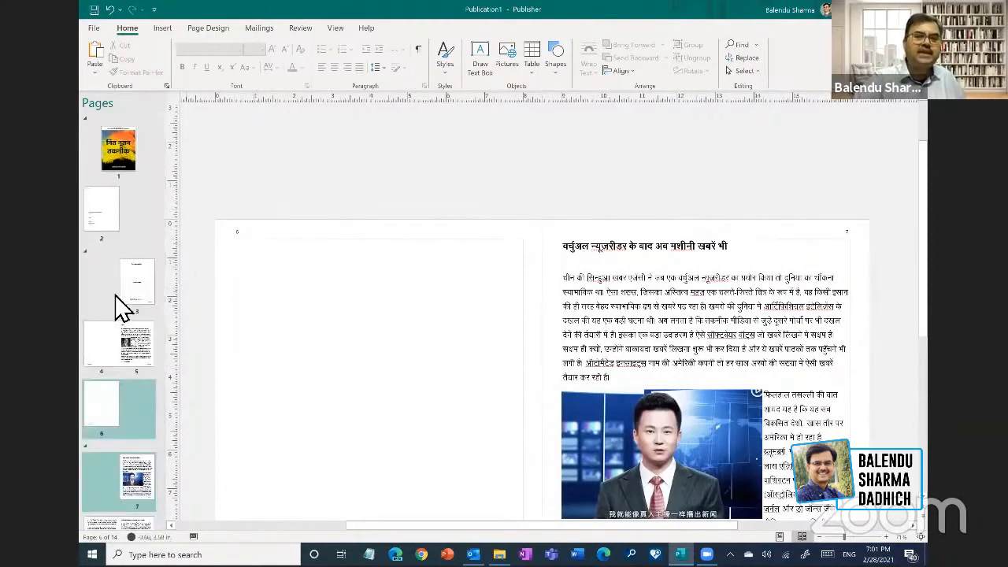
{"action": "scroll", "coordinate": [124, 292], "scroll_direction": "down", "scroll_amount": 2}
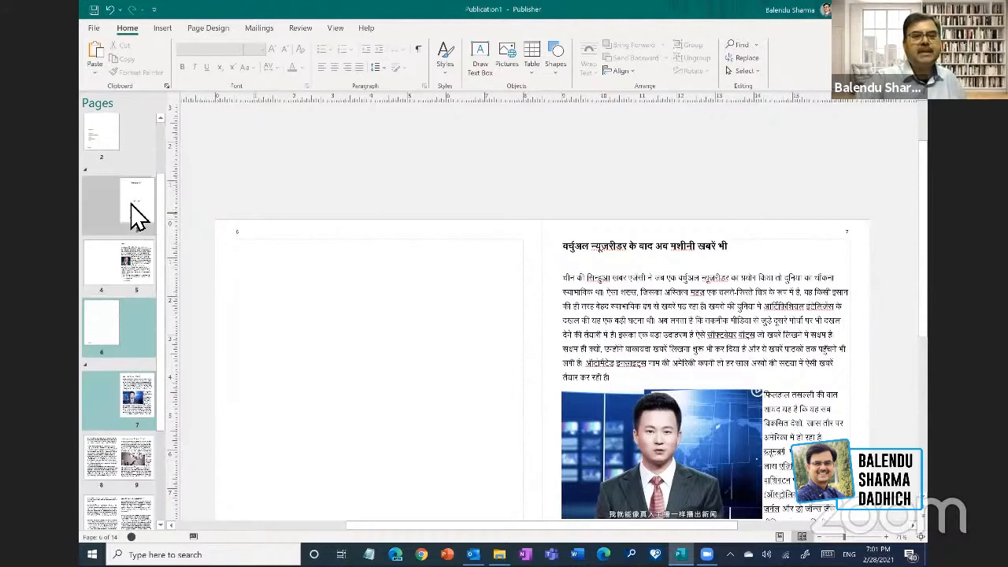
{"action": "left_click", "coordinate": [131, 235]}
{"action": "right_click", "coordinate": [130, 233]}
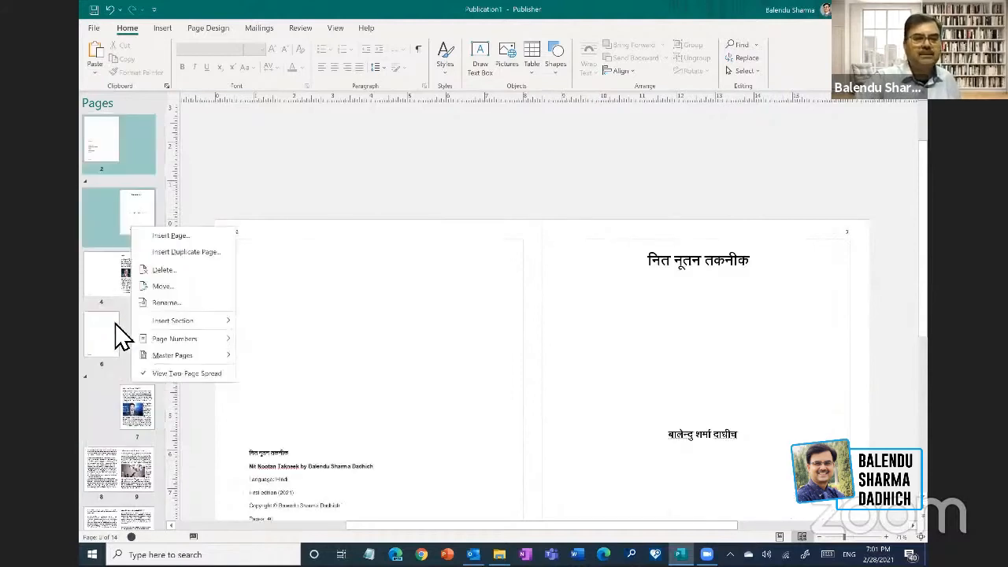
{"action": "key", "text": "Escape"}
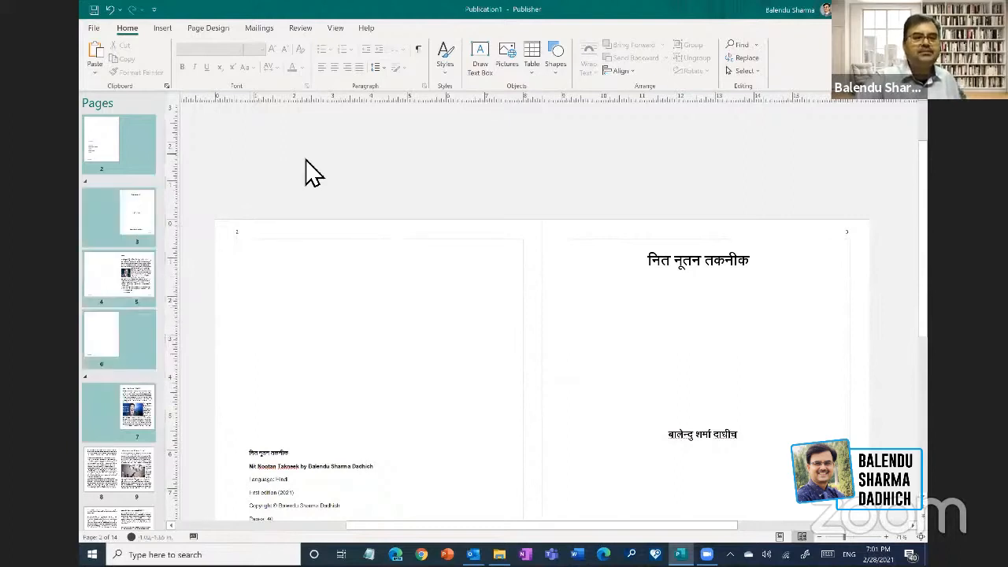
- Set the page number format of the section covering pages 3 to 6 to lowercase Roman numerals, continuing from the previous section
{"action": "scroll", "coordinate": [156, 180], "scroll_direction": "up", "scroll_amount": 1}
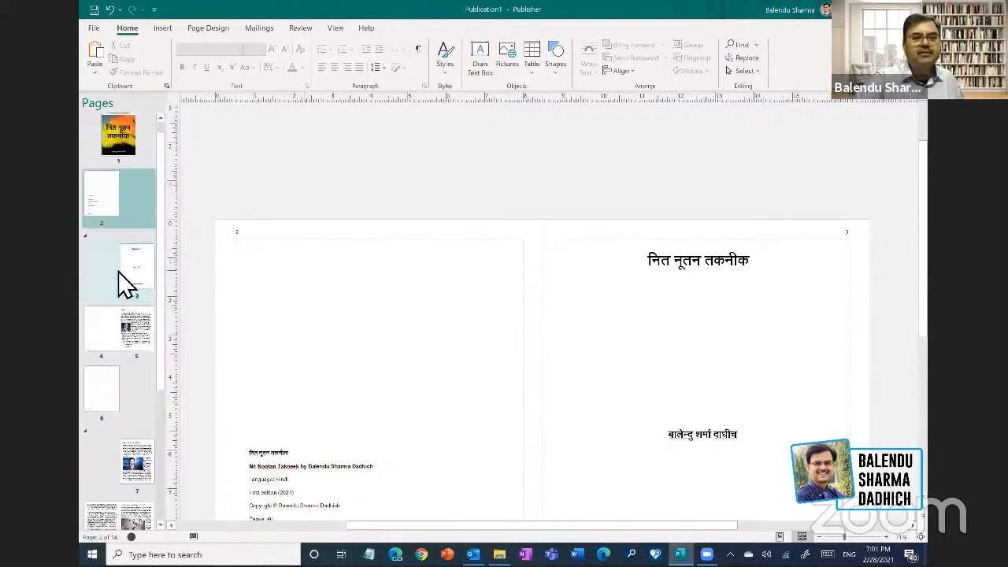
{"action": "left_click", "coordinate": [128, 337], "text": "shift"}
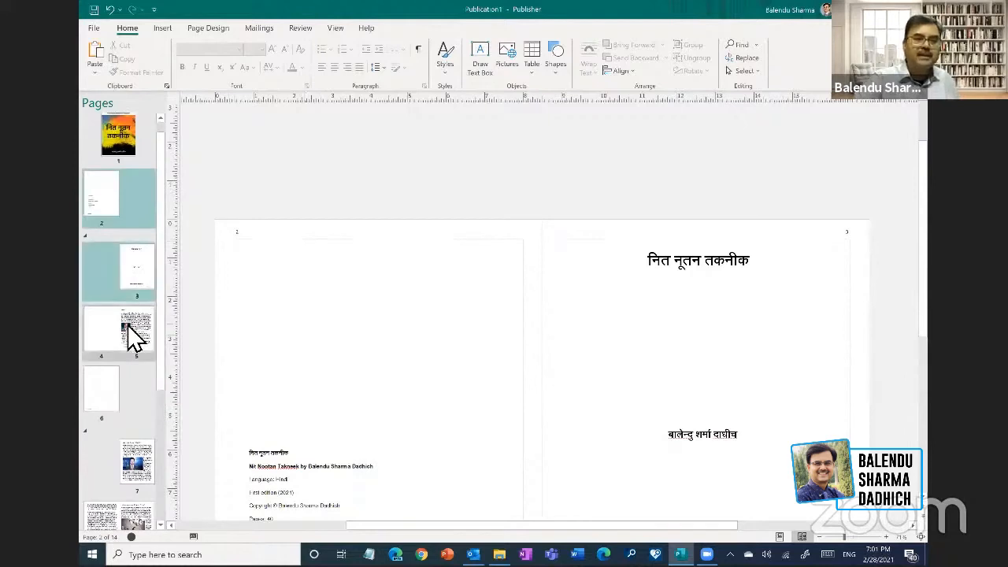
{"action": "left_click", "coordinate": [110, 390], "text": "shift"}
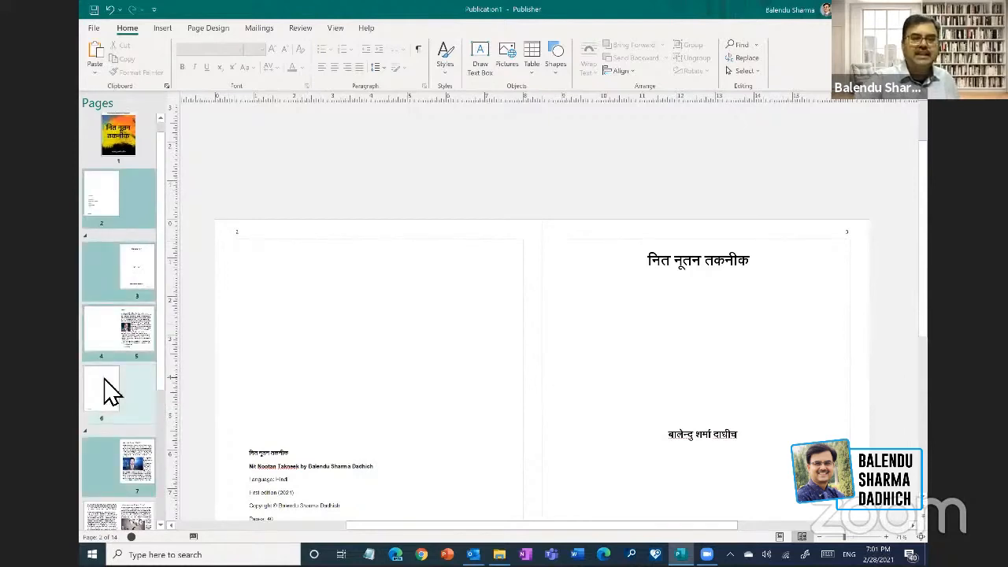
{"action": "left_click", "coordinate": [118, 335], "text": "shift"}
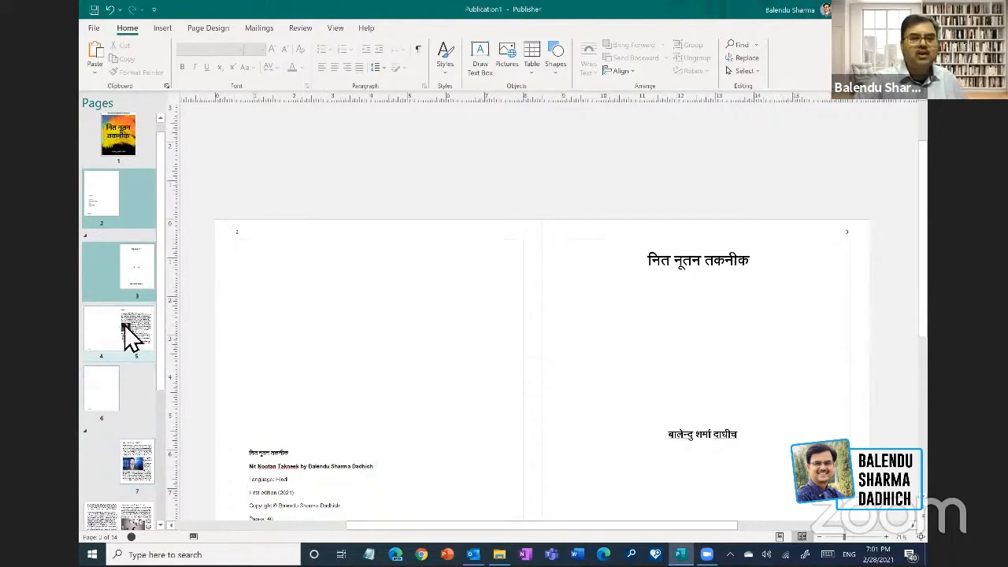
{"action": "right_click", "coordinate": [128, 337]}
{"action": "mouse_move", "coordinate": [182, 436]}
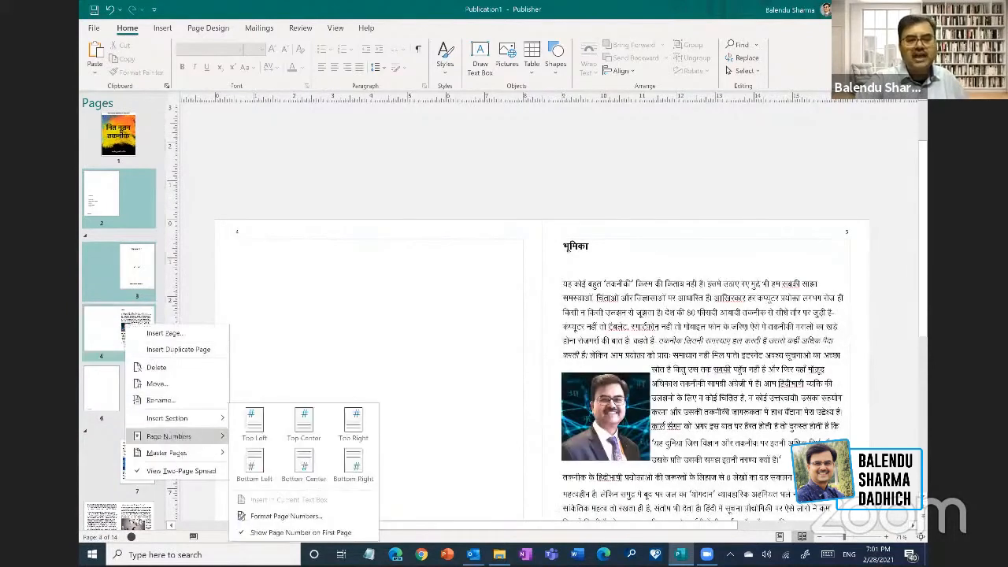
{"action": "left_click", "coordinate": [323, 517]}
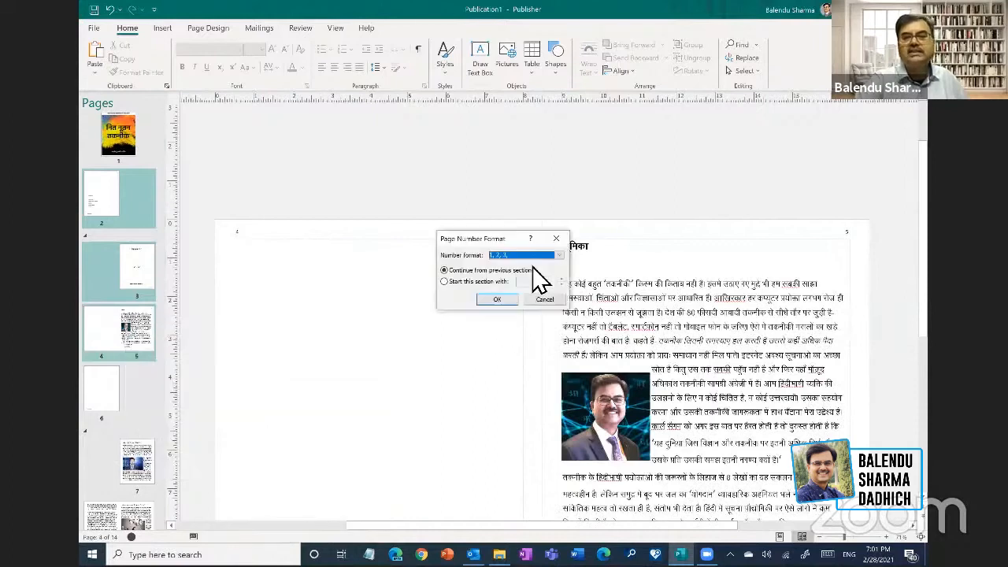
{"action": "left_click", "coordinate": [559, 255]}
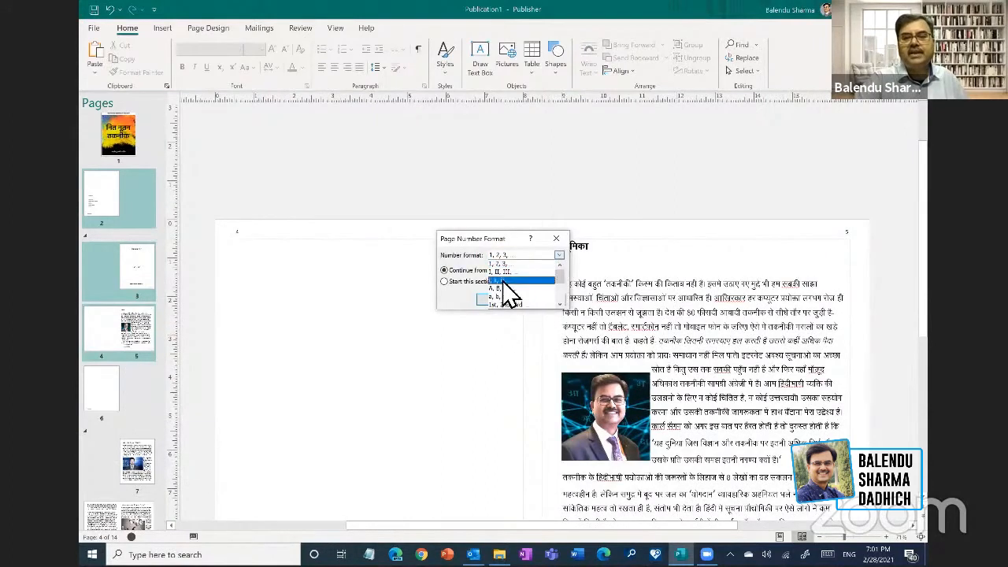
{"action": "left_click", "coordinate": [509, 290]}
{"action": "left_click", "coordinate": [493, 300]}
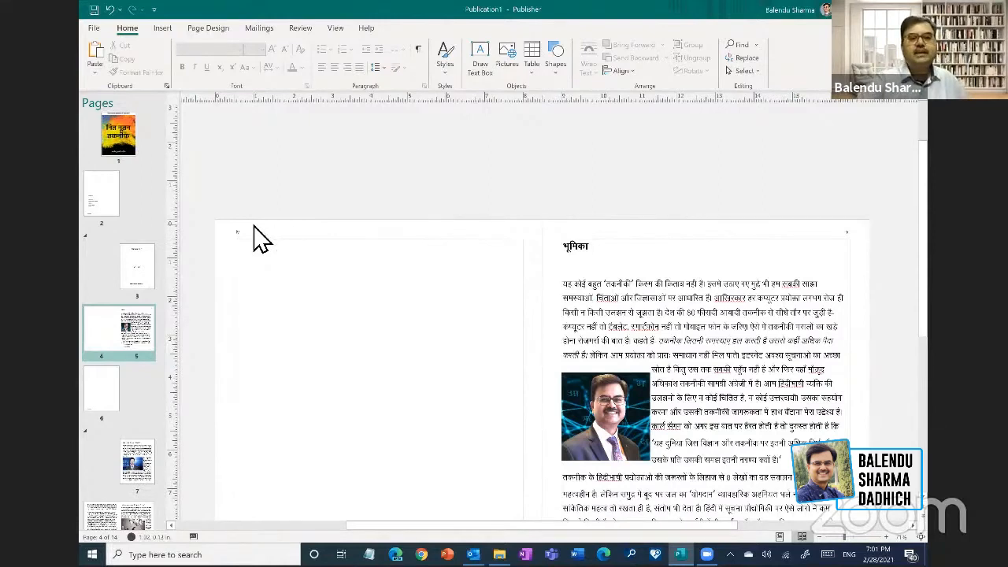
- Magnify the screen to compare the page numbers on the page 4–5 spread and the page 6–7 spread
{"action": "key", "text": "super+plus"}
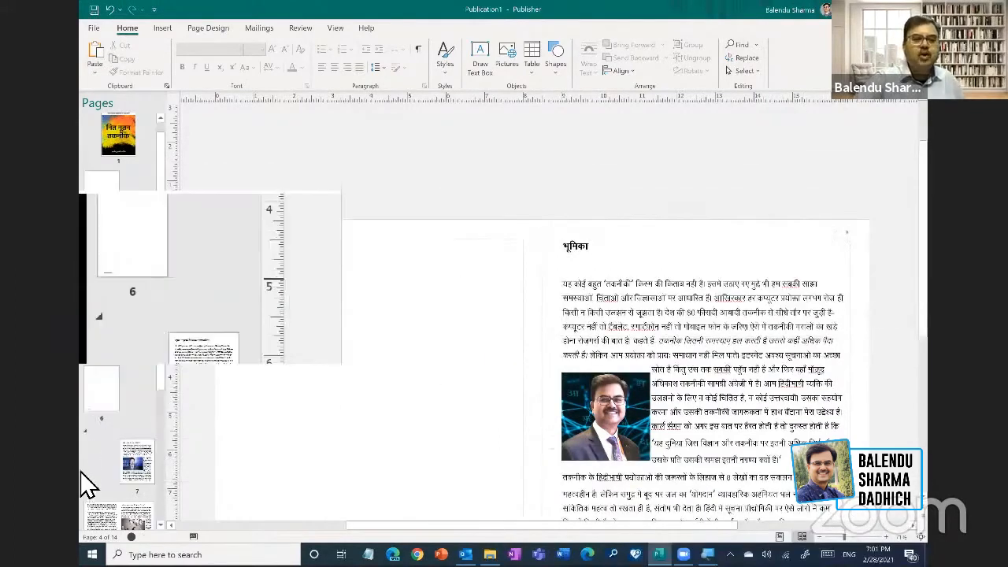
{"action": "scroll", "coordinate": [138, 382], "scroll_direction": "down", "scroll_amount": 2}
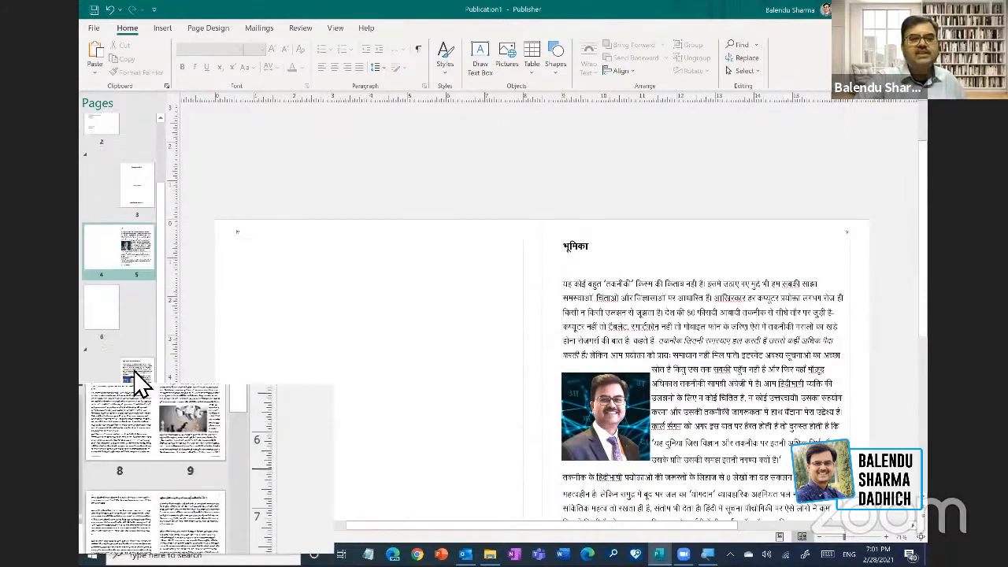
{"action": "scroll", "coordinate": [138, 382], "scroll_direction": "down", "scroll_amount": 1}
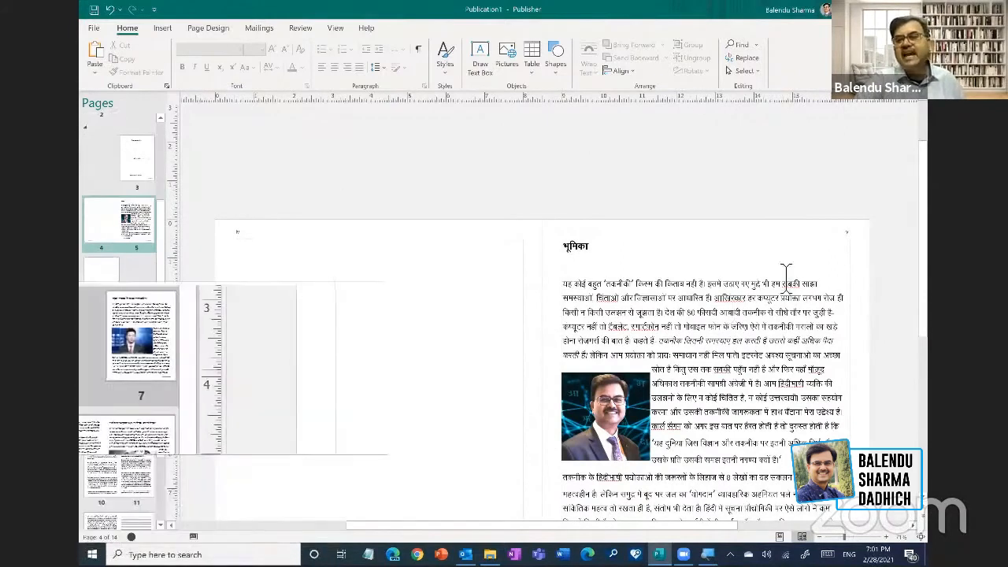
{"action": "left_click", "coordinate": [135, 366]}
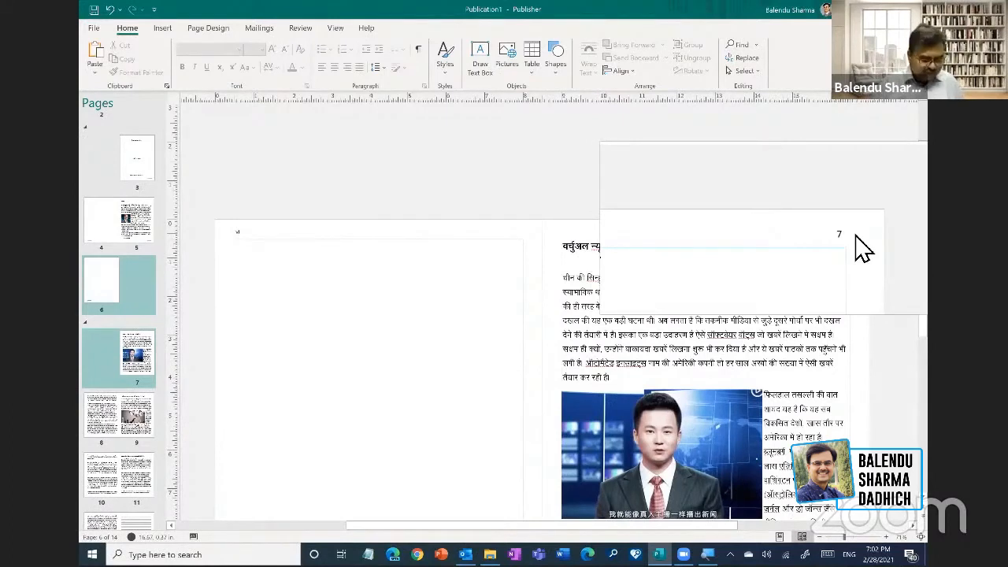
{"action": "key", "text": "super+Escape"}
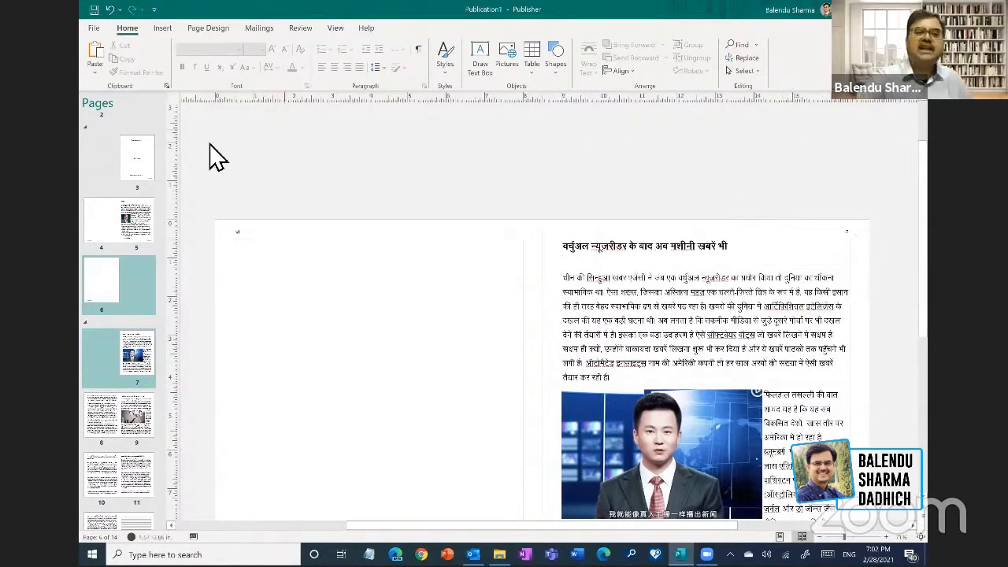
- Export the publication from its cover page as a PDF named nit_nootan_takneek in the Desktop folder
{"action": "scroll", "coordinate": [162, 178], "scroll_direction": "up", "scroll_amount": 3}
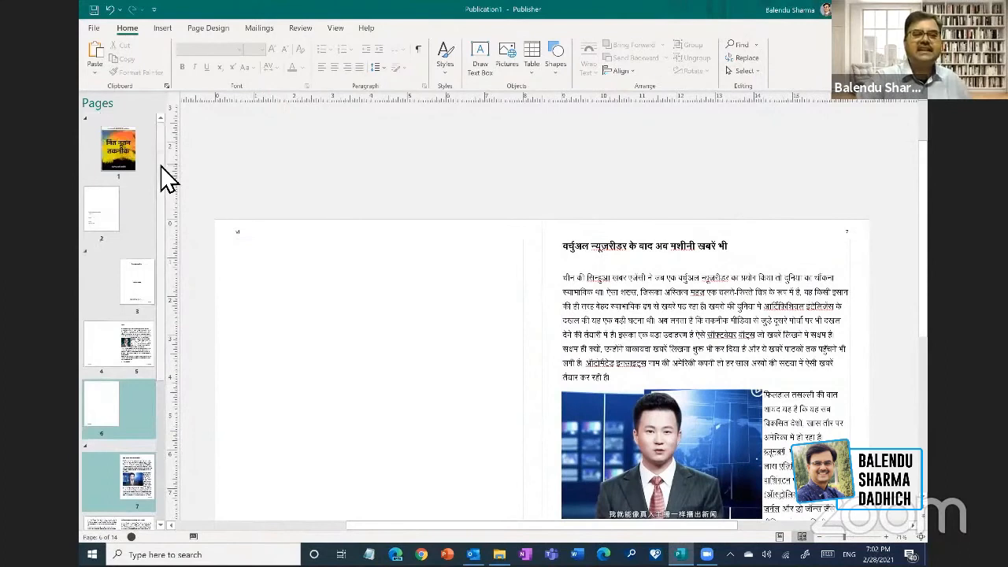
{"action": "left_click", "coordinate": [121, 148]}
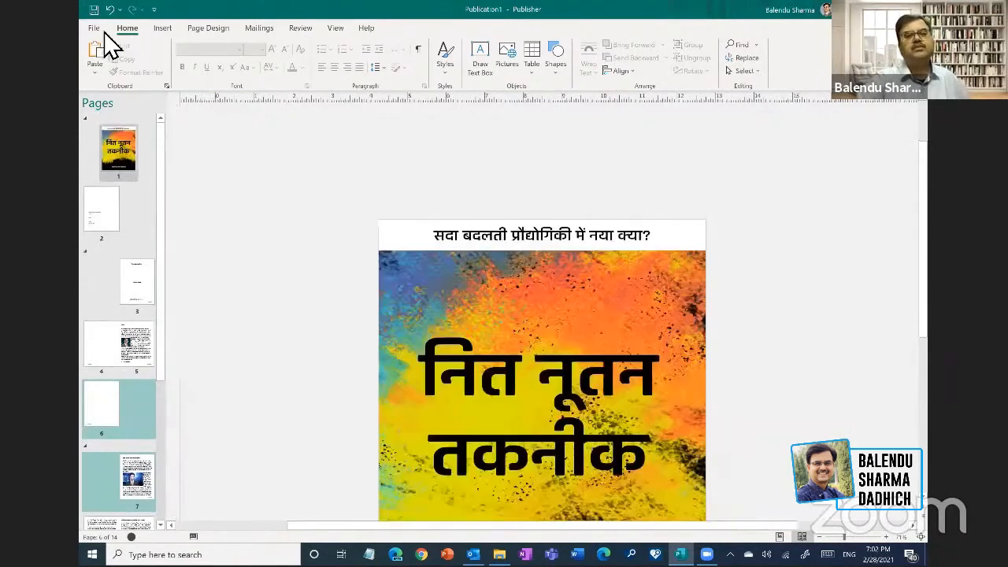
{"action": "left_click", "coordinate": [95, 32]}
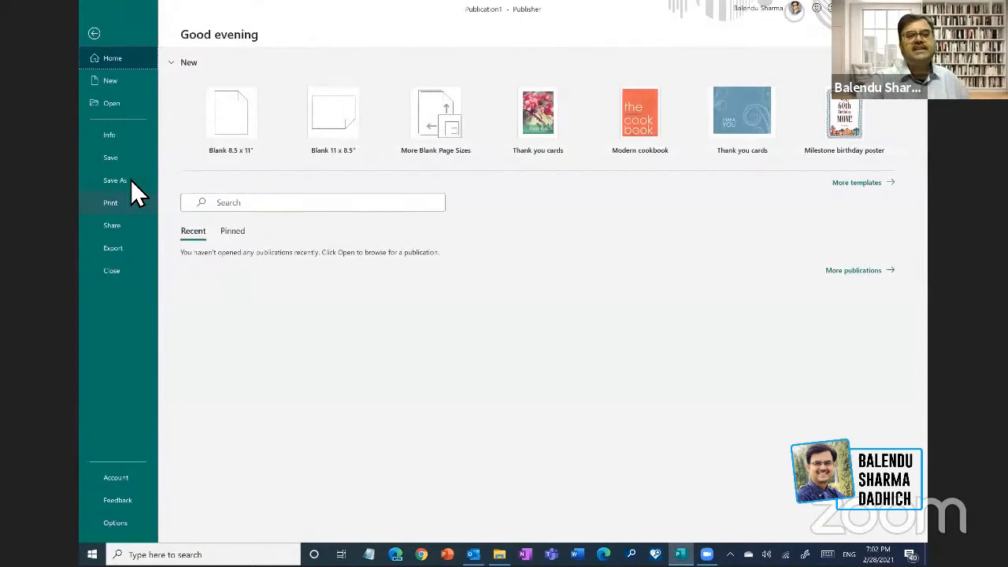
{"action": "left_click", "coordinate": [119, 249]}
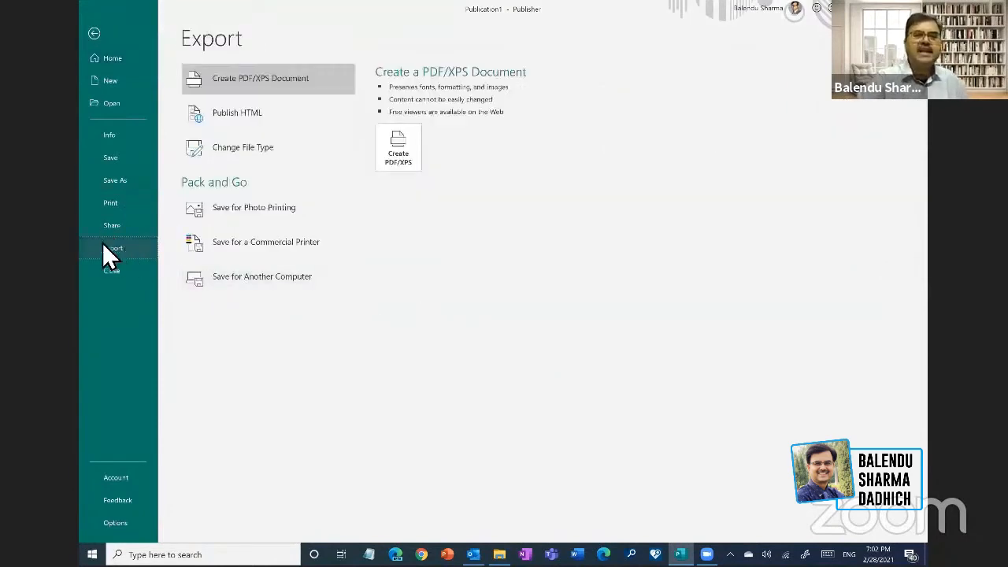
{"action": "left_click", "coordinate": [404, 150]}
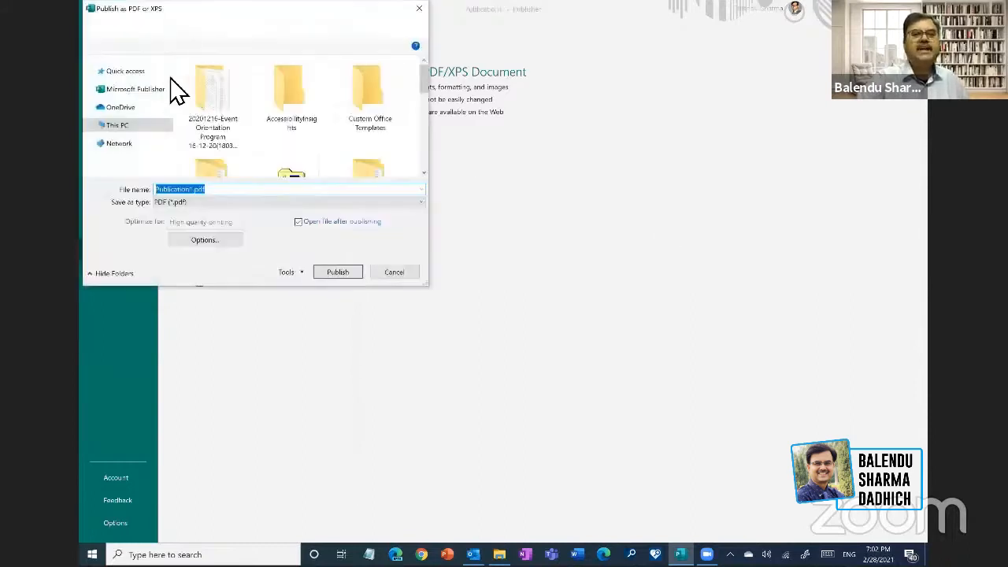
{"action": "left_click", "coordinate": [167, 68]}
{"action": "left_click", "coordinate": [168, 67]}
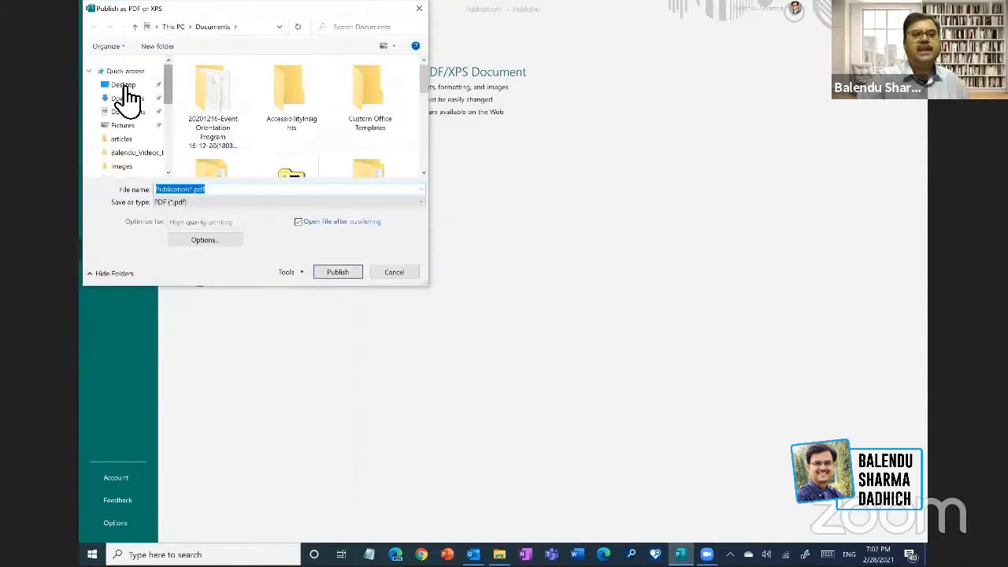
{"action": "left_click", "coordinate": [125, 85]}
{"action": "type", "text": "nit_nootan_takneek"}
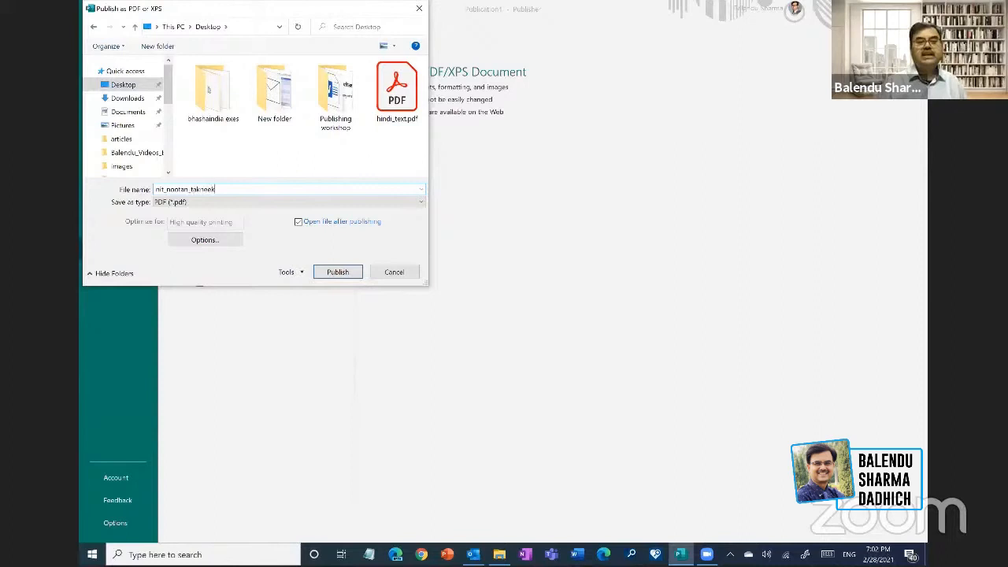
{"action": "left_click", "coordinate": [344, 272]}
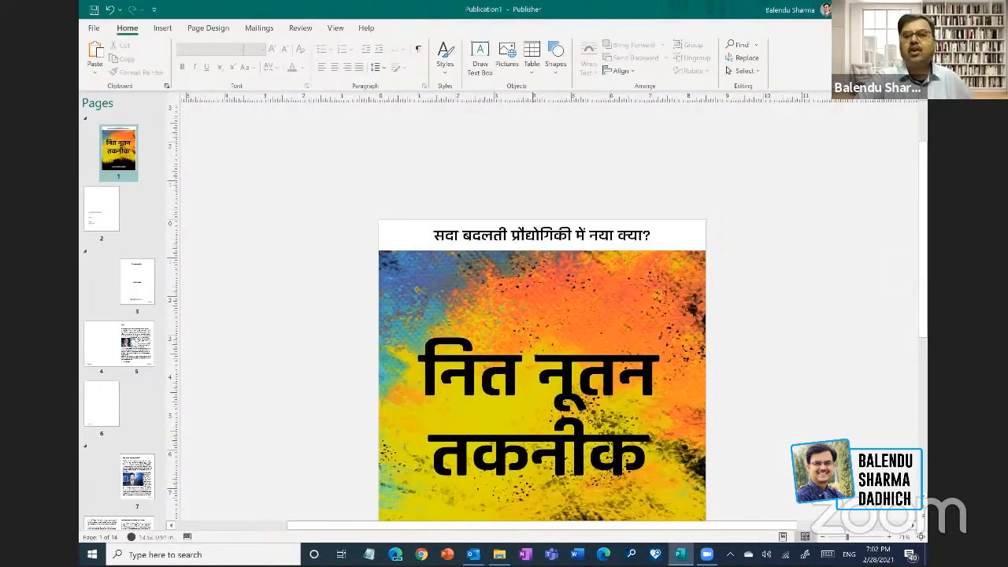
- Open the exported nit_nootan_takneek PDF from the desktop in Adobe Acrobat Reader and set its zoom to 50%
{"action": "key", "text": "super+d"}
{"action": "double_click", "coordinate": [100, 376]}
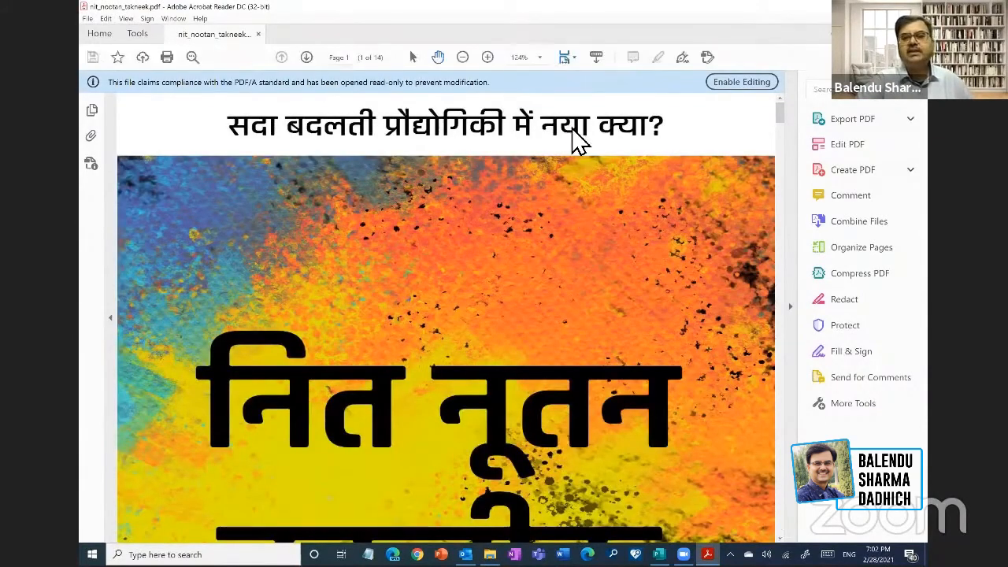
{"action": "left_click", "coordinate": [735, 307]}
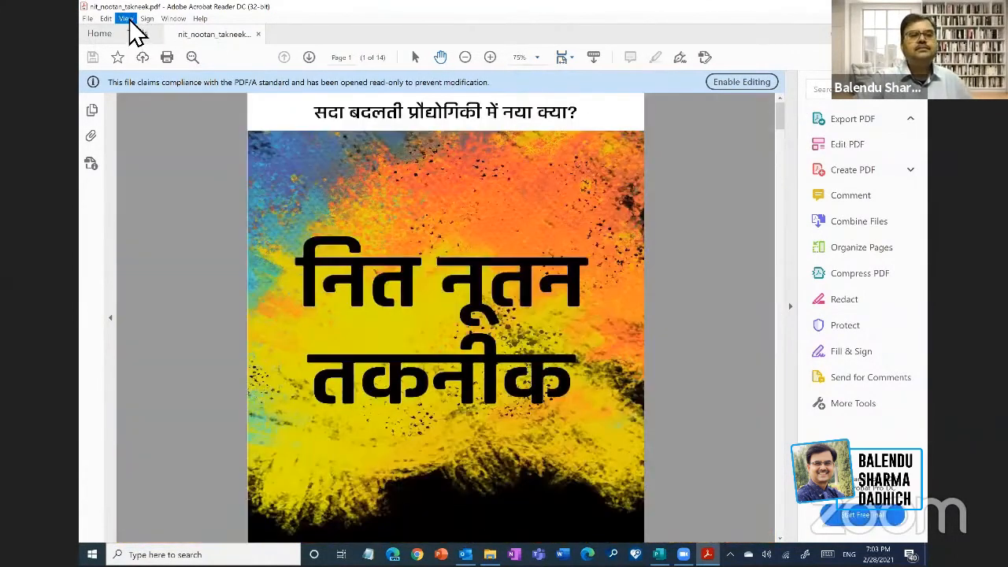
{"action": "left_click", "coordinate": [128, 19]}
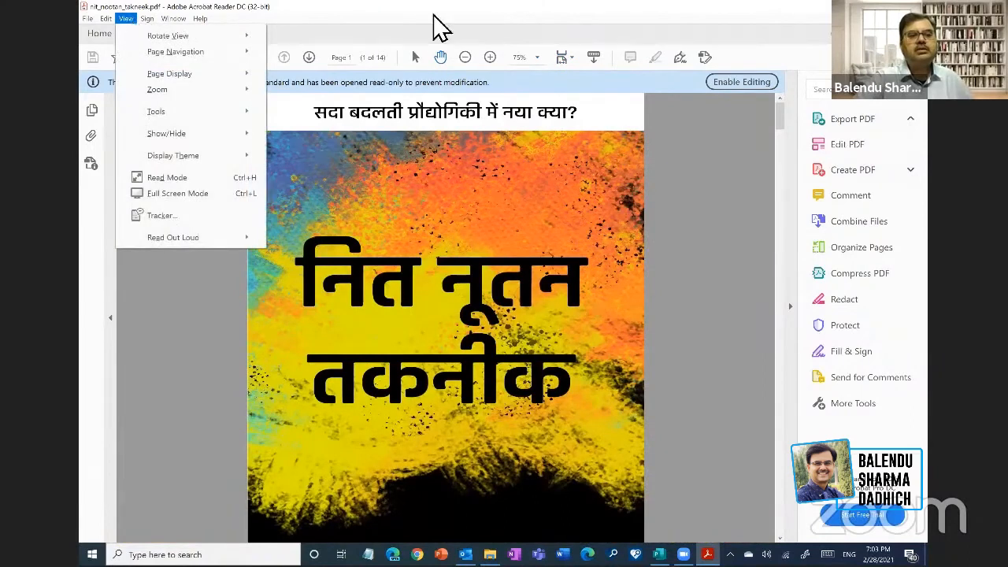
{"action": "left_click", "coordinate": [761, 345]}
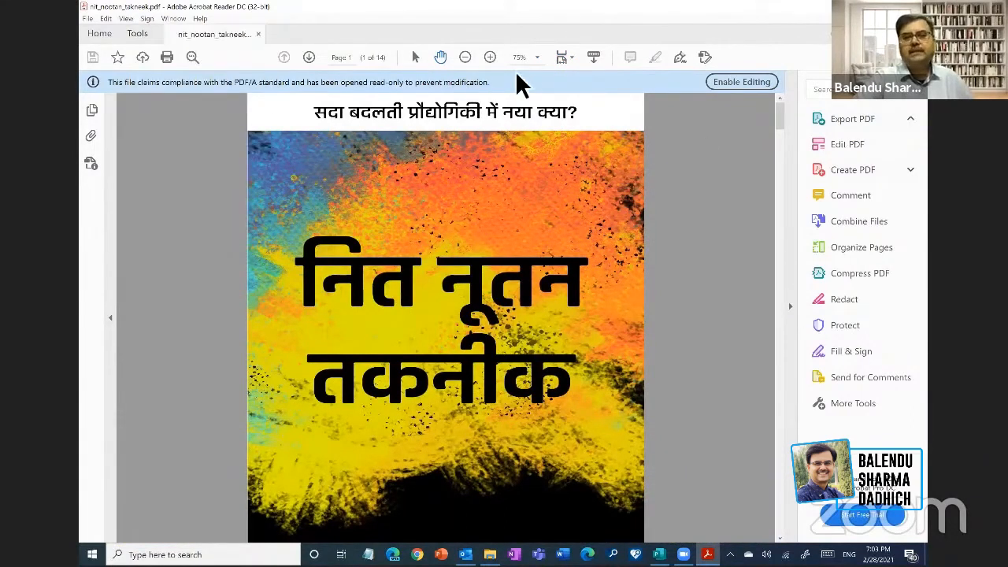
{"action": "left_click", "coordinate": [536, 60]}
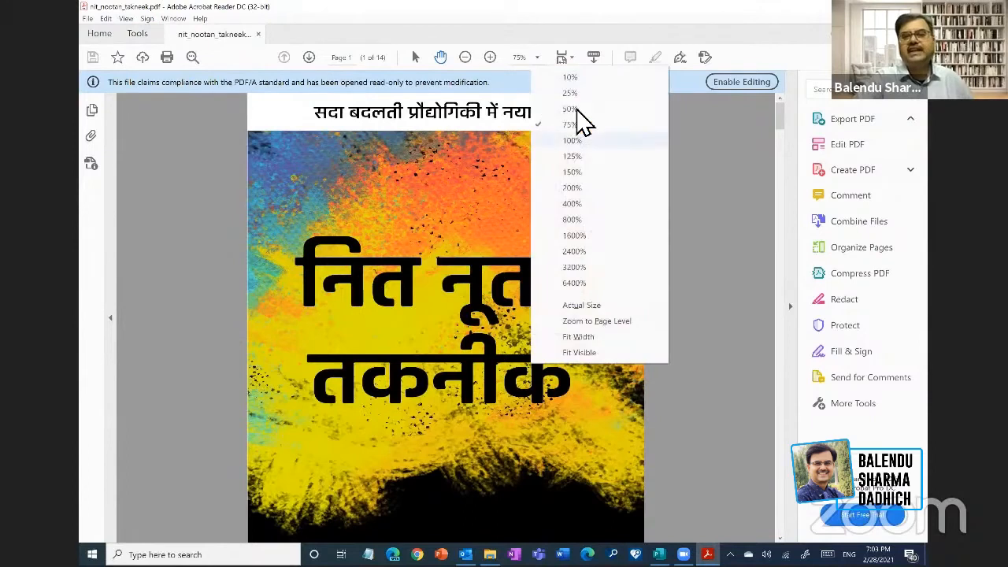
{"action": "left_click", "coordinate": [572, 109]}
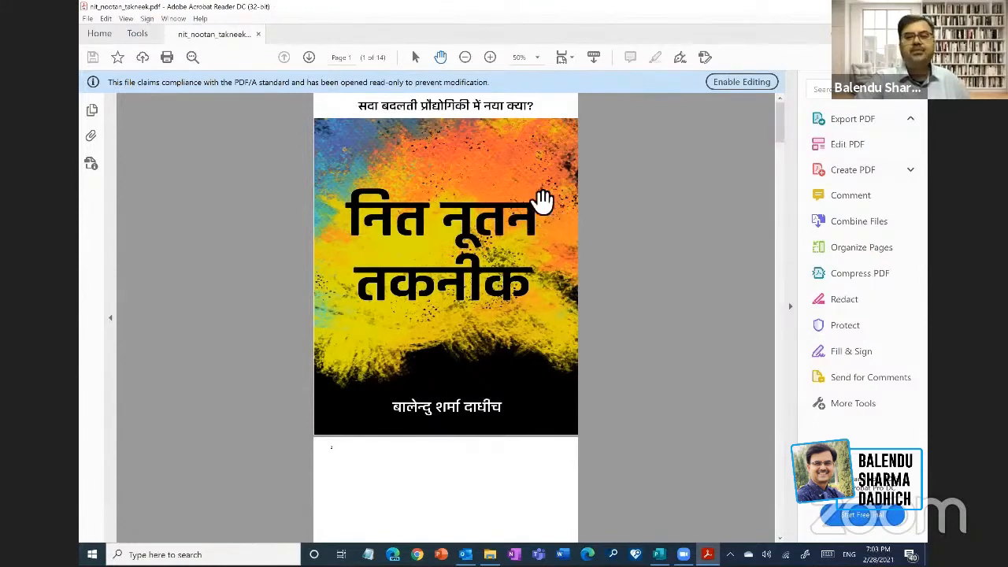
- Review the book's pages in the exported PDF from the cover through the articles, close it and switch back to Publisher
{"action": "left_click_drag", "start_coordinate": [779, 123], "coordinate": [800, 229]}
{"action": "scroll", "coordinate": [486, 307], "scroll_direction": "down", "scroll_amount": 2}
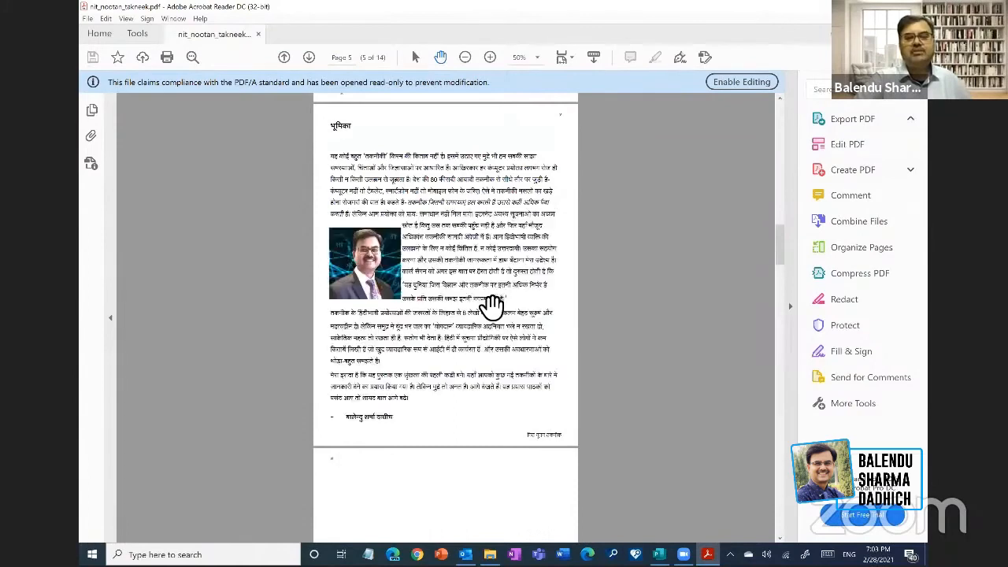
{"action": "scroll", "coordinate": [489, 307], "scroll_direction": "down", "scroll_amount": 2}
{"action": "scroll", "coordinate": [492, 309], "scroll_direction": "down", "scroll_amount": 4}
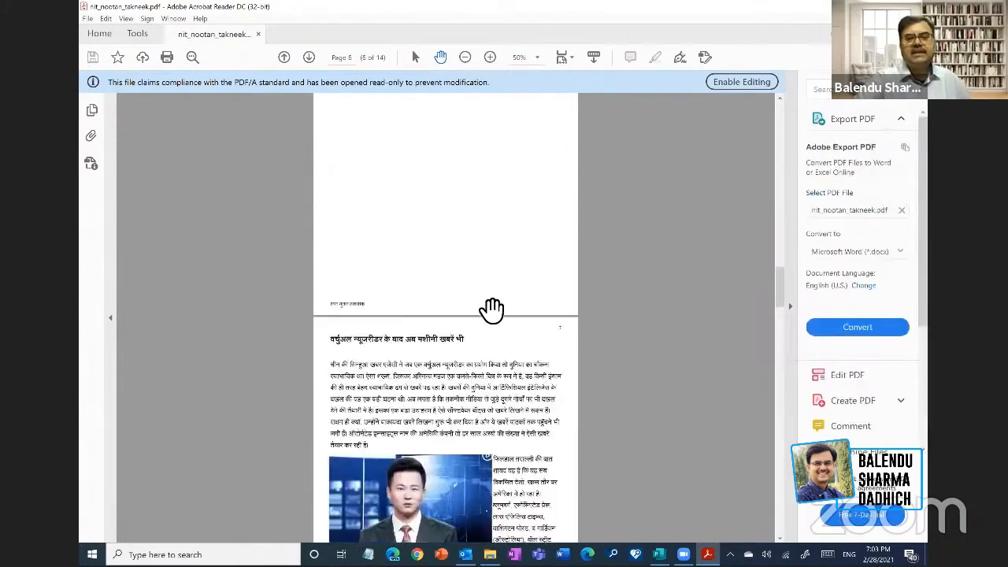
{"action": "scroll", "coordinate": [492, 311], "scroll_direction": "down", "scroll_amount": 1}
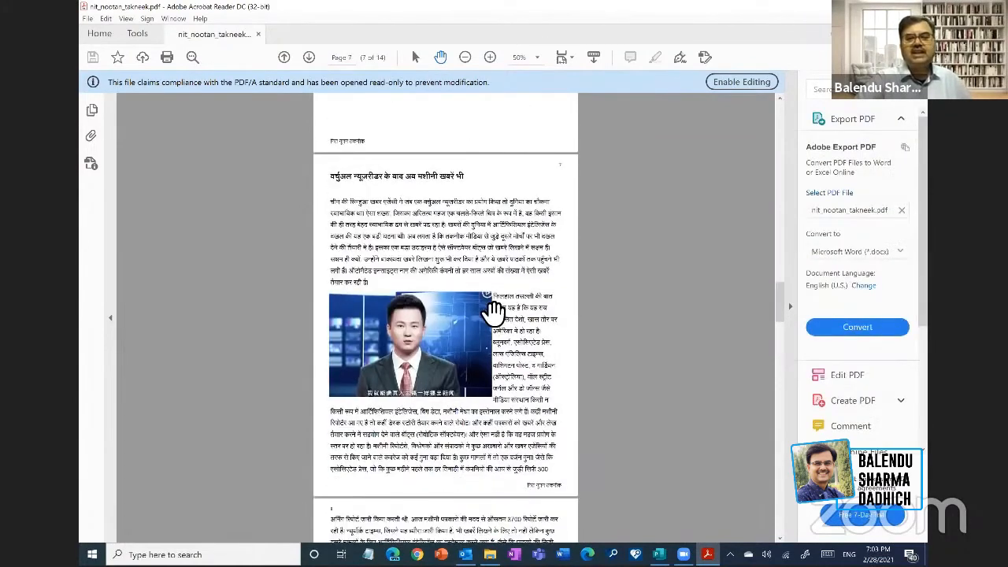
{"action": "scroll", "coordinate": [493, 311], "scroll_direction": "down", "scroll_amount": 3}
{"action": "scroll", "coordinate": [493, 313], "scroll_direction": "down", "scroll_amount": 4}
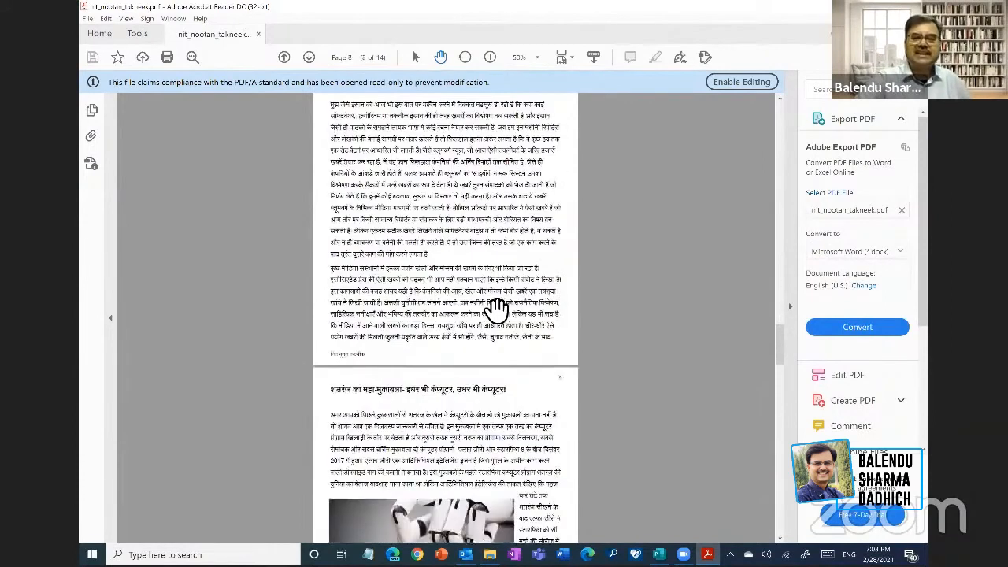
{"action": "scroll", "coordinate": [493, 312], "scroll_direction": "down", "scroll_amount": 5}
{"action": "scroll", "coordinate": [601, 376], "scroll_direction": "down", "scroll_amount": 3}
{"action": "key", "text": "alt+F4"}
{"action": "left_click", "coordinate": [681, 555]}
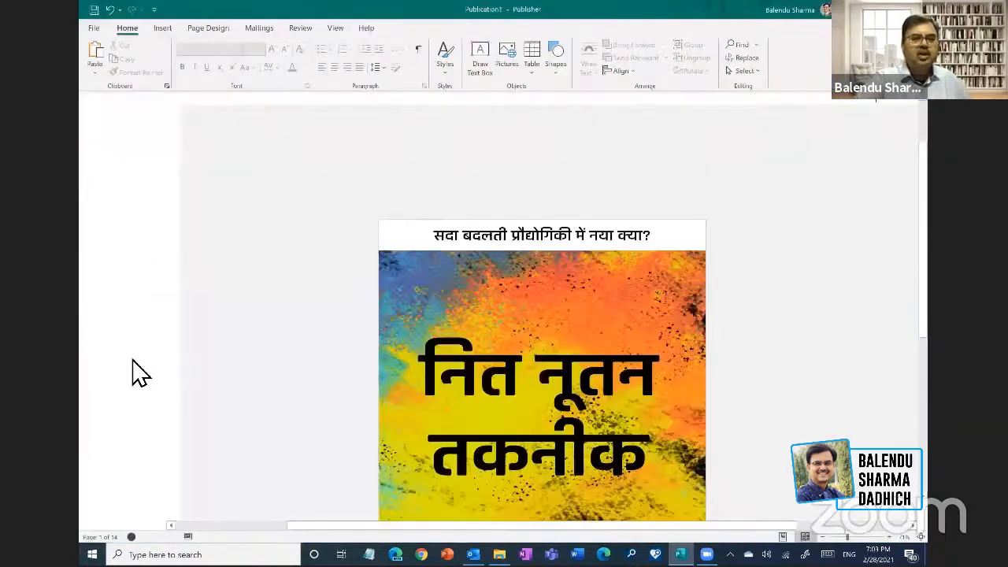
- Split the text box of the virtual newsreader article on page 7 into two columns
{"action": "left_click", "coordinate": [139, 370]}
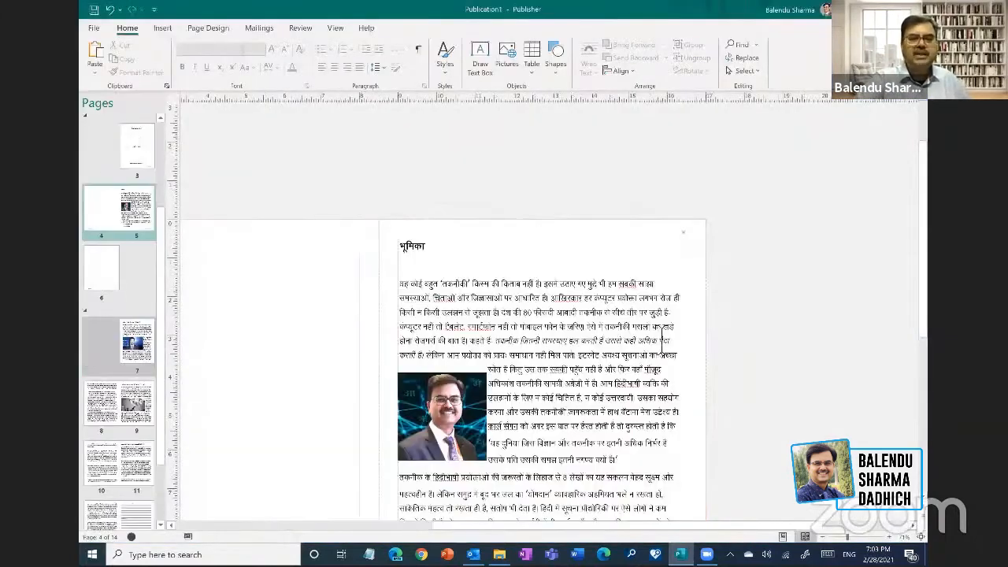
{"action": "left_click", "coordinate": [633, 310]}
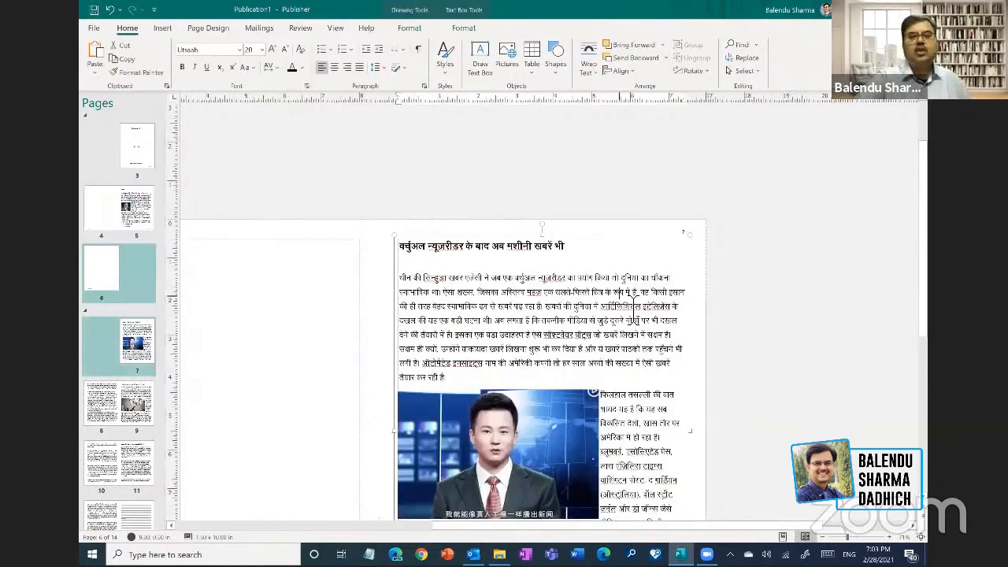
{"action": "left_click", "coordinate": [422, 28]}
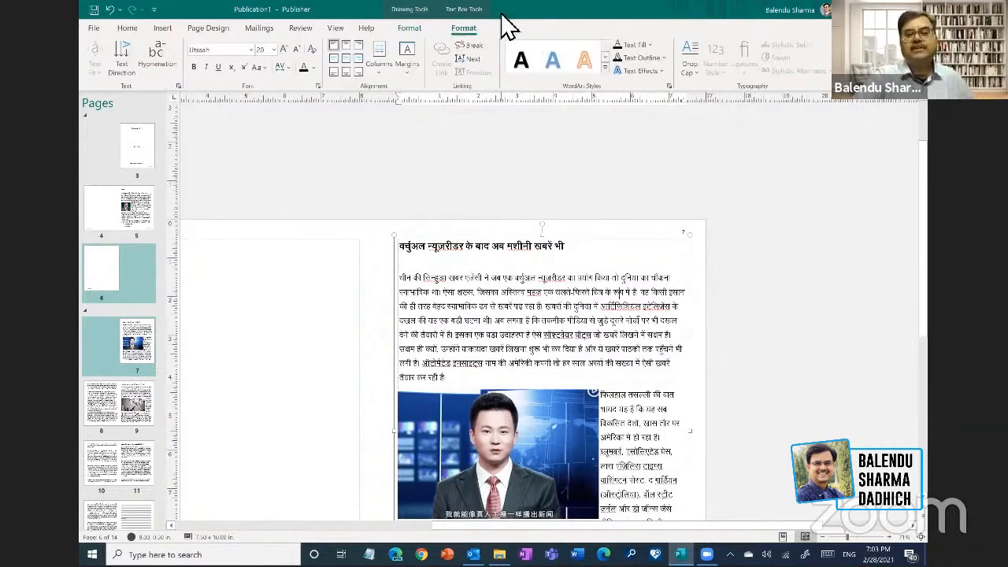
{"action": "left_click", "coordinate": [379, 55]}
{"action": "left_click", "coordinate": [407, 121]}
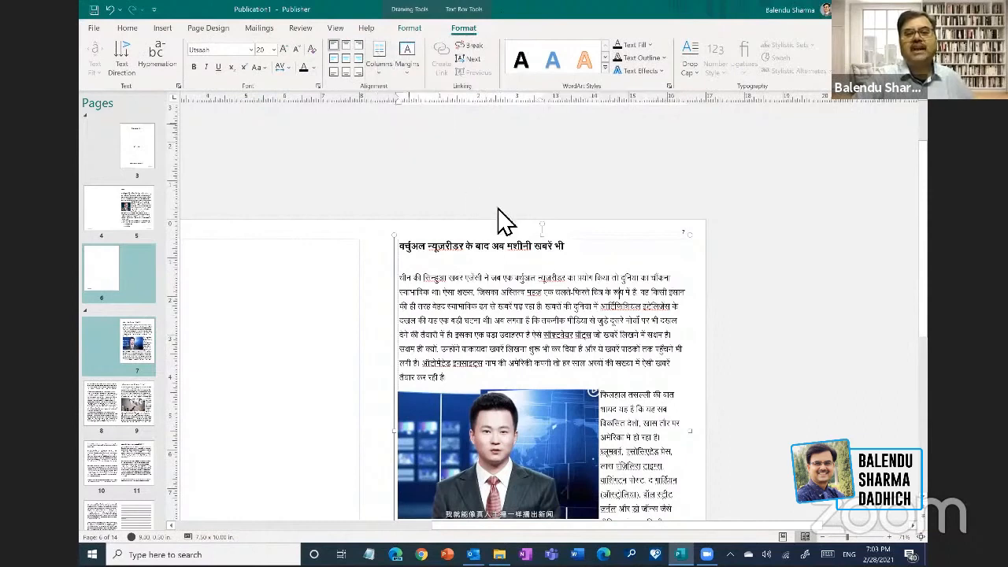
{"action": "scroll", "coordinate": [814, 290], "scroll_direction": "down", "scroll_amount": 1}
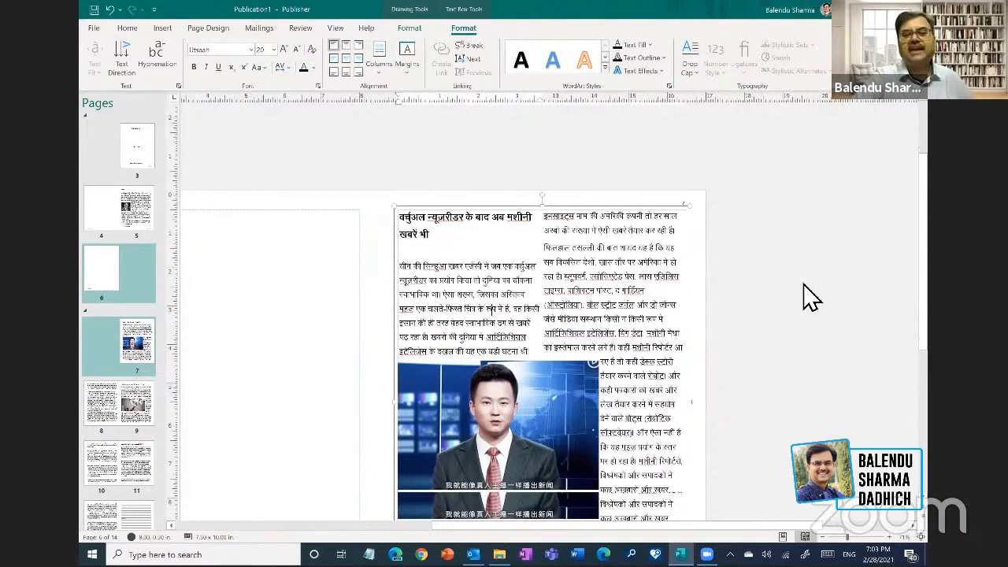
{"action": "scroll", "coordinate": [516, 236], "scroll_direction": "down", "scroll_amount": 1}
{"action": "triple_click", "coordinate": [415, 217]}
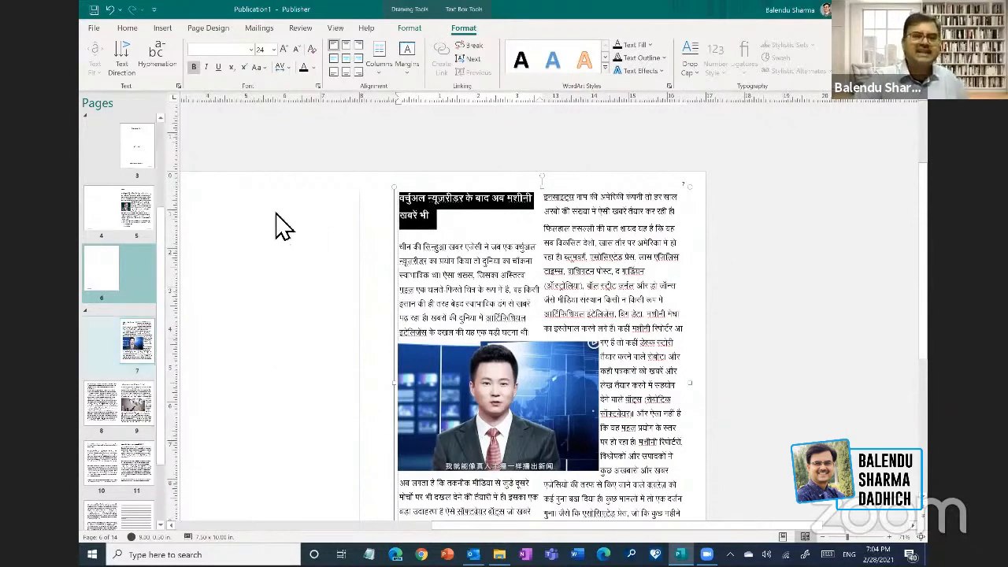
- Try a three-column layout for the text box of the chess article on page 9
{"action": "left_click", "coordinate": [127, 411]}
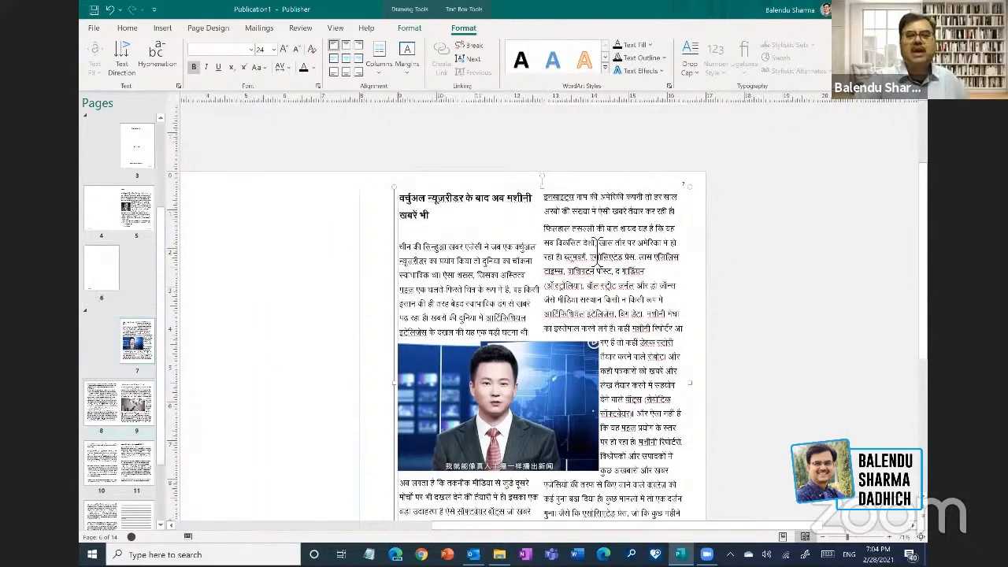
{"action": "left_click", "coordinate": [592, 260]}
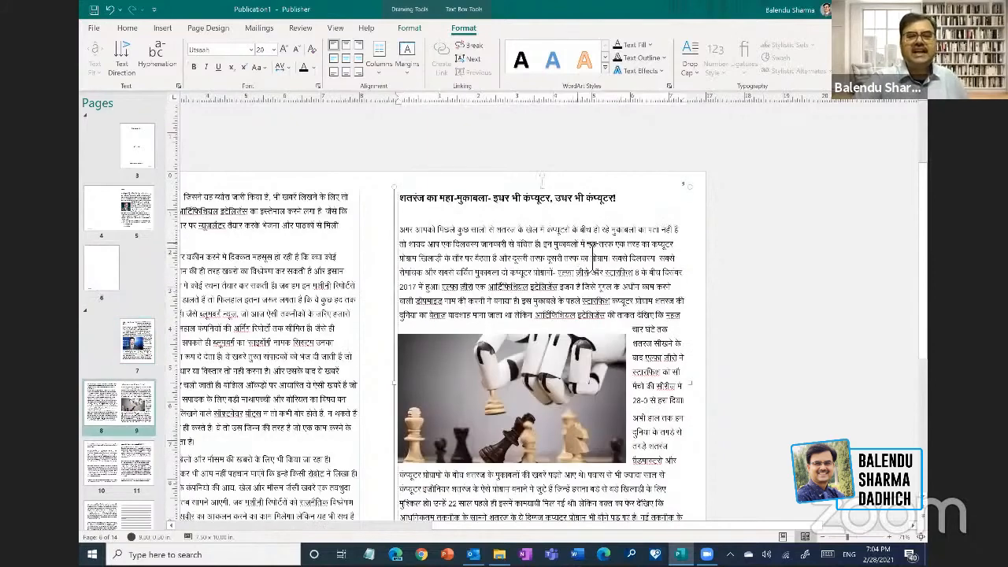
{"action": "left_click", "coordinate": [410, 230]}
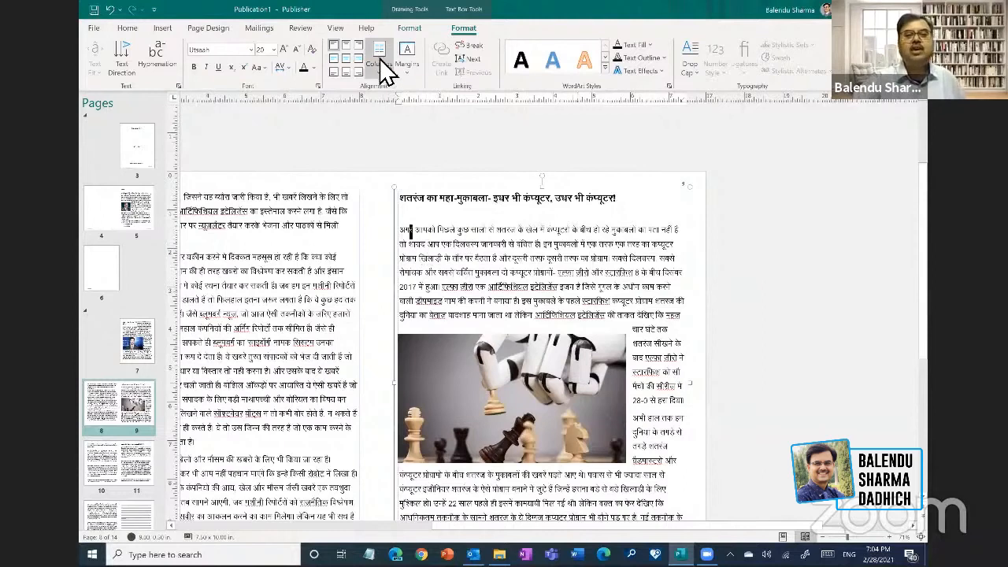
{"action": "left_click", "coordinate": [379, 60]}
{"action": "left_click", "coordinate": [416, 149]}
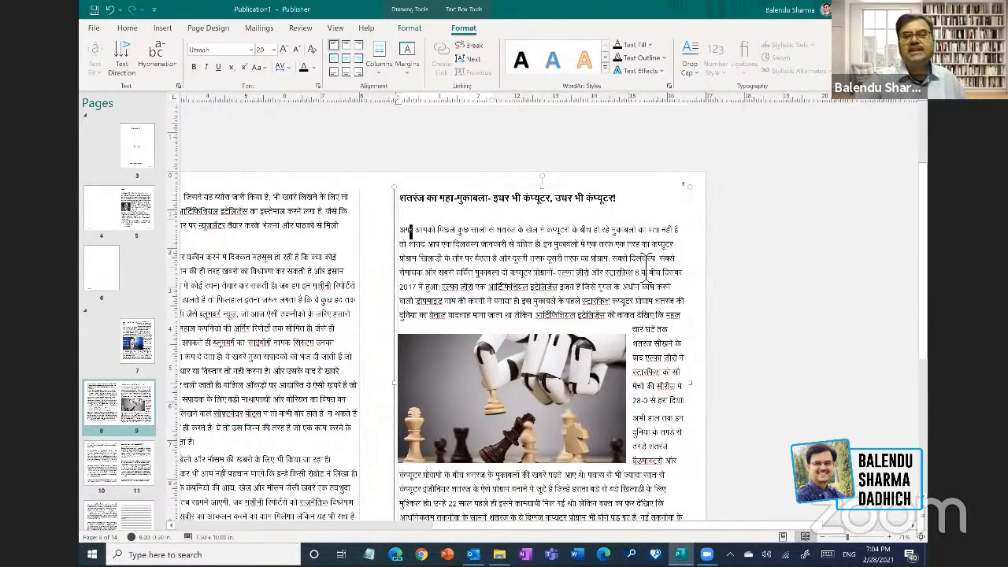
{"action": "scroll", "coordinate": [657, 272], "scroll_direction": "down", "scroll_amount": 4}
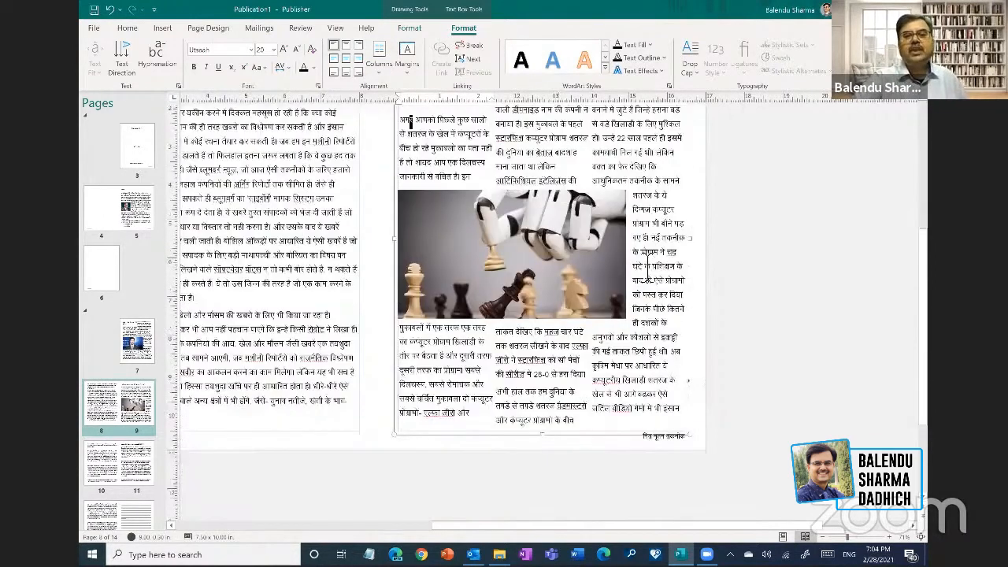
{"action": "scroll", "coordinate": [582, 201], "scroll_direction": "up", "scroll_amount": 3}
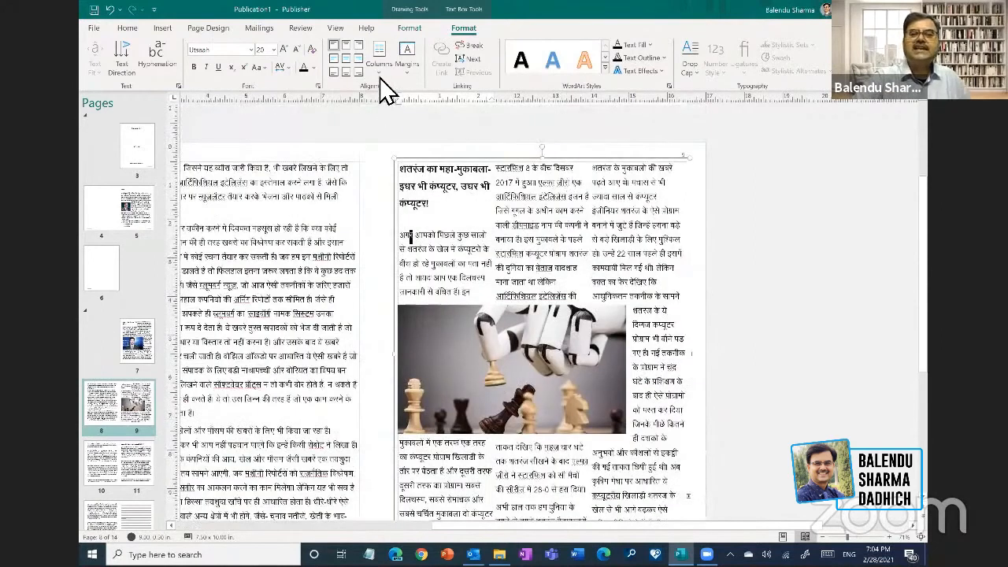
- Set the chess article's text box on page 9 to two columns
{"action": "left_click", "coordinate": [379, 69]}
{"action": "left_click", "coordinate": [420, 121]}
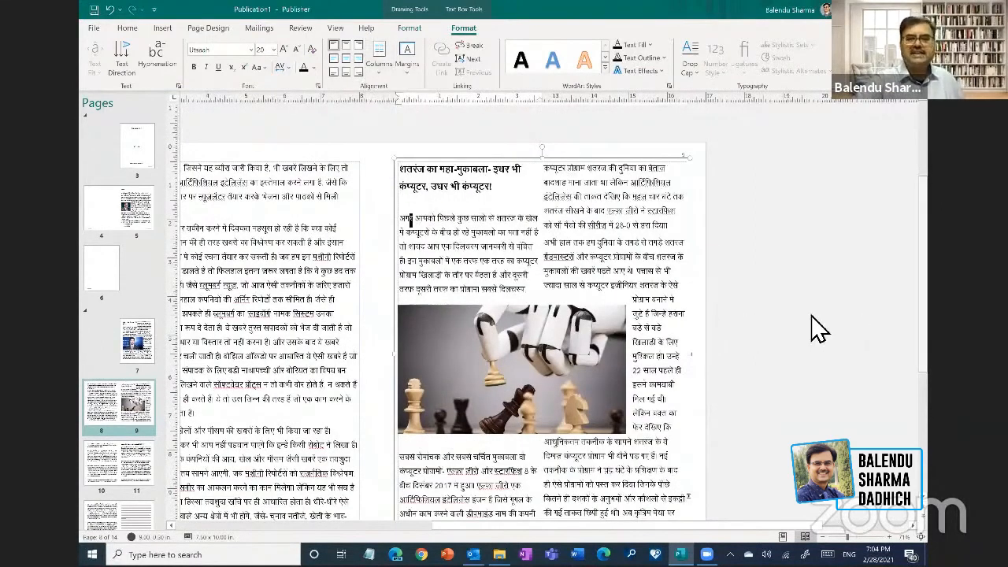
{"action": "scroll", "coordinate": [559, 329], "scroll_direction": "up", "scroll_amount": 2}
{"action": "scroll", "coordinate": [583, 331], "scroll_direction": "down", "scroll_amount": 2}
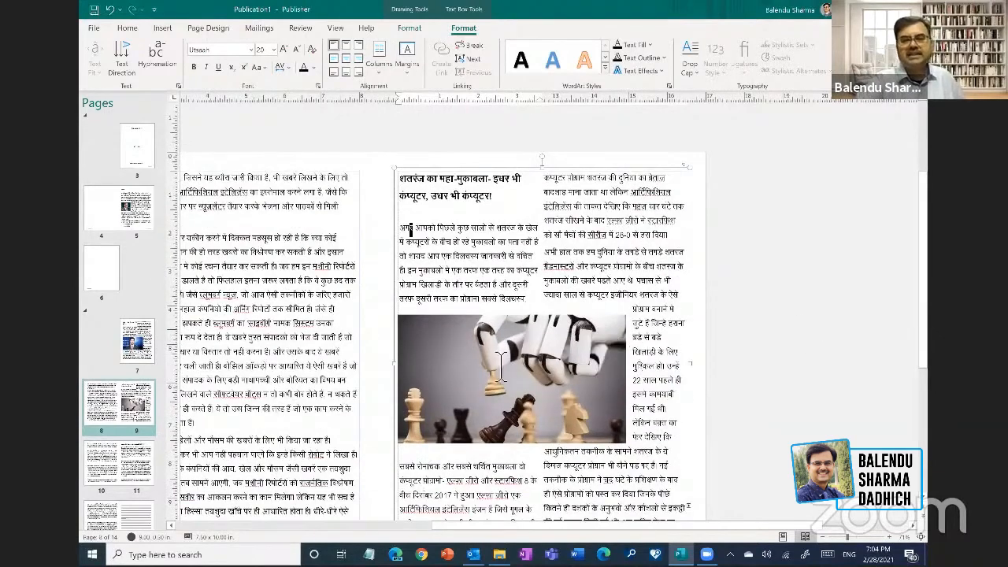
- Add a black border line around the robot-hand chess picture on page 9
{"action": "left_click", "coordinate": [603, 354]}
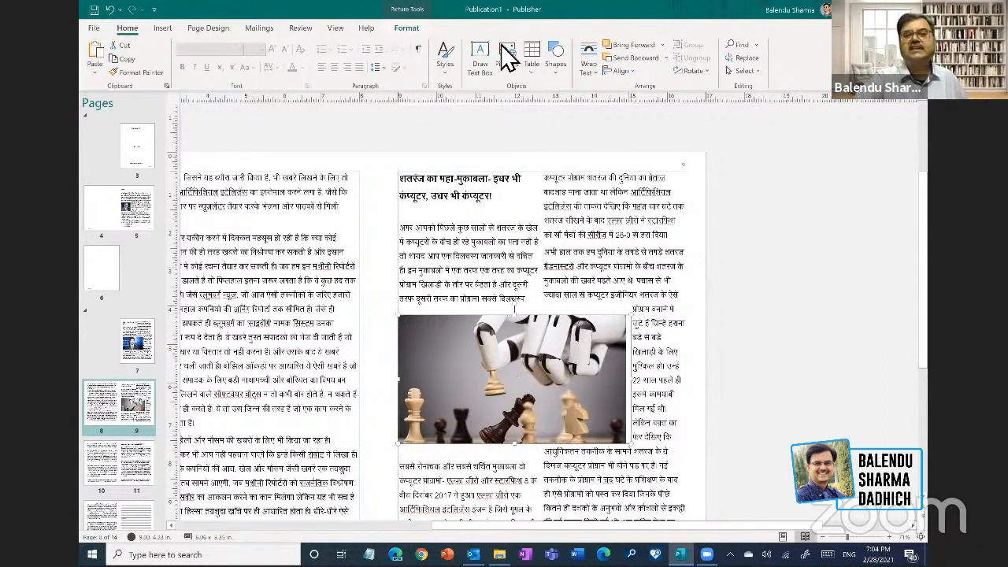
{"action": "left_click", "coordinate": [529, 47]}
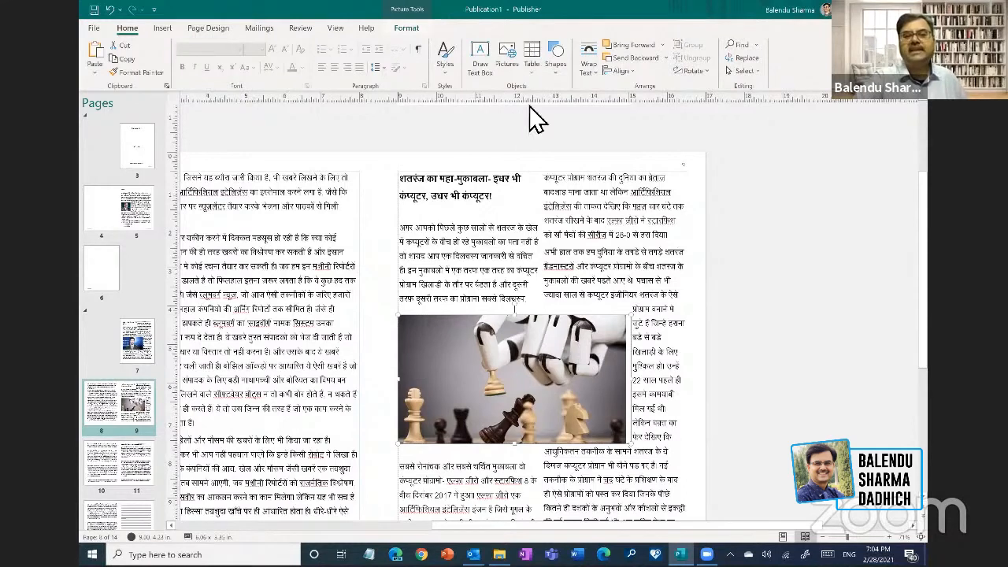
{"action": "mouse_move", "coordinate": [513, 236]}
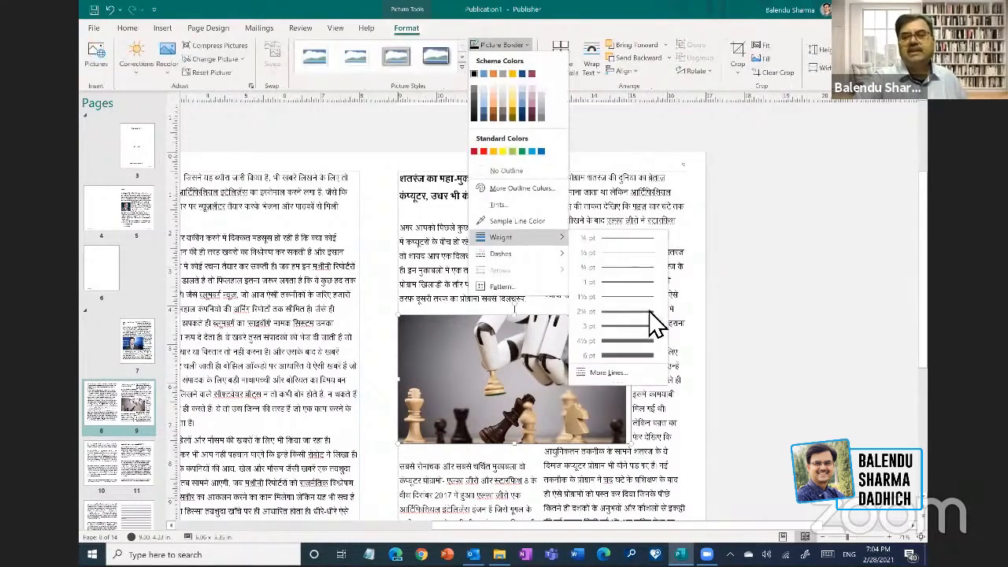
{"action": "left_click", "coordinate": [776, 337]}
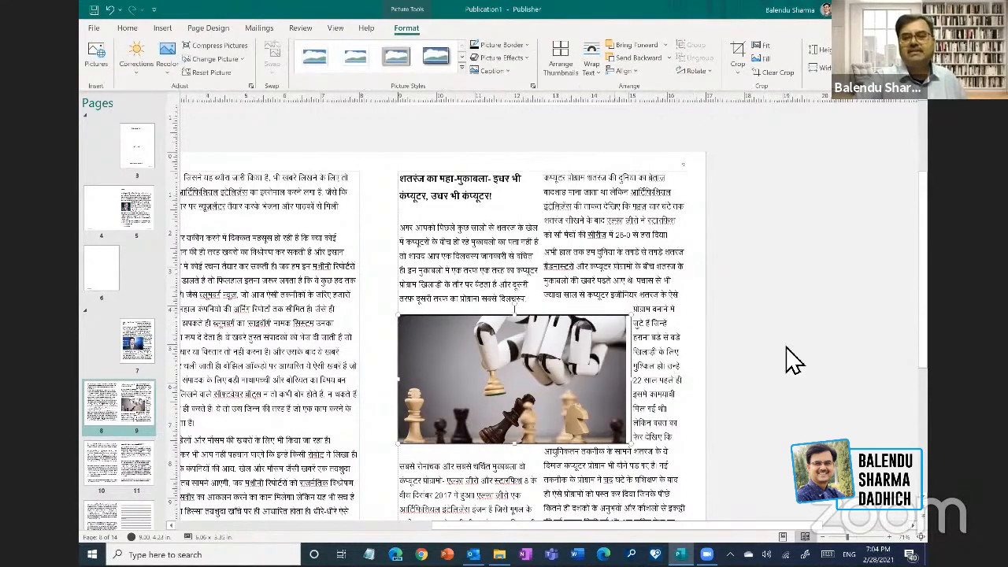
- Narrow the bordered chess picture on page 9 to about 5.90 in wide, moving its right edge inward
{"action": "left_click", "coordinate": [637, 385]}
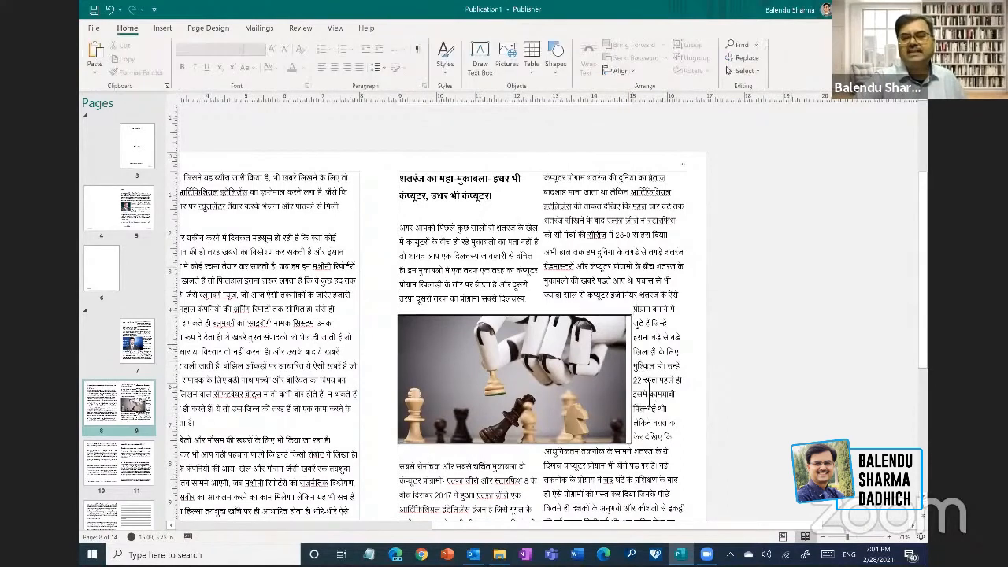
{"action": "left_click_drag", "start_coordinate": [636, 392], "coordinate": [639, 392]}
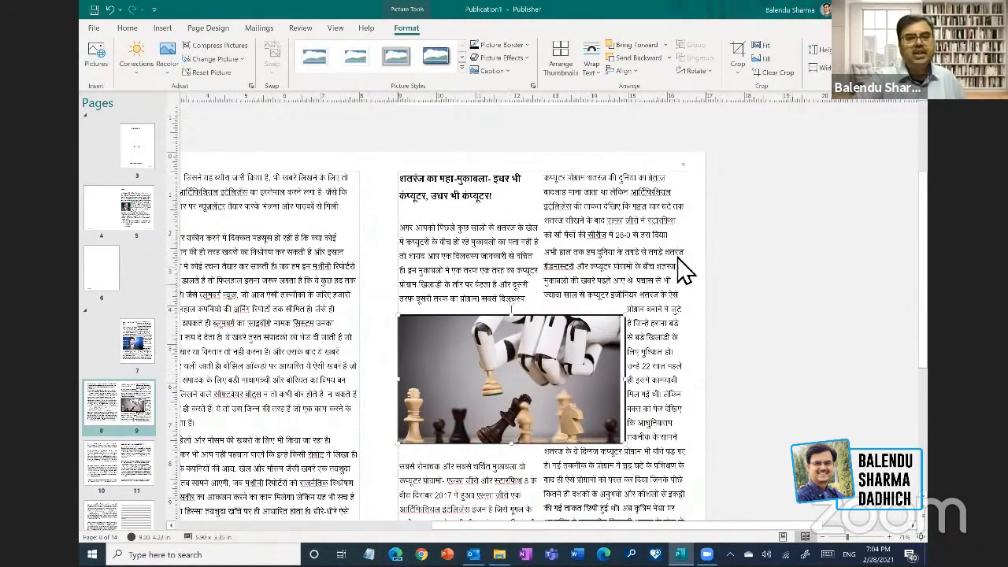
{"action": "left_click", "coordinate": [797, 291]}
{"action": "scroll", "coordinate": [797, 291], "scroll_direction": "up", "scroll_amount": 1}
{"action": "scroll", "coordinate": [797, 291], "scroll_direction": "down", "scroll_amount": 2}
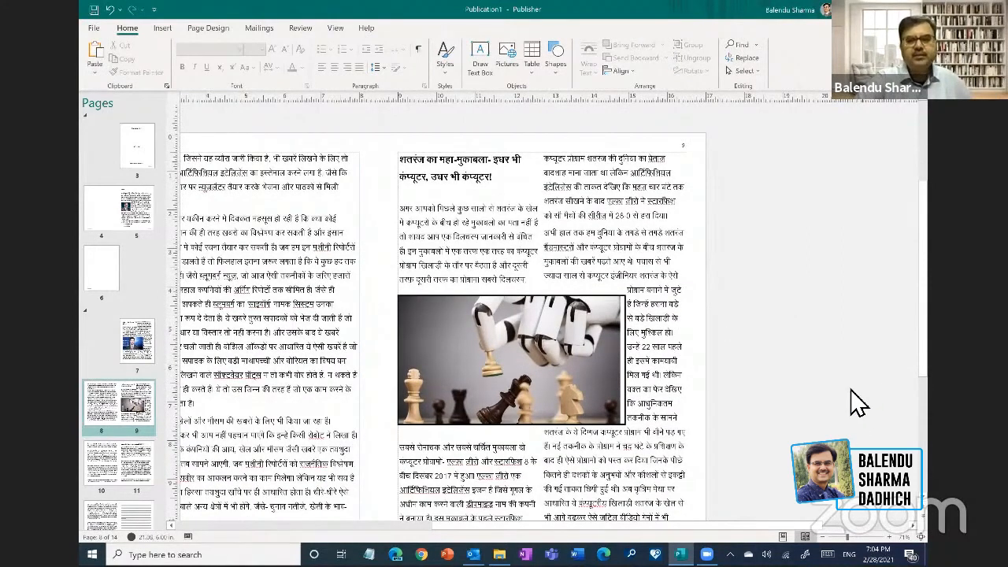
{"action": "scroll", "coordinate": [859, 403], "scroll_direction": "left", "scroll_amount": 3}
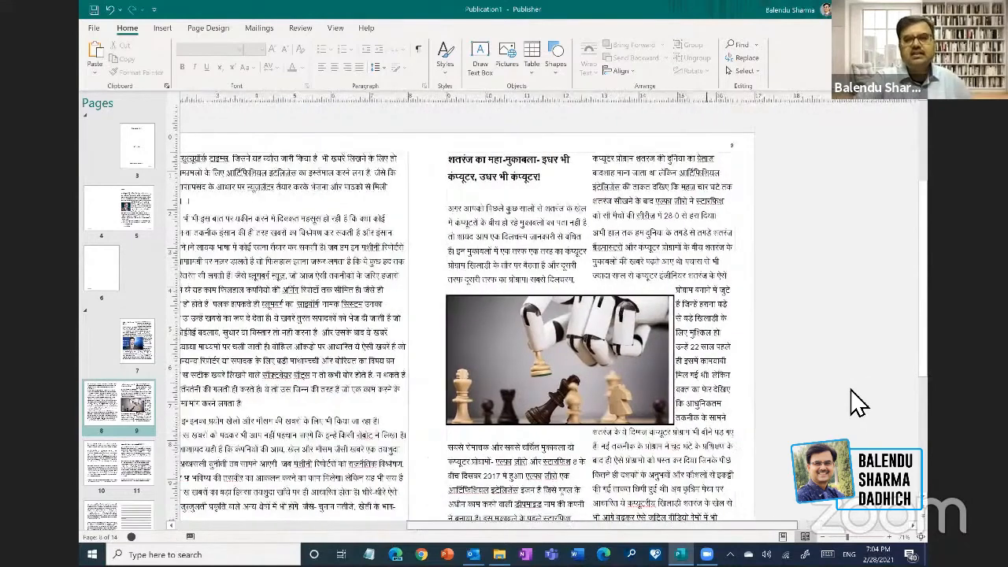
{"action": "scroll", "coordinate": [911, 205], "scroll_direction": "left", "scroll_amount": 2}
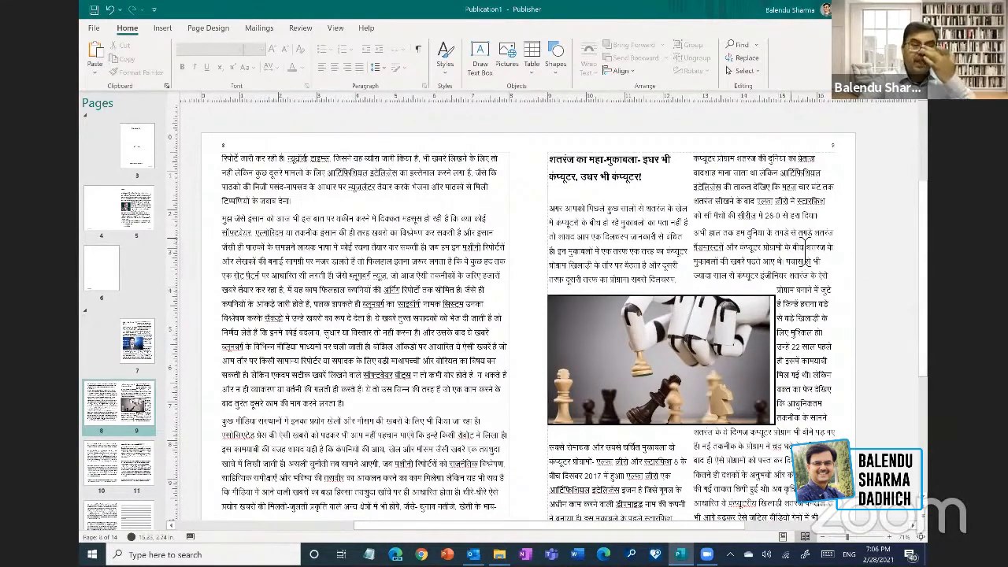
{"action": "scroll", "coordinate": [912, 222], "scroll_direction": "down", "scroll_amount": 2}
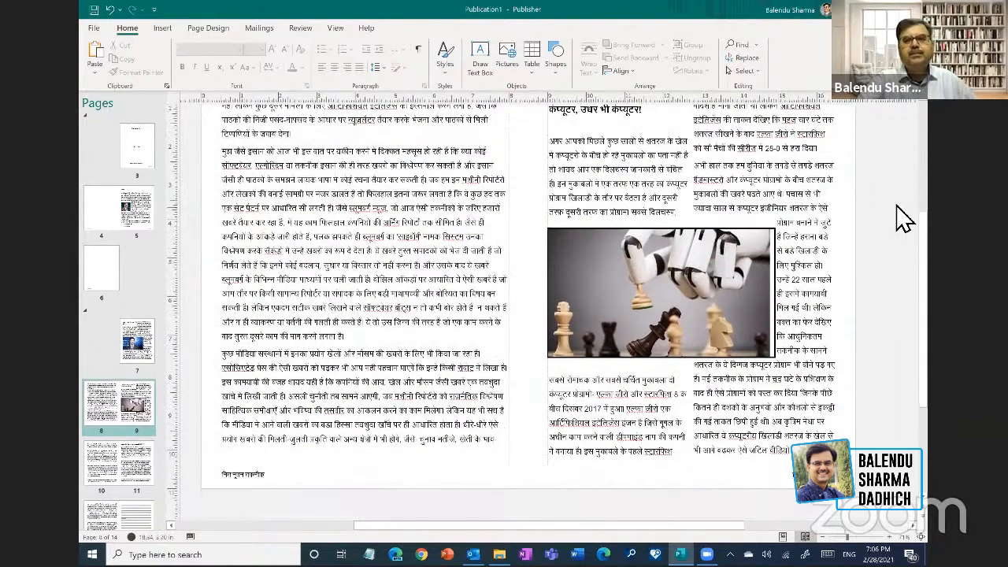
{"action": "scroll", "coordinate": [906, 220], "scroll_direction": "down", "scroll_amount": 1}
{"action": "scroll", "coordinate": [903, 219], "scroll_direction": "down", "scroll_amount": 1}
{"action": "scroll", "coordinate": [900, 218], "scroll_direction": "up", "scroll_amount": 2}
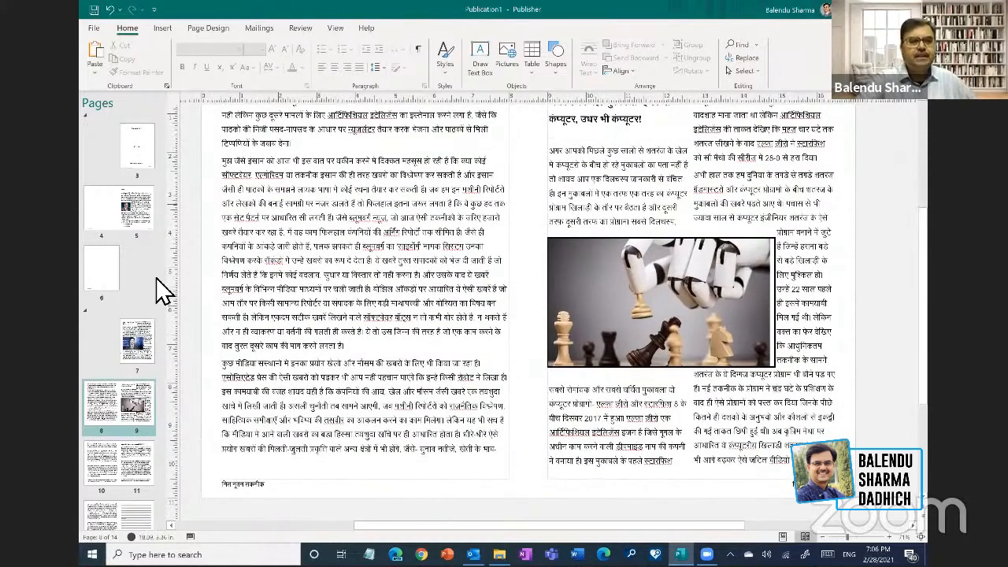
{"action": "scroll", "coordinate": [162, 288], "scroll_direction": "up", "scroll_amount": 2}
{"action": "scroll", "coordinate": [150, 288], "scroll_direction": "down", "scroll_amount": 2}
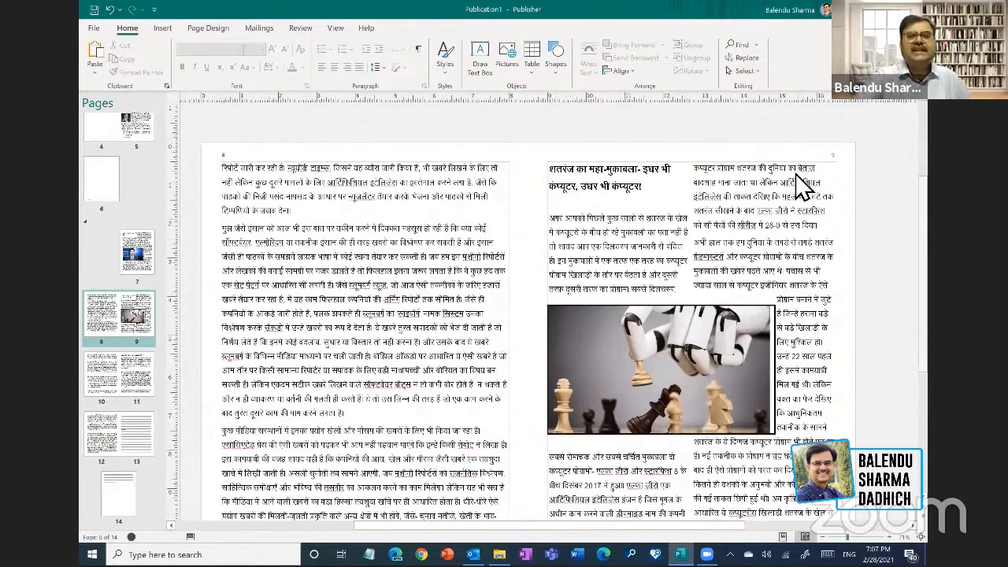
{"action": "scroll", "coordinate": [798, 186], "scroll_direction": "up", "scroll_amount": 1}
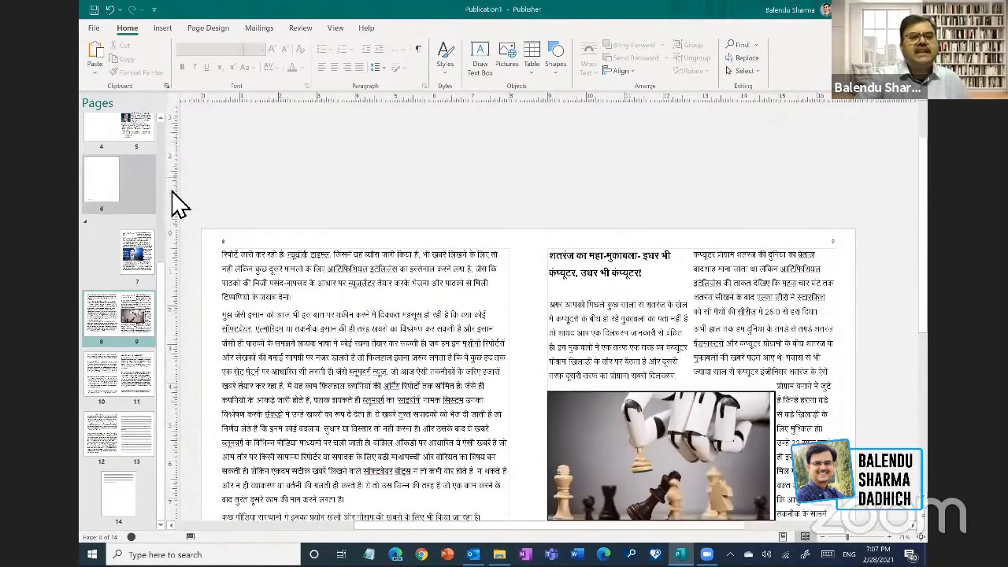
- Open the Insert Page options for the page 6–7 spread, select one text box on each new page, and cancel
{"action": "right_click", "coordinate": [114, 181]}
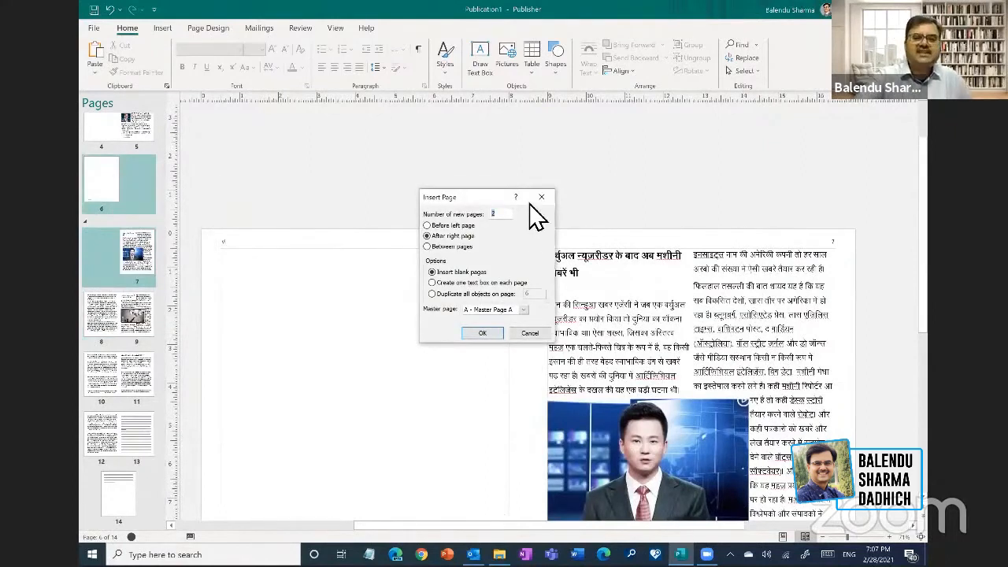
{"action": "left_click", "coordinate": [432, 282]}
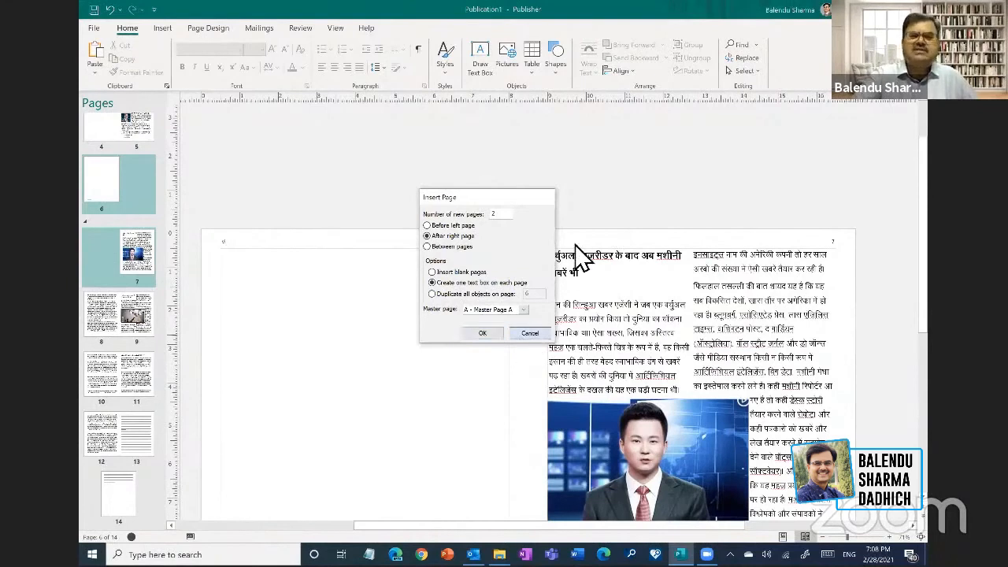
{"action": "key", "text": "Escape"}
{"action": "scroll", "coordinate": [888, 248], "scroll_direction": "down", "scroll_amount": 1}
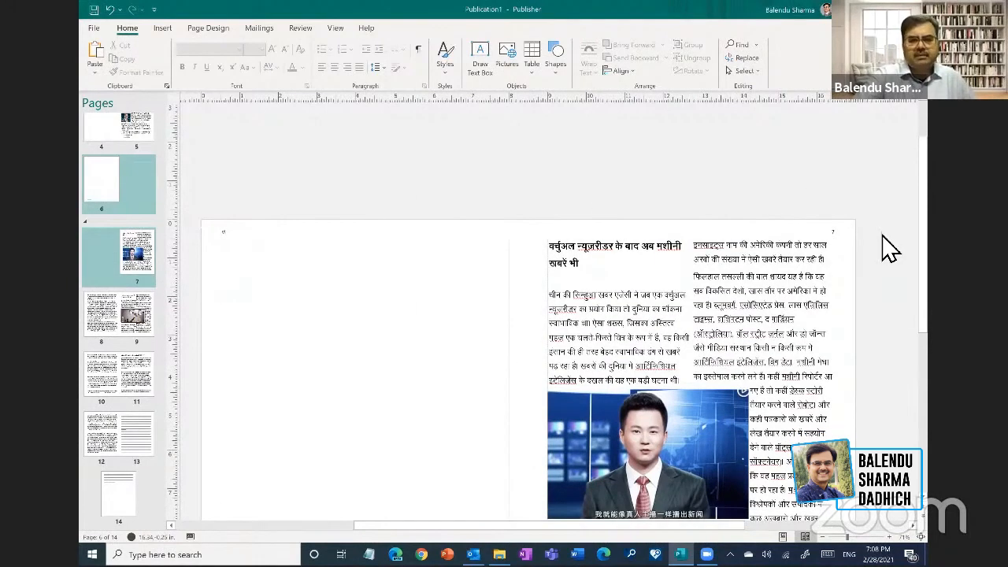
{"action": "scroll", "coordinate": [889, 248], "scroll_direction": "down", "scroll_amount": 2}
{"action": "scroll", "coordinate": [883, 246], "scroll_direction": "down", "scroll_amount": 5}
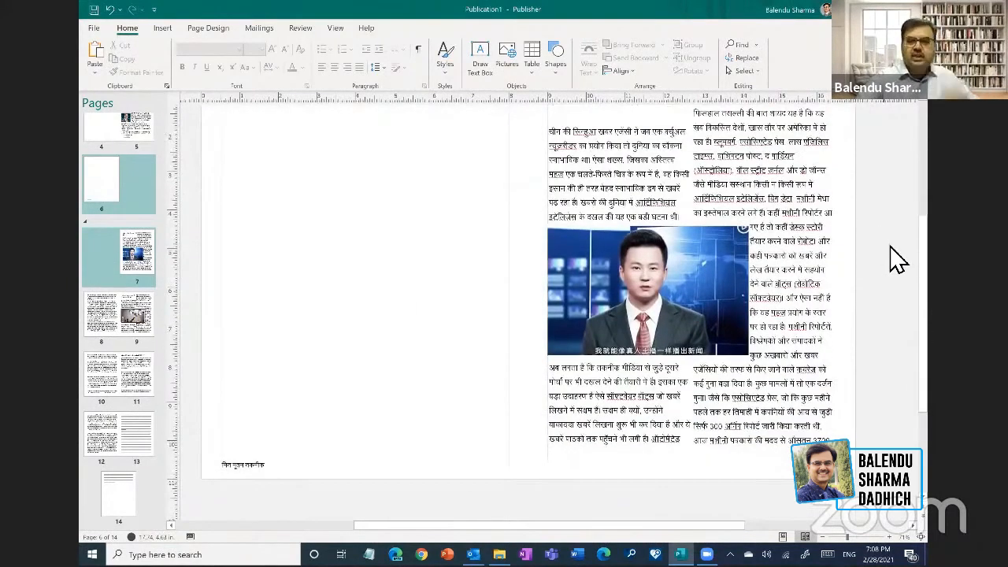
{"action": "scroll", "coordinate": [888, 226], "scroll_direction": "down", "scroll_amount": 3}
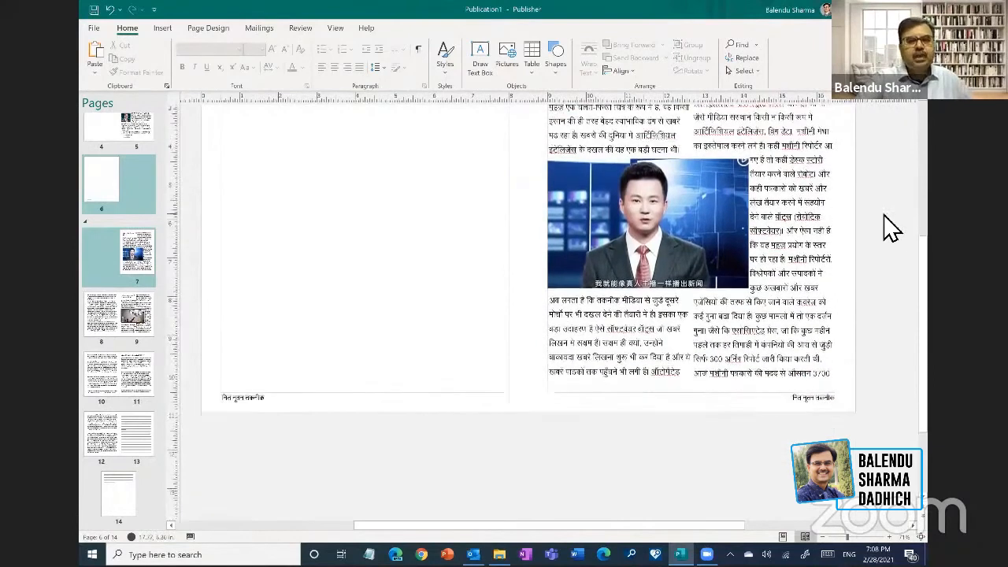
{"action": "scroll", "coordinate": [888, 228], "scroll_direction": "down", "scroll_amount": 3}
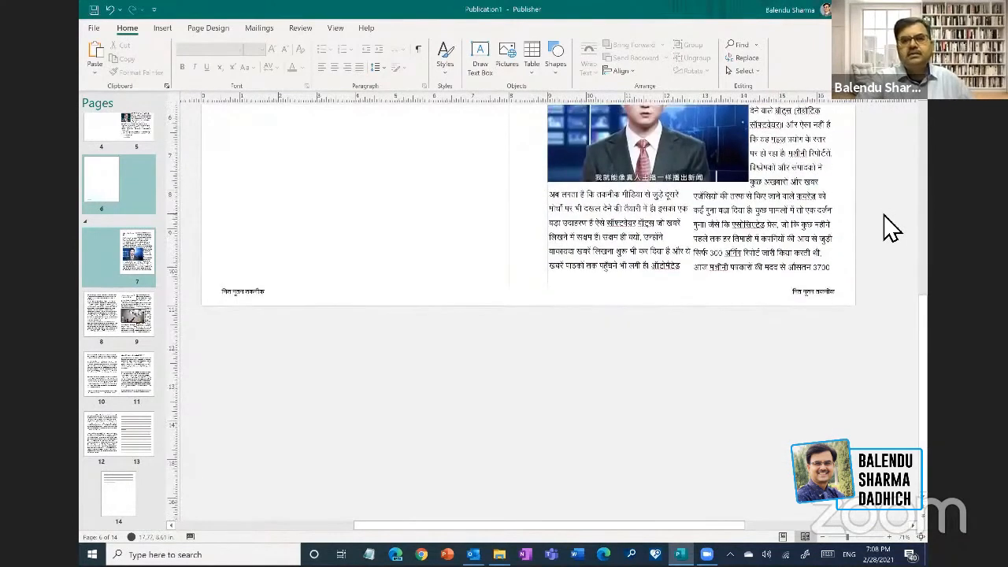
{"action": "scroll", "coordinate": [888, 228], "scroll_direction": "up", "scroll_amount": 8}
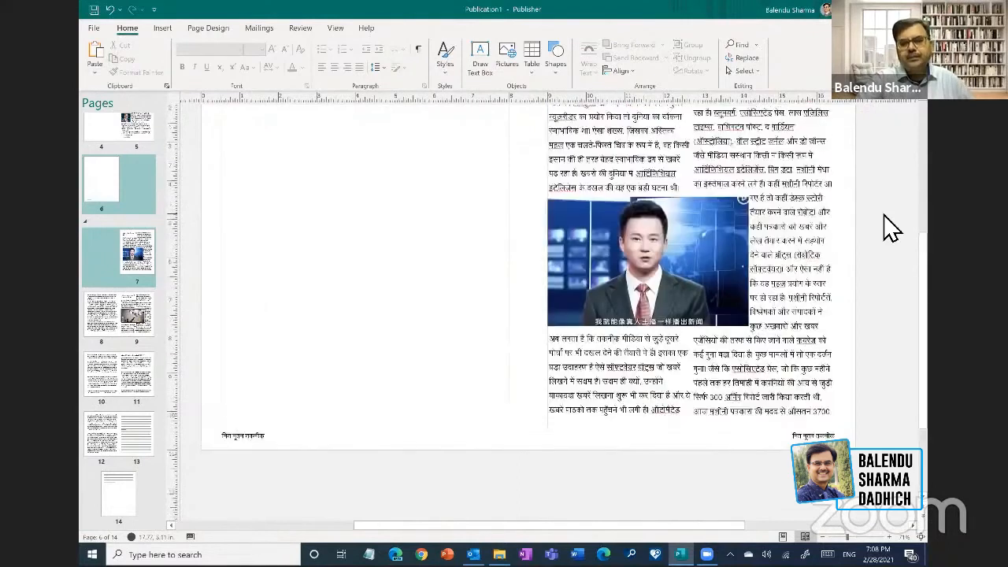
{"action": "scroll", "coordinate": [892, 229], "scroll_direction": "up", "scroll_amount": 1}
{"action": "scroll", "coordinate": [892, 228], "scroll_direction": "down", "scroll_amount": 2}
{"action": "scroll", "coordinate": [893, 228], "scroll_direction": "up", "scroll_amount": 1}
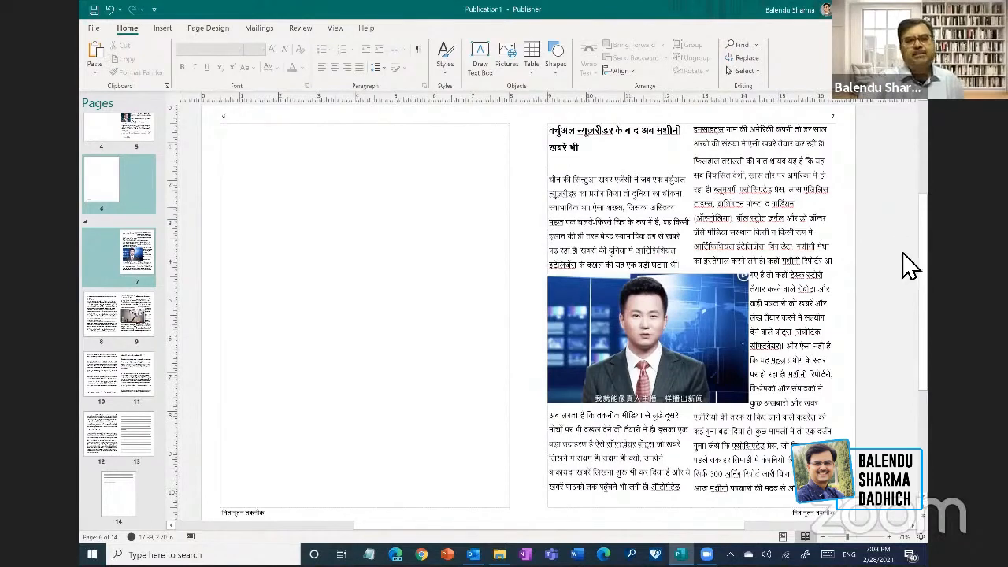
- Look over the page 6–7 spread, checking the blank page, the two-column newsreader article and the footers
{"action": "scroll", "coordinate": [882, 332], "scroll_direction": "down", "scroll_amount": 2}
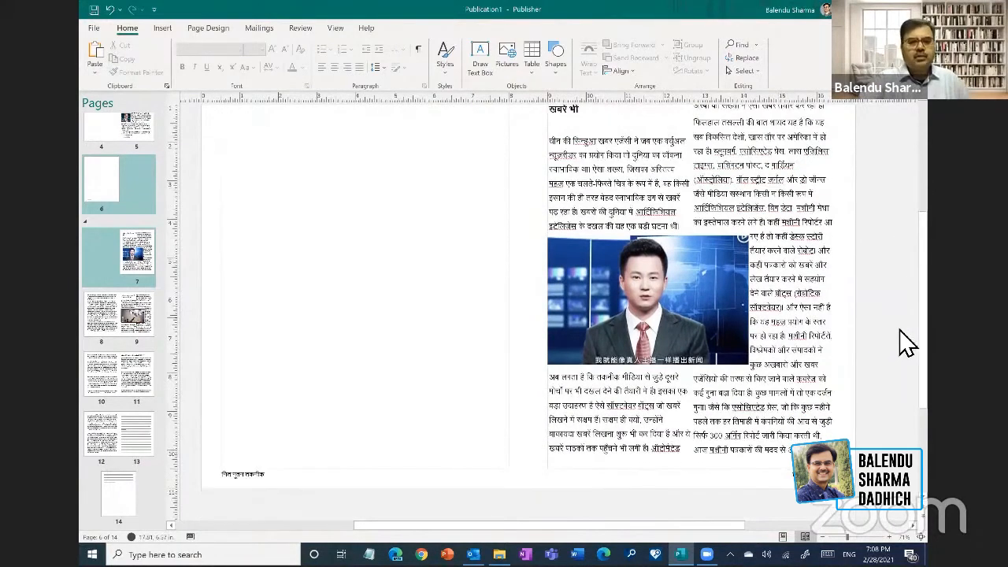
{"action": "scroll", "coordinate": [906, 342], "scroll_direction": "down", "scroll_amount": 2}
{"action": "scroll", "coordinate": [905, 343], "scroll_direction": "down", "scroll_amount": 2}
{"action": "scroll", "coordinate": [776, 165], "scroll_direction": "up", "scroll_amount": 2}
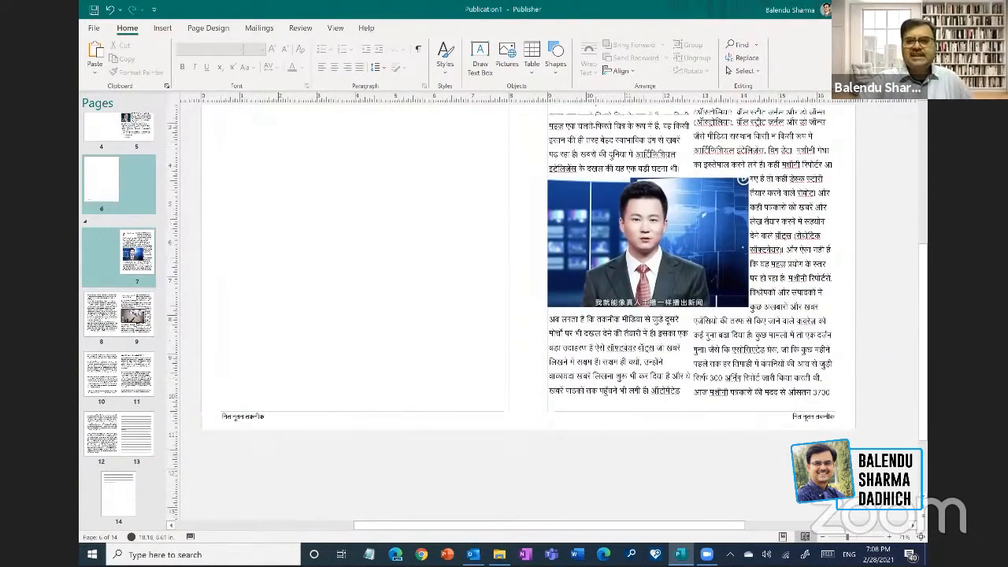
{"action": "scroll", "coordinate": [880, 119], "scroll_direction": "up", "scroll_amount": 5}
{"action": "scroll", "coordinate": [150, 139], "scroll_direction": "up", "scroll_amount": 5}
{"action": "scroll", "coordinate": [152, 144], "scroll_direction": "up", "scroll_amount": 3}
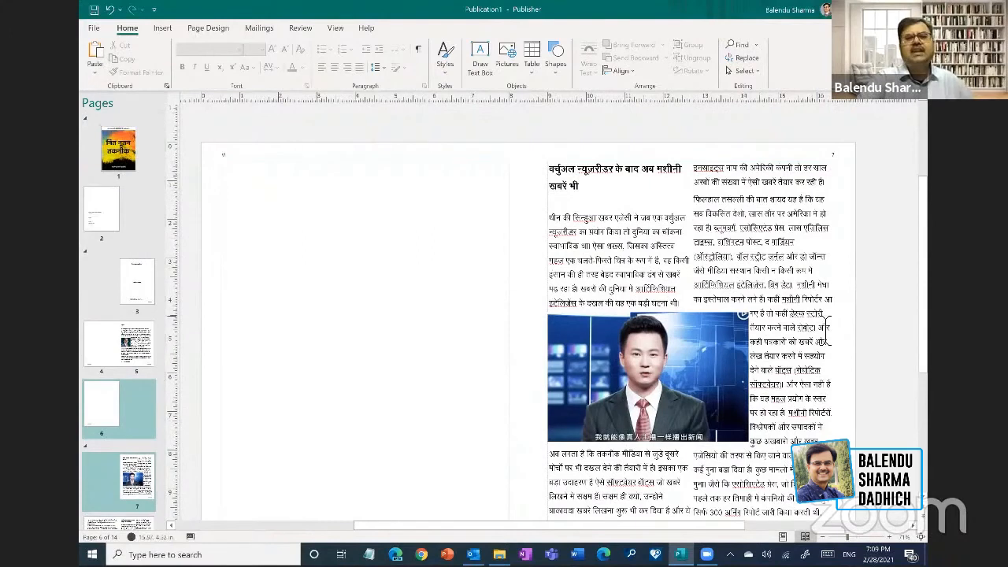
{"action": "scroll", "coordinate": [824, 333], "scroll_direction": "down", "scroll_amount": 2}
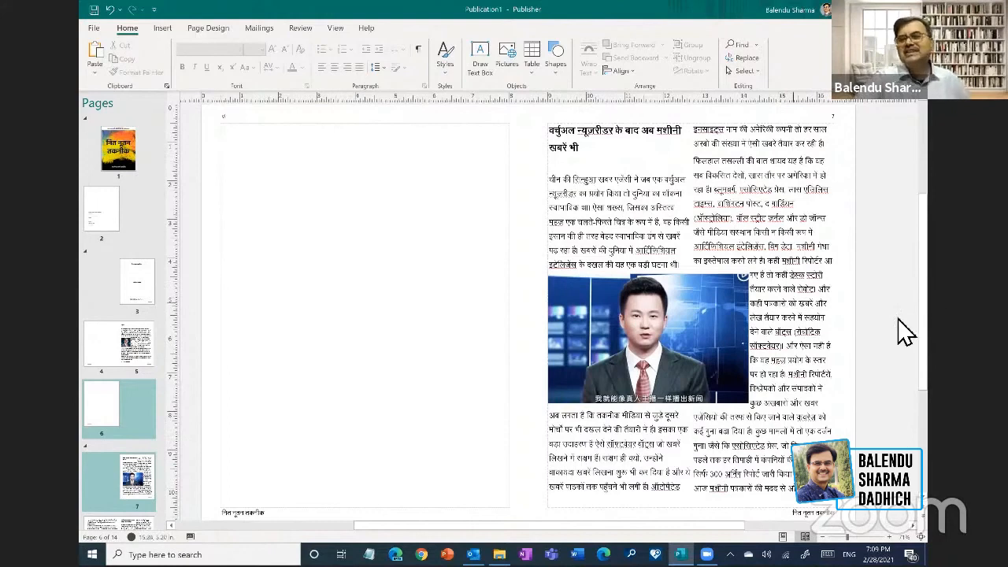
{"action": "scroll", "coordinate": [904, 331], "scroll_direction": "down", "scroll_amount": 3}
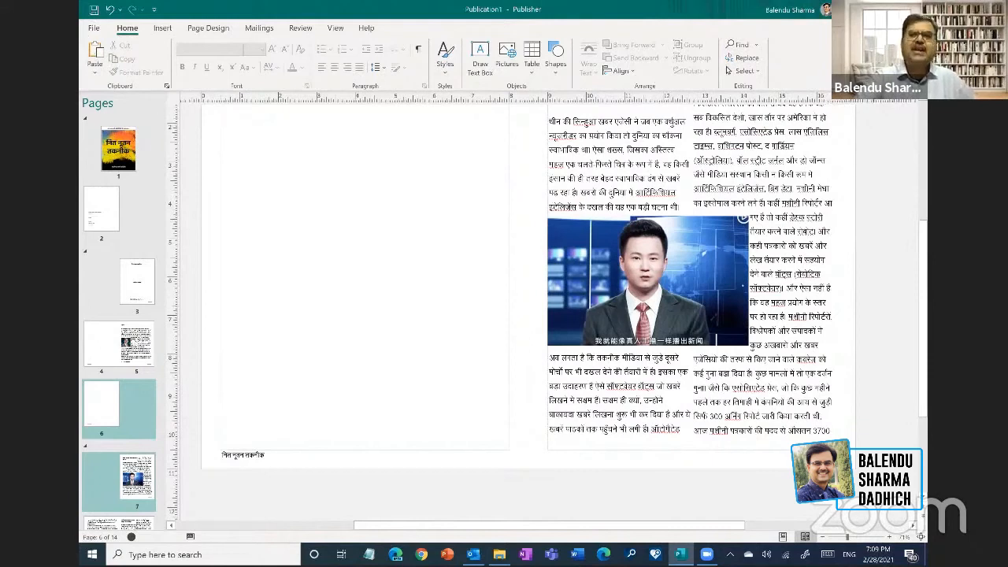
- Switch to Chrome, search Google for indsenz and open the ind.senz website
{"action": "key", "text": "super+d"}
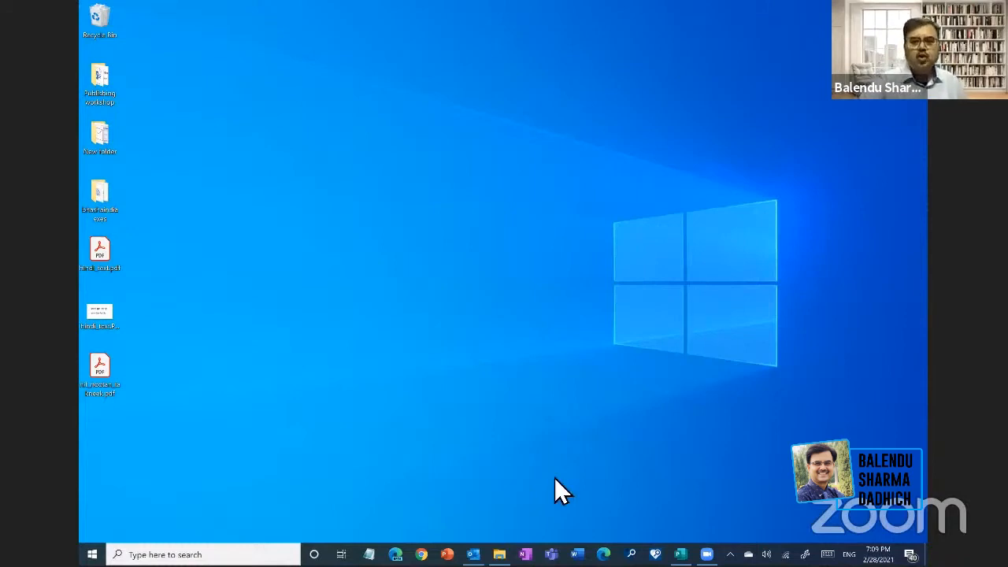
{"action": "left_click", "coordinate": [422, 555]}
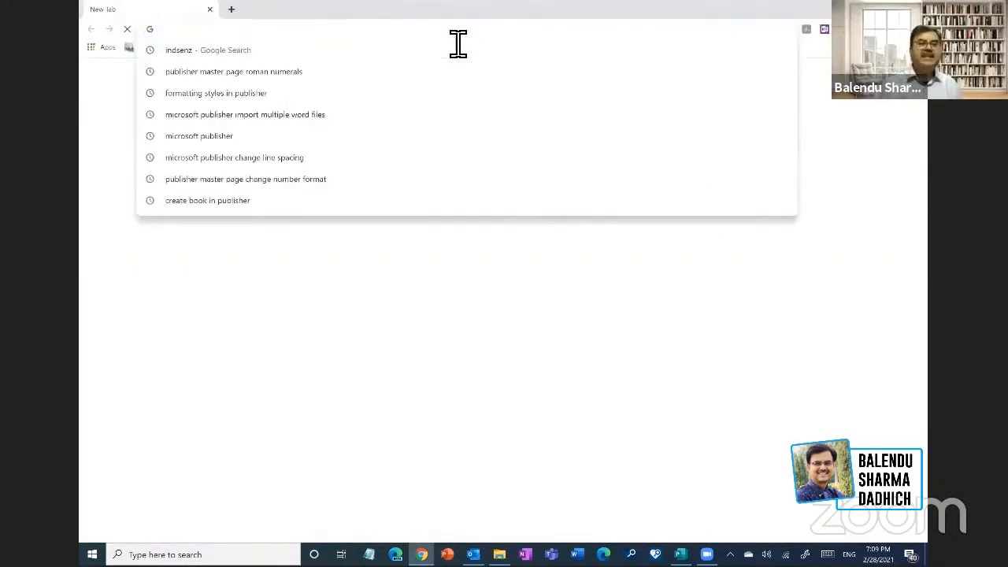
{"action": "type", "text": "in"}
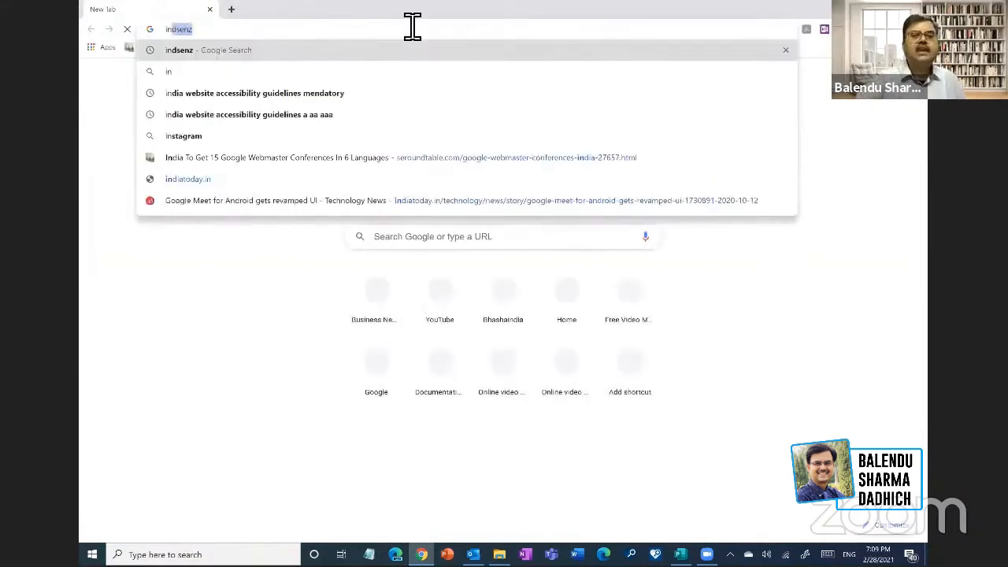
{"action": "type", "text": "dsenz"}
{"action": "key", "text": "Return"}
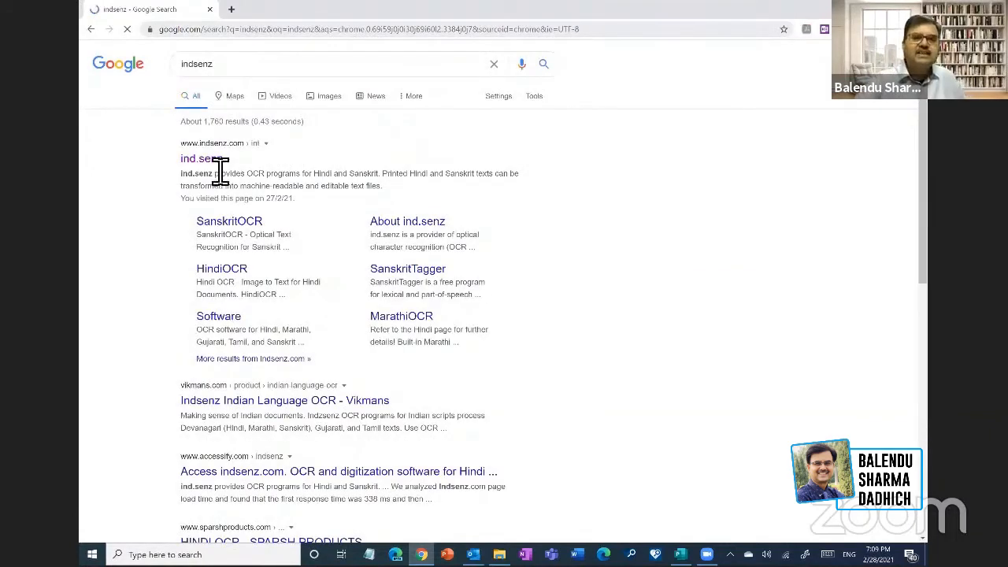
{"action": "left_click", "coordinate": [225, 165]}
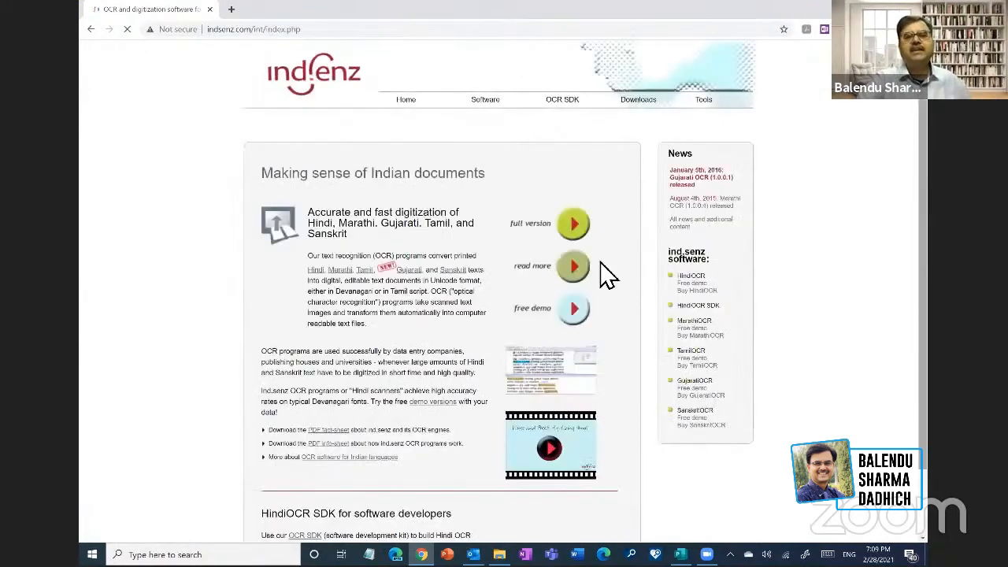
- Look over the ind.senz home page and open its page for purchasing OCR programs
{"action": "scroll", "coordinate": [877, 256], "scroll_direction": "down", "scroll_amount": 2}
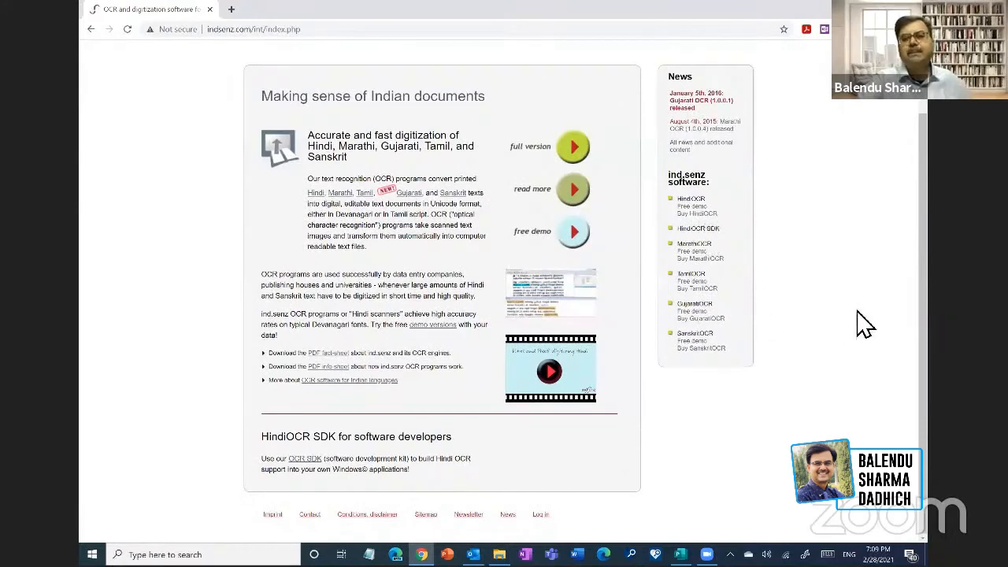
{"action": "scroll", "coordinate": [867, 313], "scroll_direction": "up", "scroll_amount": 2}
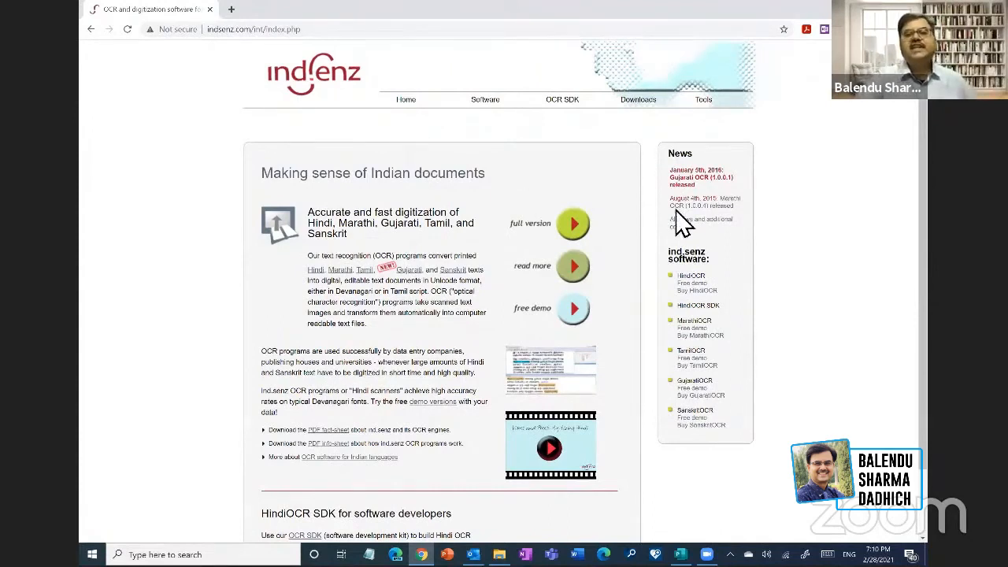
{"action": "mouse_move", "coordinate": [652, 108]}
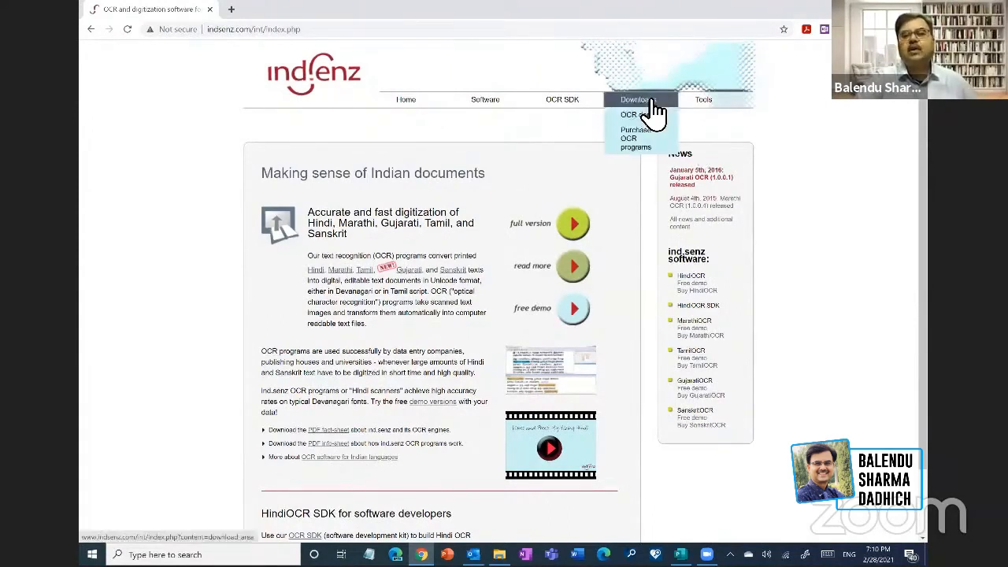
{"action": "left_click_drag", "start_coordinate": [653, 108], "coordinate": [665, 156]}
{"action": "mouse_move", "coordinate": [650, 105]}
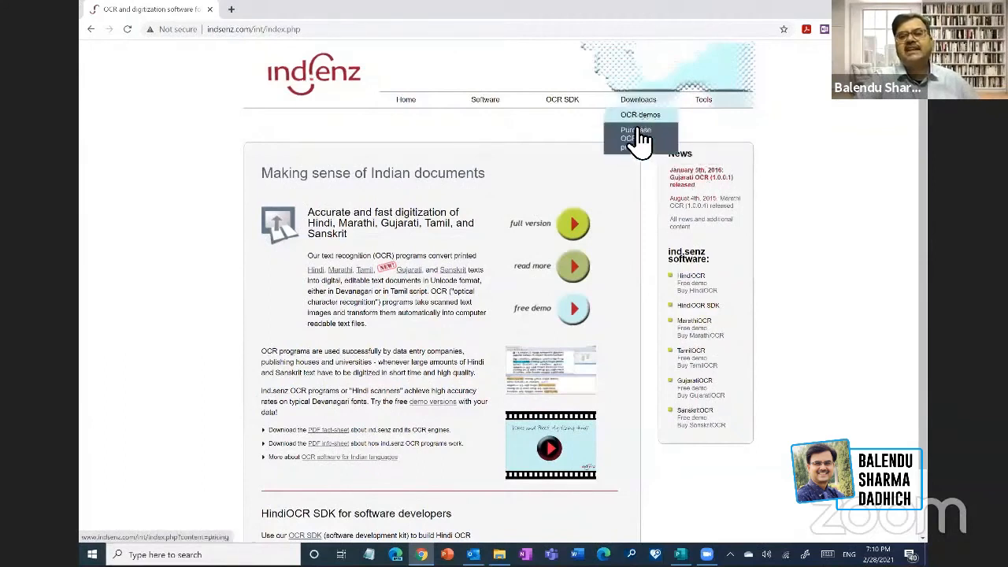
{"action": "left_click", "coordinate": [639, 138]}
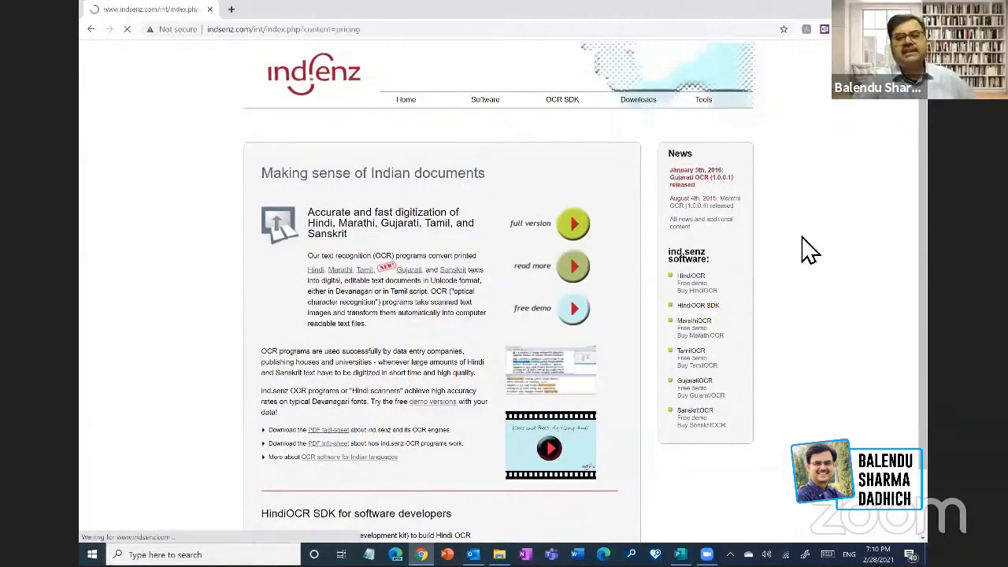
- Examine the licences and prices of the Hindi, Marathi, Tamil, Gujarati and Sanskrit OCR programs
{"action": "scroll", "coordinate": [815, 246], "scroll_direction": "down", "scroll_amount": 3}
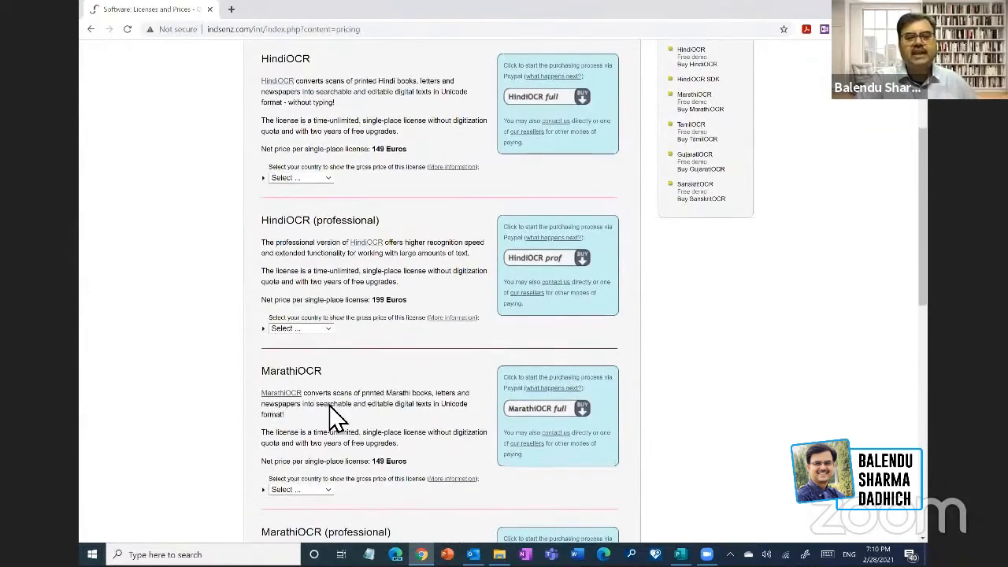
{"action": "scroll", "coordinate": [823, 241], "scroll_direction": "up", "scroll_amount": 3}
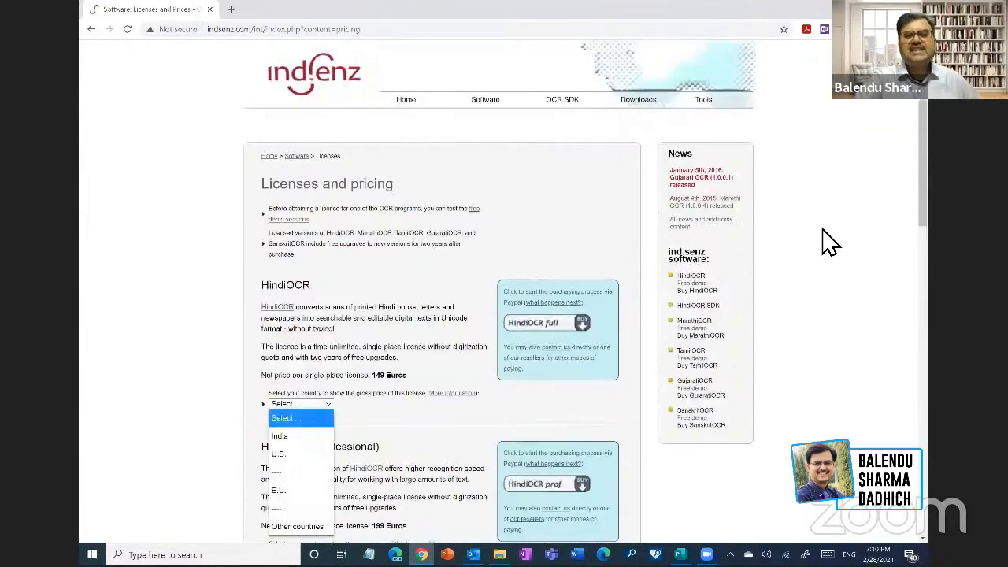
{"action": "scroll", "coordinate": [829, 242], "scroll_direction": "down", "scroll_amount": 1}
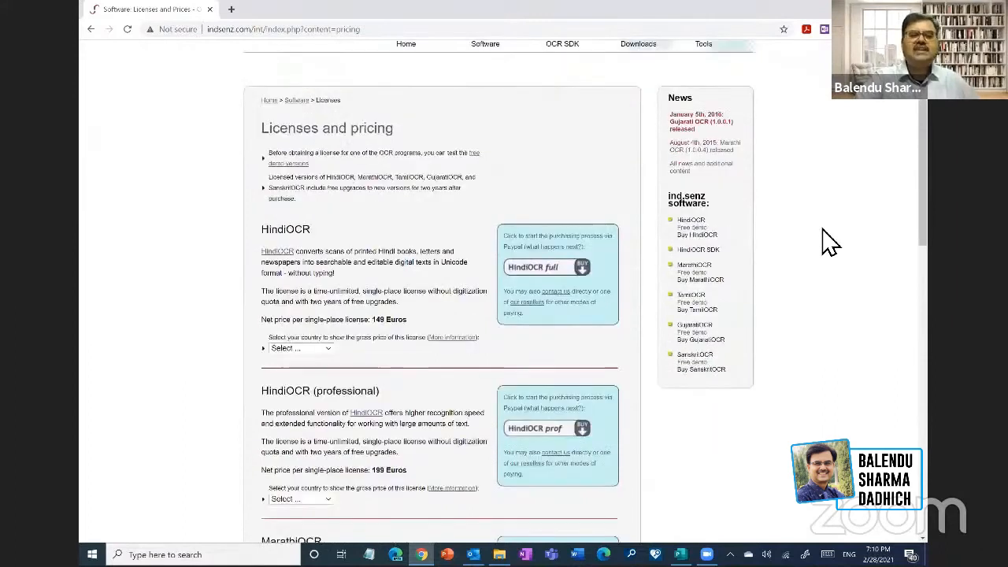
{"action": "scroll", "coordinate": [828, 242], "scroll_direction": "down", "scroll_amount": 10}
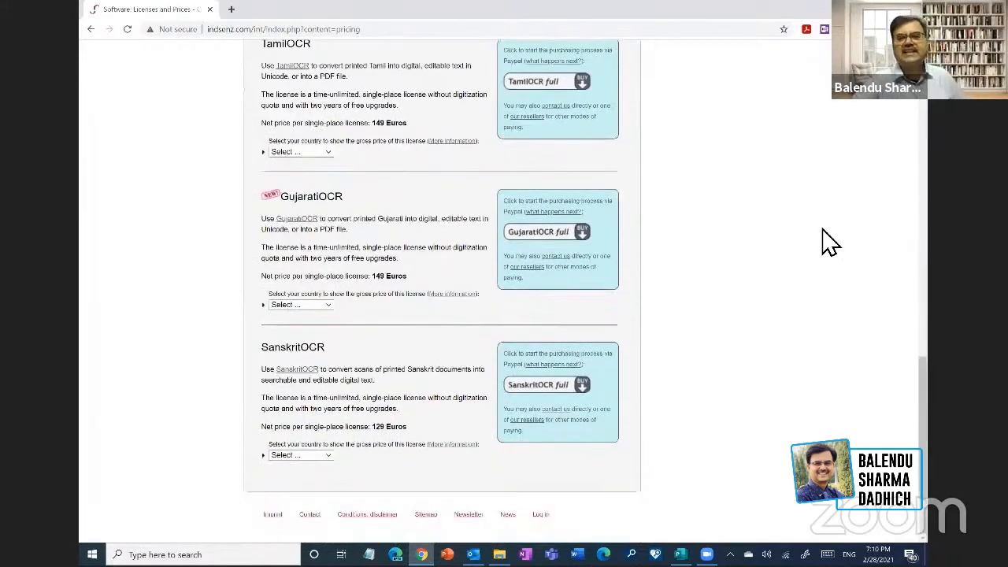
{"action": "scroll", "coordinate": [823, 240], "scroll_direction": "up", "scroll_amount": 8}
{"action": "scroll", "coordinate": [875, 247], "scroll_direction": "up", "scroll_amount": 5}
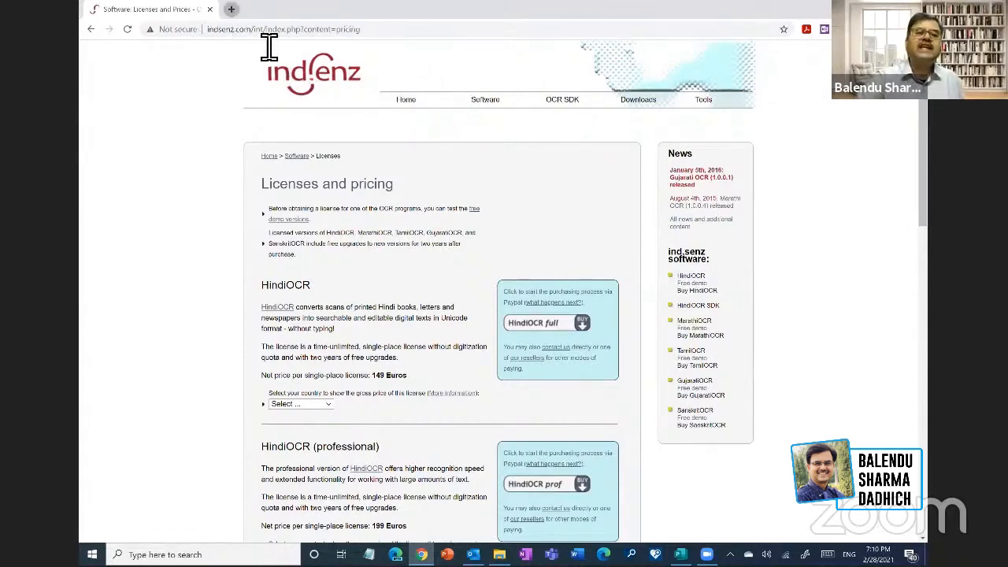
- Open i2ocr.com in a new browser tab and bring its Image OCR form into view
{"action": "key", "text": "ctrl+t"}
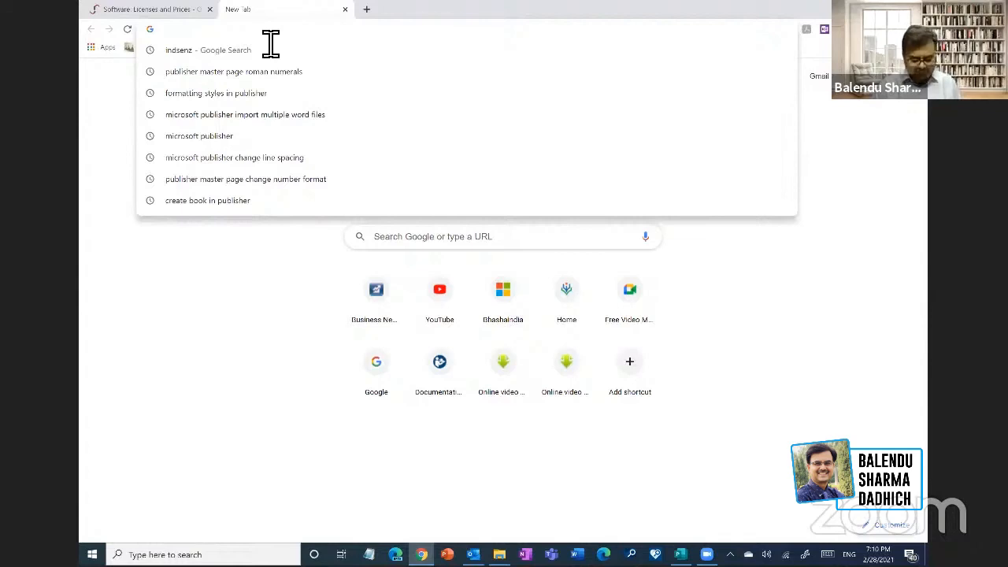
{"action": "type", "text": "i"}
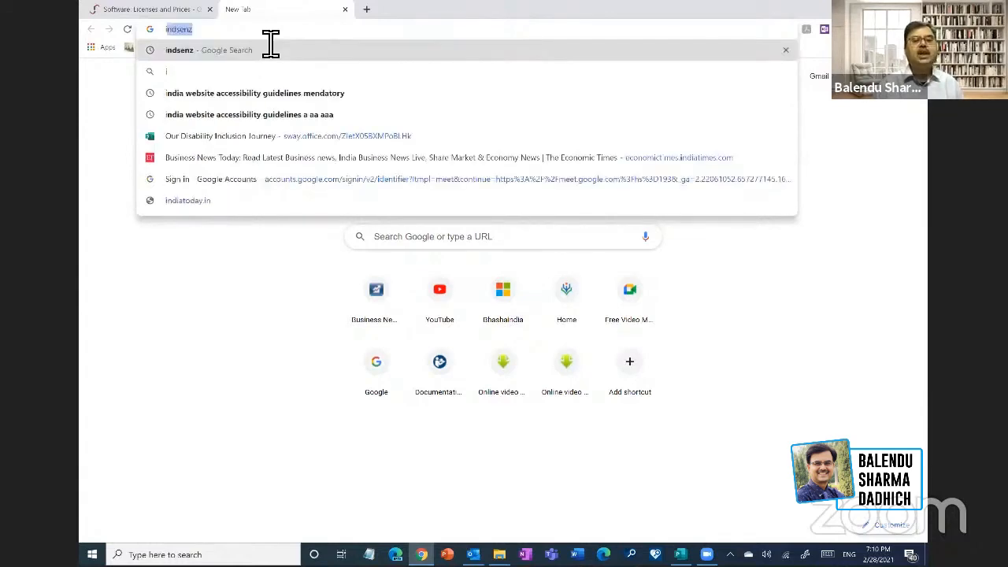
{"action": "type", "text": "2ocr.com"}
{"action": "key", "text": "Return"}
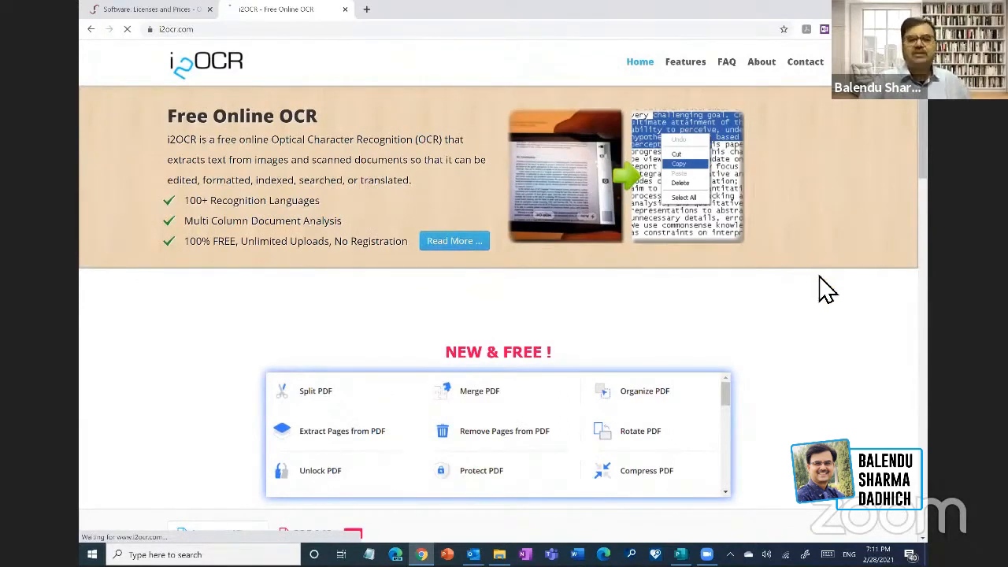
{"action": "scroll", "coordinate": [562, 292], "scroll_direction": "down", "scroll_amount": 3}
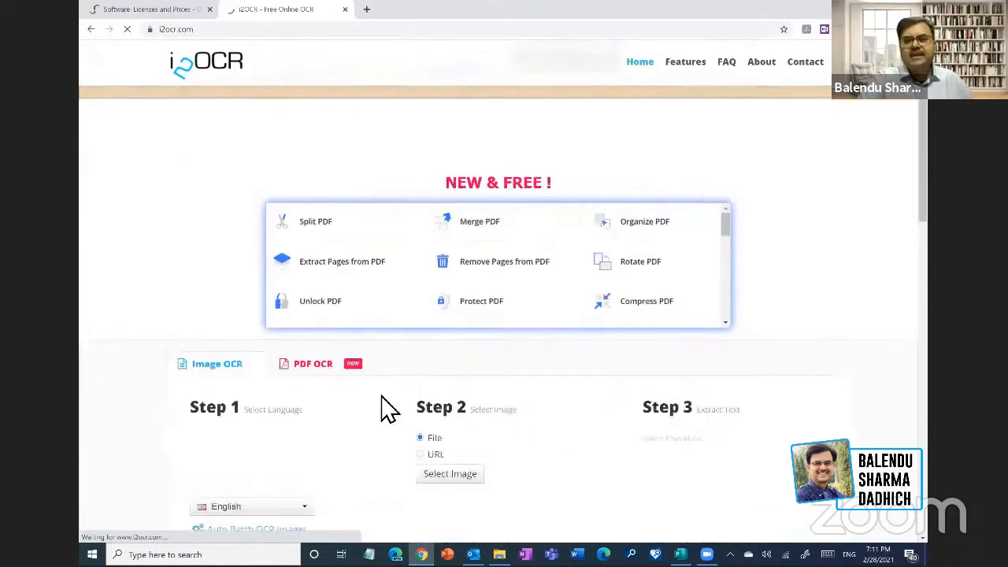
- View the desktop files hindi_text.pdf and hindi_text.PNG one after the other, closing each after viewing
{"action": "key", "text": "super+d"}
{"action": "double_click", "coordinate": [101, 250]}
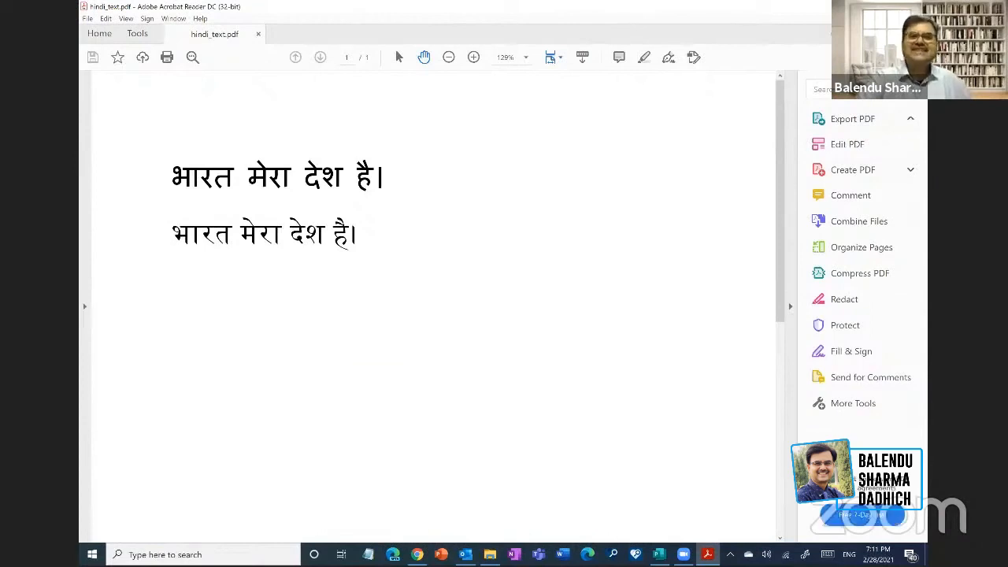
{"action": "key", "text": "alt+F4"}
{"action": "double_click", "coordinate": [101, 315]}
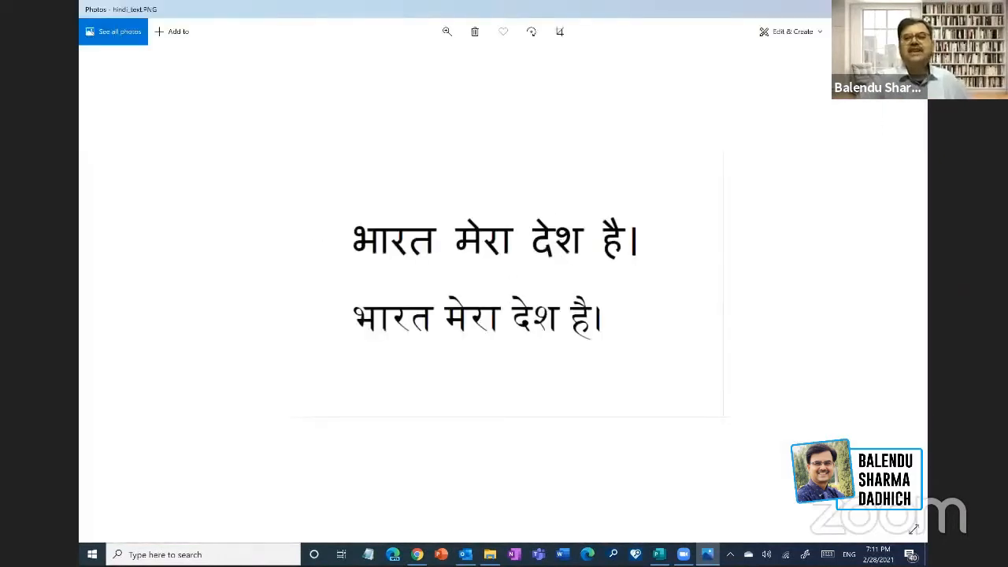
{"action": "key", "text": "alt+F4"}
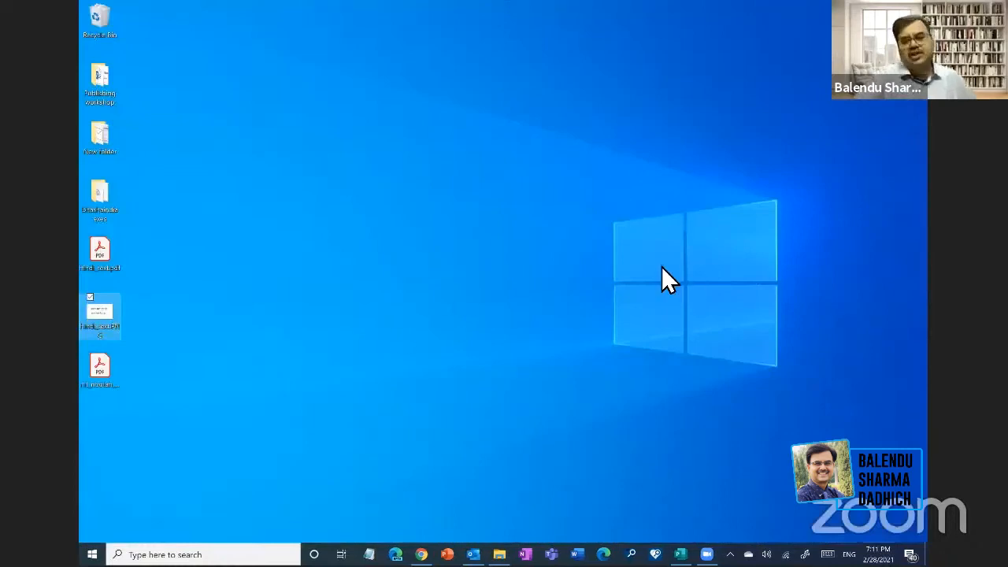
- Return to the i2OCR site in Chrome and open its PDF OCR form
{"action": "left_click", "coordinate": [422, 554]}
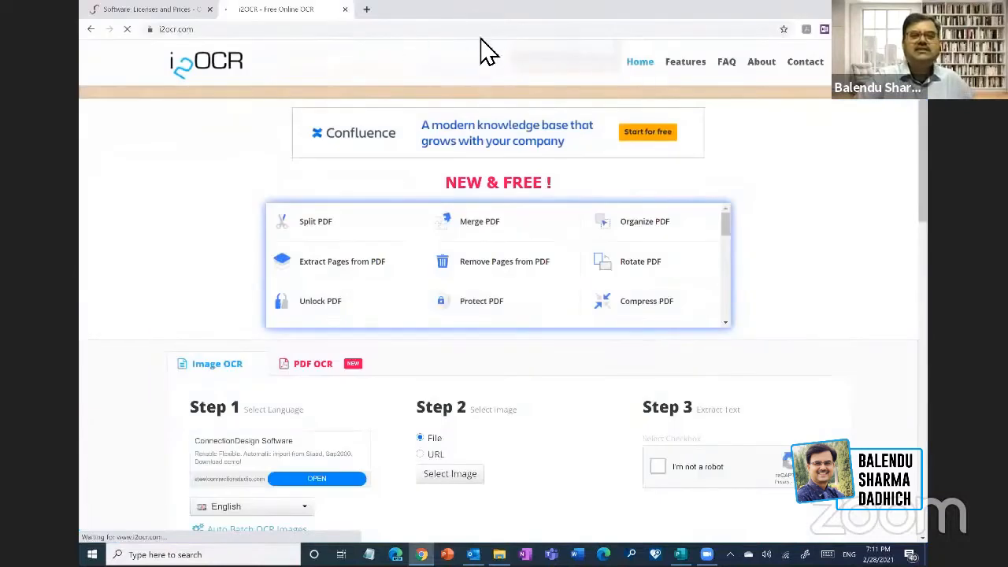
{"action": "key", "text": "super+Down"}
{"action": "key", "text": "super+Up"}
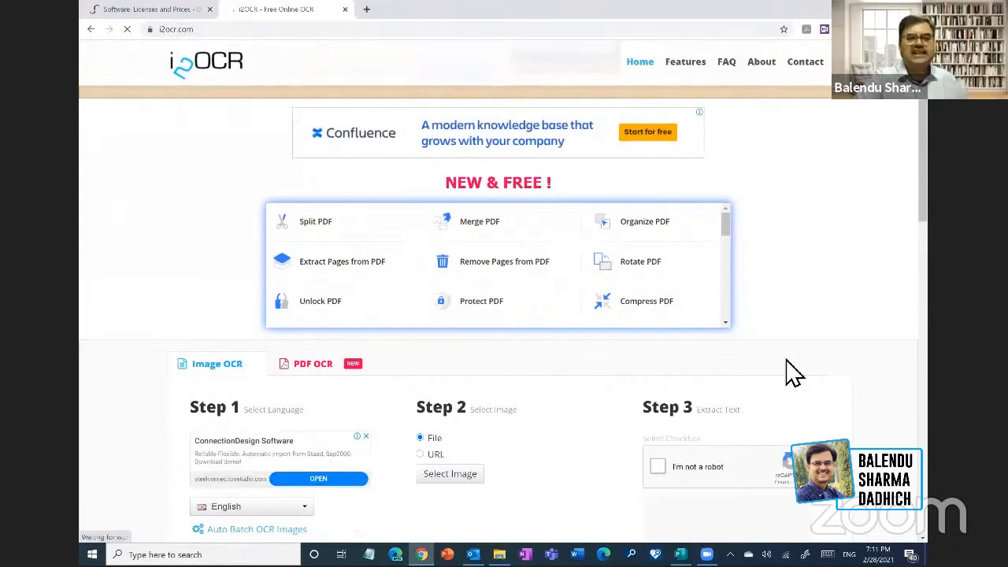
{"action": "scroll", "coordinate": [821, 296], "scroll_direction": "down", "scroll_amount": 1}
{"action": "scroll", "coordinate": [822, 307], "scroll_direction": "down", "scroll_amount": 2}
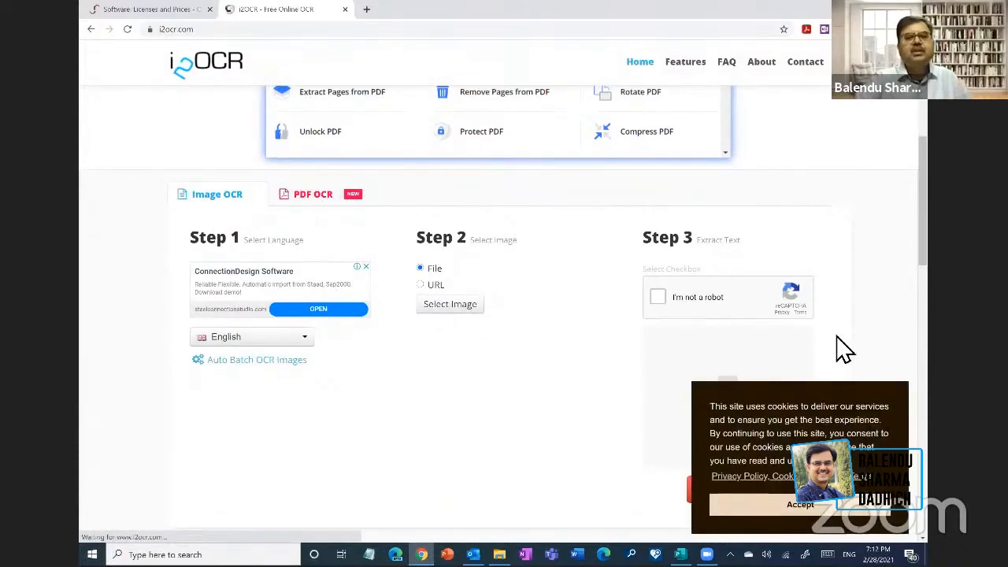
{"action": "scroll", "coordinate": [319, 238], "scroll_direction": "down", "scroll_amount": 3}
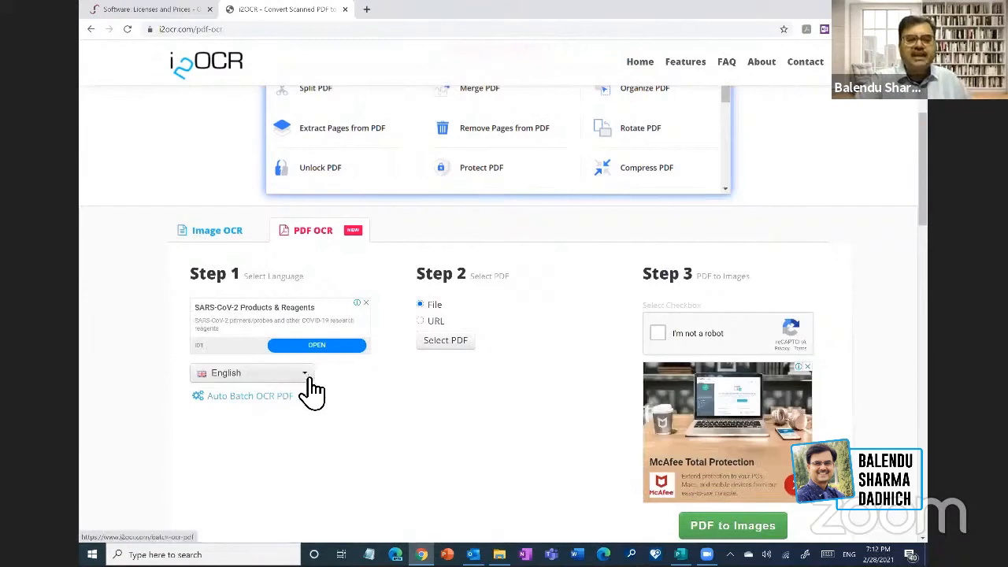
- Set the recognition language of the PDF OCR form to Hindi
{"action": "left_click", "coordinate": [311, 383]}
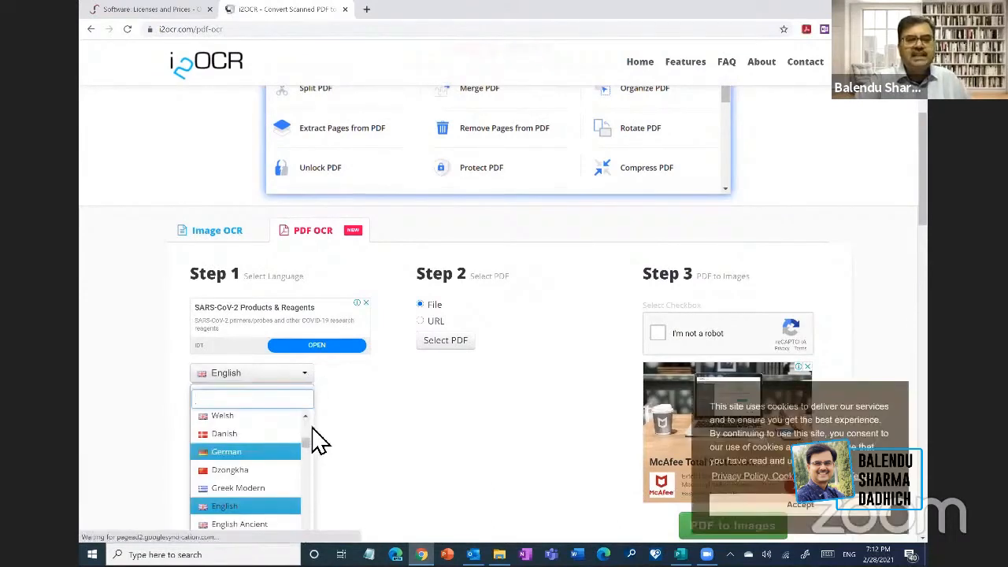
{"action": "scroll", "coordinate": [315, 437], "scroll_direction": "up", "scroll_amount": 2}
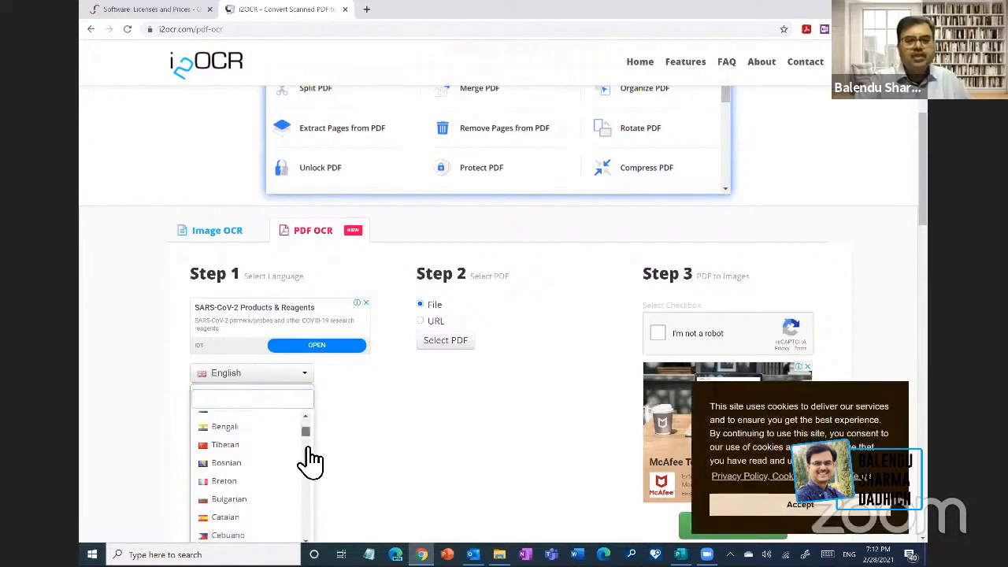
{"action": "scroll", "coordinate": [293, 467], "scroll_direction": "down", "scroll_amount": 3}
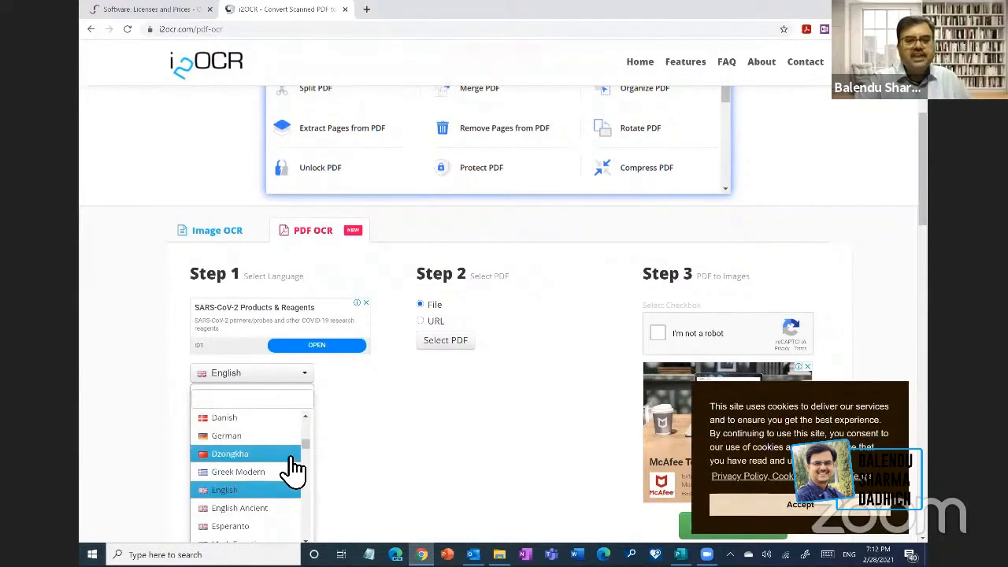
{"action": "scroll", "coordinate": [293, 466], "scroll_direction": "down", "scroll_amount": 2}
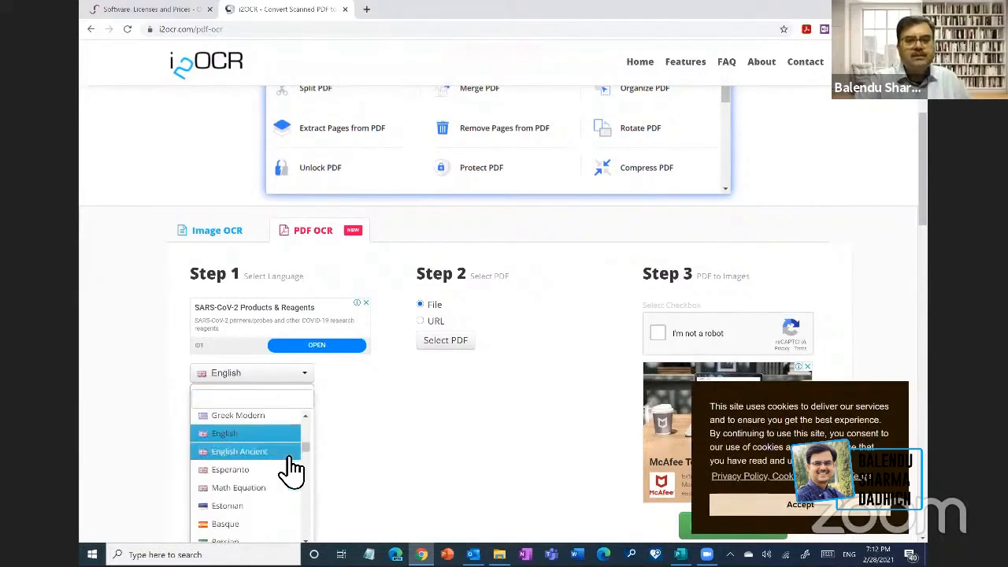
{"action": "scroll", "coordinate": [248, 467], "scroll_direction": "down", "scroll_amount": 3}
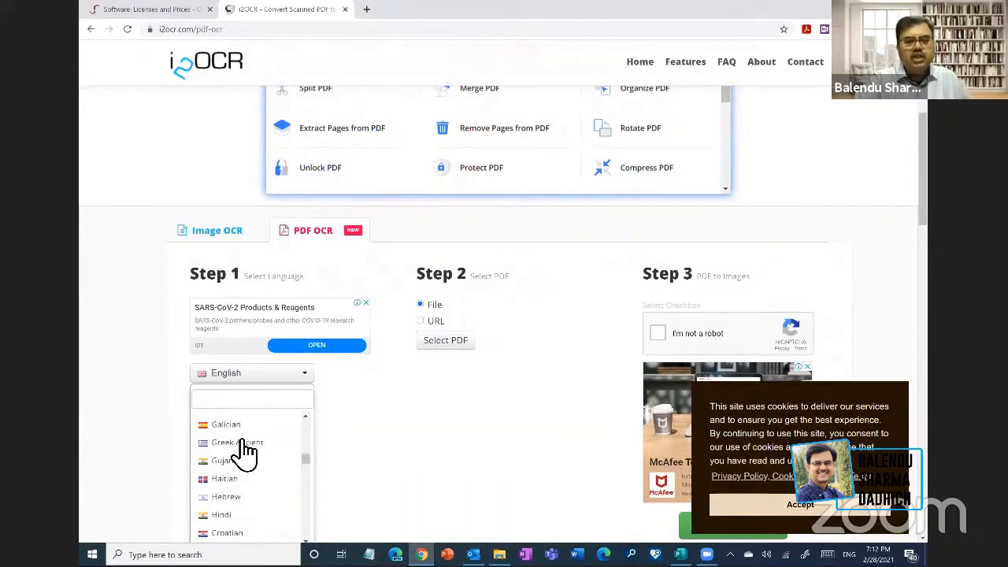
{"action": "scroll", "coordinate": [233, 456], "scroll_direction": "down", "scroll_amount": 1}
{"action": "left_click", "coordinate": [233, 456]}
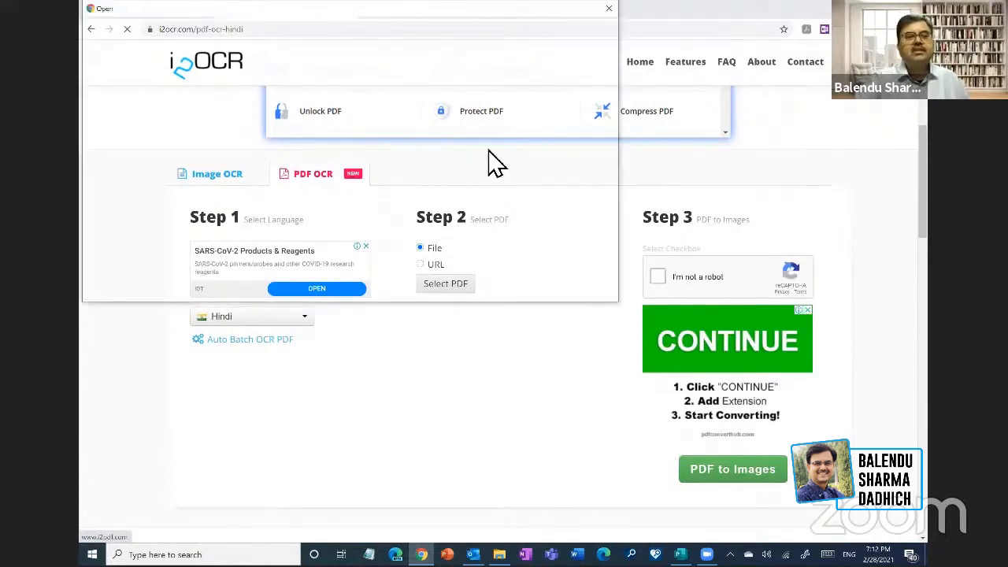
- Load hindi_text.pdf from the Desktop as the PDF for OCR
{"action": "left_click", "coordinate": [415, 101]}
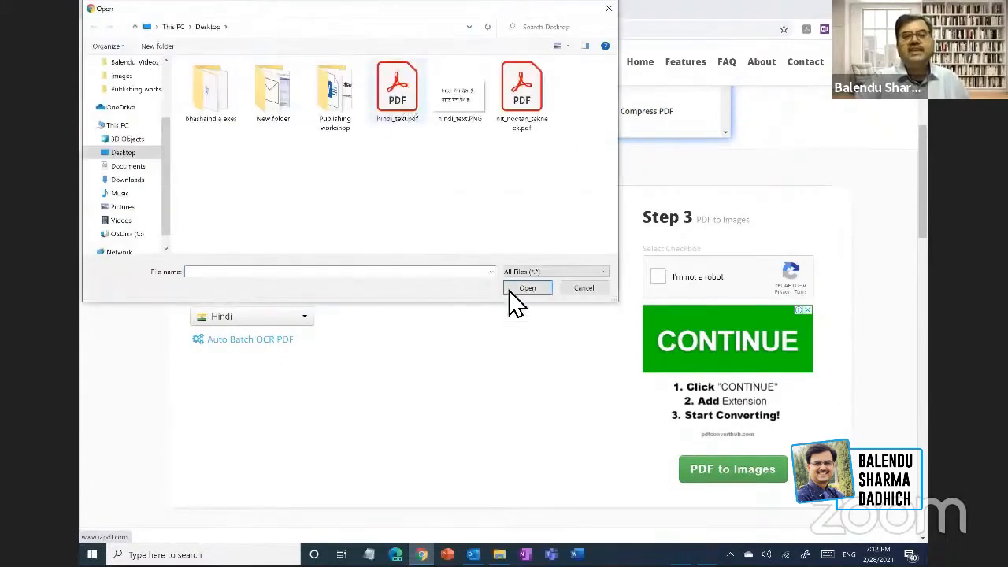
{"action": "key", "text": "Return"}
{"action": "scroll", "coordinate": [900, 324], "scroll_direction": "down", "scroll_amount": 2}
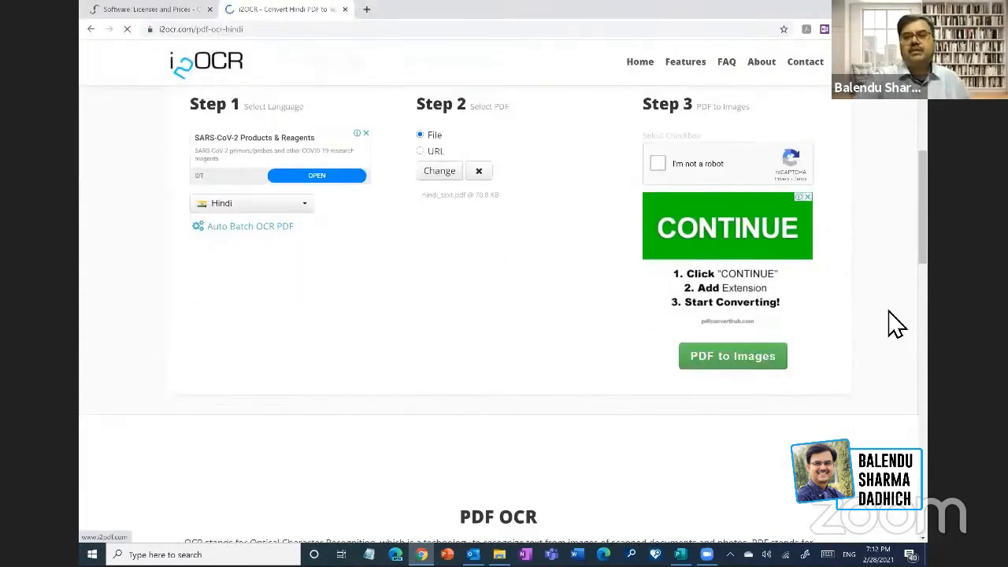
{"action": "scroll", "coordinate": [897, 324], "scroll_direction": "up", "scroll_amount": 1}
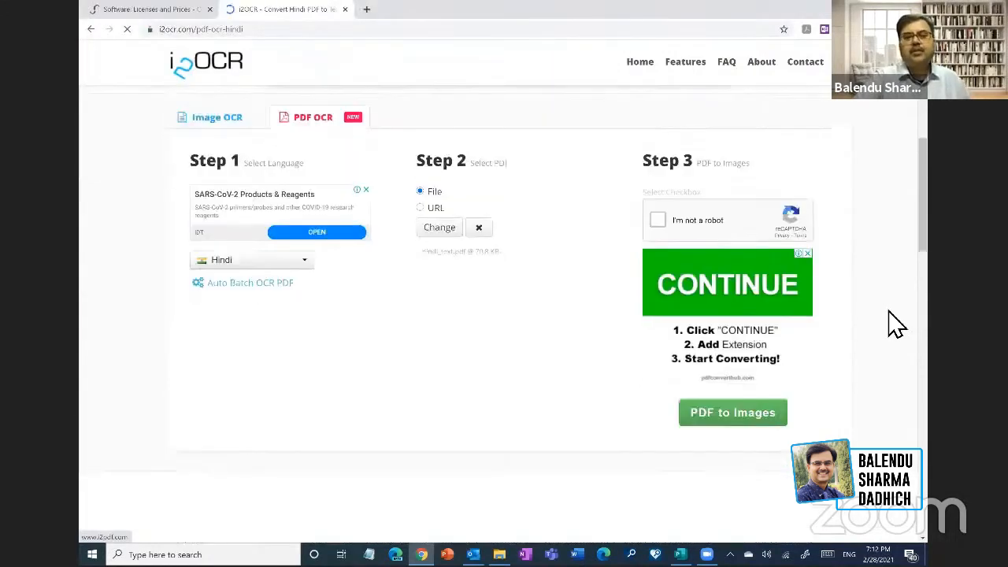
- Convert the PDF to images, completing the "I'm not a robot" check, and extract the text of page 1
{"action": "left_click", "coordinate": [745, 427]}
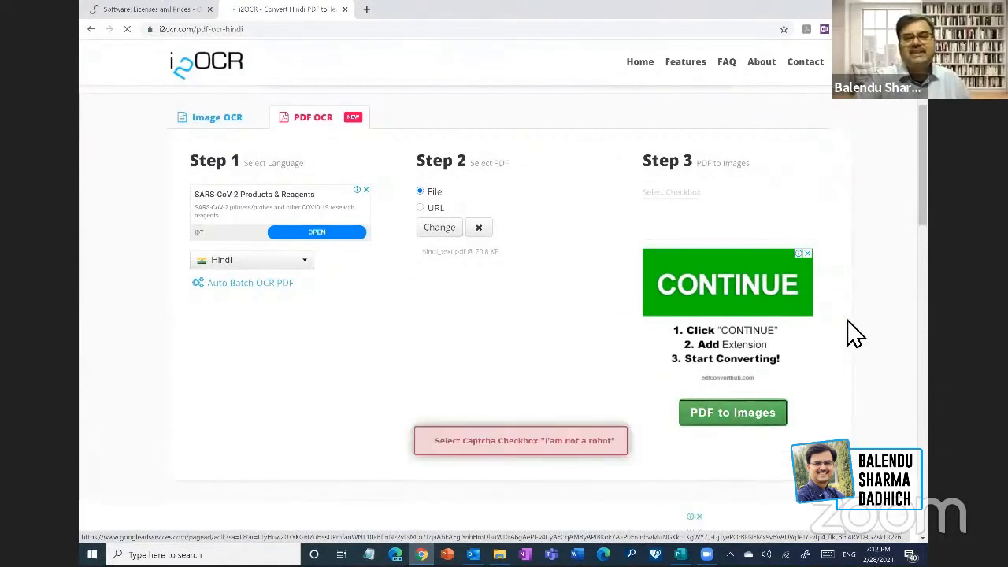
{"action": "scroll", "coordinate": [853, 333], "scroll_direction": "down", "scroll_amount": 2}
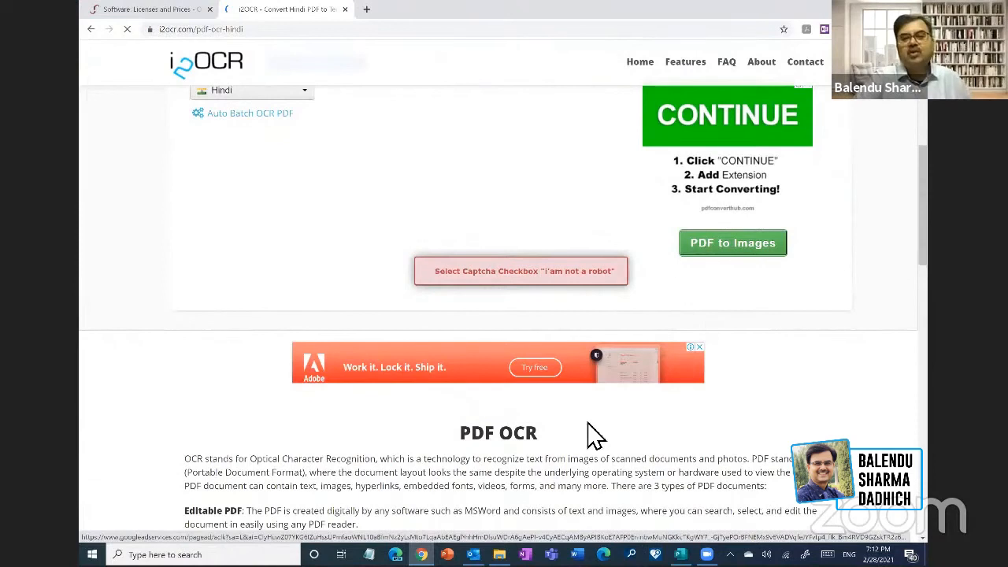
{"action": "scroll", "coordinate": [596, 434], "scroll_direction": "up", "scroll_amount": 2}
{"action": "left_click", "coordinate": [660, 222]}
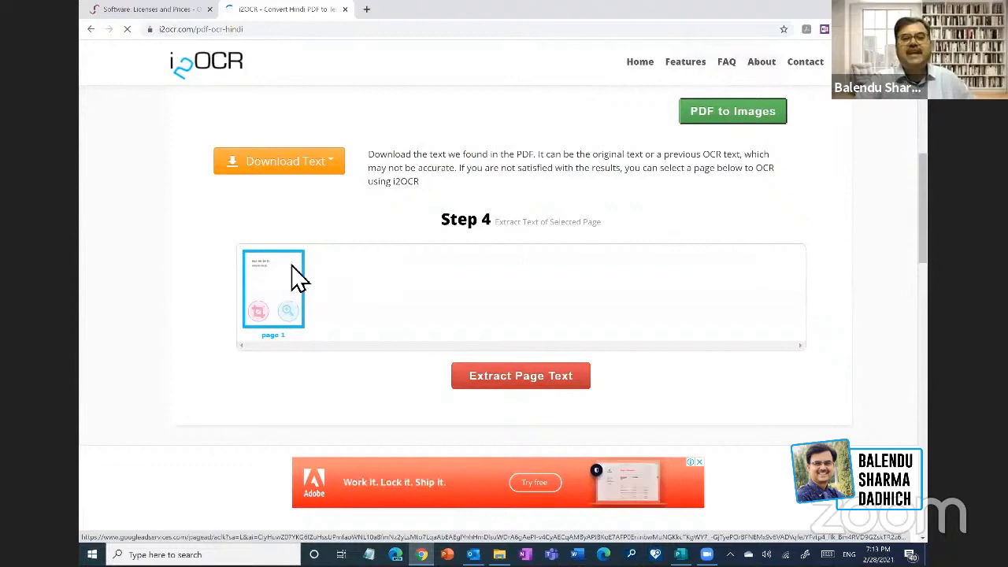
{"action": "left_click", "coordinate": [530, 386]}
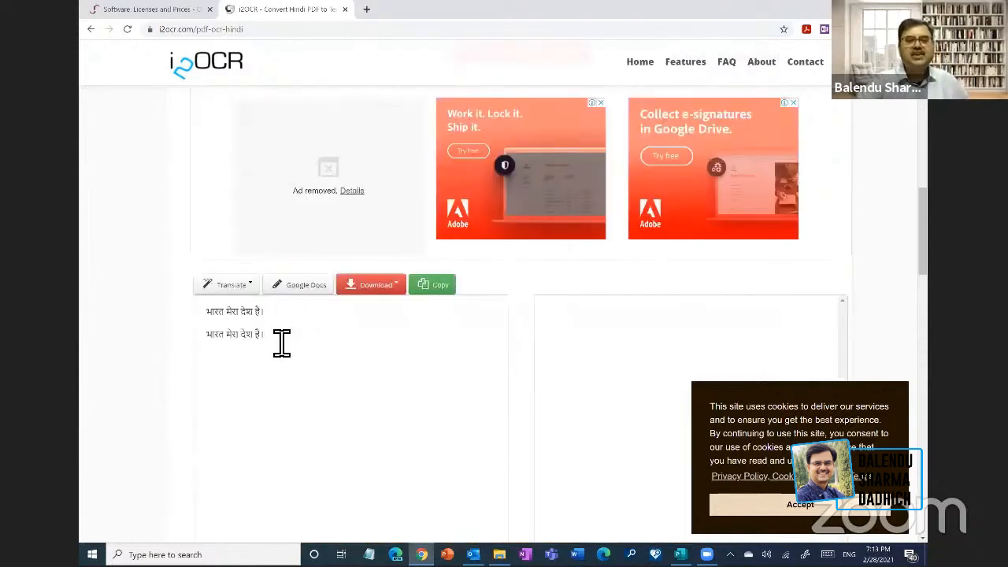
- Copy all the extracted Hindi text and paste it into a new blank Word document
{"action": "left_click_drag", "start_coordinate": [282, 342], "coordinate": [215, 319]}
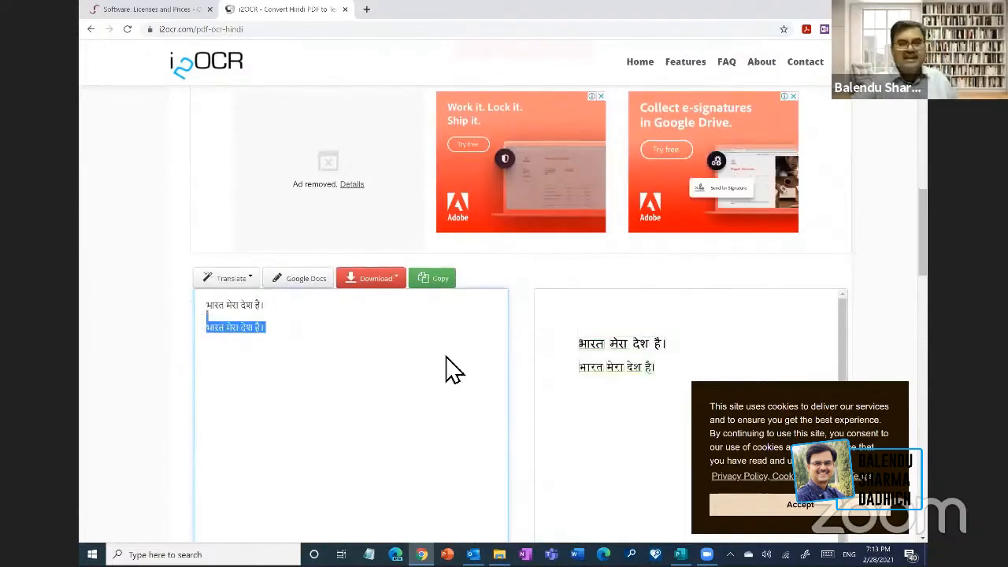
{"action": "key", "text": "ctrl+a"}
{"action": "key", "text": "ctrl+c"}
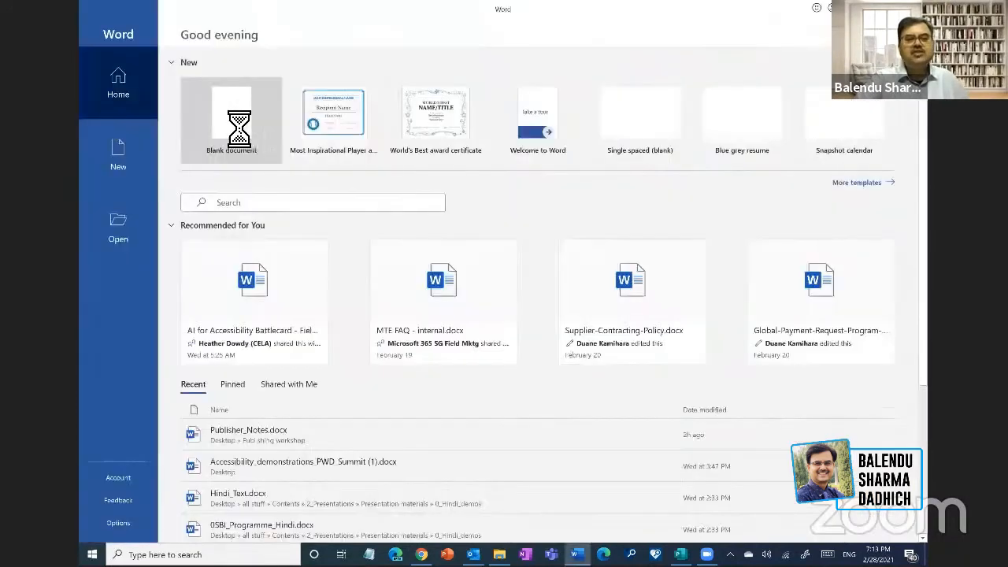
{"action": "key", "text": "Return"}
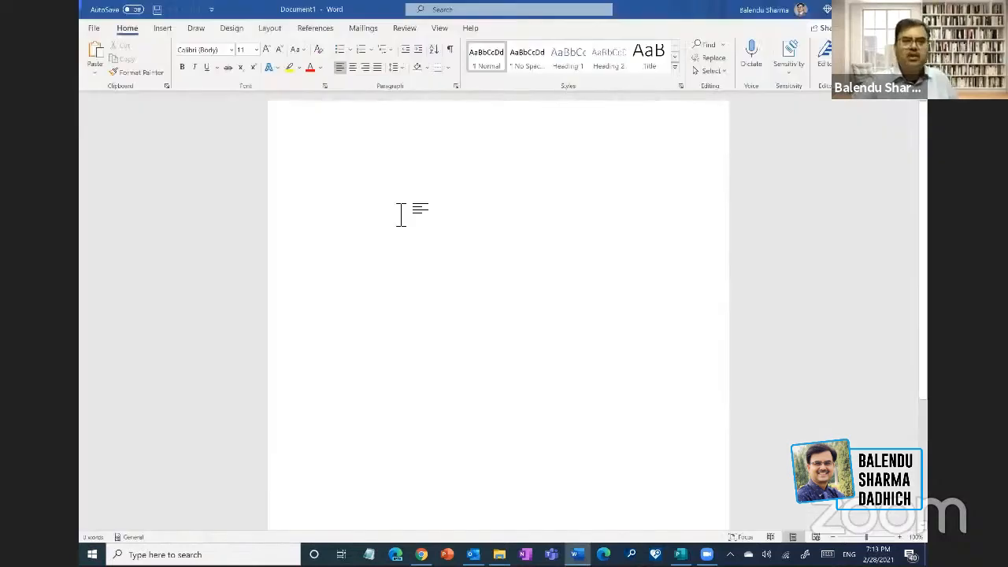
{"action": "key", "text": "ctrl+v"}
{"action": "scroll", "coordinate": [436, 243], "scroll_direction": "up", "scroll_amount": 3}
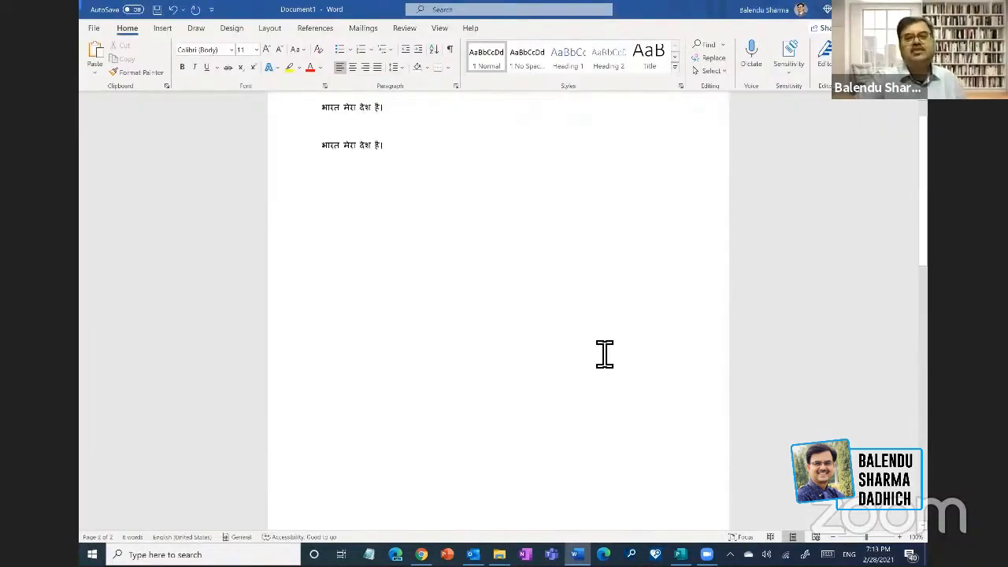
- Delete all the pasted text from the Word document and return to i2OCR in Chrome
{"action": "key", "text": "ctrl+a"}
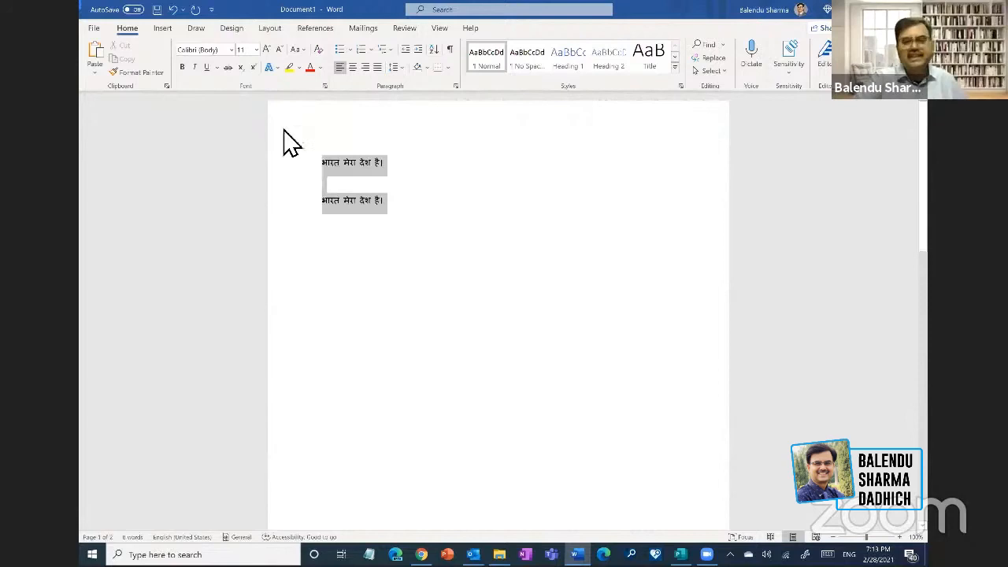
{"action": "key", "text": "Delete"}
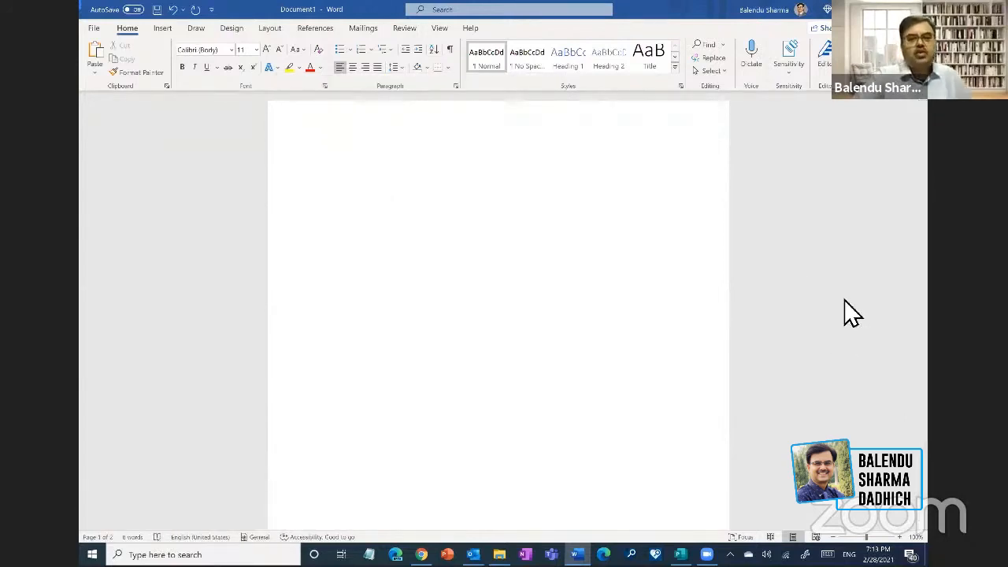
{"action": "key", "text": "alt+Tab"}
- Open the Hindi Image OCR form on i2OCR and bring its language and image selection into view
{"action": "scroll", "coordinate": [846, 313], "scroll_direction": "up", "scroll_amount": 4}
{"action": "scroll", "coordinate": [237, 346], "scroll_direction": "up", "scroll_amount": 3}
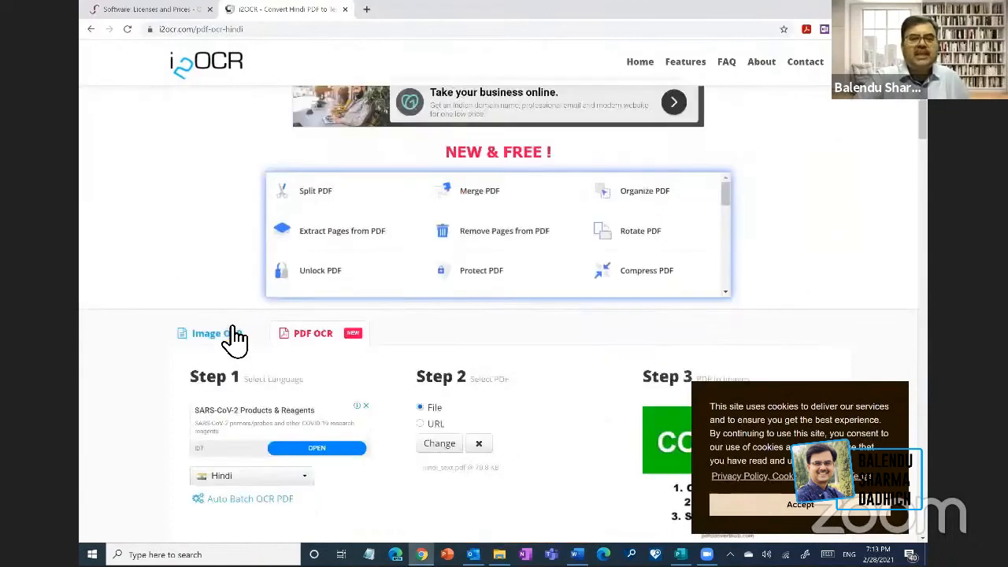
{"action": "scroll", "coordinate": [252, 358], "scroll_direction": "up", "scroll_amount": 1}
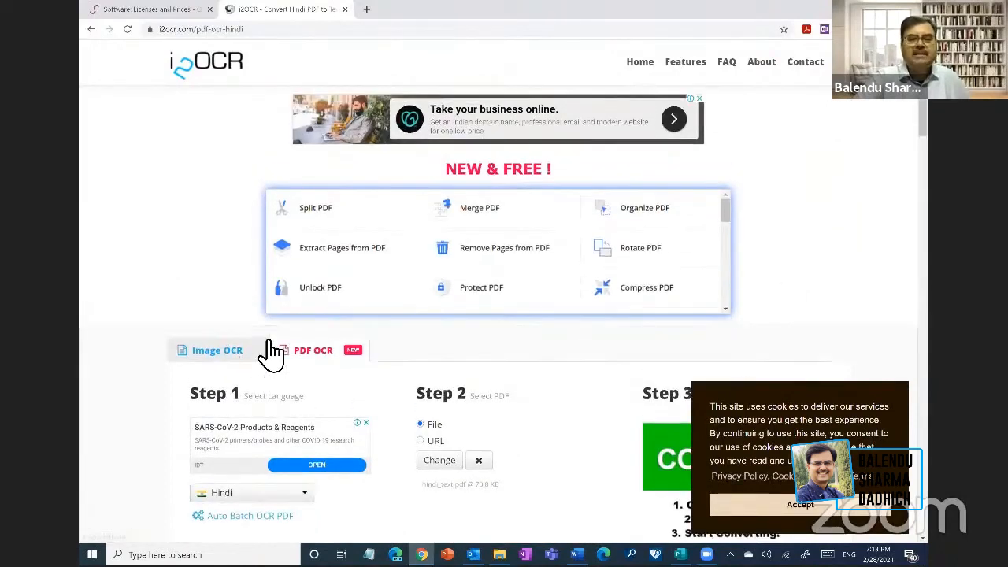
{"action": "left_click", "coordinate": [218, 351]}
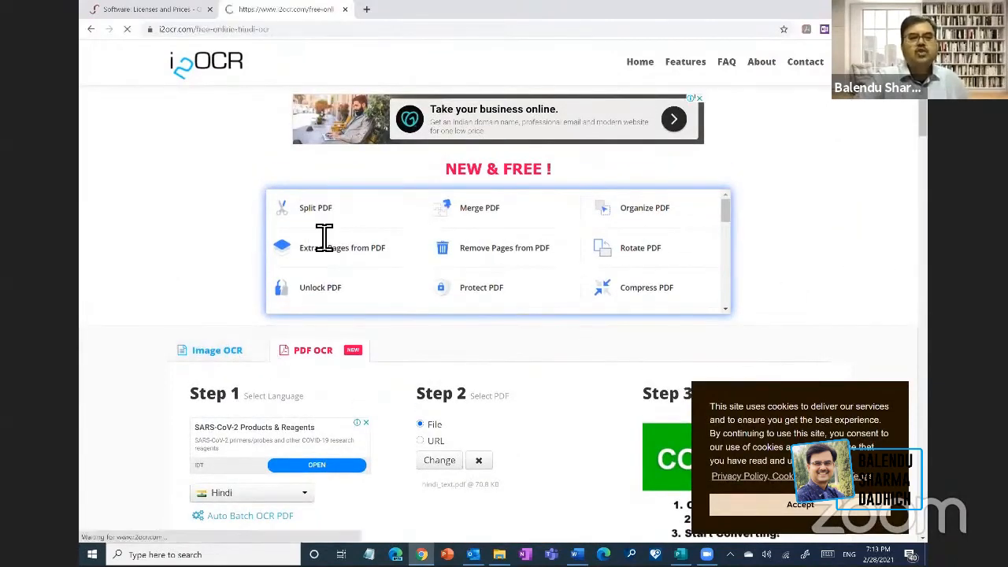
{"action": "scroll", "coordinate": [926, 365], "scroll_direction": "down", "scroll_amount": 3}
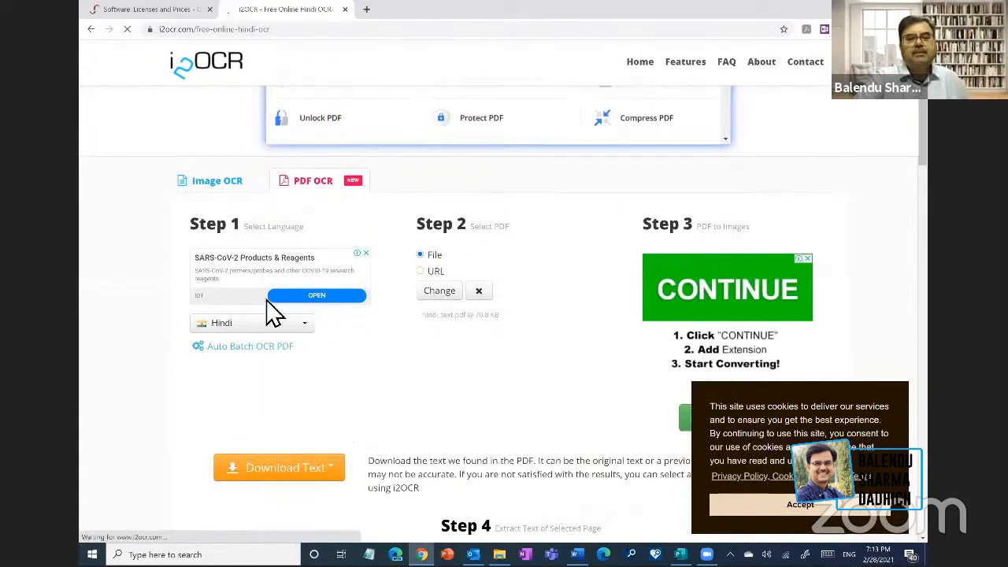
{"action": "scroll", "coordinate": [276, 227], "scroll_direction": "down", "scroll_amount": 3}
{"action": "scroll", "coordinate": [260, 239], "scroll_direction": "down", "scroll_amount": 3}
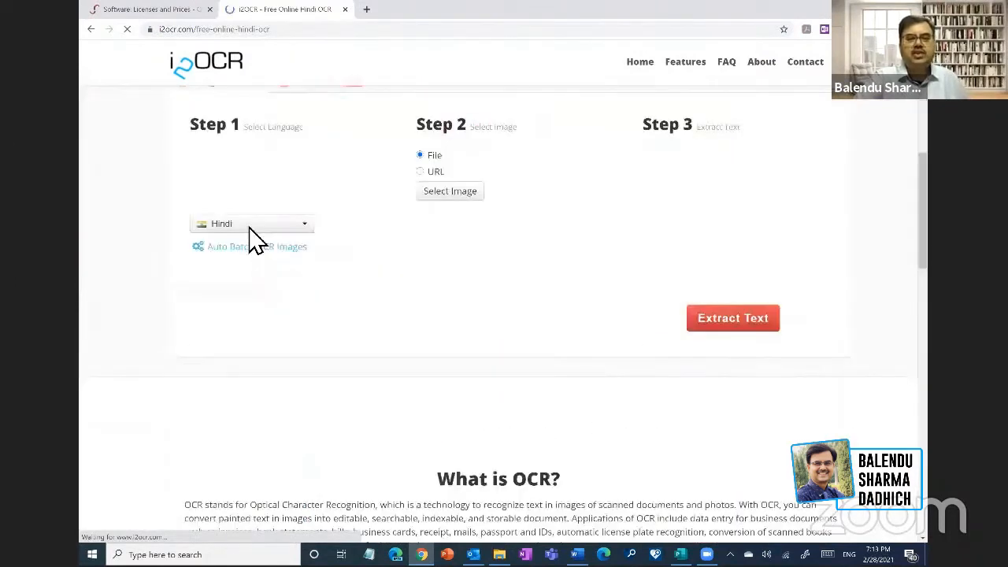
{"action": "scroll", "coordinate": [548, 323], "scroll_direction": "up", "scroll_amount": 1}
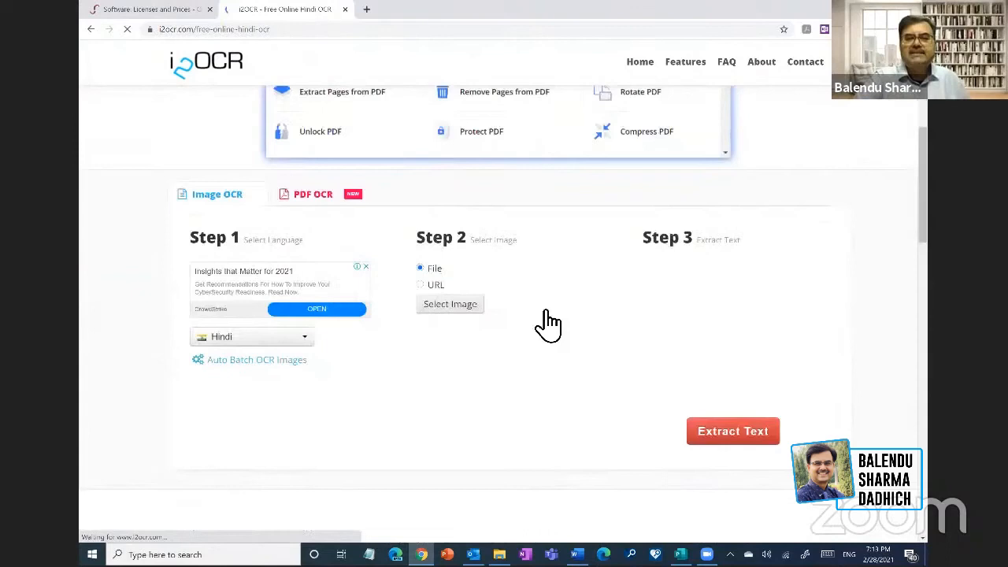
- Load hindi_text.PNG from the Desktop into the Image OCR form and extract its text
{"action": "left_click", "coordinate": [453, 311]}
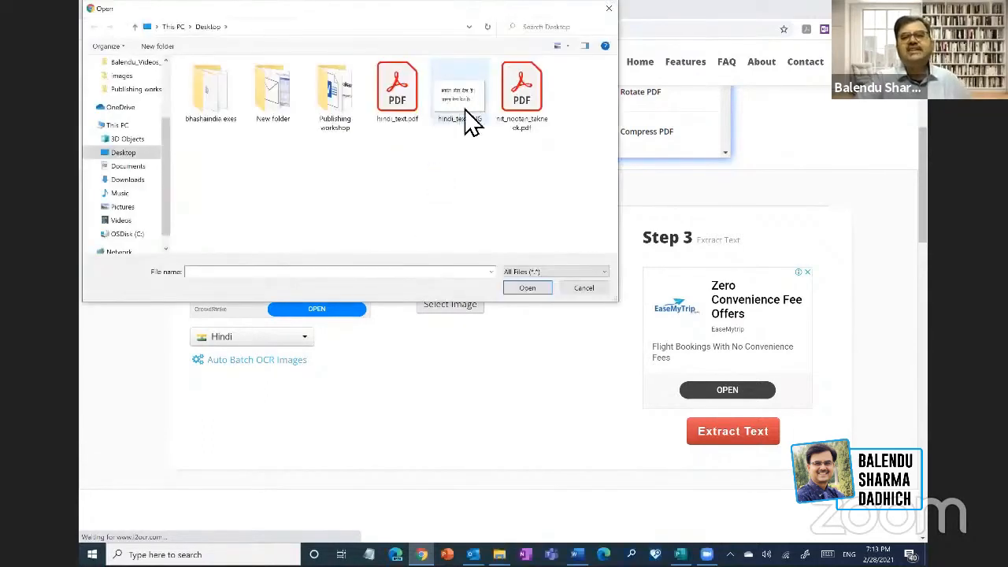
{"action": "left_click", "coordinate": [466, 106]}
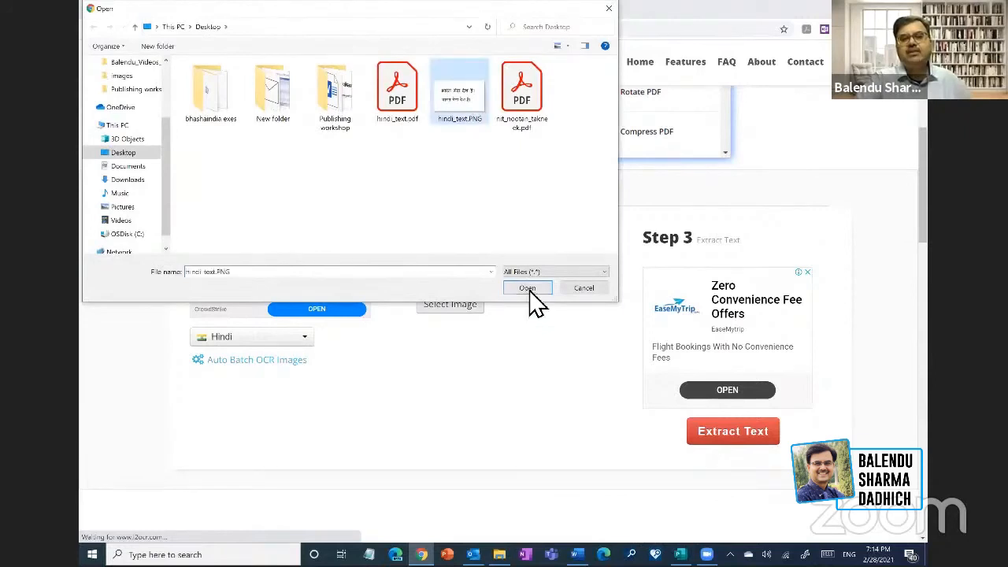
{"action": "left_click", "coordinate": [530, 289]}
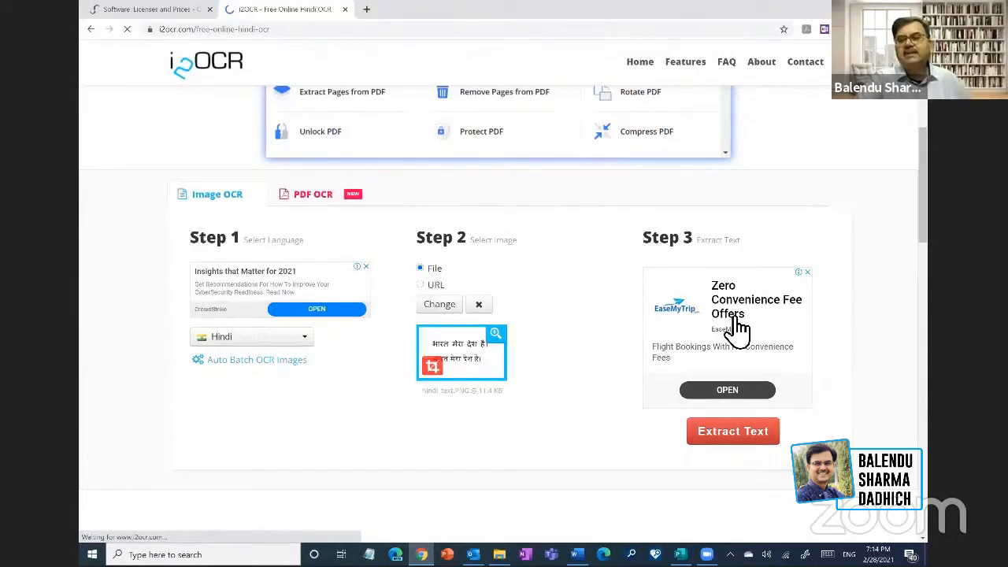
{"action": "scroll", "coordinate": [729, 328], "scroll_direction": "down", "scroll_amount": 2}
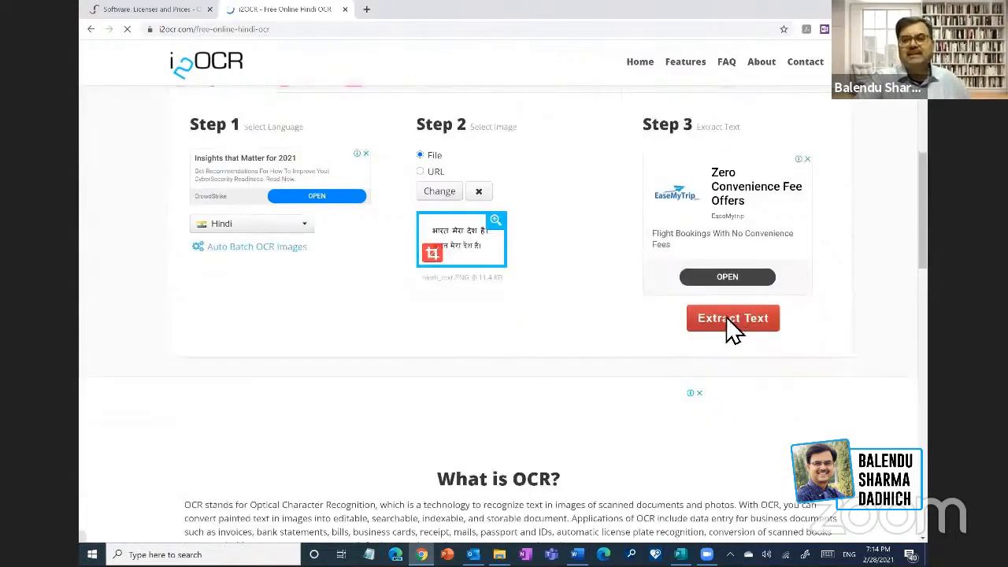
{"action": "left_click", "coordinate": [723, 319]}
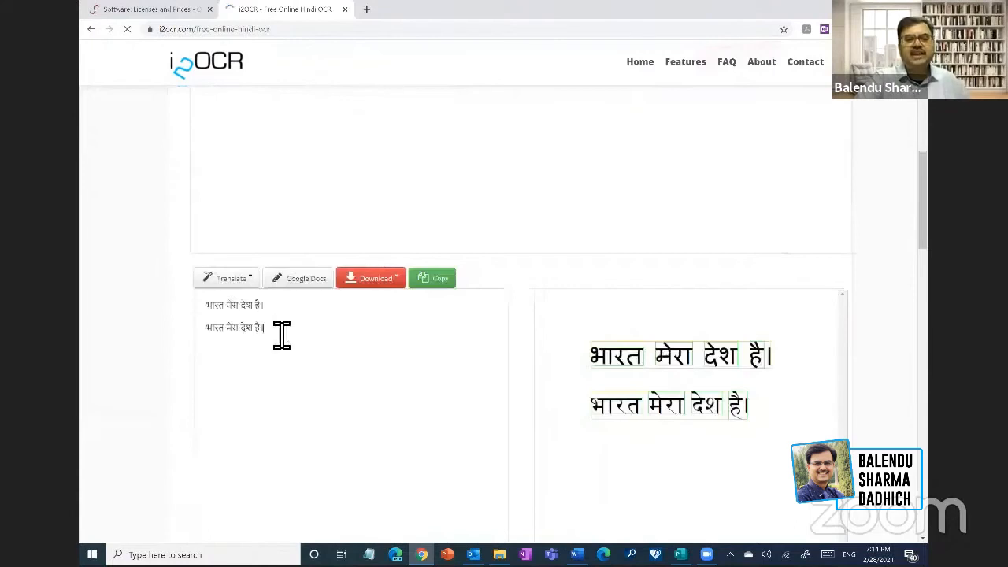
- Download the text recognized from the image as a Doc file and open it in Word
{"action": "left_click", "coordinate": [282, 335]}
{"action": "key", "text": "ctrl+a"}
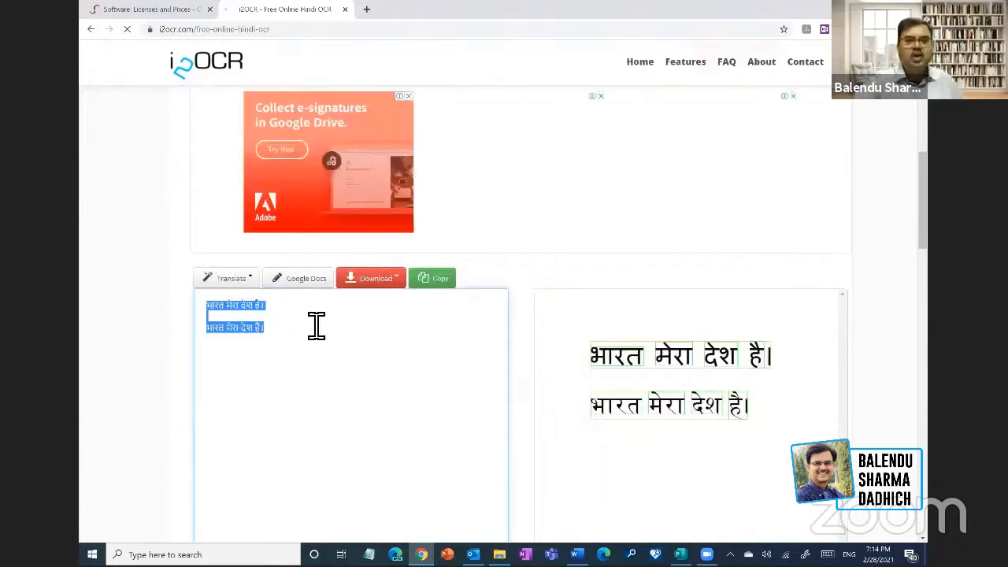
{"action": "left_click", "coordinate": [366, 280]}
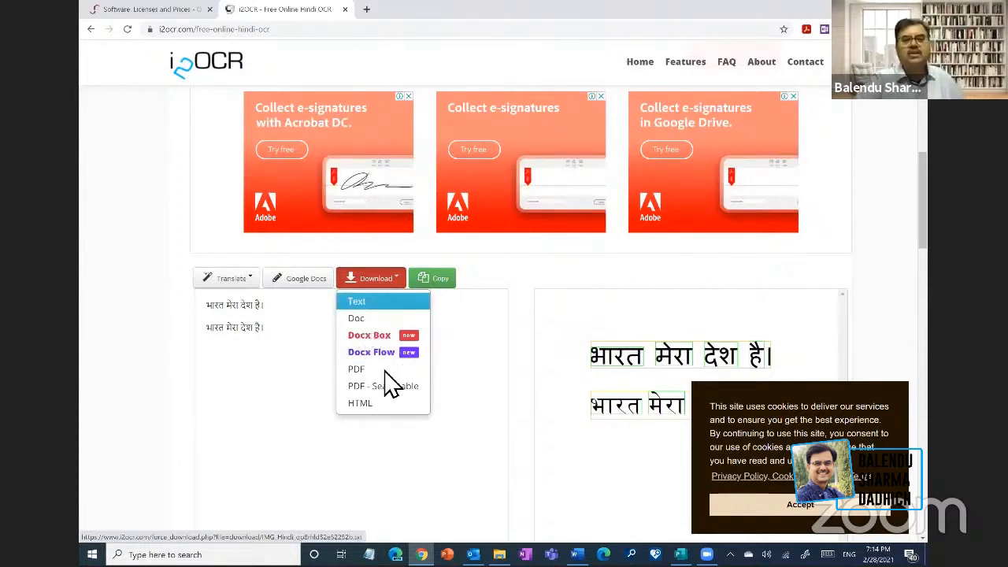
{"action": "left_click", "coordinate": [362, 303]}
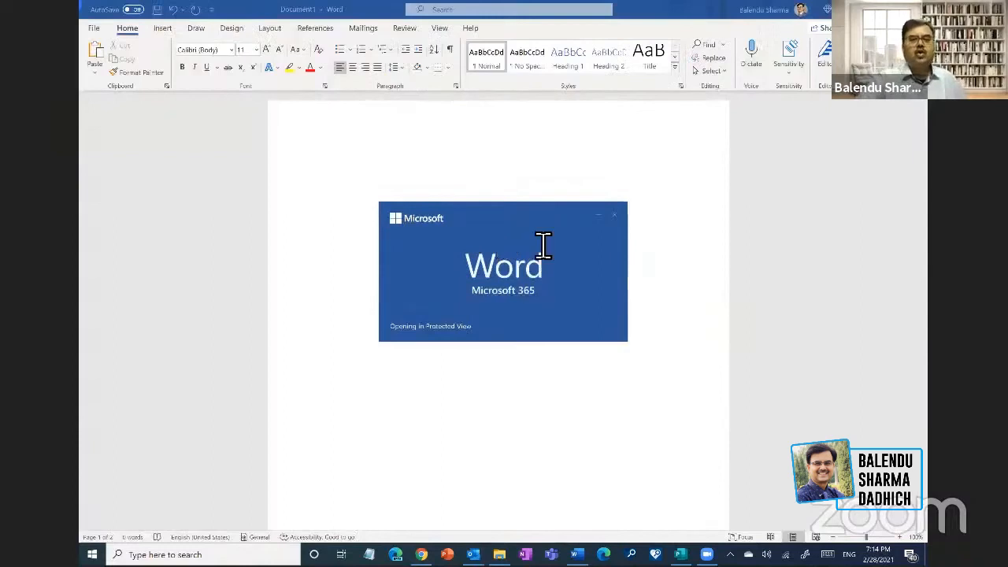
- Check the two Hindi lines in the downloaded Word document by selecting them, and clear the selection
{"action": "left_click_drag", "start_coordinate": [315, 112], "coordinate": [489, 175]}
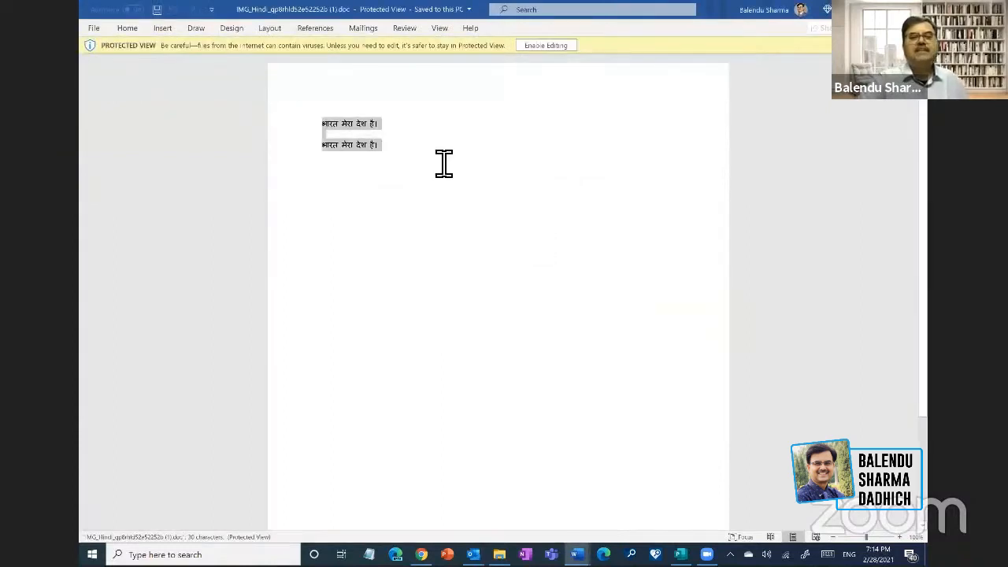
{"action": "left_click", "coordinate": [126, 30]}
{"action": "left_click", "coordinate": [419, 162]}
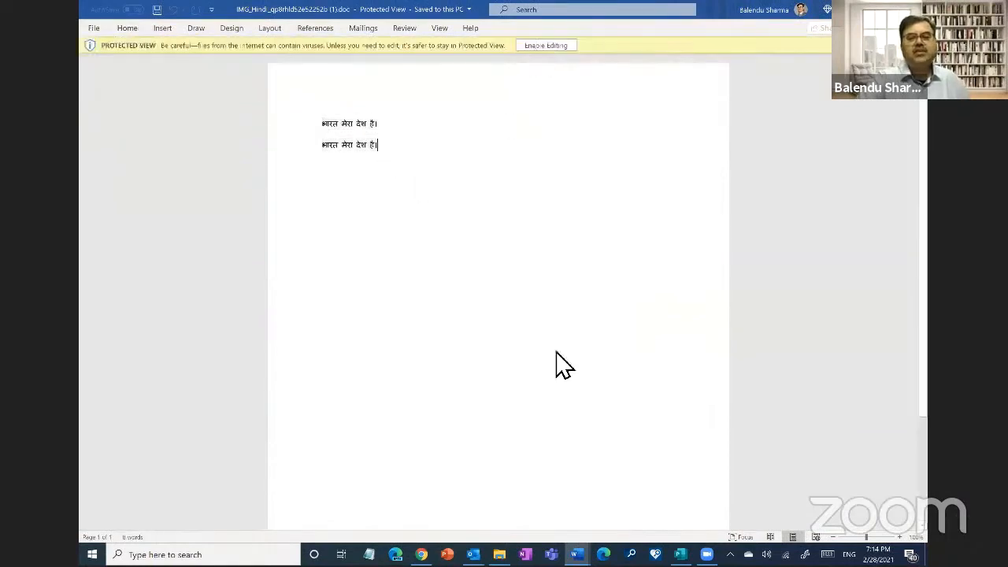
- Enable editing of the downloaded document and set the font size of all its Hindi text to 22
{"action": "left_click", "coordinate": [487, 308]}
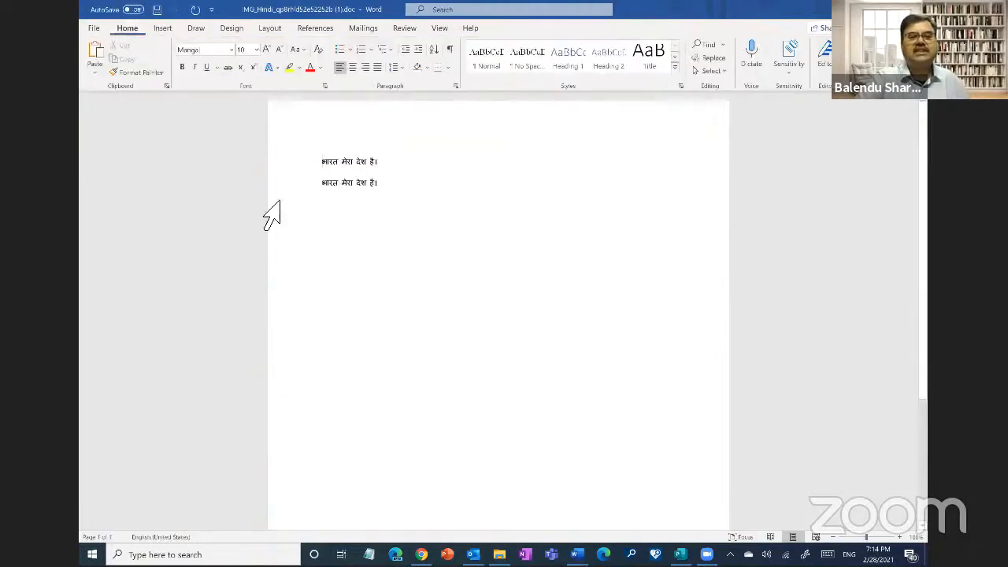
{"action": "left_click", "coordinate": [257, 50]}
{"action": "left_click", "coordinate": [245, 200]}
{"action": "key", "text": "ctrl+a"}
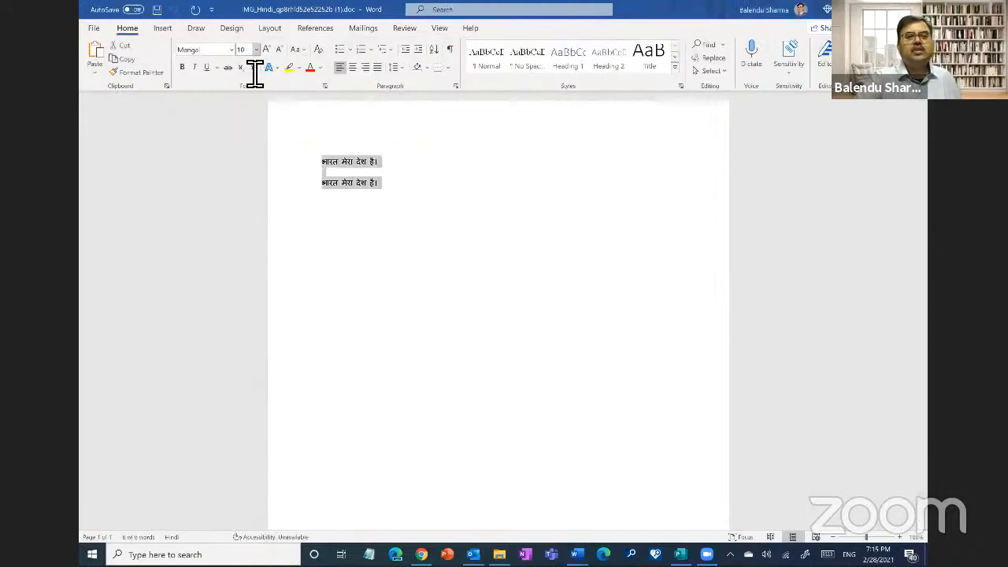
{"action": "left_click", "coordinate": [257, 50]}
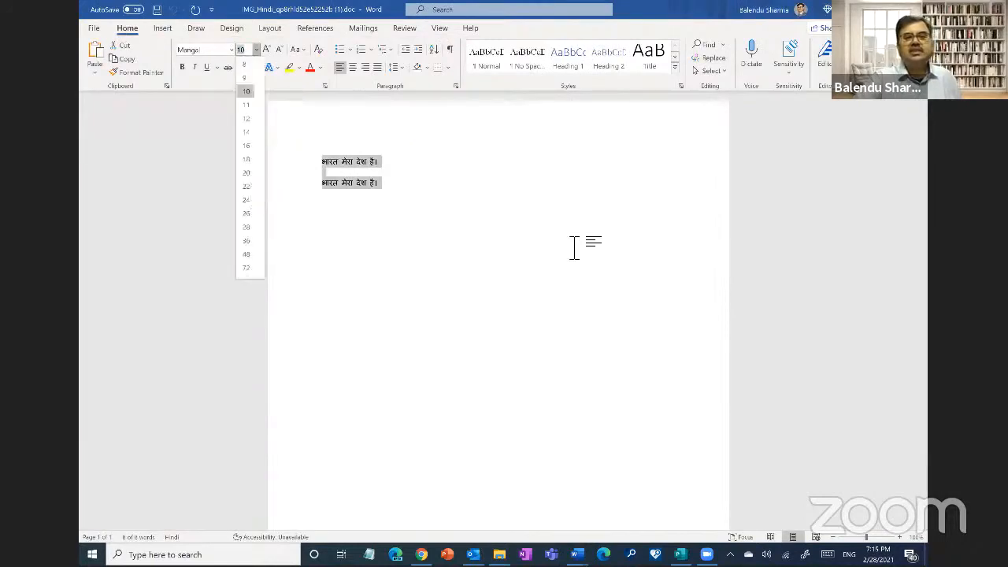
{"action": "left_click", "coordinate": [247, 187]}
{"action": "left_click", "coordinate": [629, 235]}
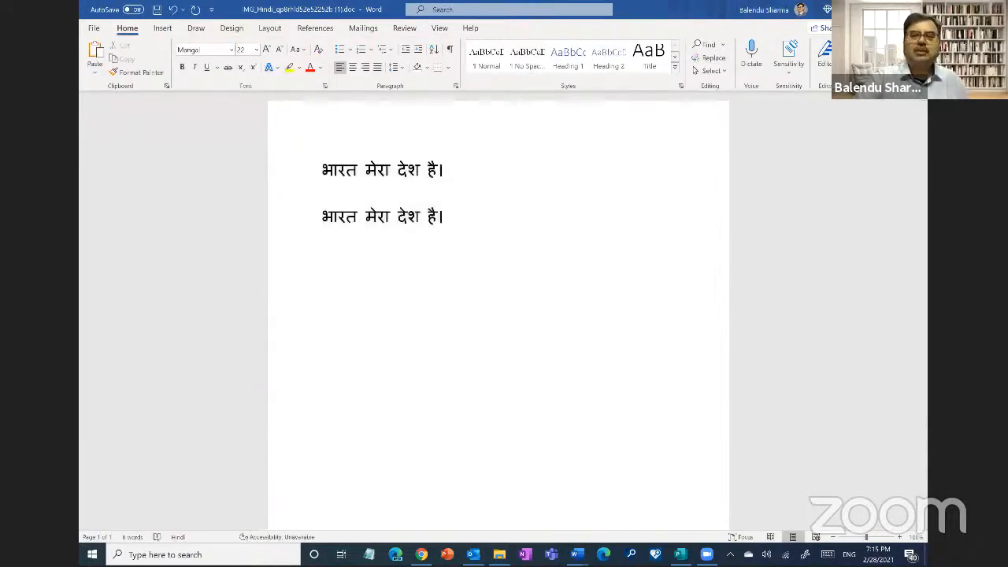
- Minimize the Word document and all other open windows to show the desktop
{"action": "left_click", "coordinate": [864, 10]}
{"action": "left_click", "coordinate": [864, 9]}
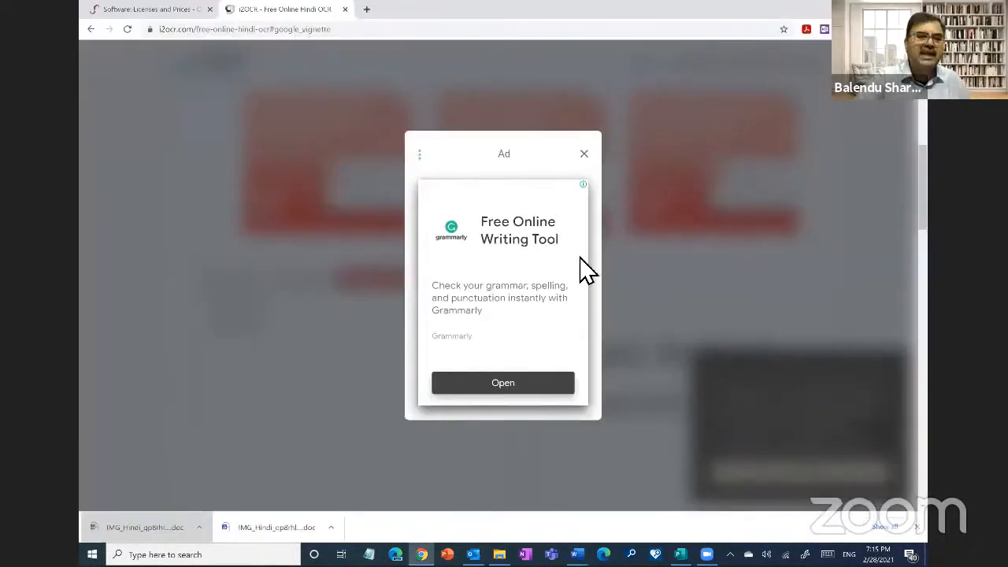
{"action": "key", "text": "super+d"}
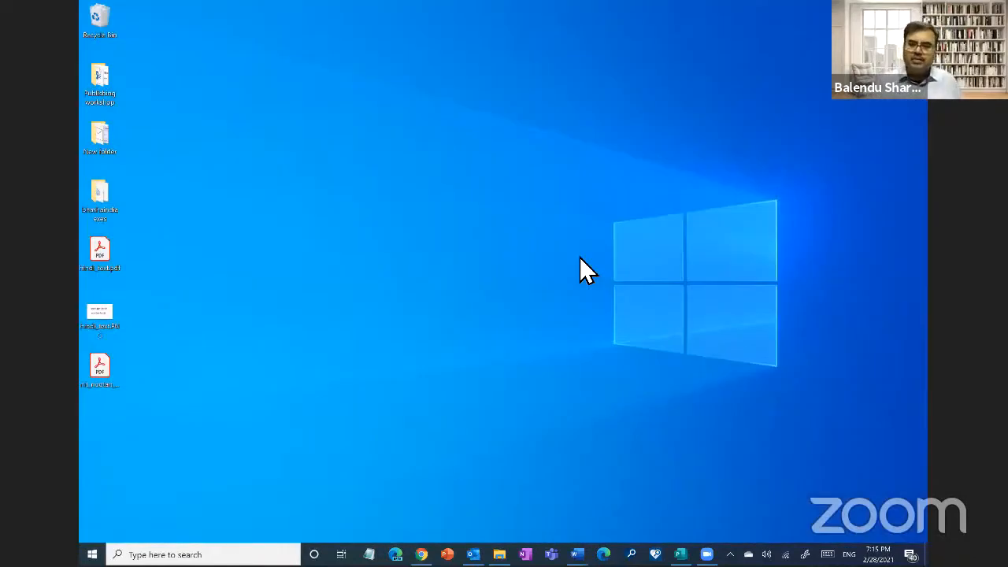